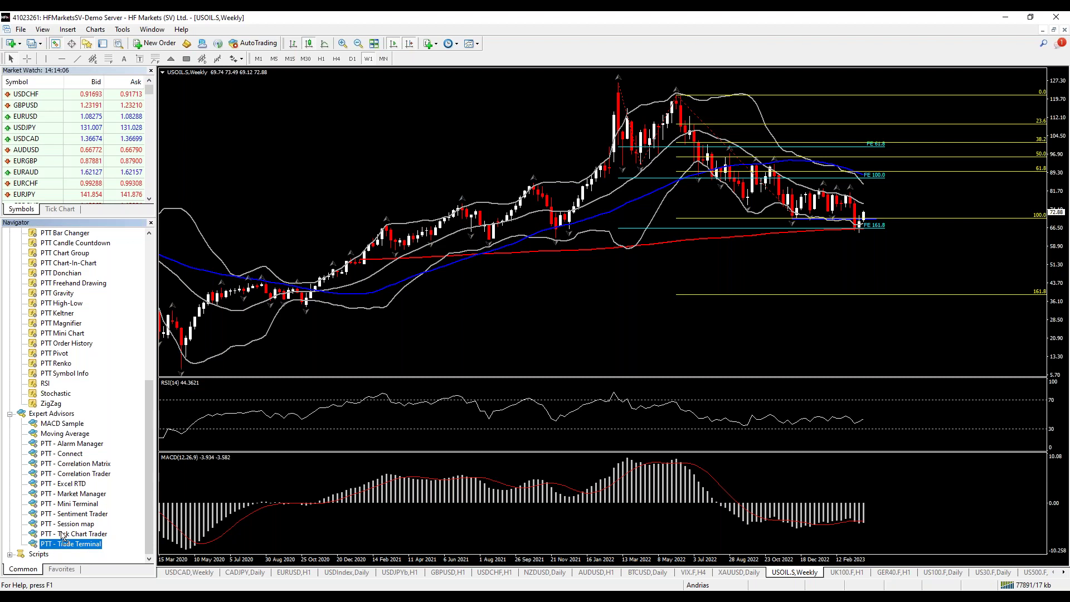
Attach the PTT - Trade Terminal expert advisor to the weekly USOIL.S chart and dismiss the alert.
left_click_drag(289, 355, 289, 355)
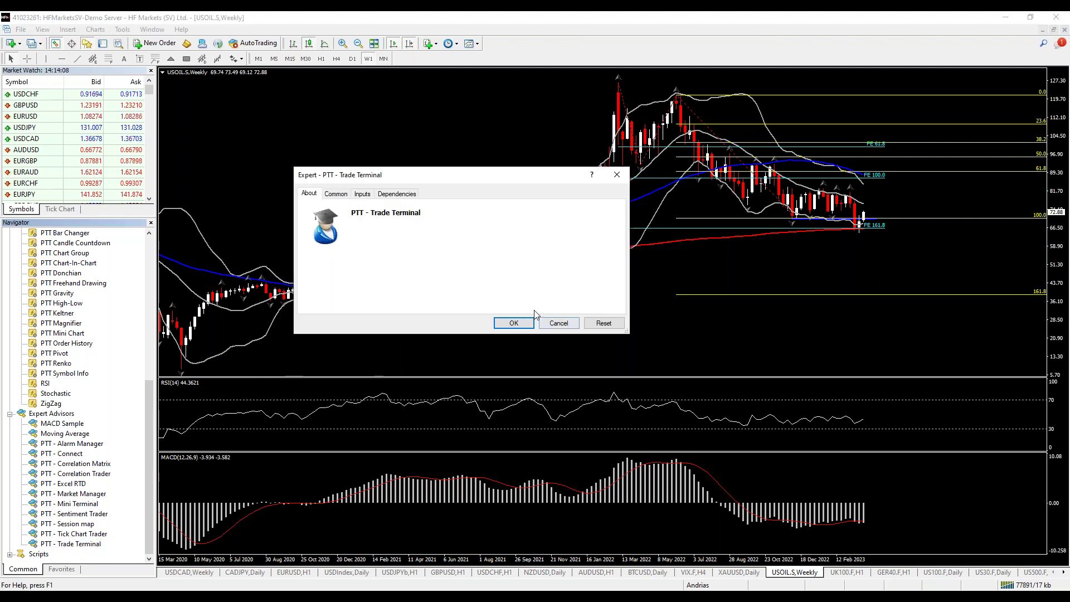
left_click(513, 323)
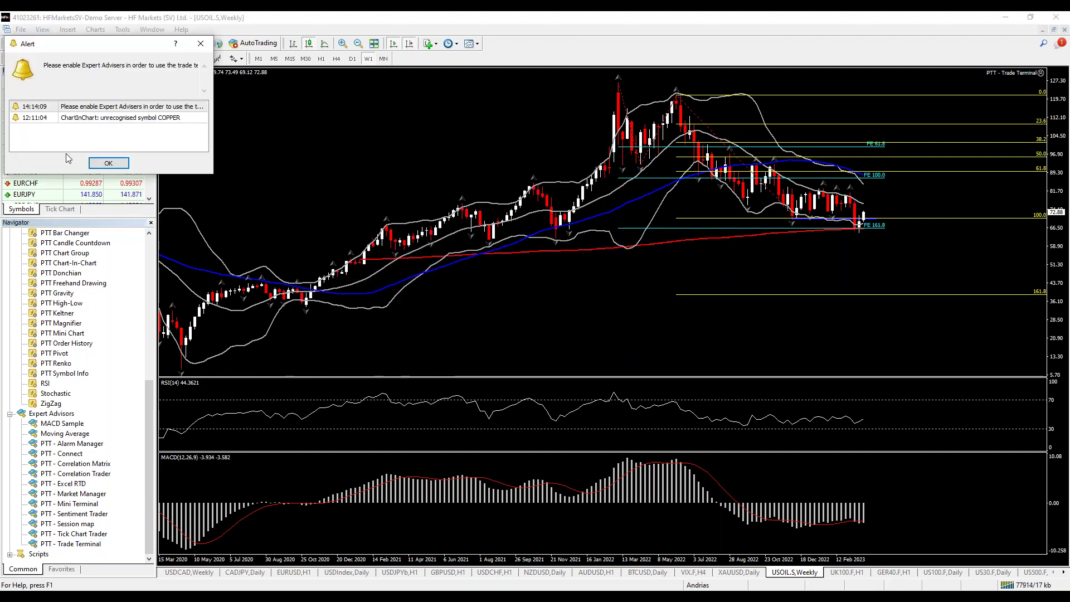
left_click_drag(113, 53, 257, 88)
left_click(343, 79)
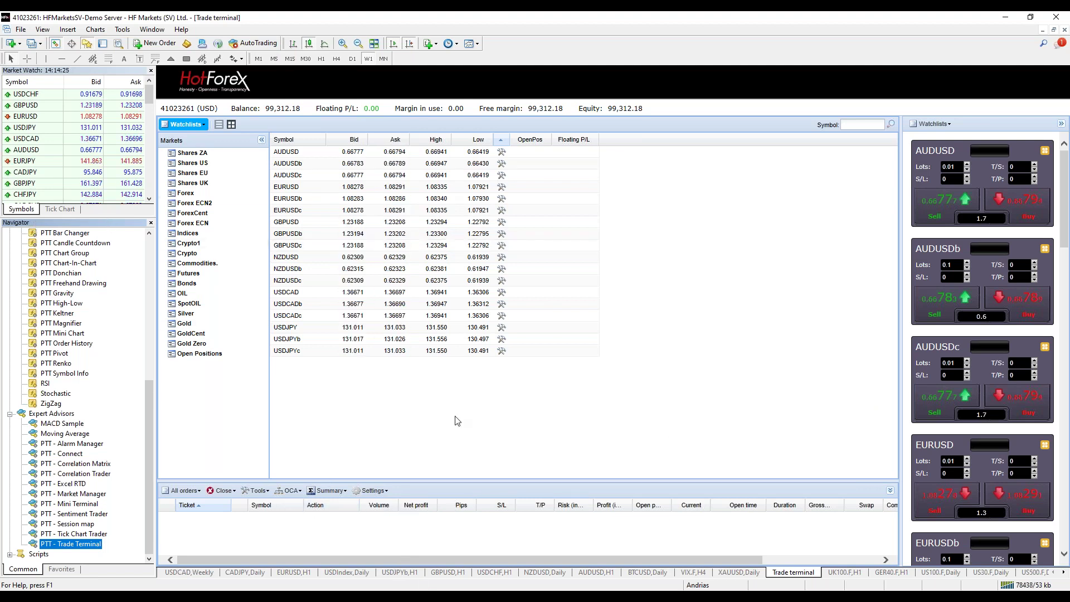
left_click(372, 490)
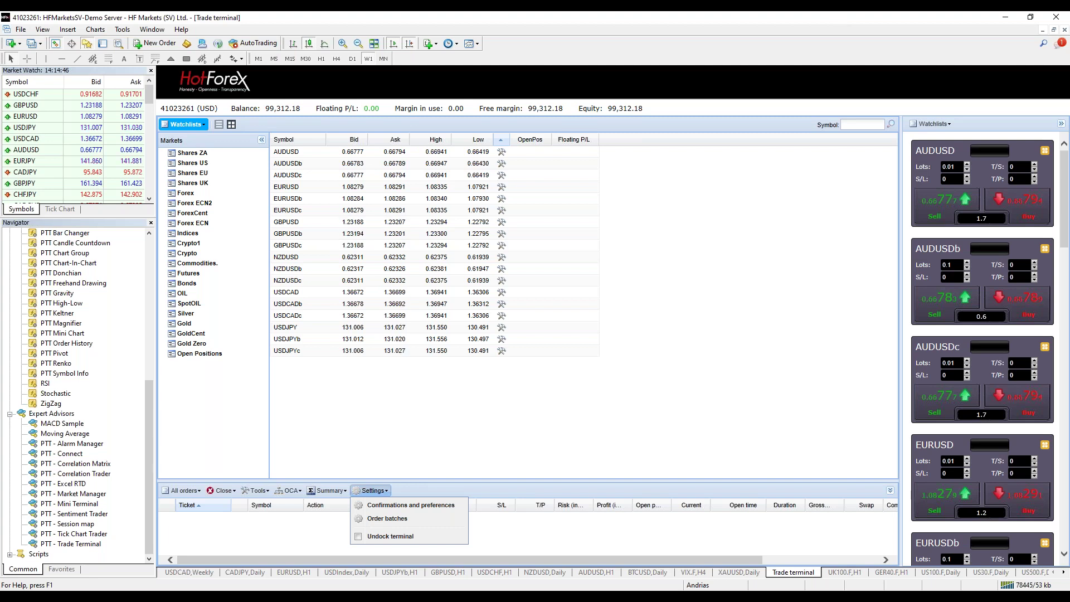
left_click(405, 552)
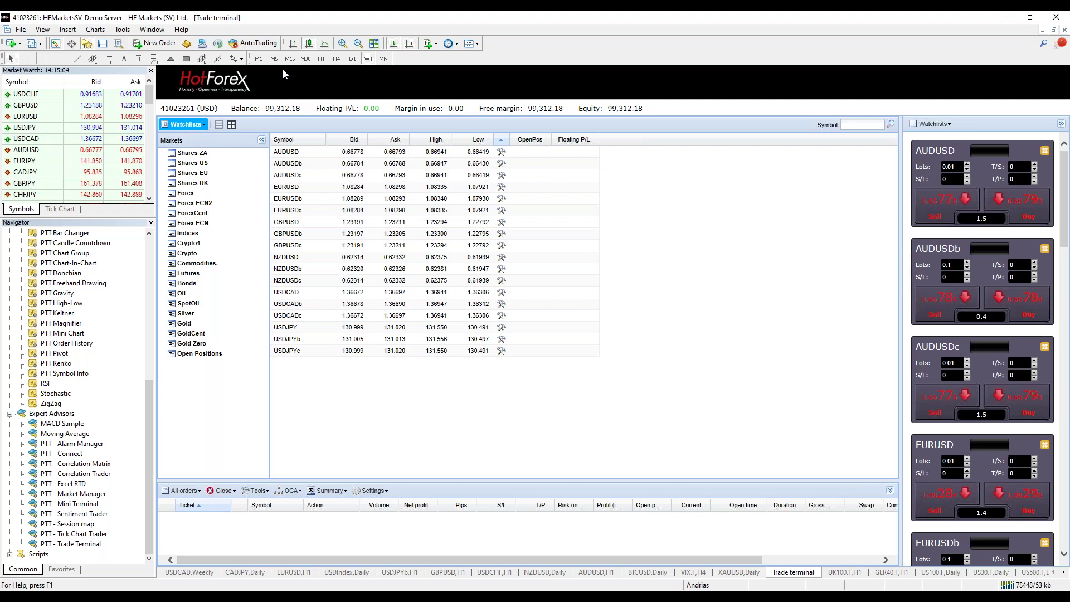
Open the watchlist manager and expand the Popular watchlist to review its symbols.
left_click(931, 124)
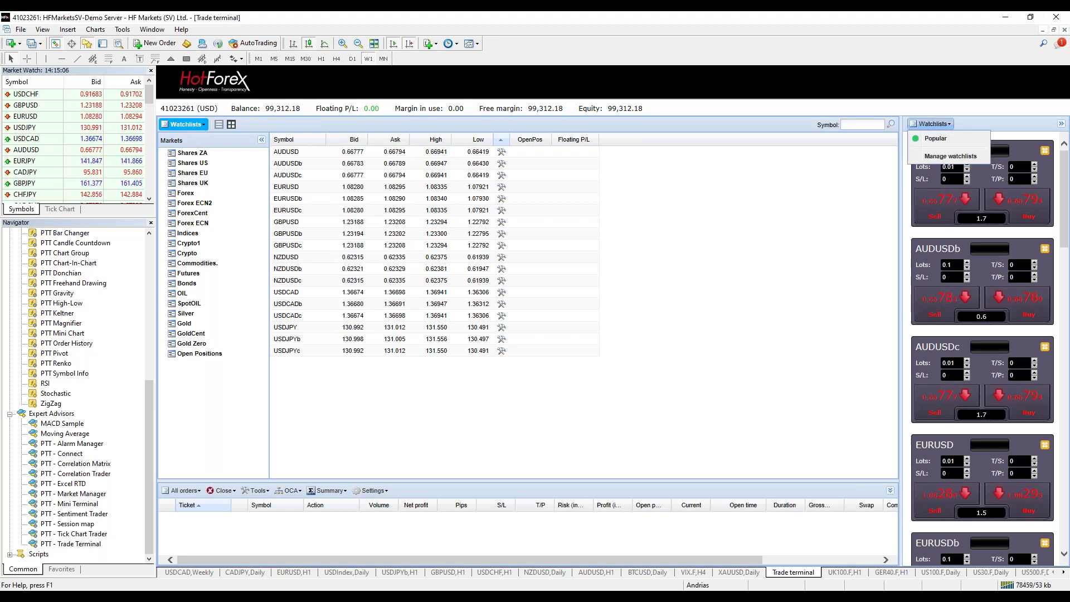
left_click(943, 157)
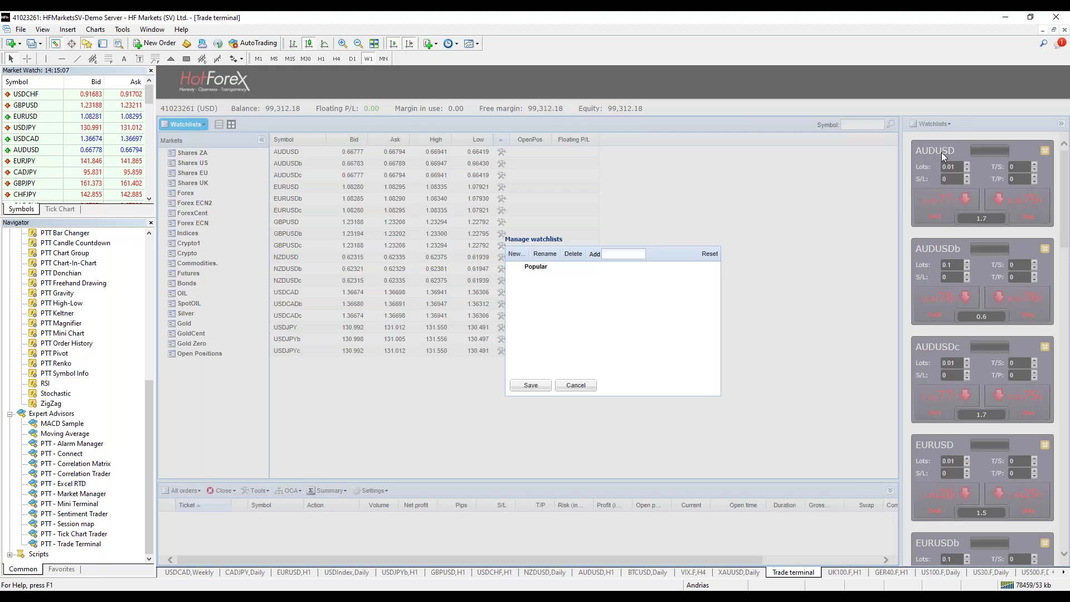
left_click(510, 267)
scroll(574, 341, "down", 3)
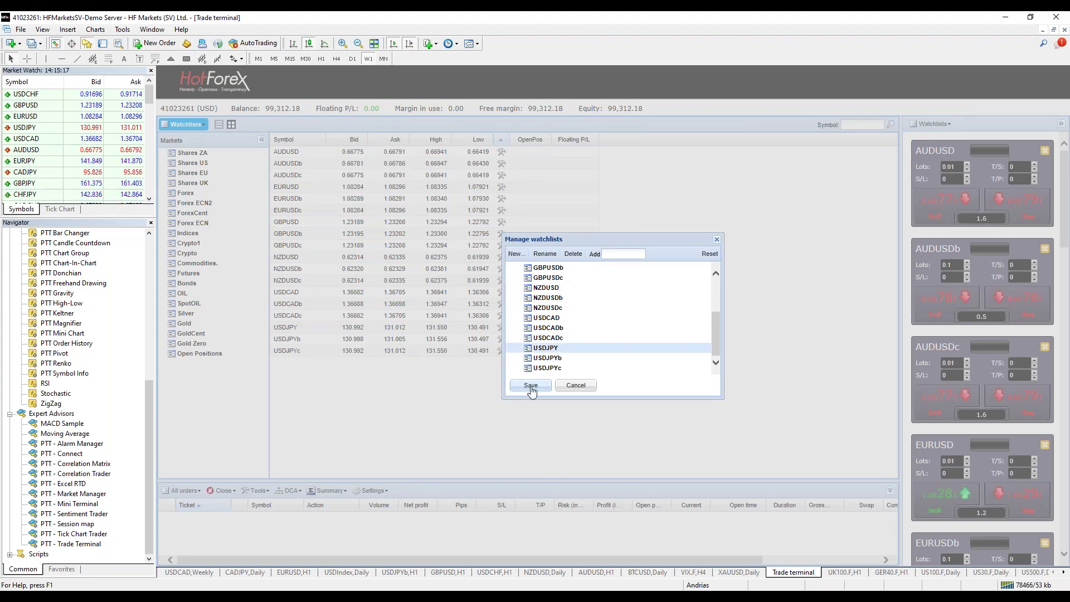
scroll(607, 323, "up", 3)
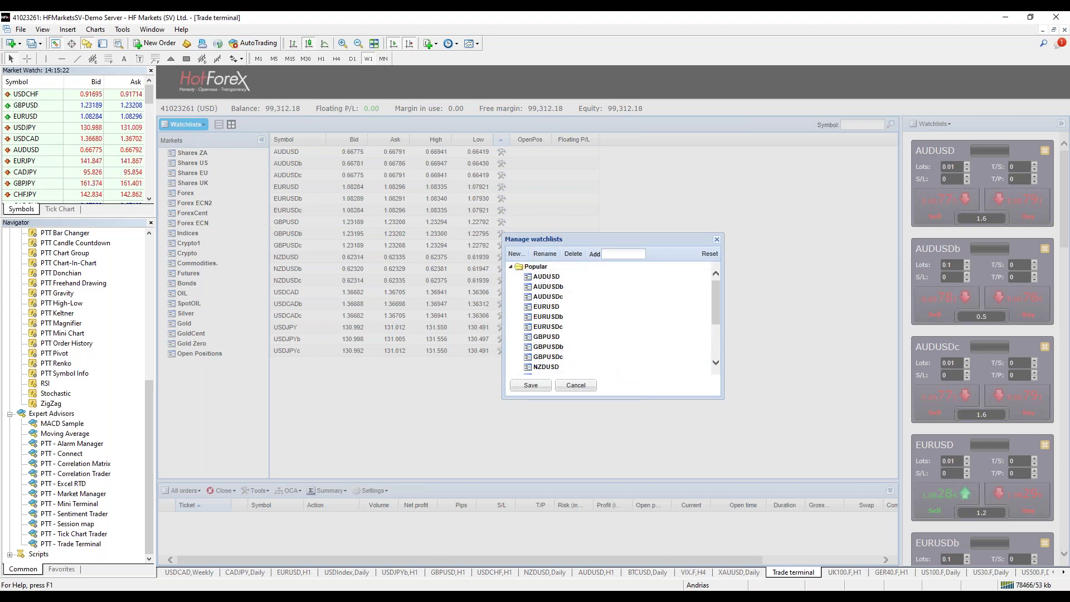
Try to add the XAUUSD symbol to the Popular watchlist.
left_click(623, 254)
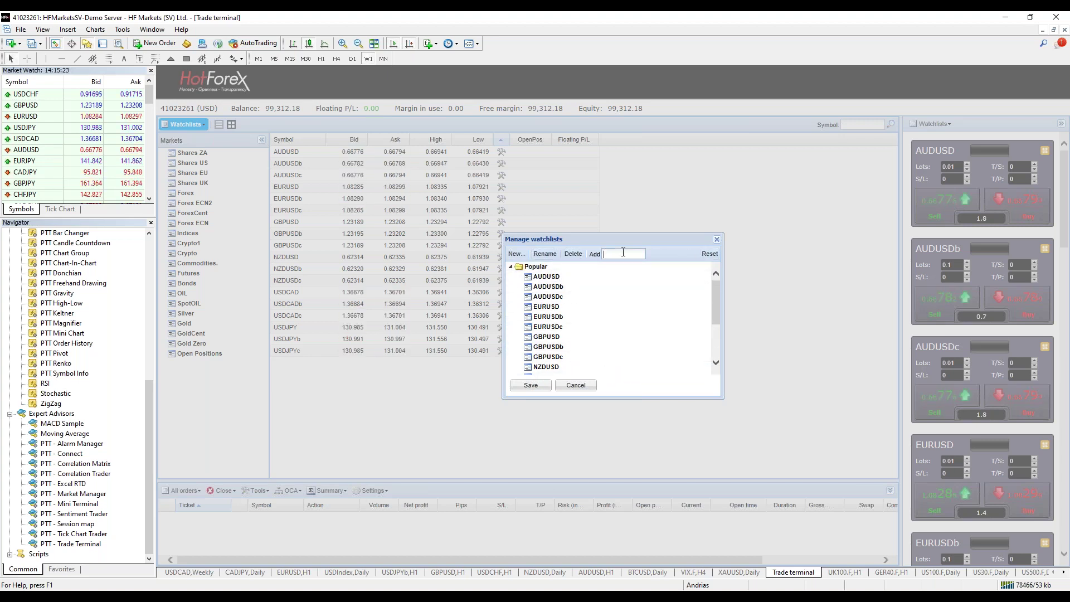
type("xau")
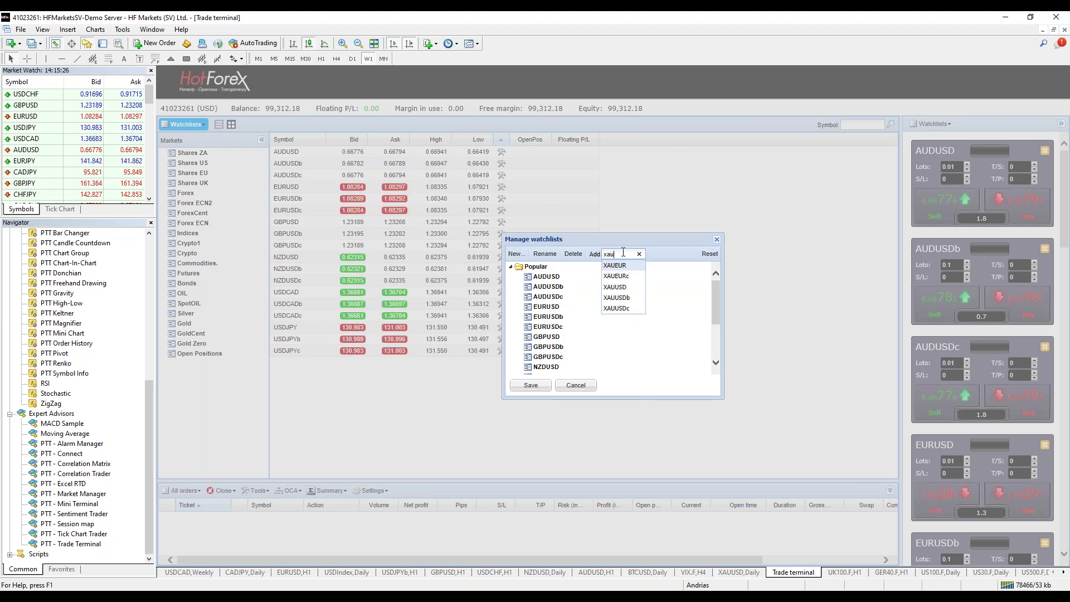
left_click(615, 287)
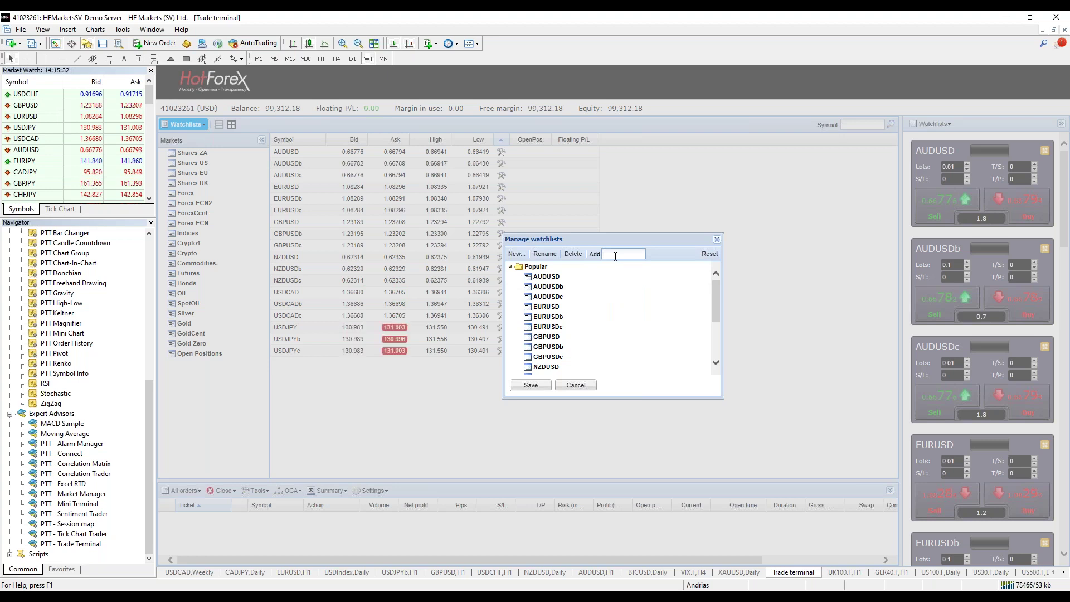
Try to add the USDIndex symbol to the Popular watchlist.
type("ude")
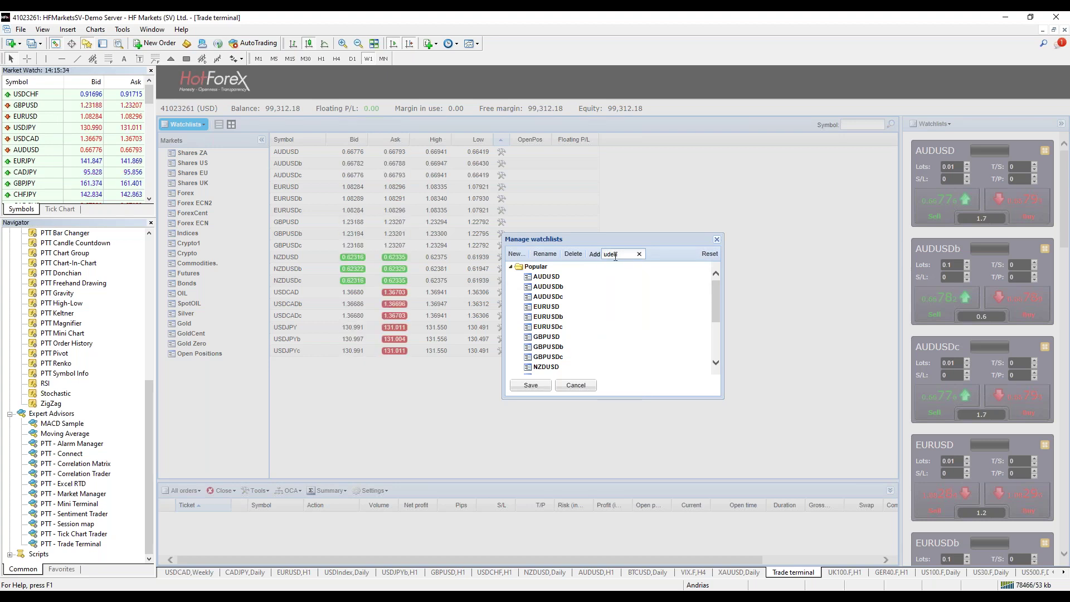
type("s")
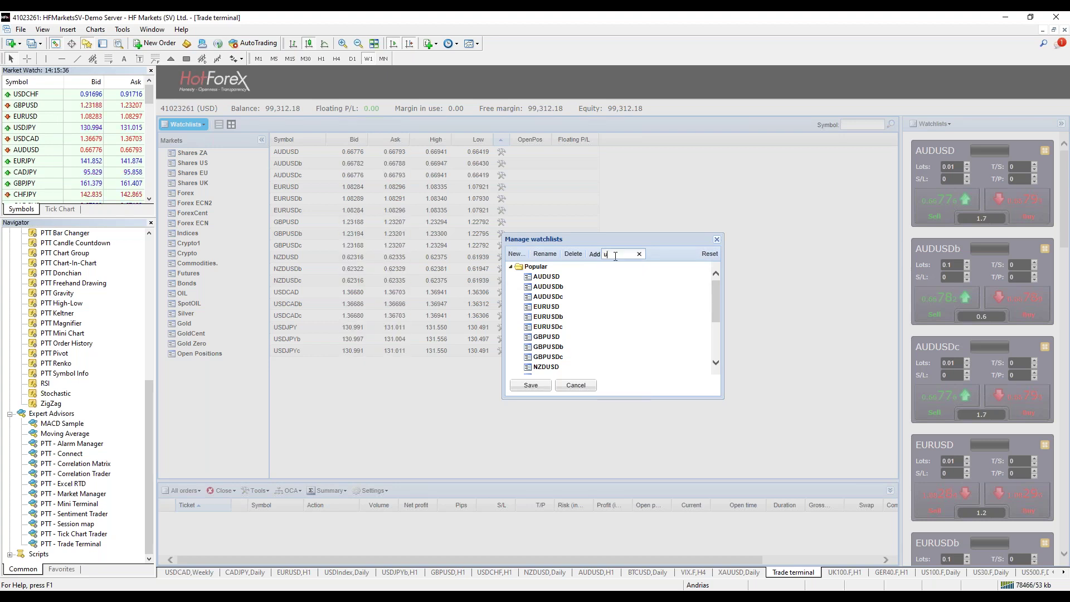
type("d")
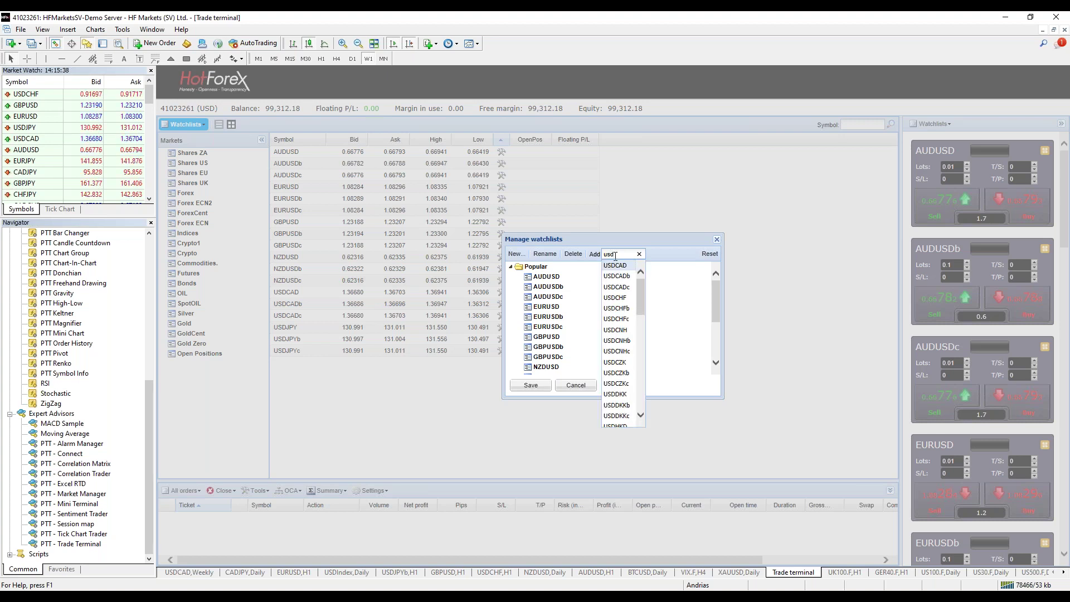
key("Escape")
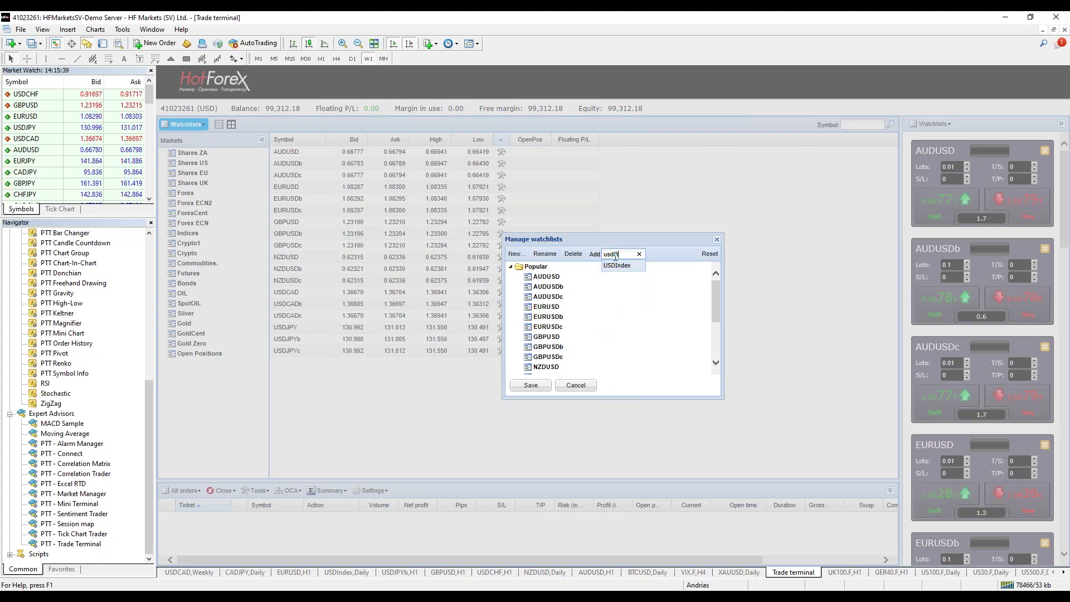
key("BackSpace")
key("BackSpace")
key("BackSpace")
type("usoil")
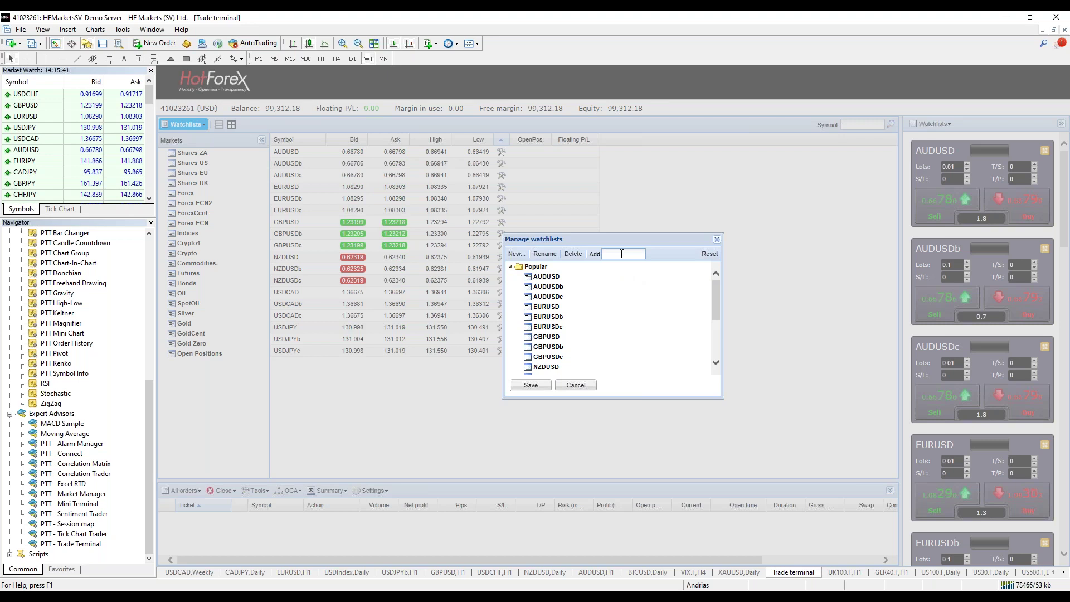
left_click(615, 275)
Delete AUDUSD, AUDUSDc, EURUSD and EURUSDc from the Popular watchlist.
left_click(546, 277)
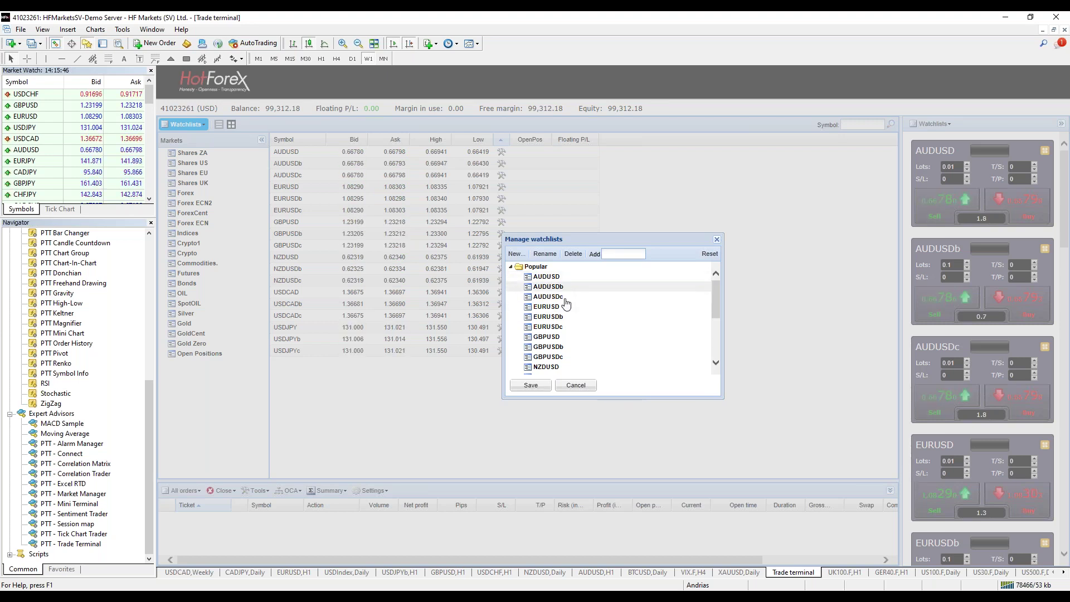
left_click(573, 253)
left_click(554, 287)
left_click(573, 253)
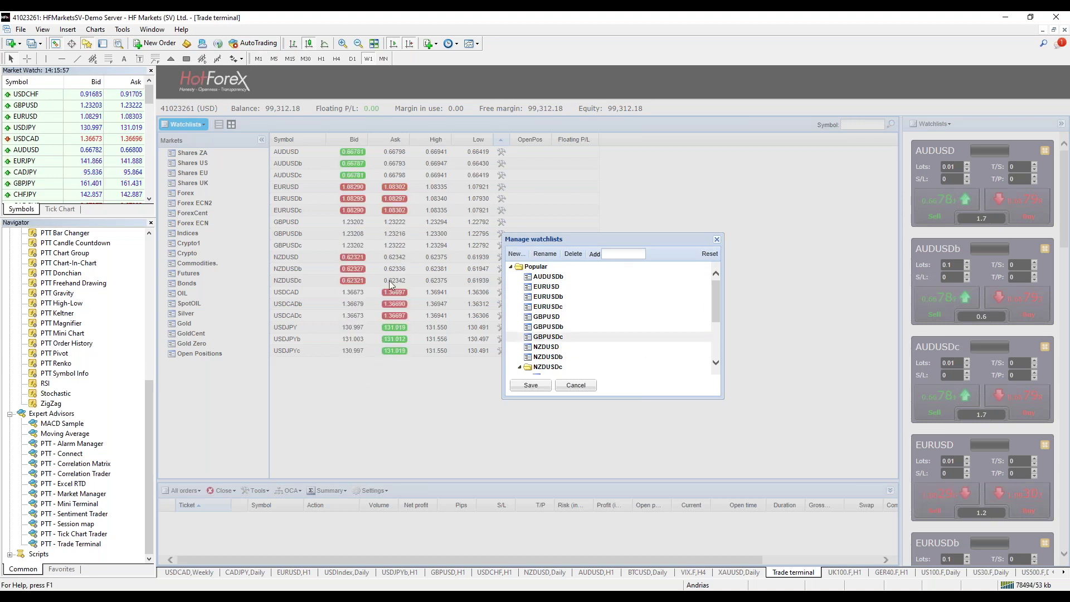
left_click(571, 289)
key("Delete")
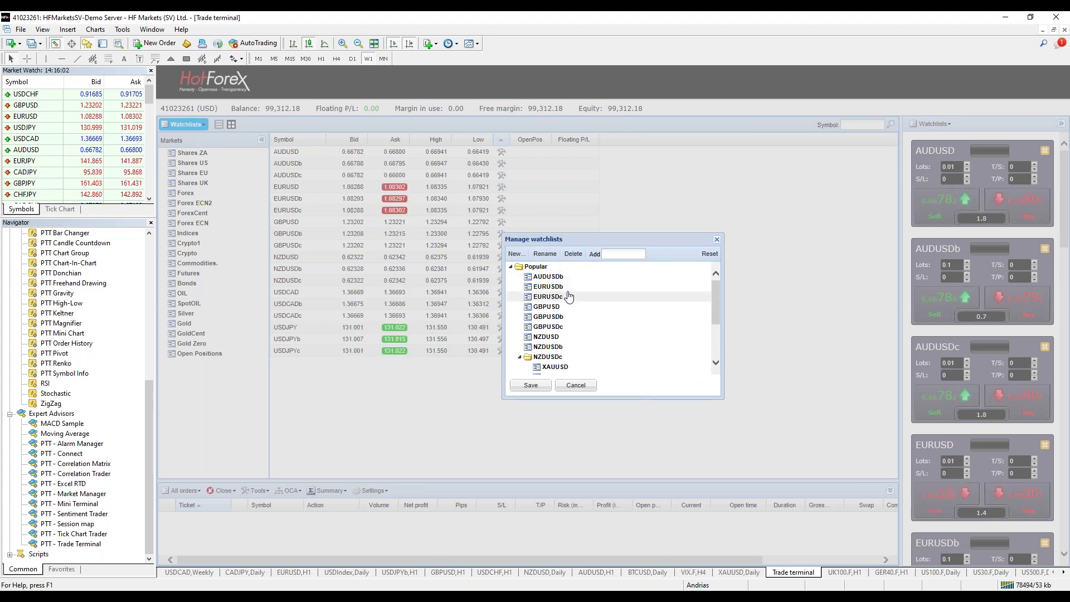
left_click(570, 301)
key("Delete")
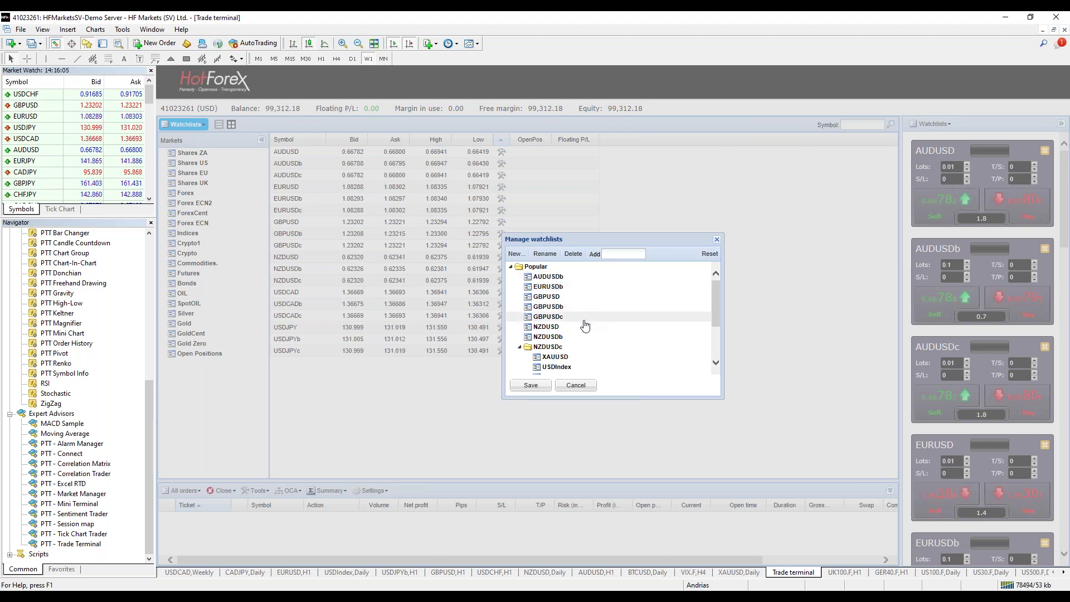
Delete the NZDUSDc folder with its nested symbols, plus USDCADc and USDCAD, from the Popular watchlist.
left_click(578, 347)
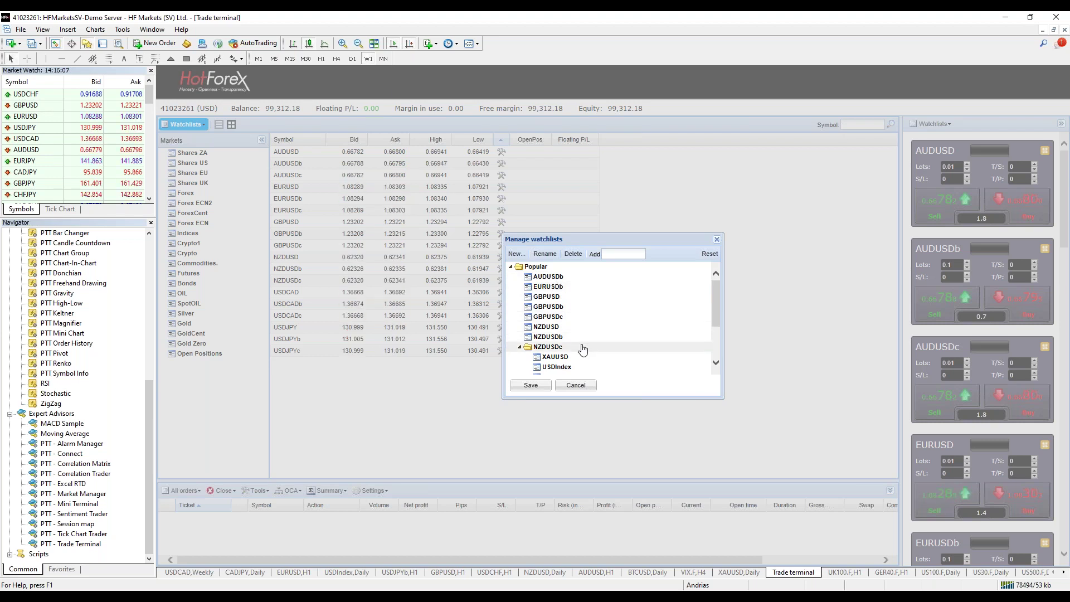
left_click(576, 257)
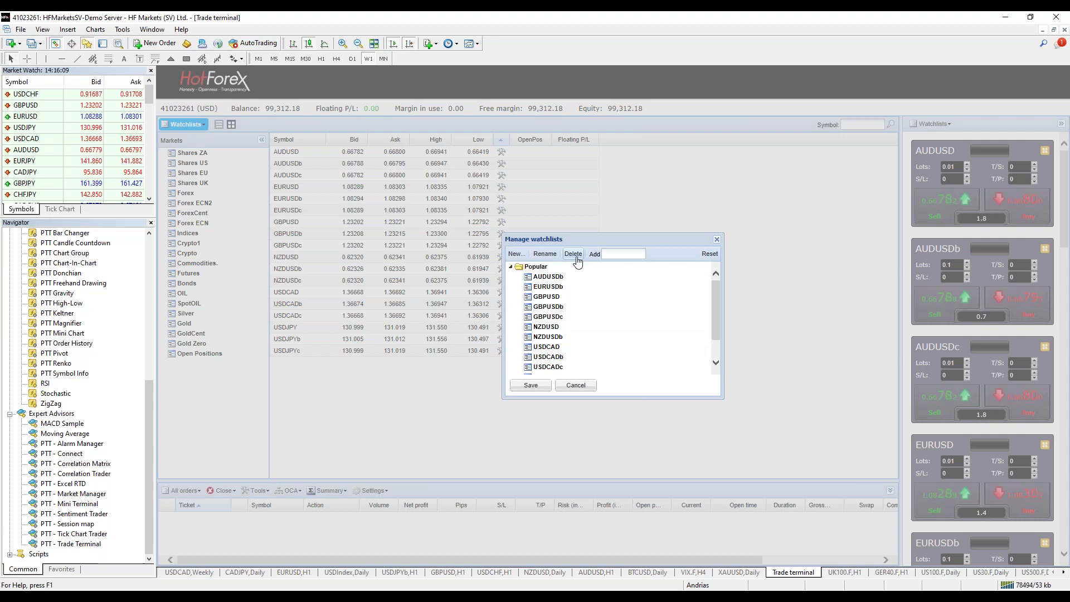
left_click(569, 367)
left_click(573, 258)
left_click(564, 347)
left_click(577, 256)
Delete GBPUSD and GBPUSDc from the Popular watchlist.
left_click(571, 328)
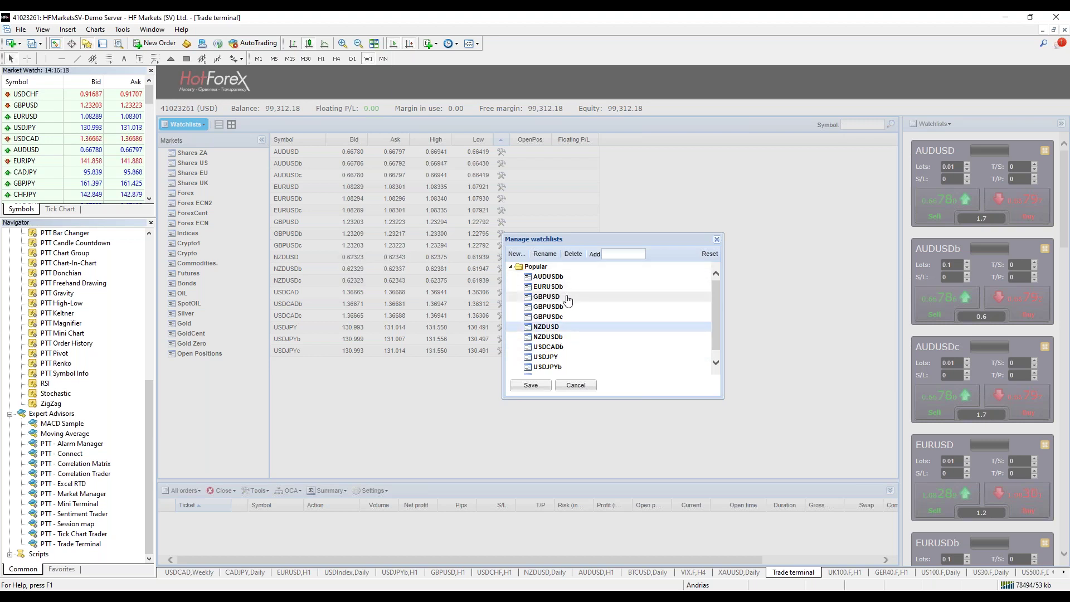
left_click(567, 300)
key("Delete")
left_click(564, 306)
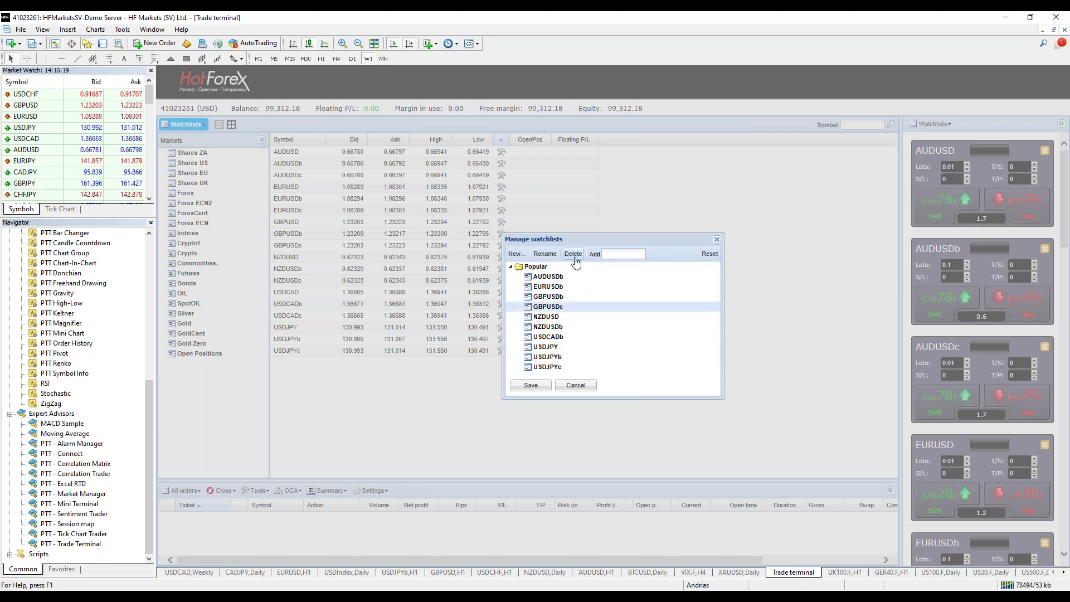
left_click(573, 253)
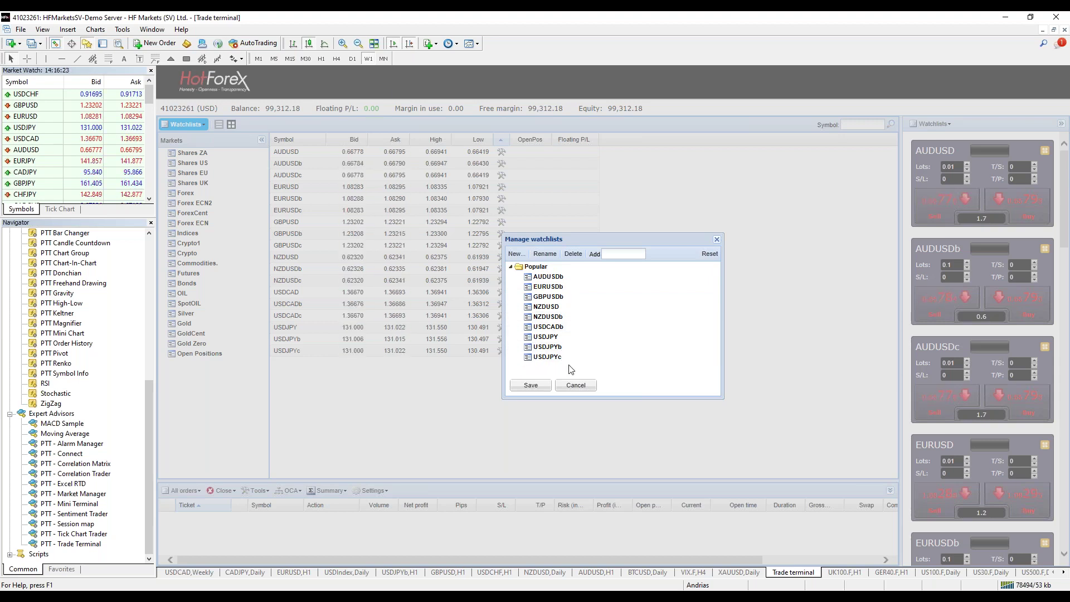
Delete USDJPY and USDJPYc from the Popular watchlist.
left_click(546, 336)
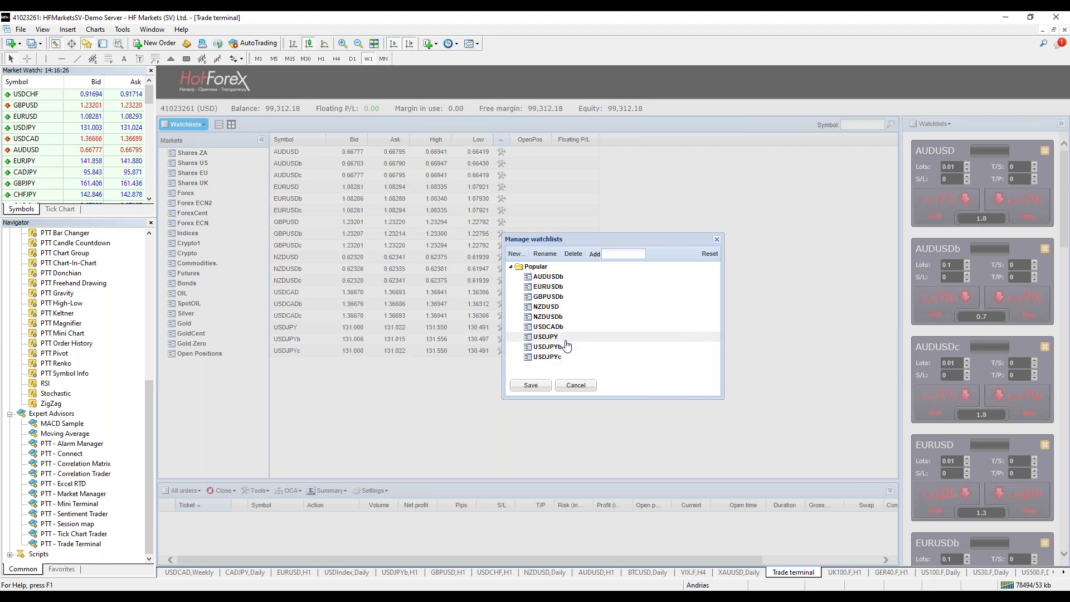
left_click(573, 253)
left_click(564, 342)
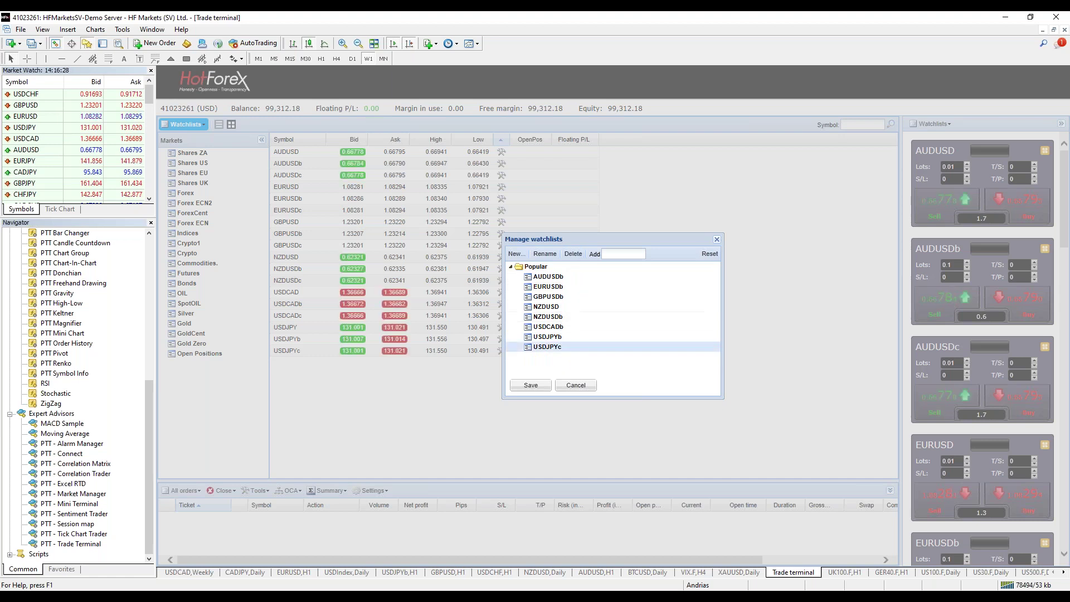
left_click(573, 253)
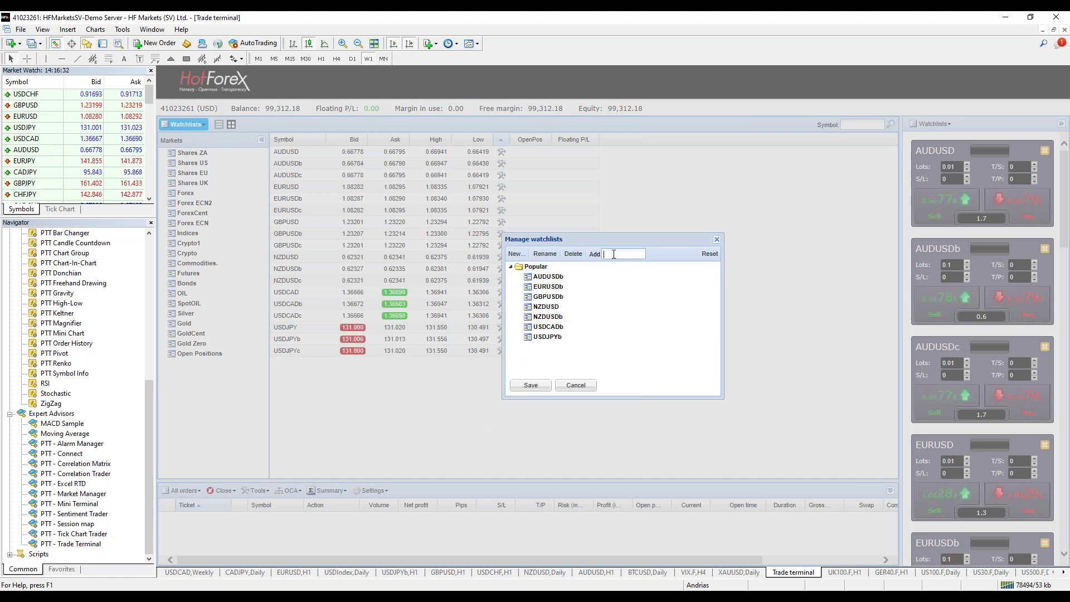
Try to add XAUUSD to the Popular watchlist, save the watchlist changes and review the resulting deal tickets.
type("xau")
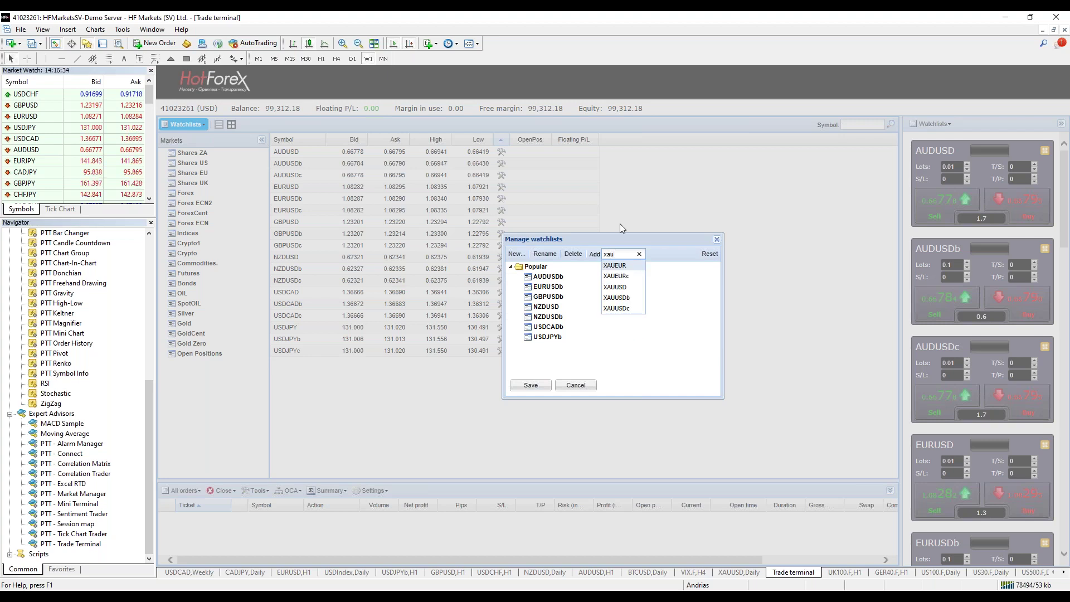
left_click(618, 287)
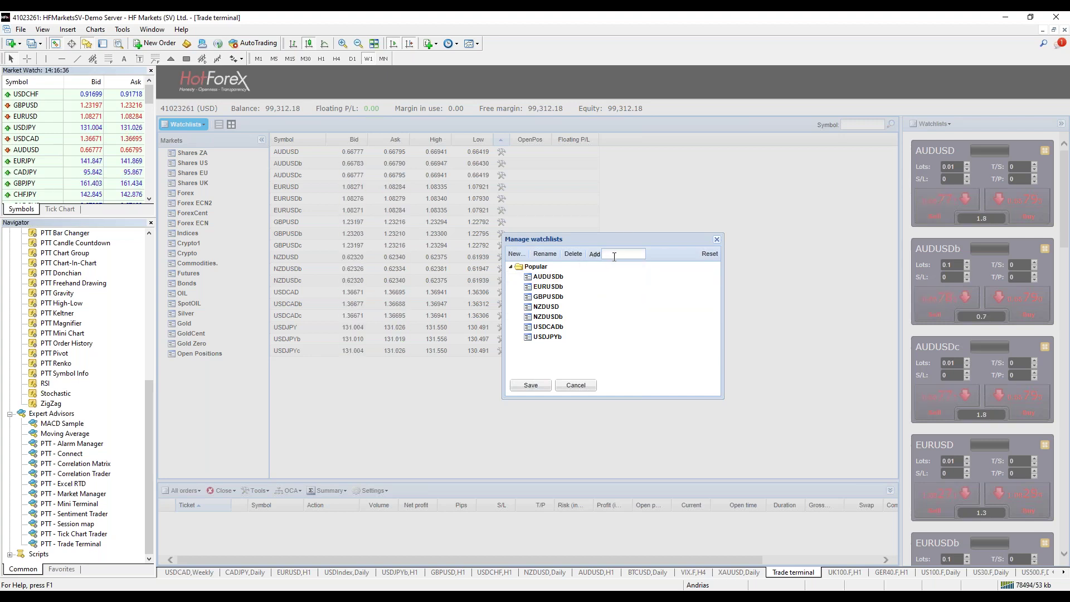
left_click(541, 385)
scroll(954, 400, "down", 4)
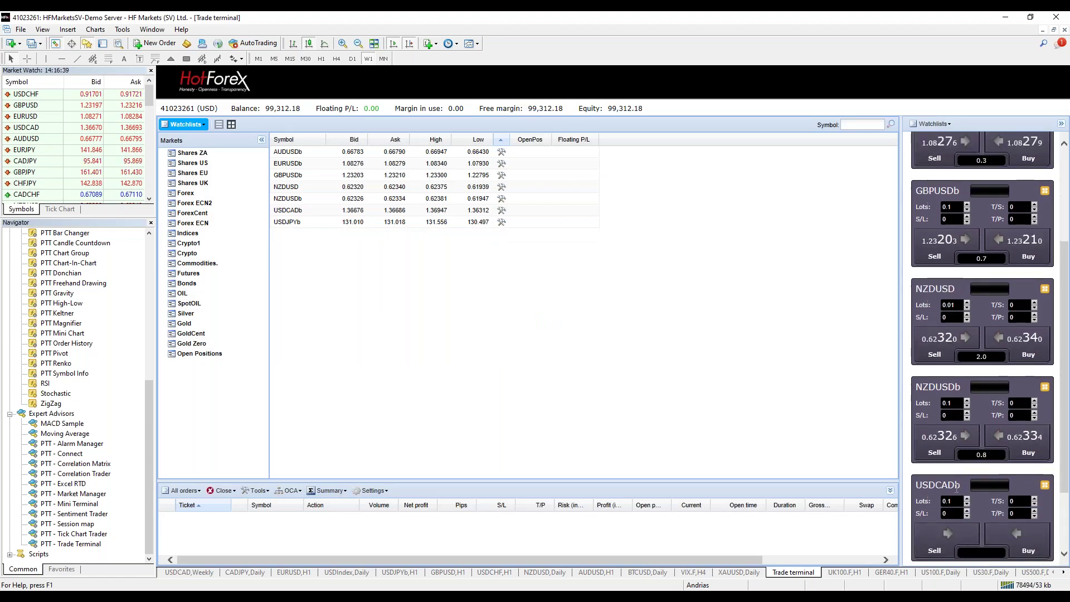
scroll(947, 300, "up", 3)
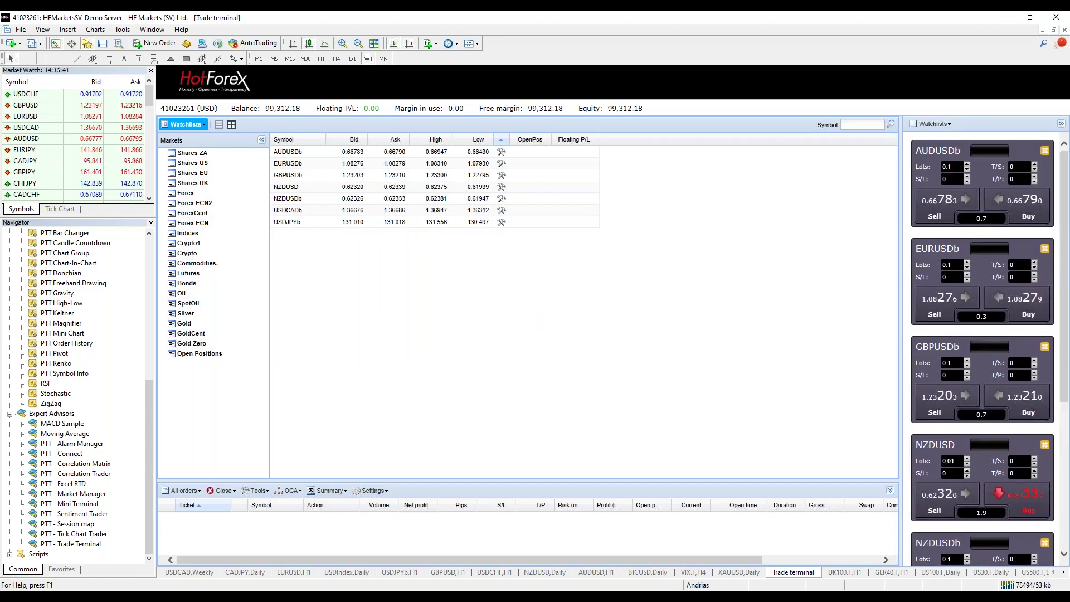
Reopen the watchlist manager to check the saved Popular watchlist and close it without changes.
left_click(936, 124)
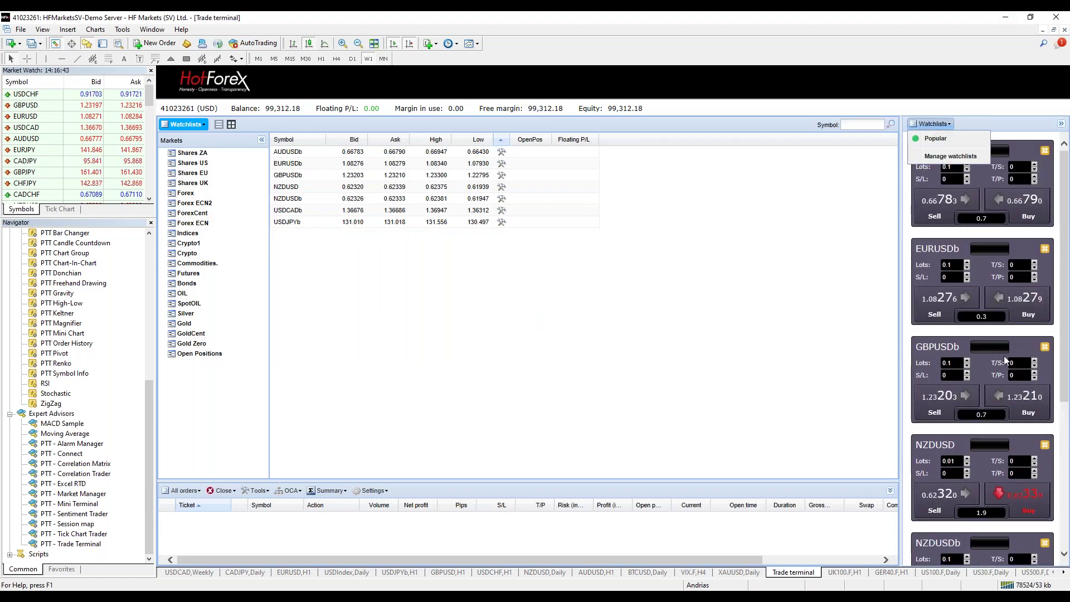
left_click(966, 158)
left_click(717, 239)
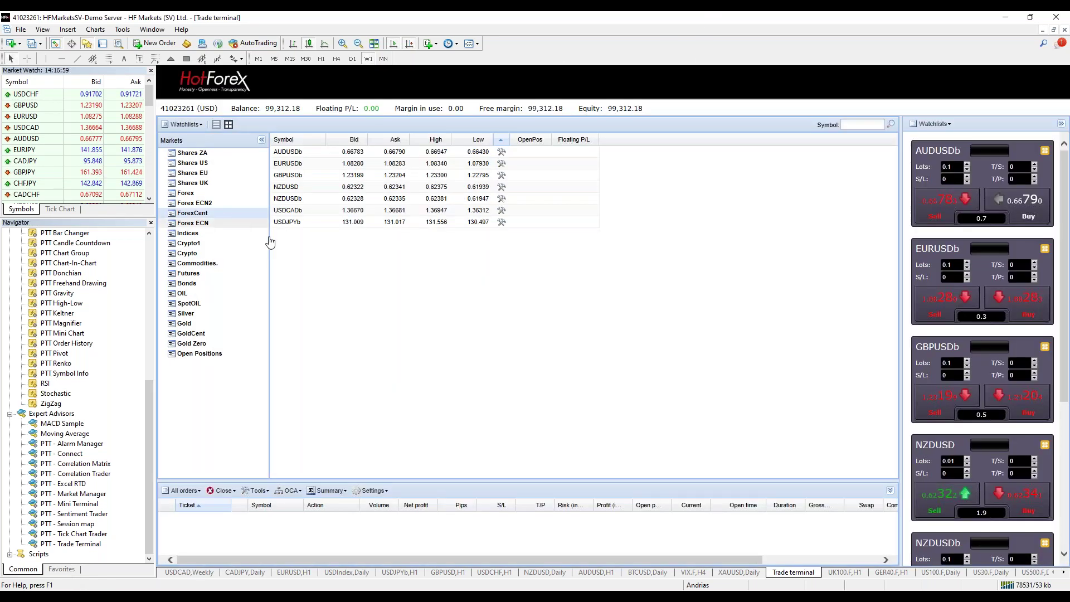
Display the ForexCent market's symbols and try to add XAUUSD to the Popular watchlist, saving the watchlist changes.
left_click(193, 213)
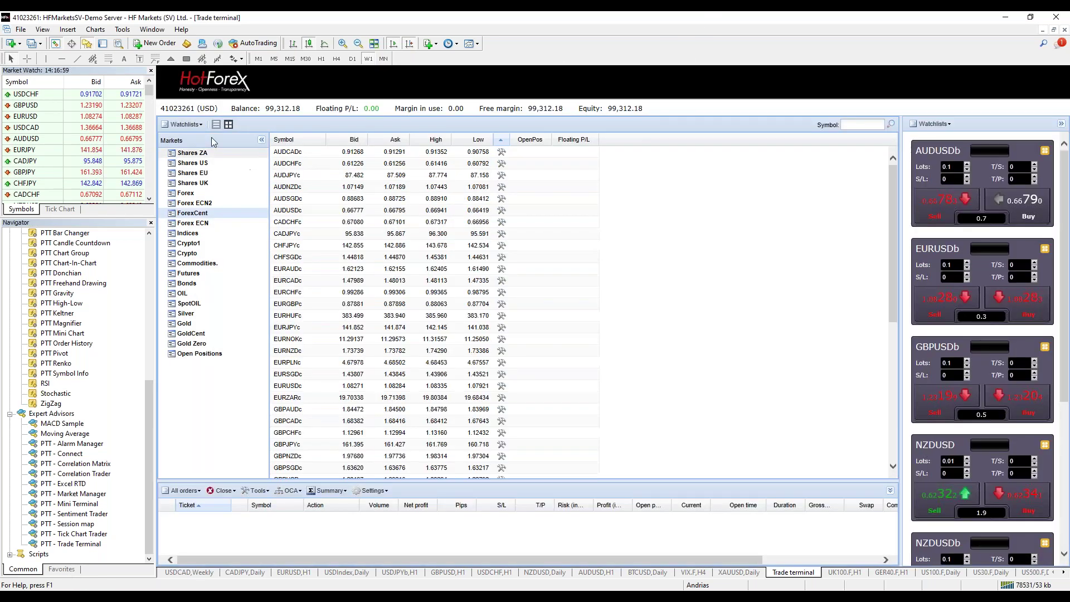
left_click(202, 127)
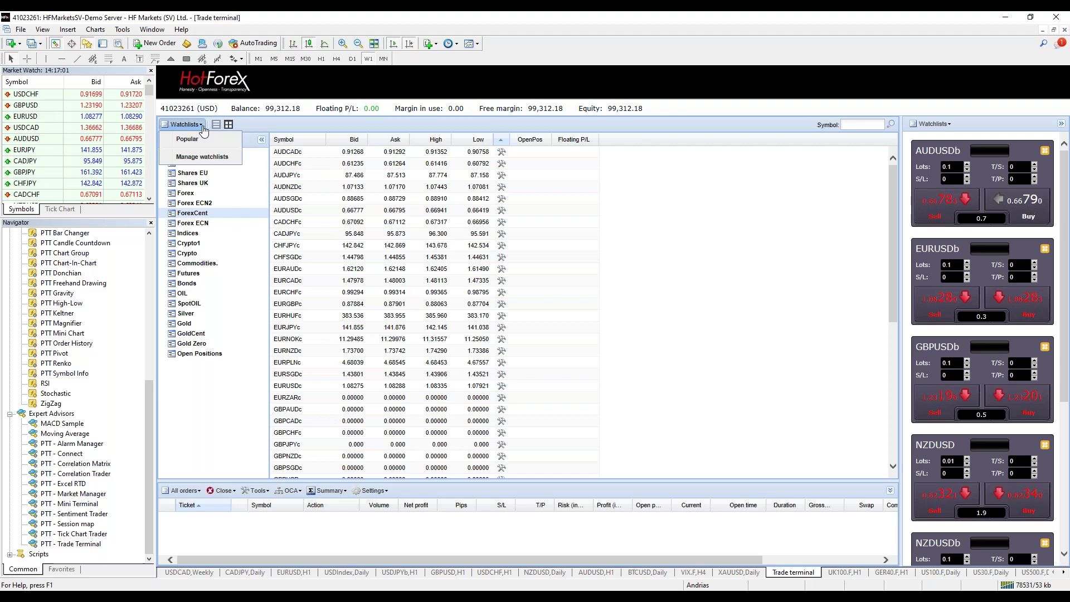
left_click(201, 157)
left_click(511, 267)
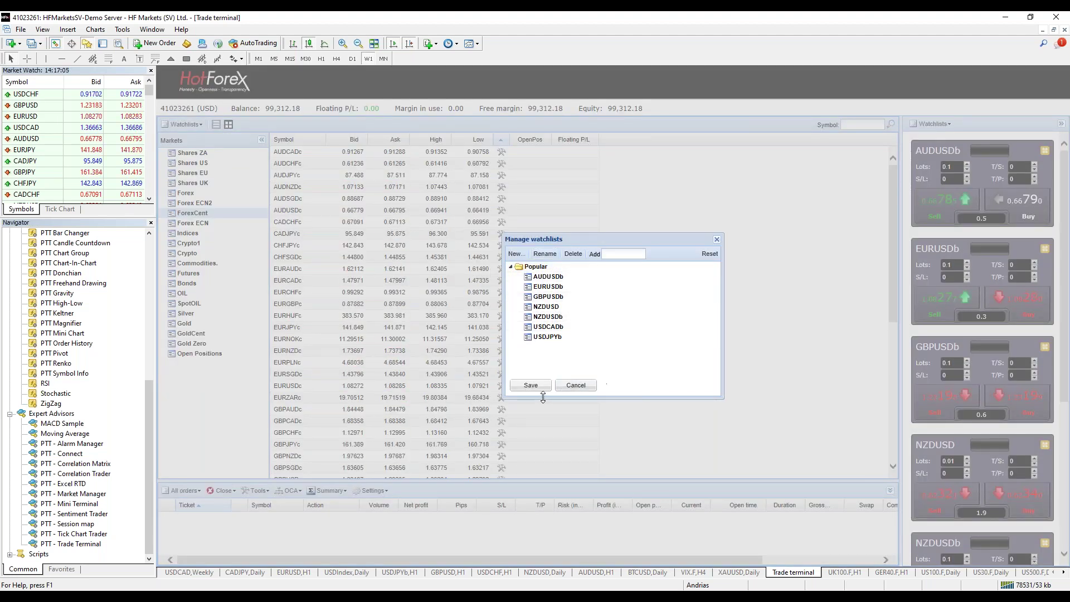
left_click(617, 254)
type("xa")
left_click(615, 307)
left_click(531, 385)
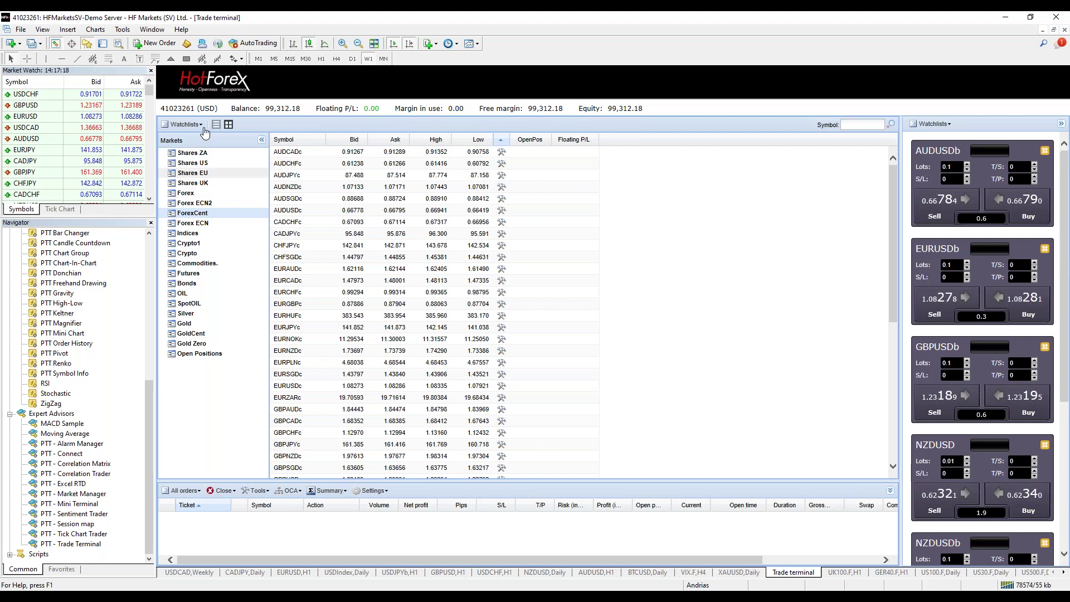
Display the OIL market's symbols and view the new order form for UKOIL without placing an order.
left_click(204, 296)
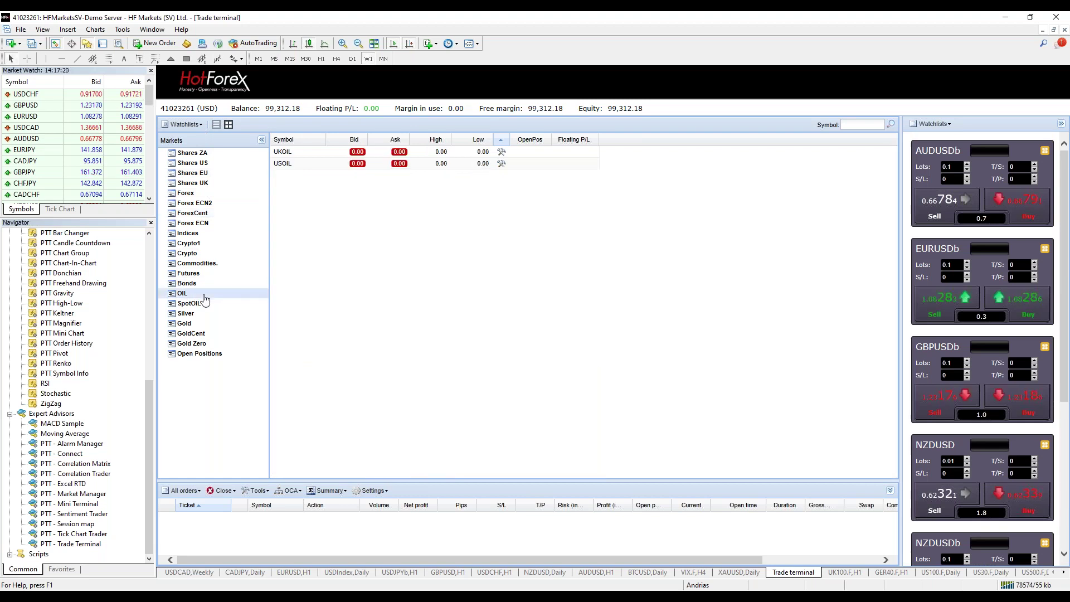
double_click(403, 155)
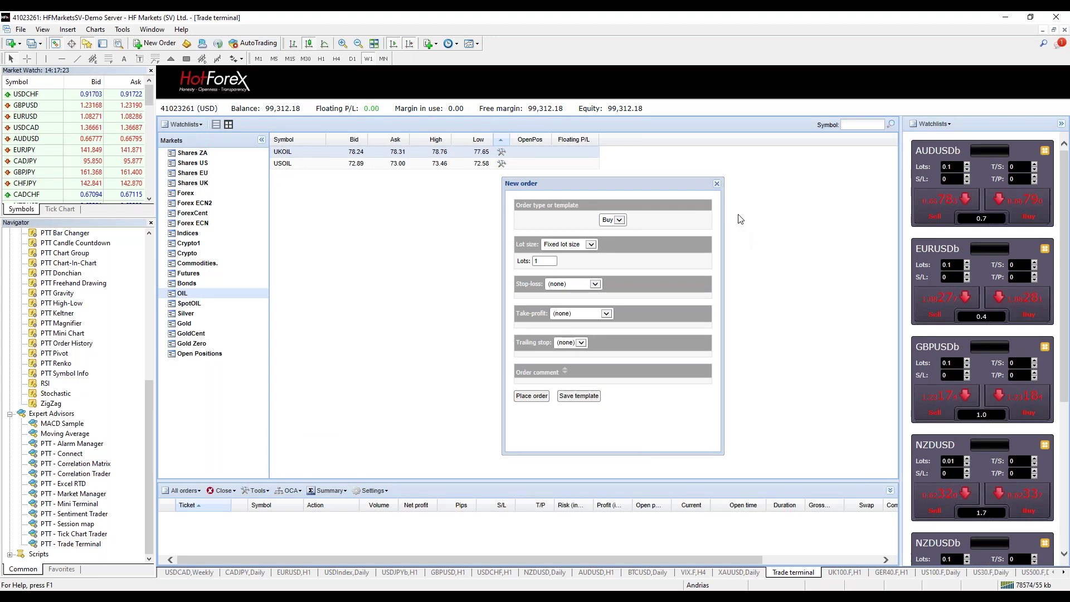
left_click(716, 184)
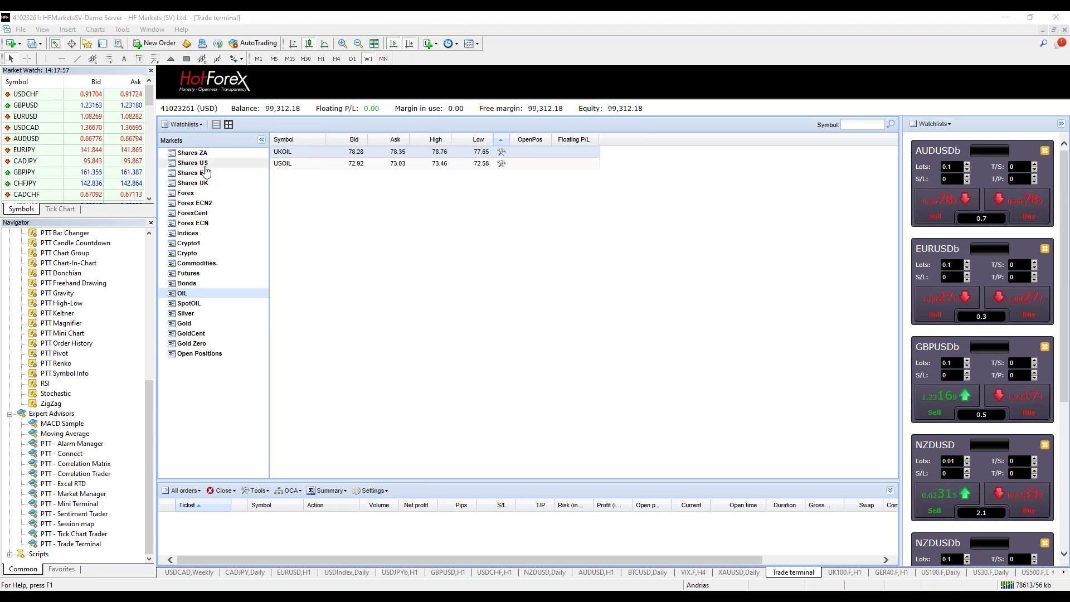
Browse the symbols of the Shares ZA, Shares US and Forex markets.
left_click(189, 154)
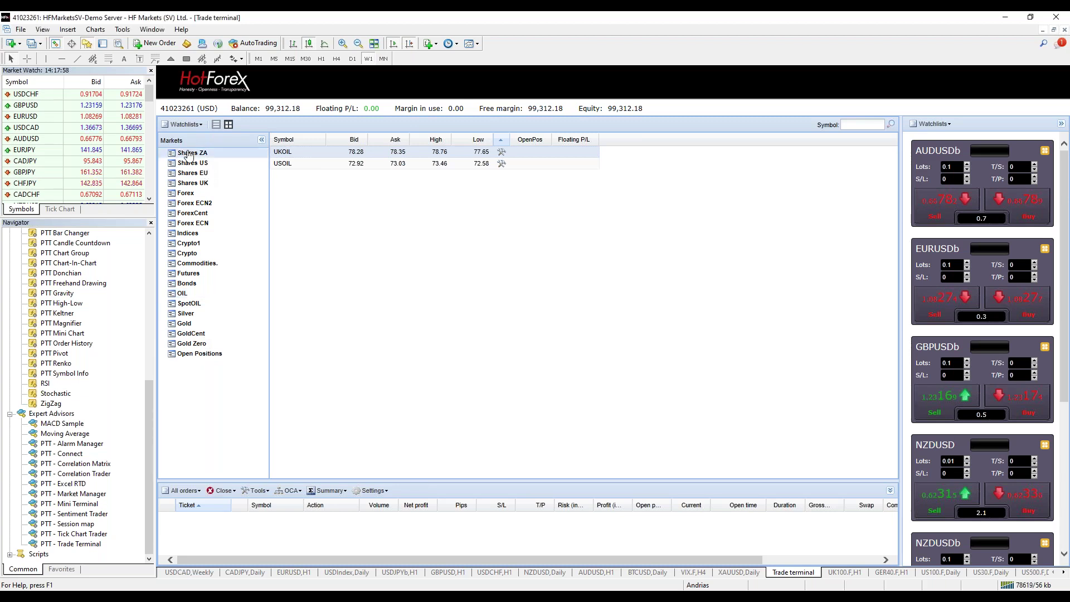
left_click(211, 167)
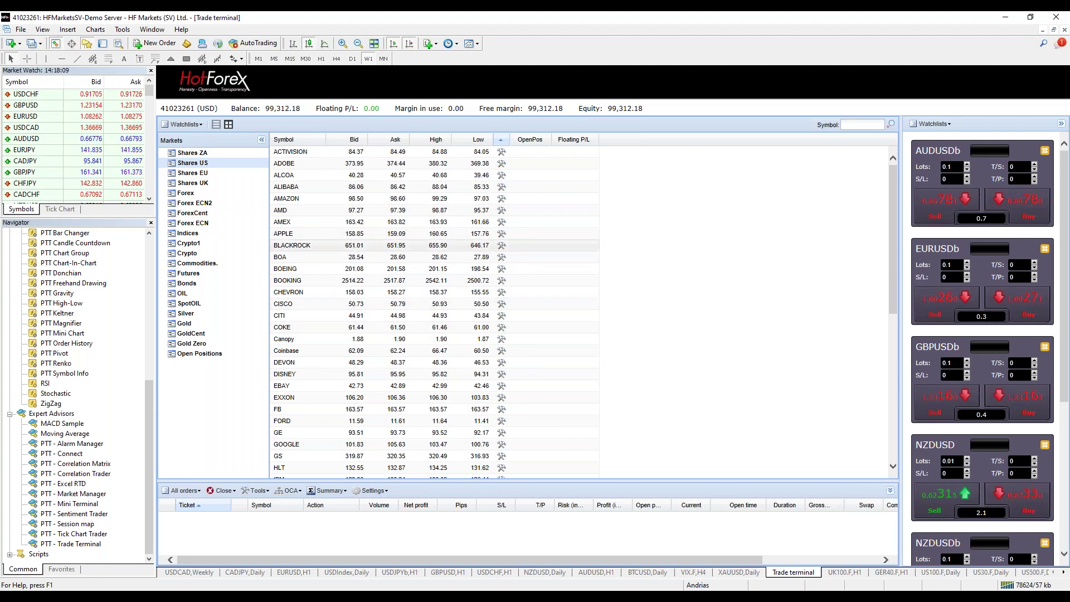
left_click(210, 194)
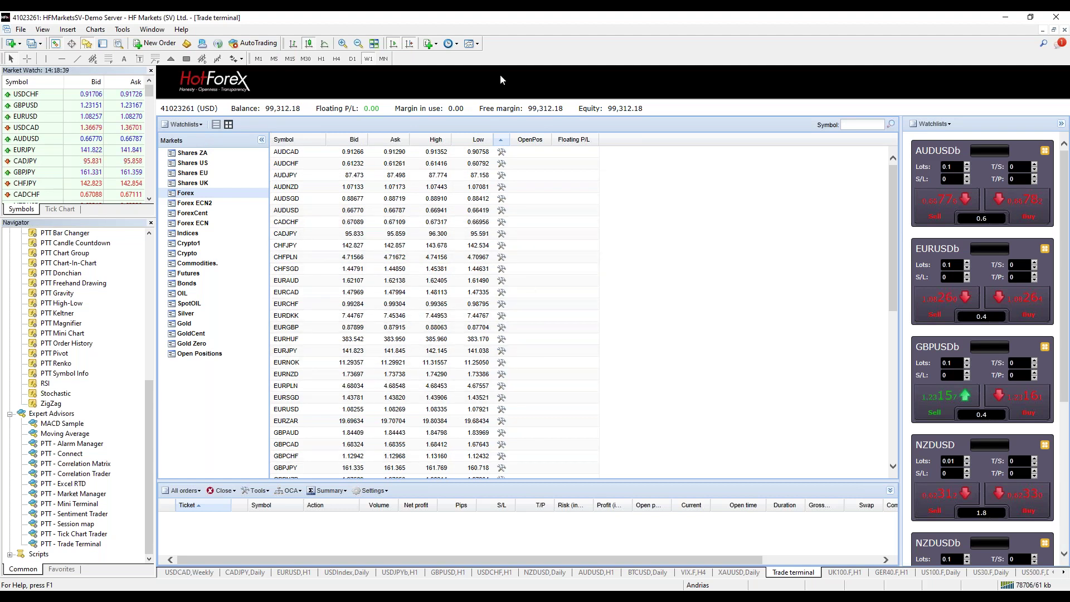
Review the actions offered for AUDCAD in the Forex list and the columns of the orders table.
left_click(502, 152)
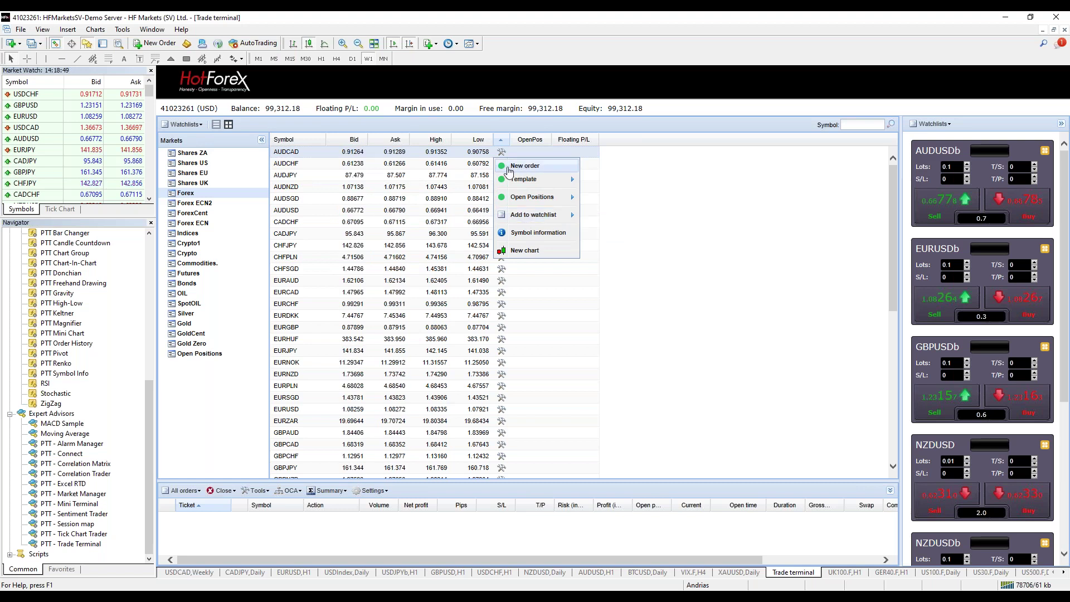
mouse_move(516, 199)
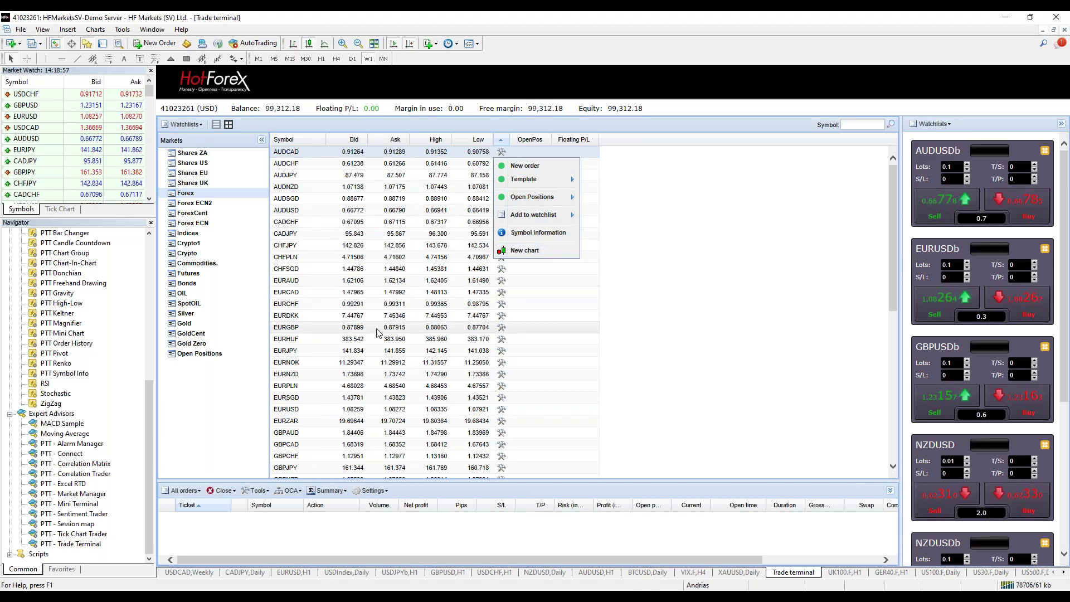
left_click(744, 252)
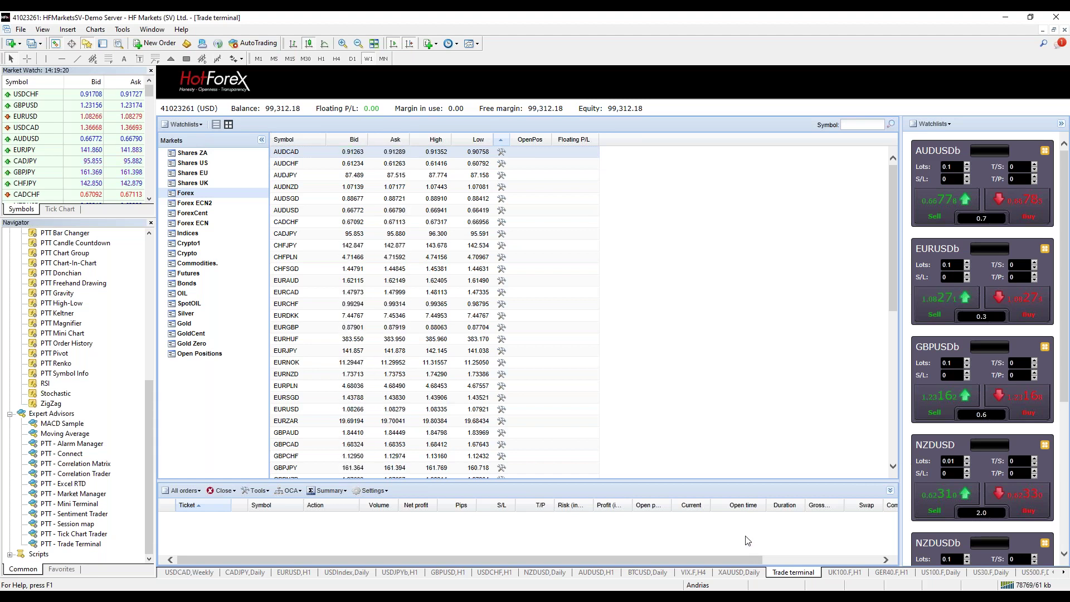
left_click_drag(735, 559, 613, 560)
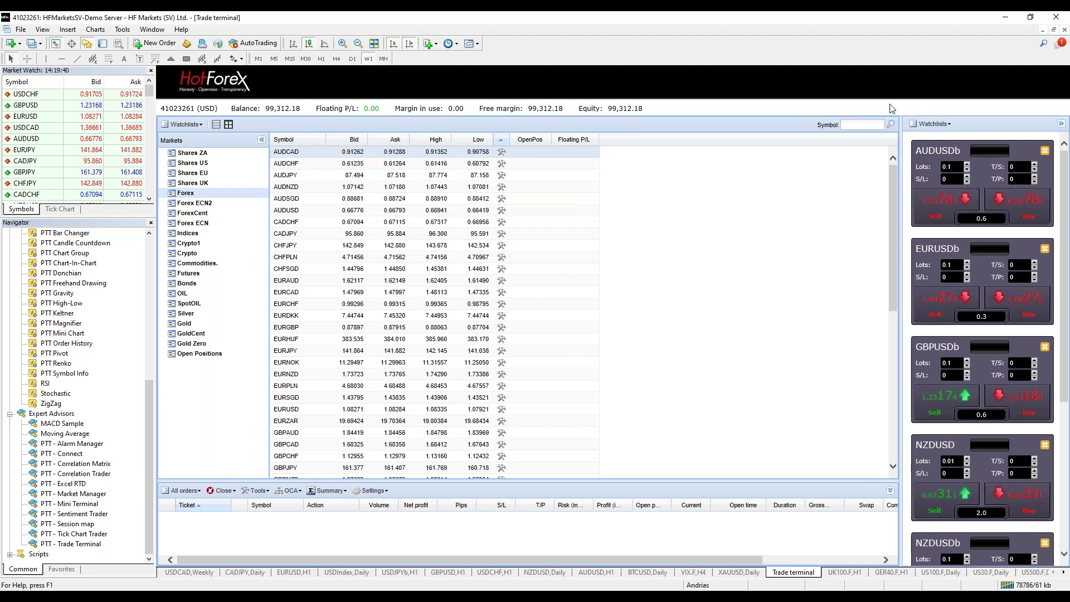
Open the watchlist manager for the deal tickets.
left_click(950, 123)
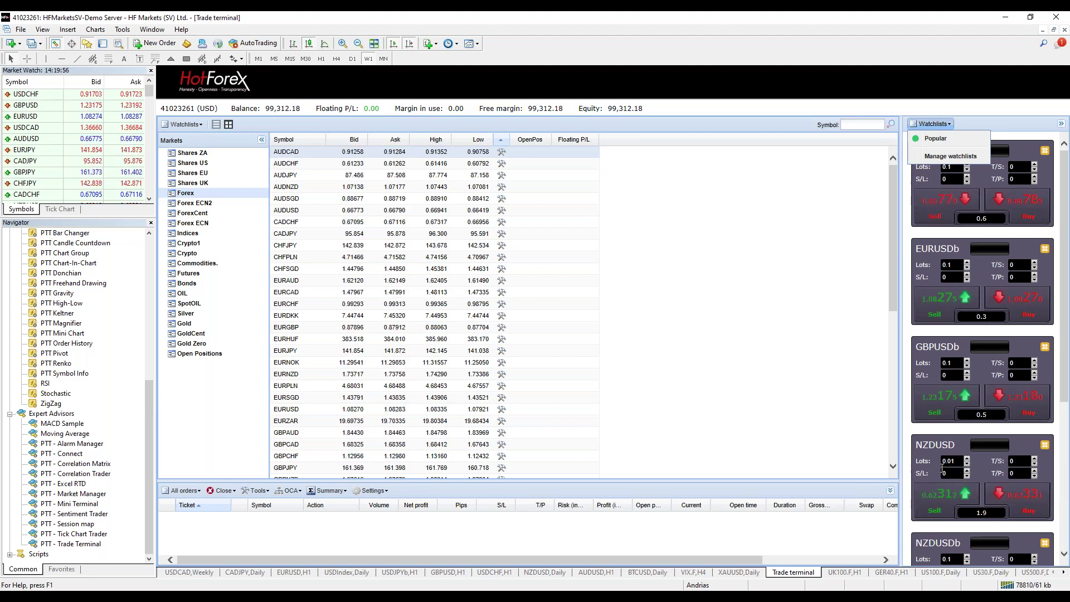
left_click(938, 127)
left_click(940, 126)
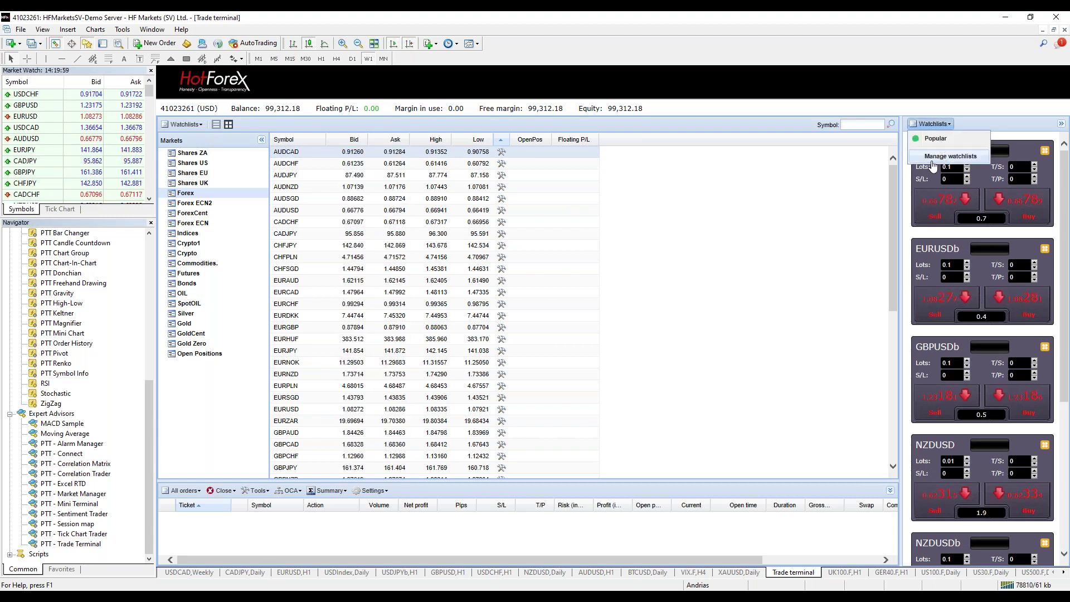
left_click(933, 162)
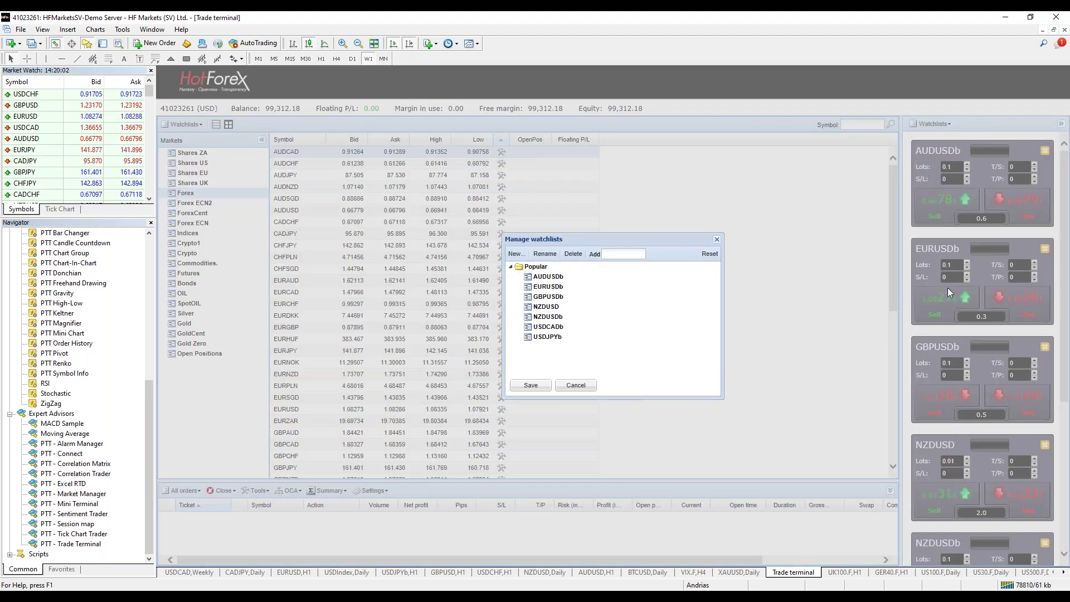
left_click(619, 276)
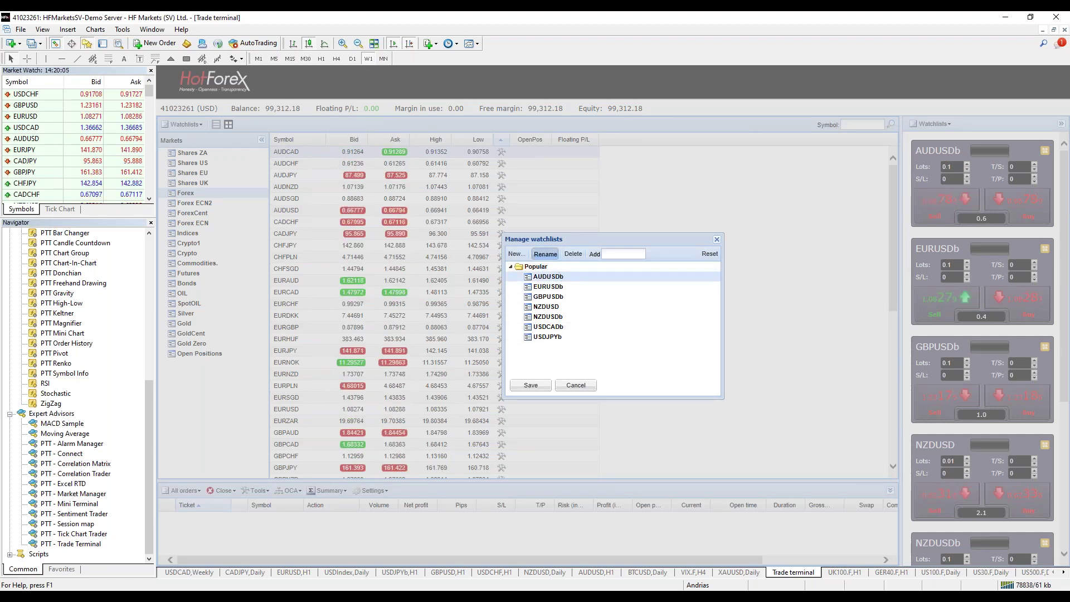
left_click(545, 253)
double_click(562, 320)
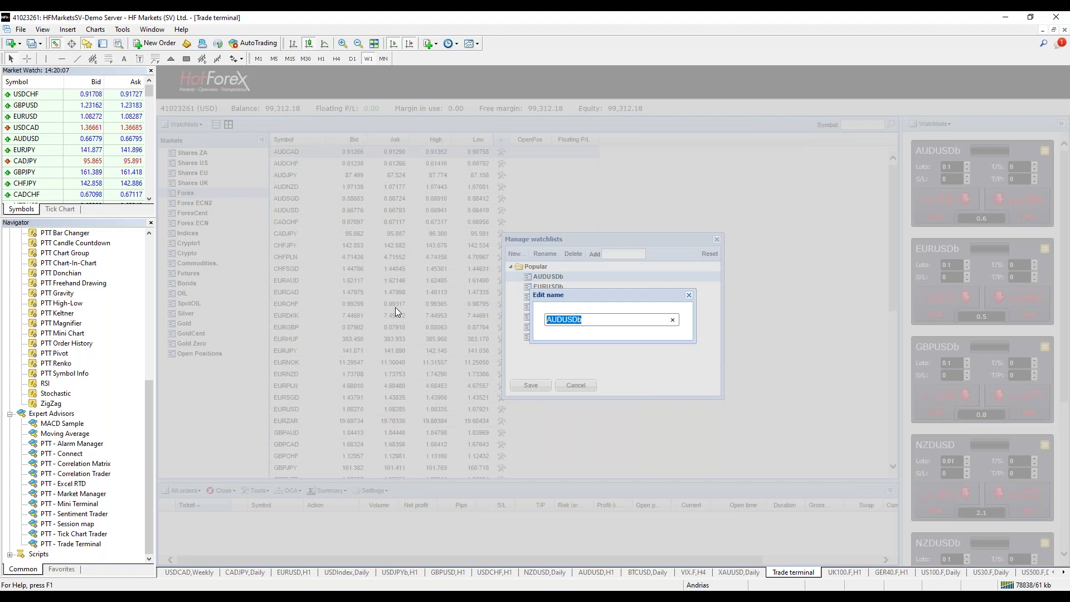
key("BackSpace")
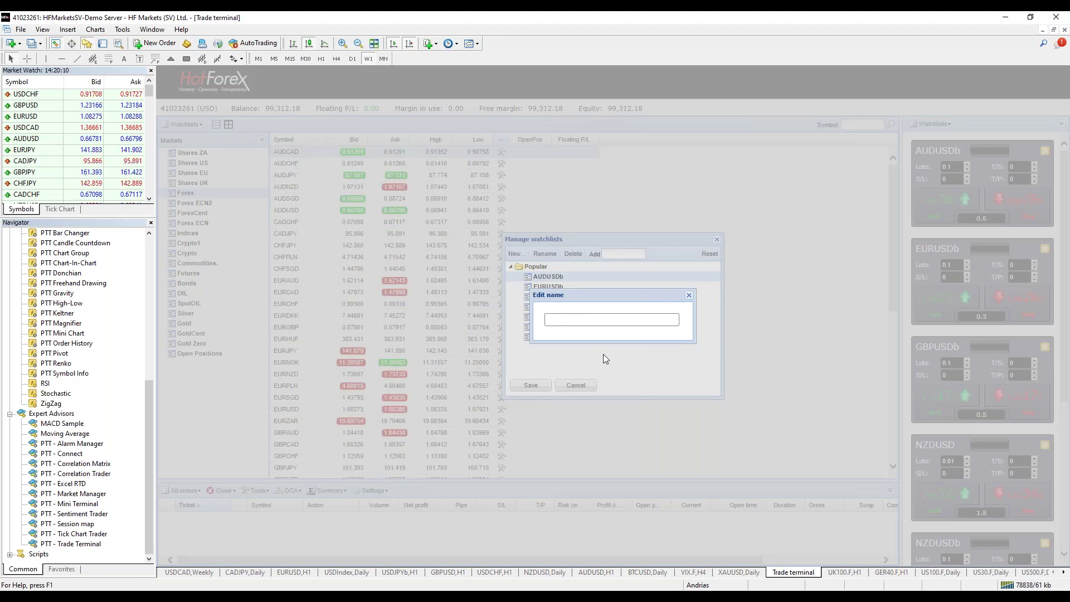
left_click(581, 386)
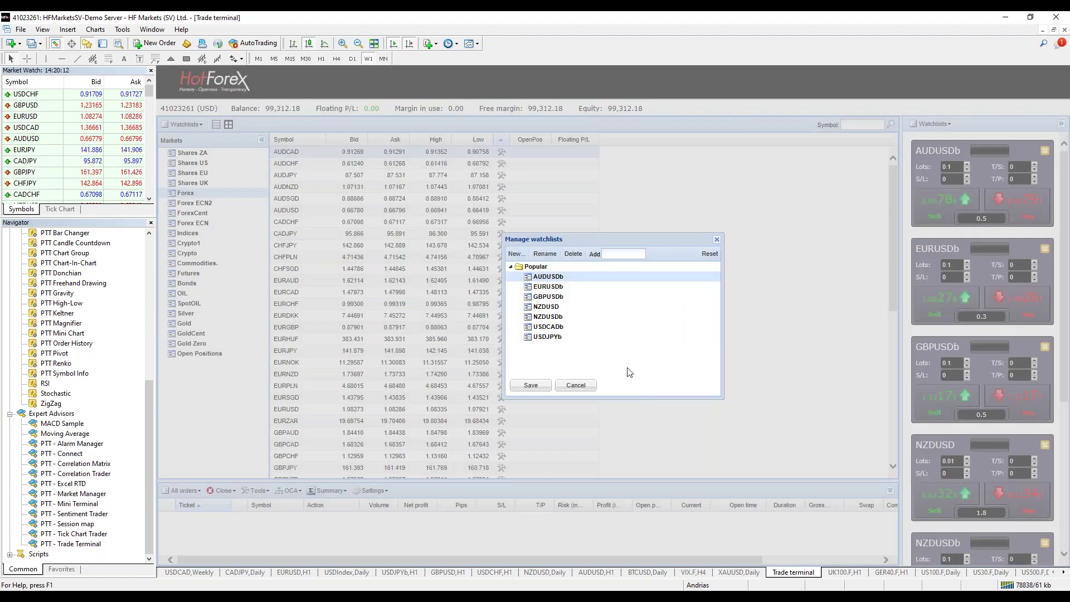
left_click(514, 255)
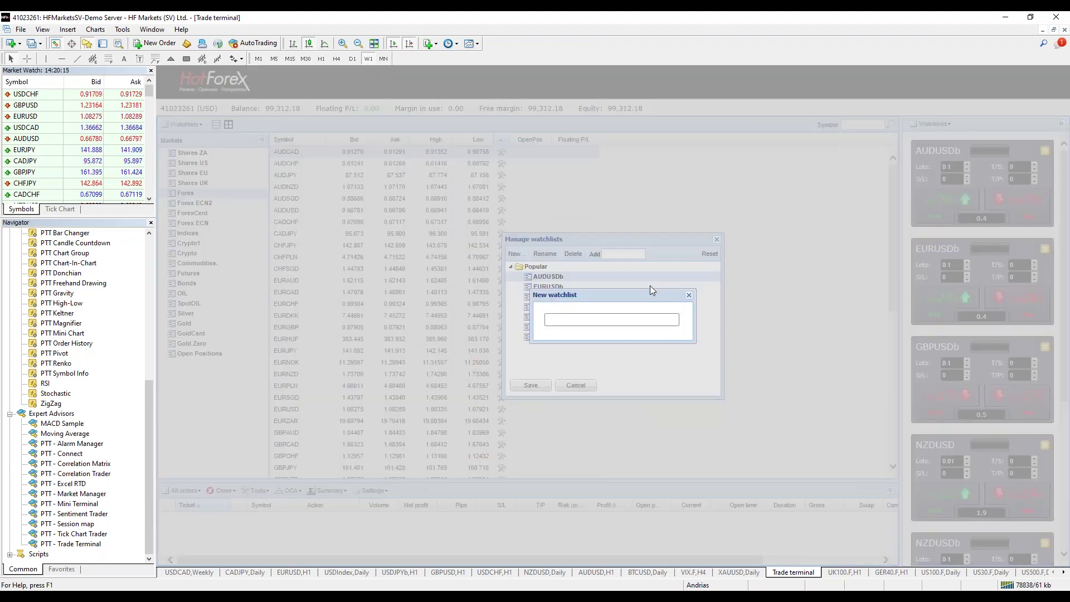
left_click(680, 295)
Try to add XAUUSDb under AUDUSDb in the Popular watchlist and save the watchlist changes.
left_click(625, 255)
type("XAU")
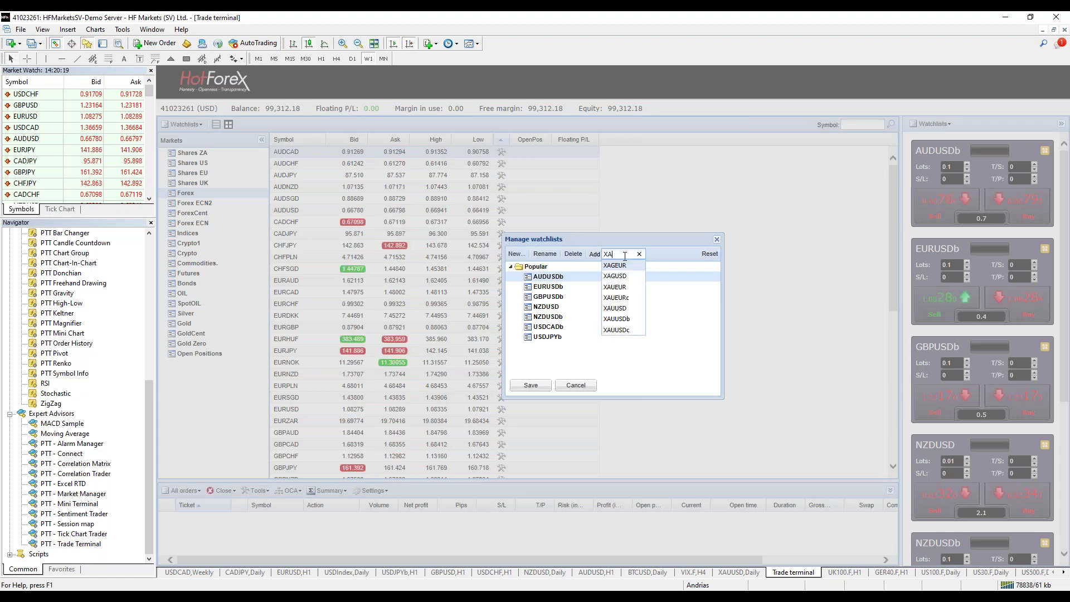
left_click(617, 298)
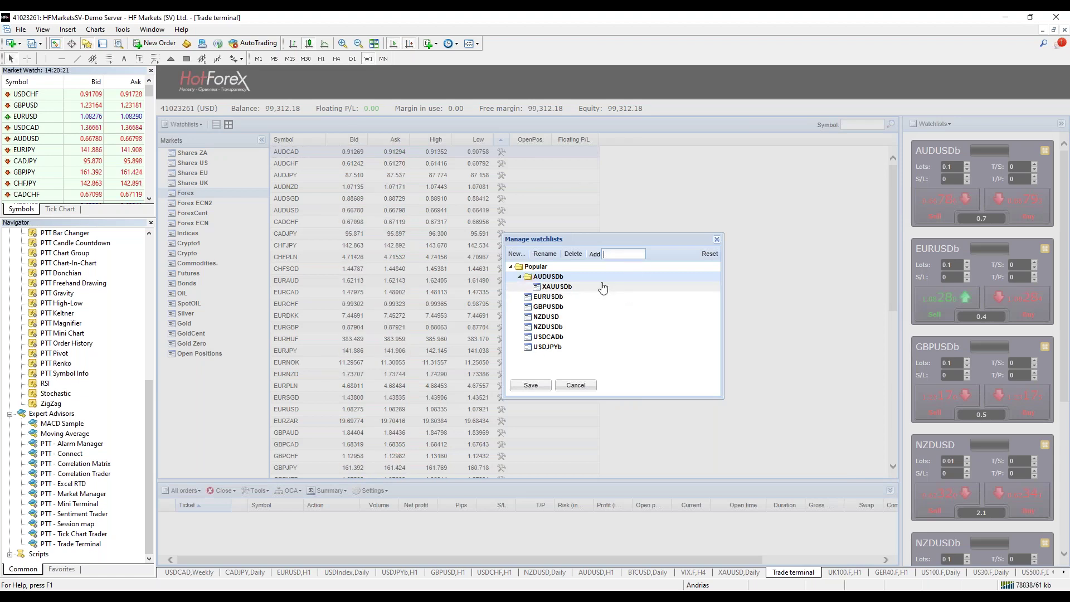
left_click(530, 386)
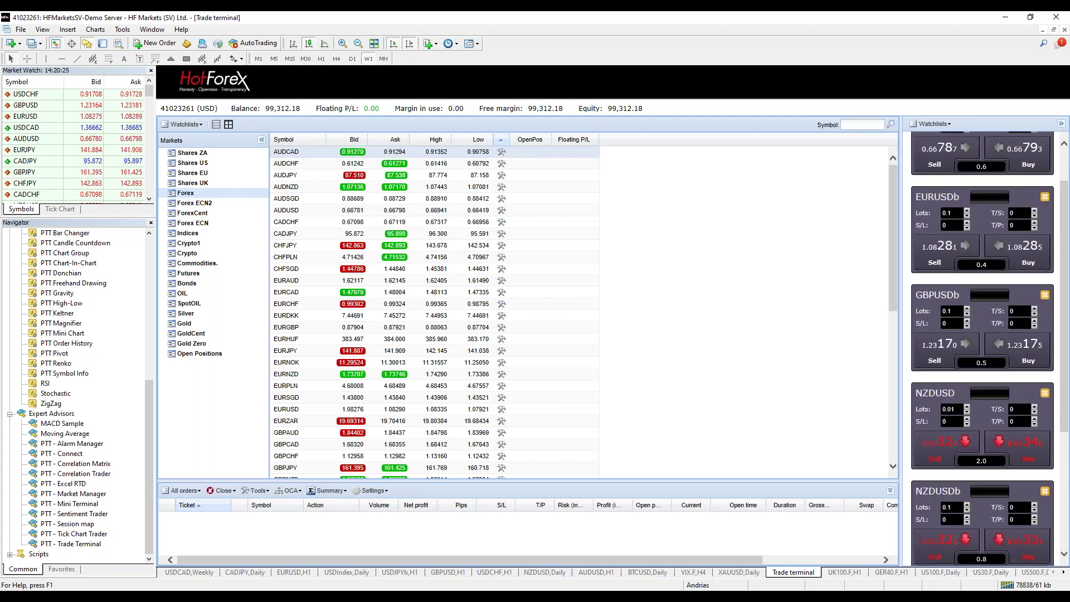
Collapse and re-expand the deal tickets area and review its tickets for XAUUSDb.
left_click(1062, 125)
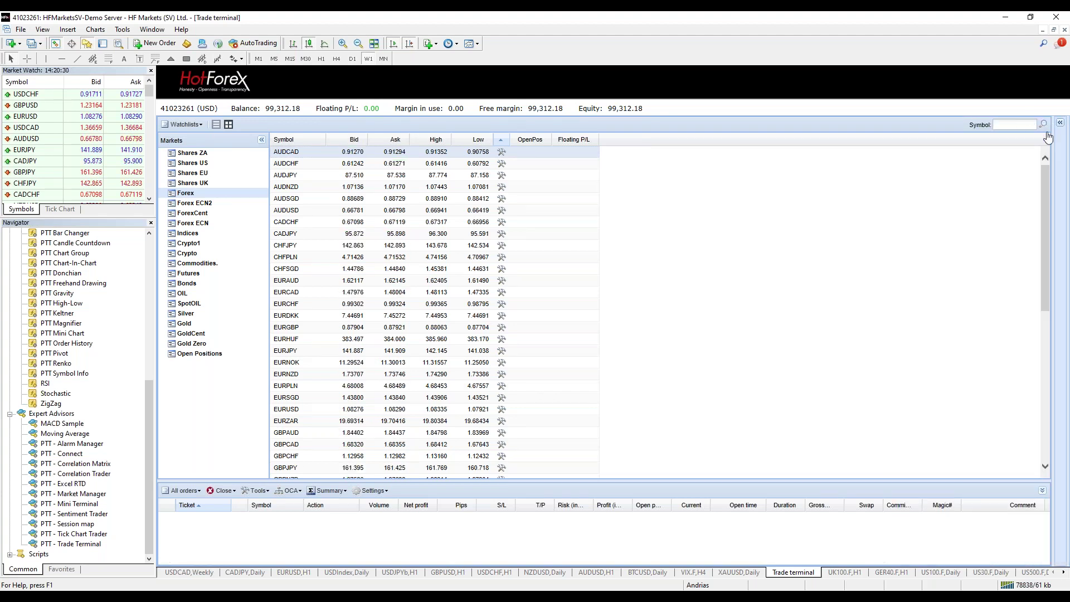
left_click(1059, 127)
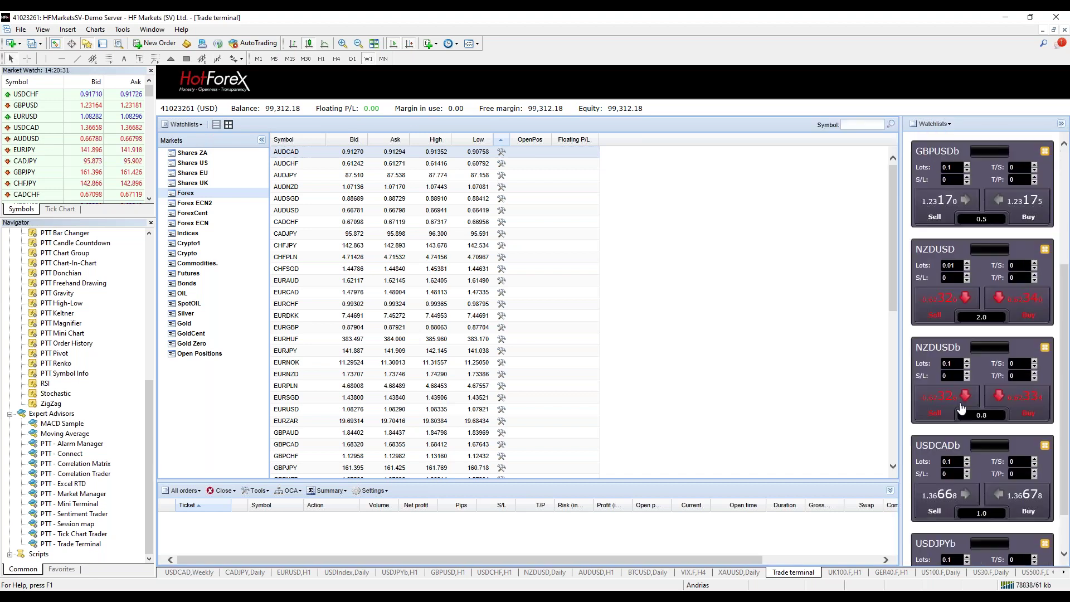
scroll(961, 409, "down", 1)
scroll(969, 516, "up", 5)
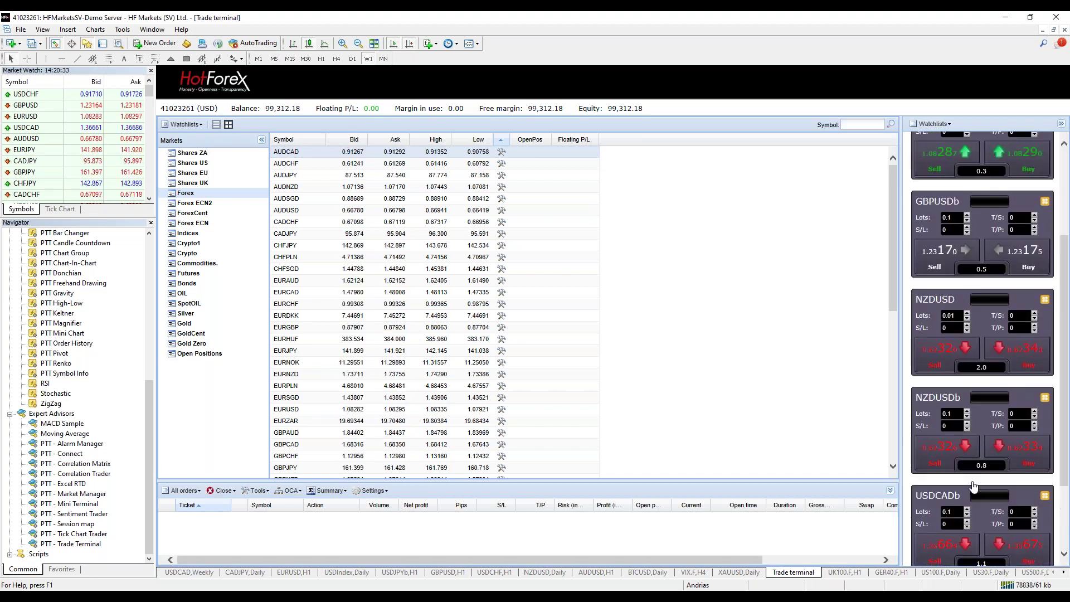
Reopen the watchlist manager, expand the Popular watchlist and add XAUUSDc to it.
left_click(936, 125)
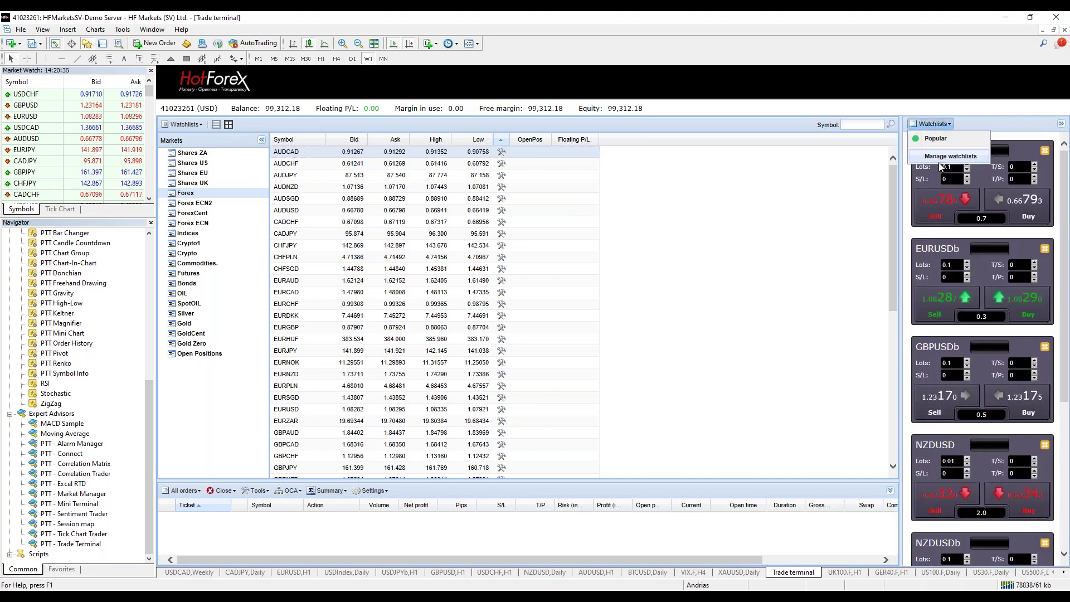
left_click(950, 156)
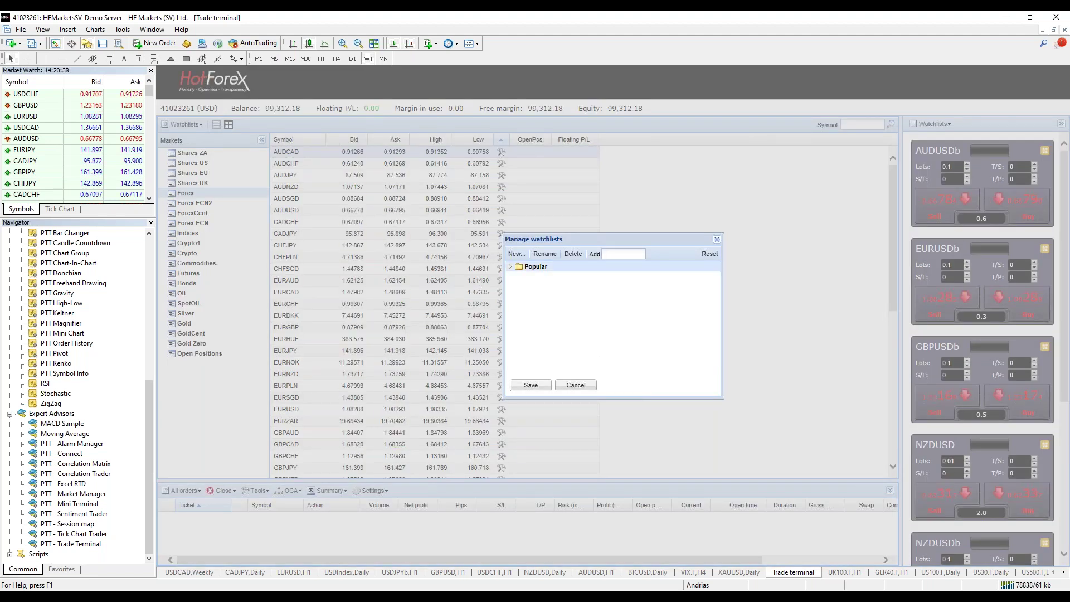
left_click(514, 268)
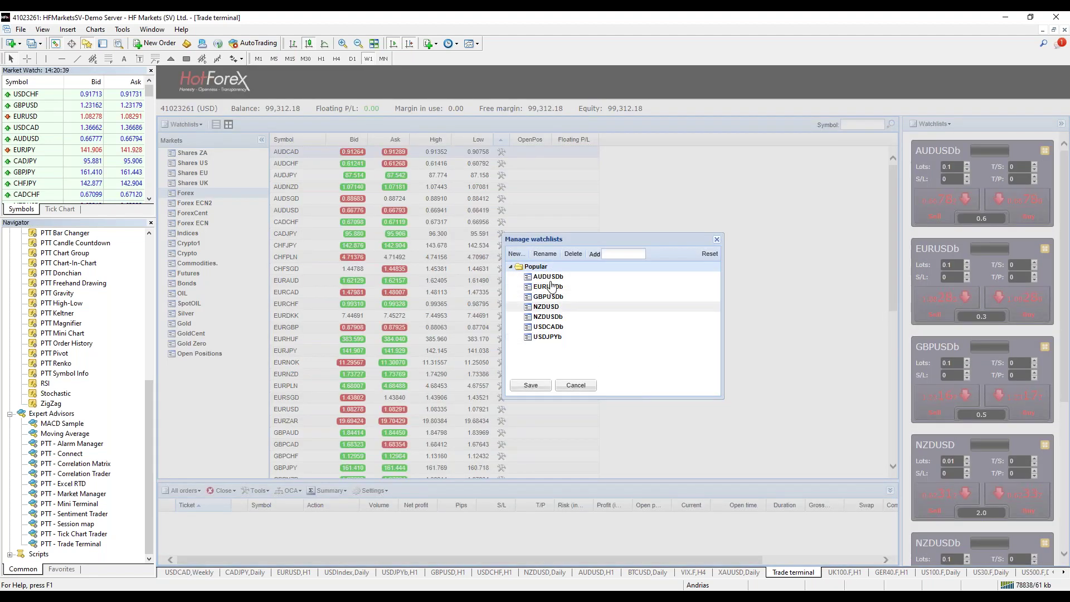
left_click(613, 254)
type("A")
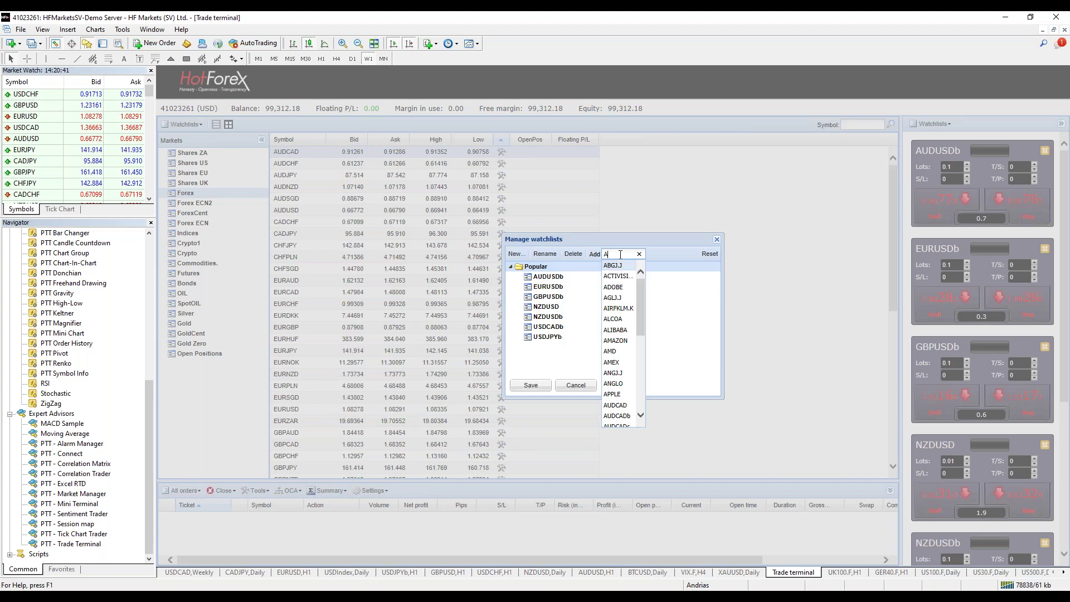
key("BackSpace")
type("XAU")
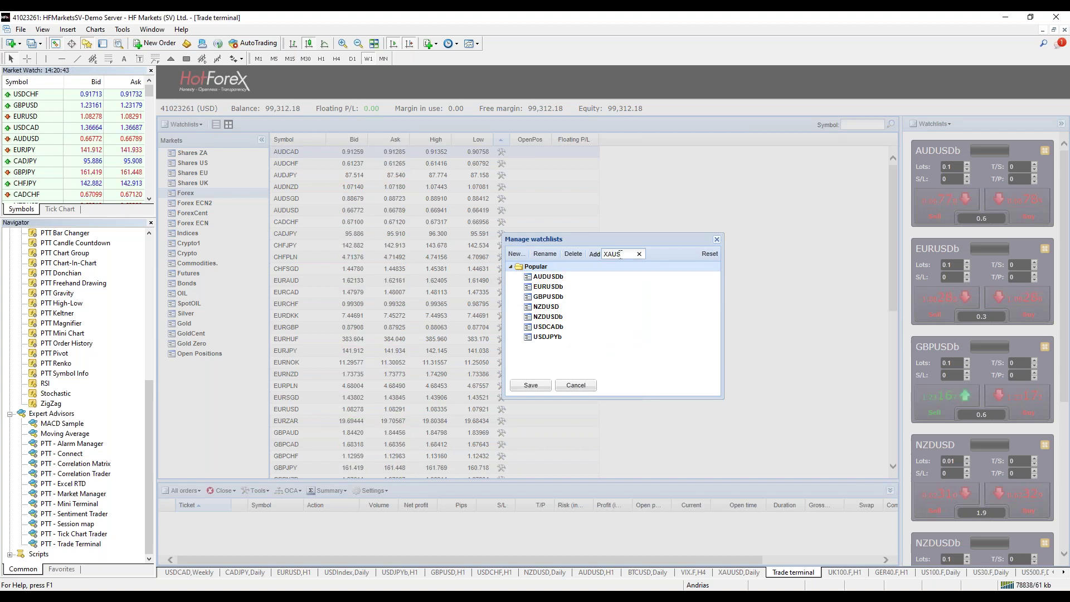
type("S")
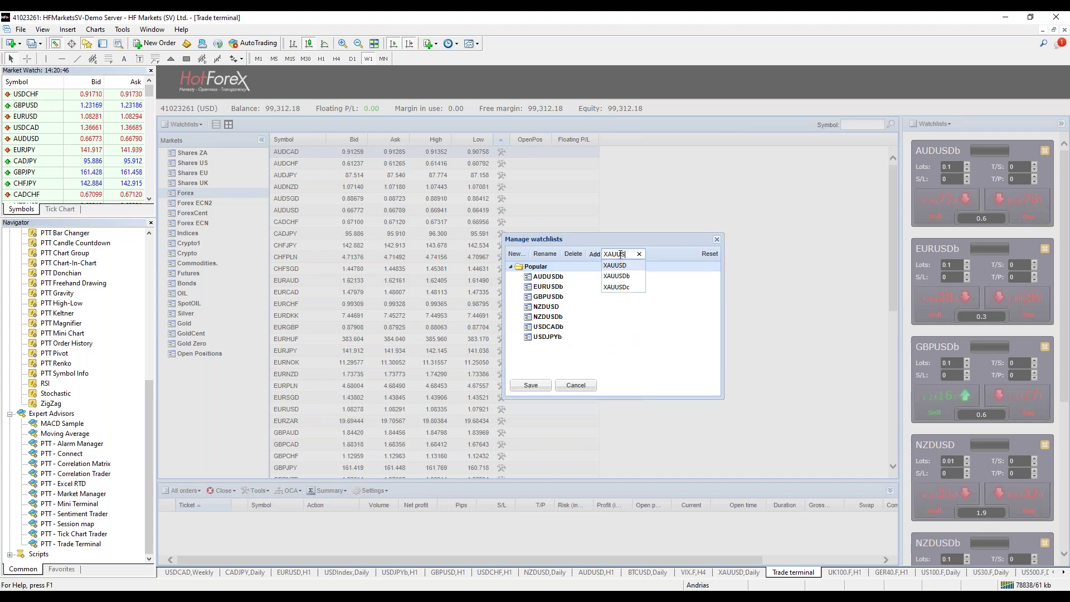
key("Down")
key("Down")
key("Down")
key("Return")
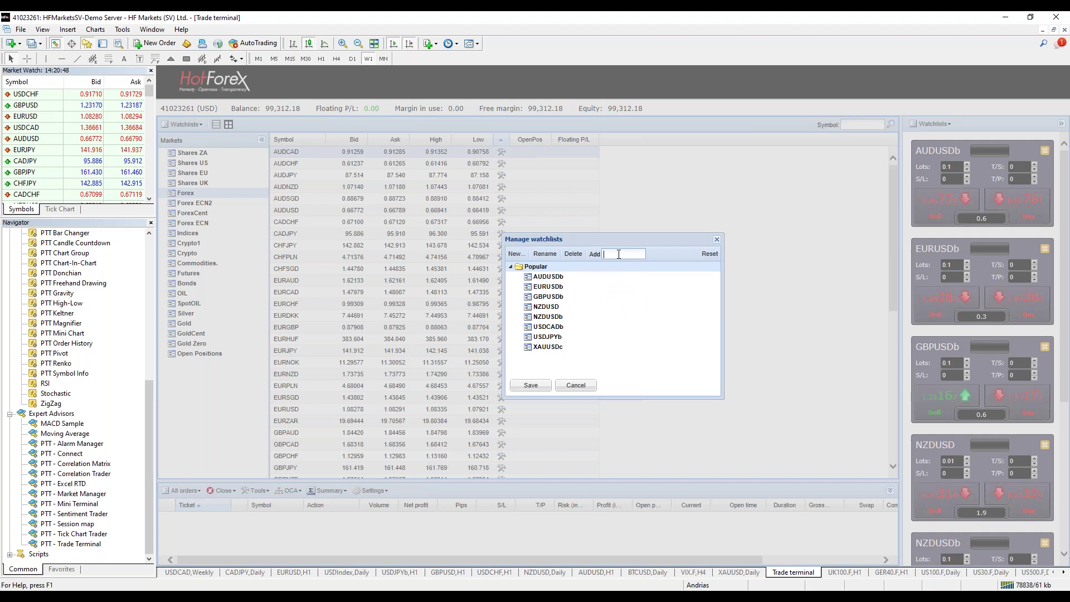
Save the watchlist changes and select the lots value in the XAUUSDc deal ticket.
left_click(531, 385)
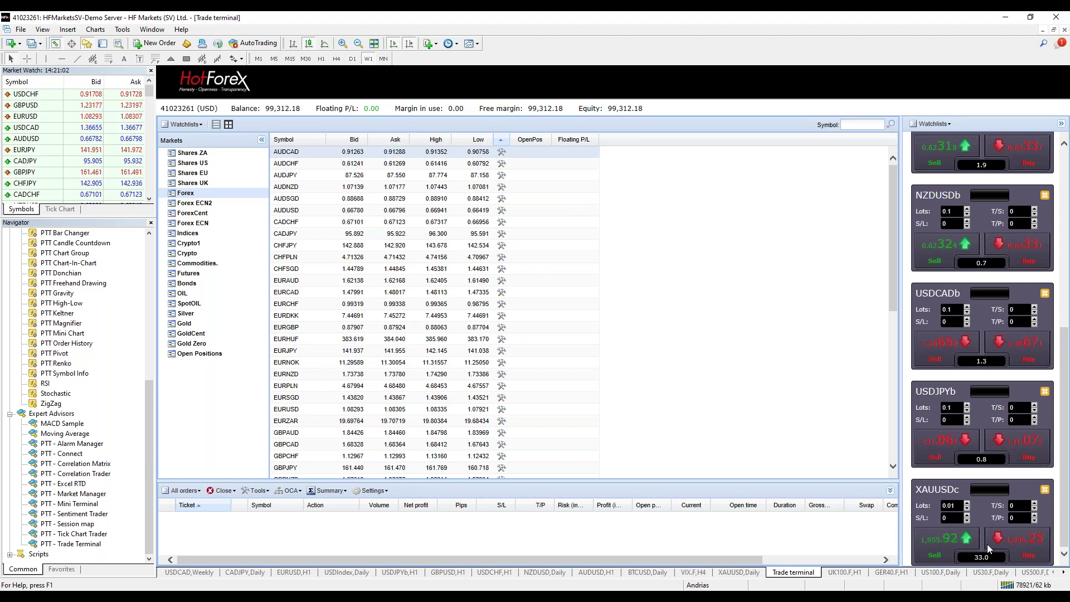
double_click(959, 506)
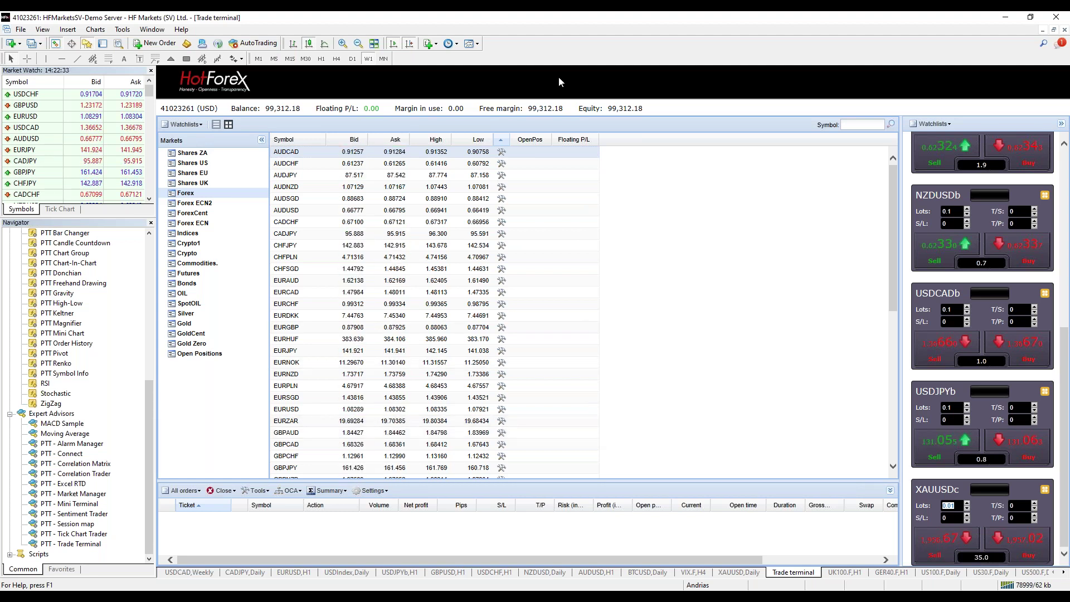
Start a new AUDJPY buy order and set its lot size to a fixed cash risk of USD 50.
right_click(496, 178)
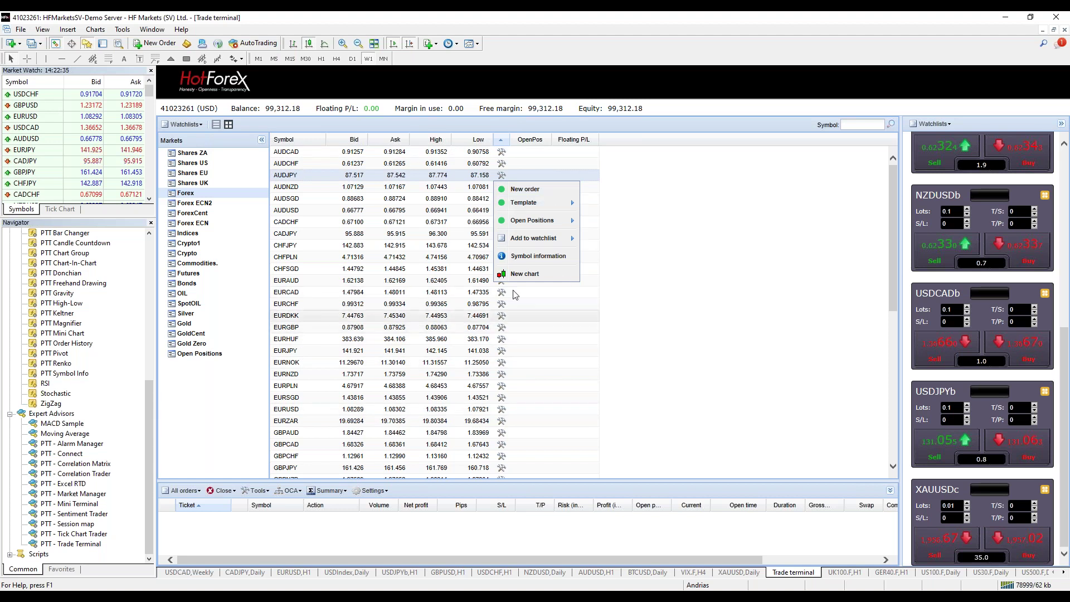
left_click(523, 189)
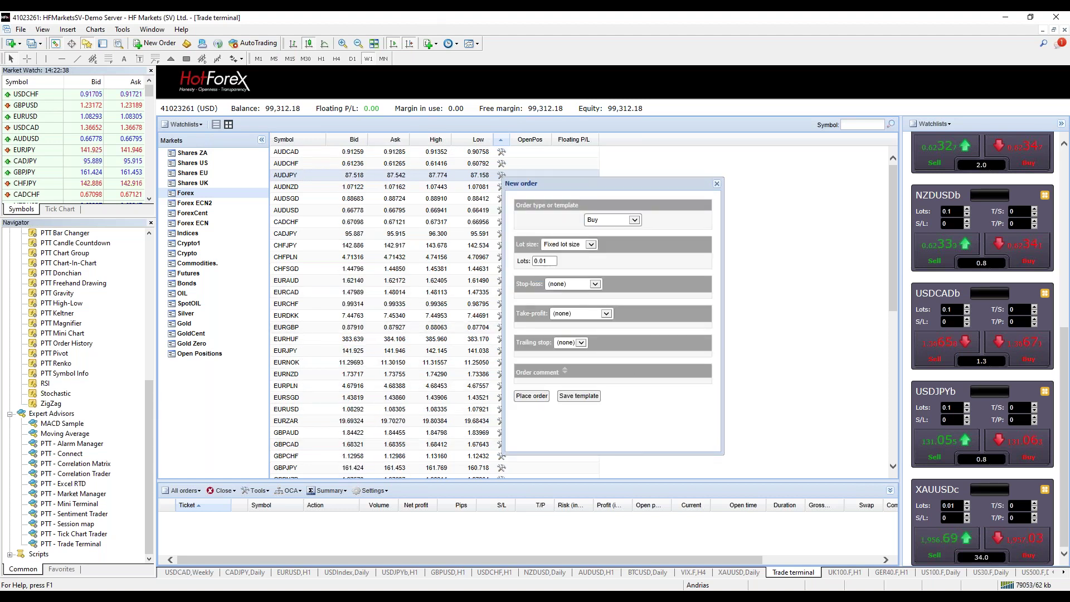
left_click(638, 225)
left_click(635, 226)
left_click(569, 245)
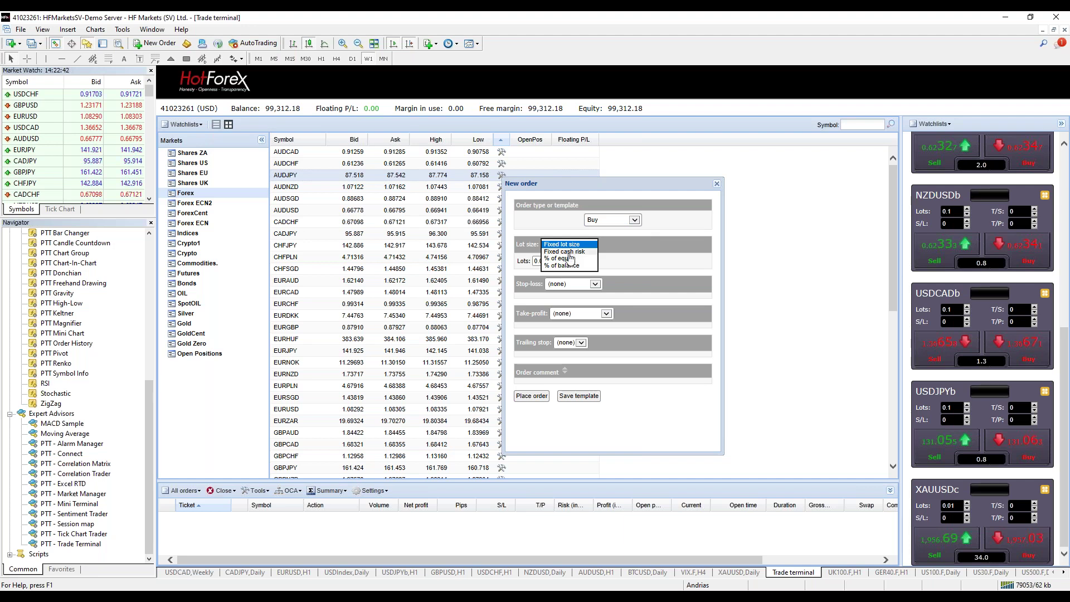
left_click(566, 251)
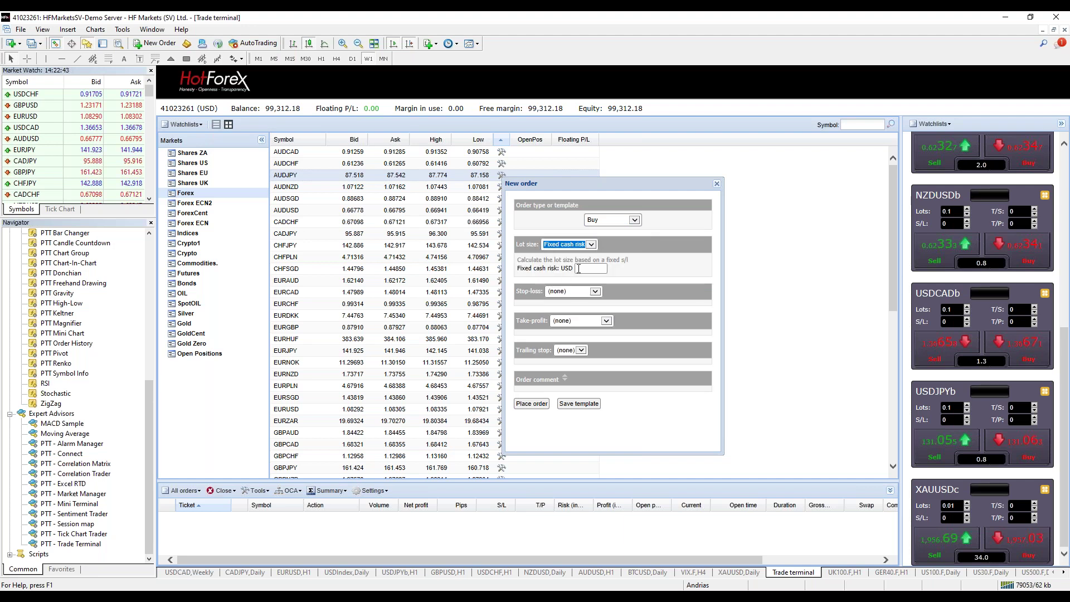
left_click(578, 269)
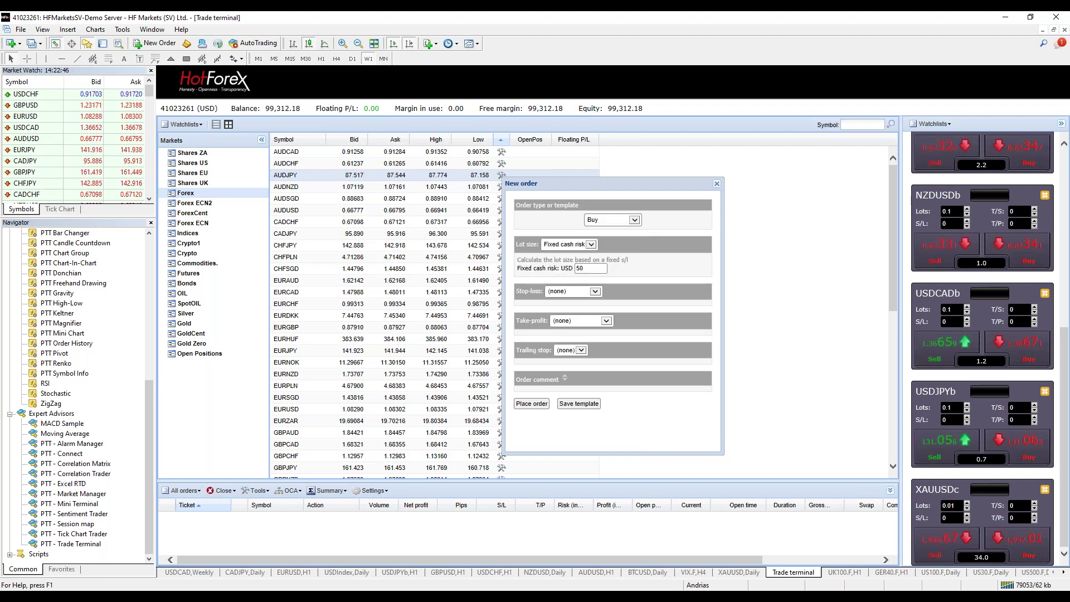
Review the order's lot size options, switching to Fixed lot size and back to Fixed cash risk.
left_click(561, 249)
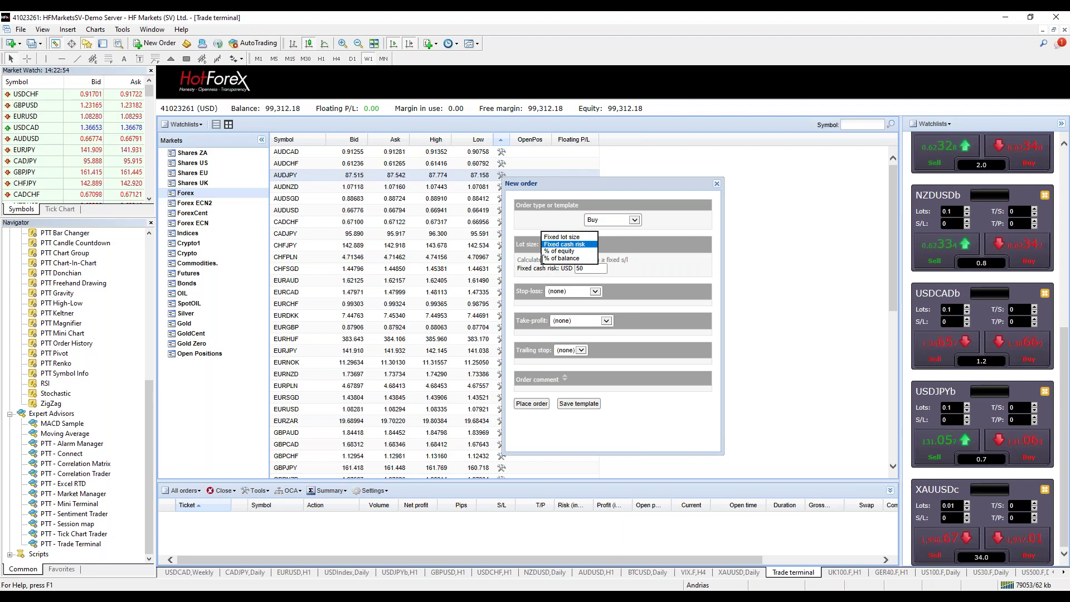
left_click(667, 246)
left_click(592, 249)
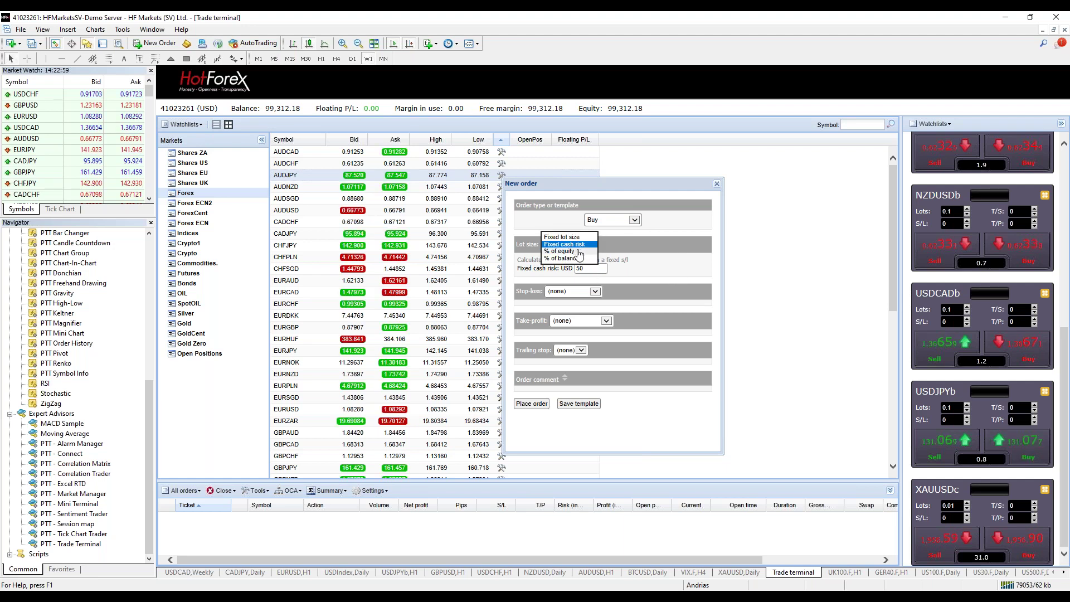
left_click(562, 237)
left_click(592, 244)
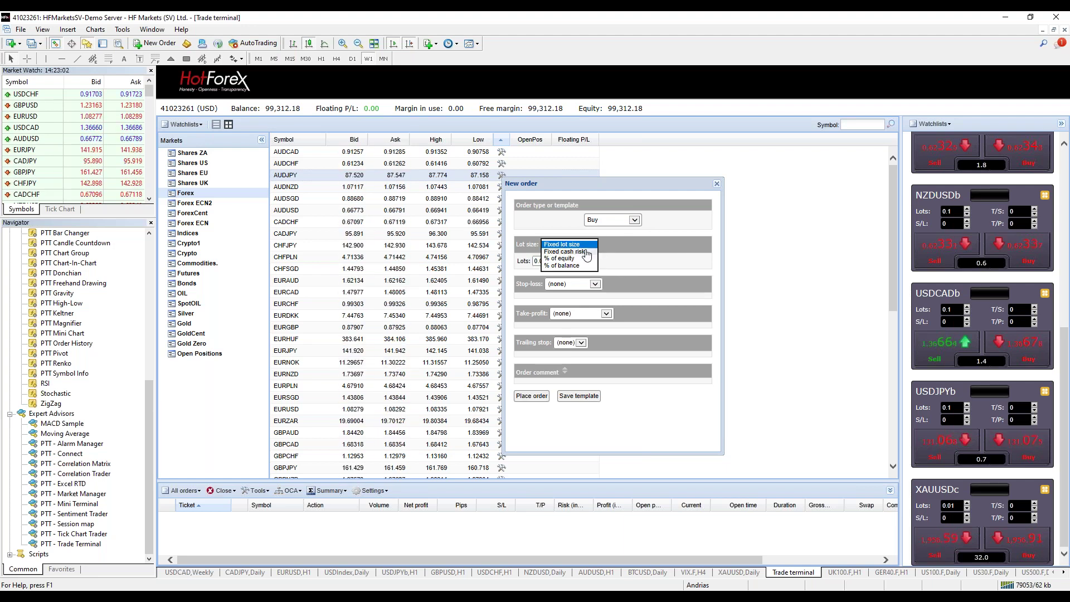
left_click(563, 251)
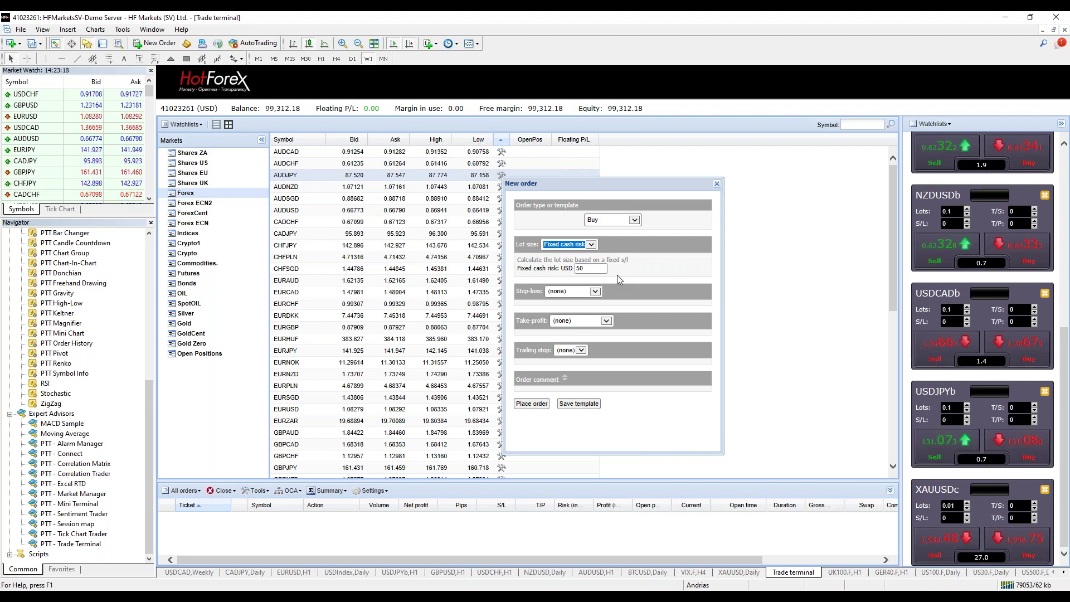
Check the stop-loss options, look through the XAUUSD, BTCUSD and NZDUSD daily charts, and return to the trade terminal.
left_click(579, 291)
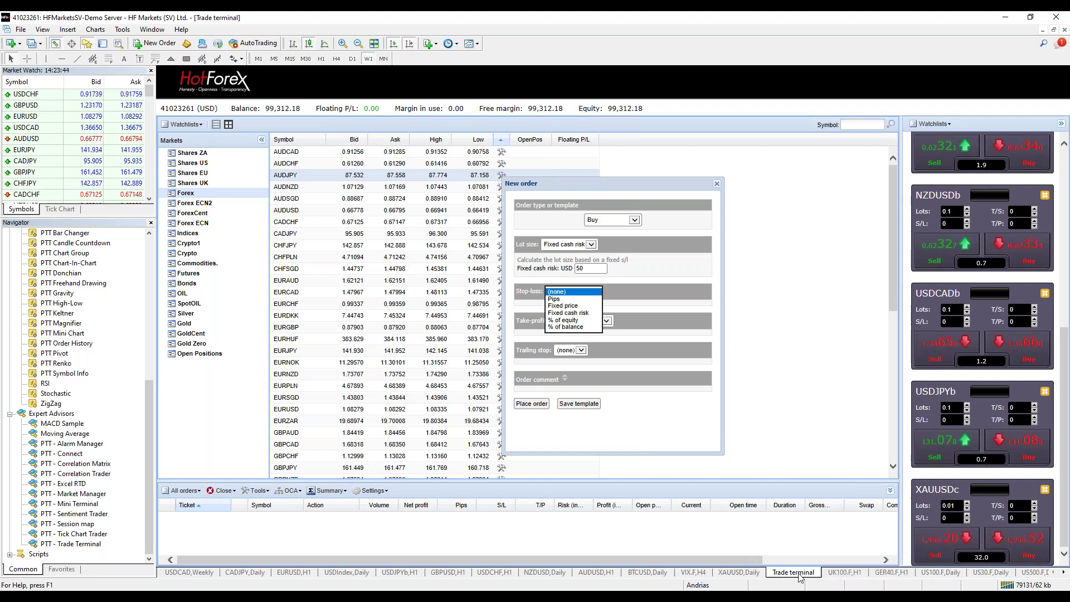
left_click(727, 569)
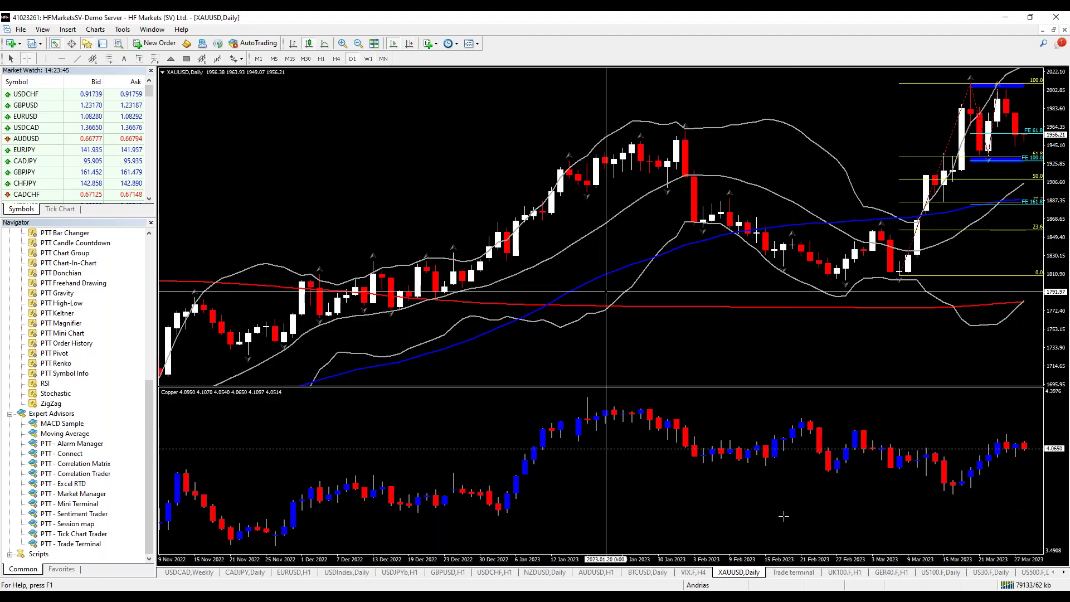
left_click(696, 574)
left_click(646, 573)
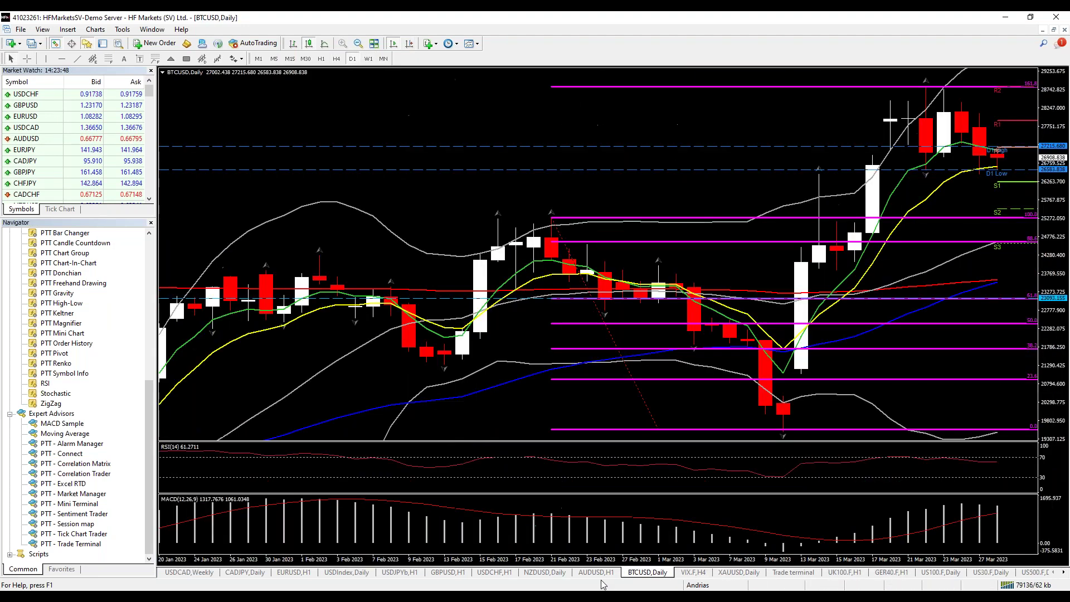
left_click(802, 573)
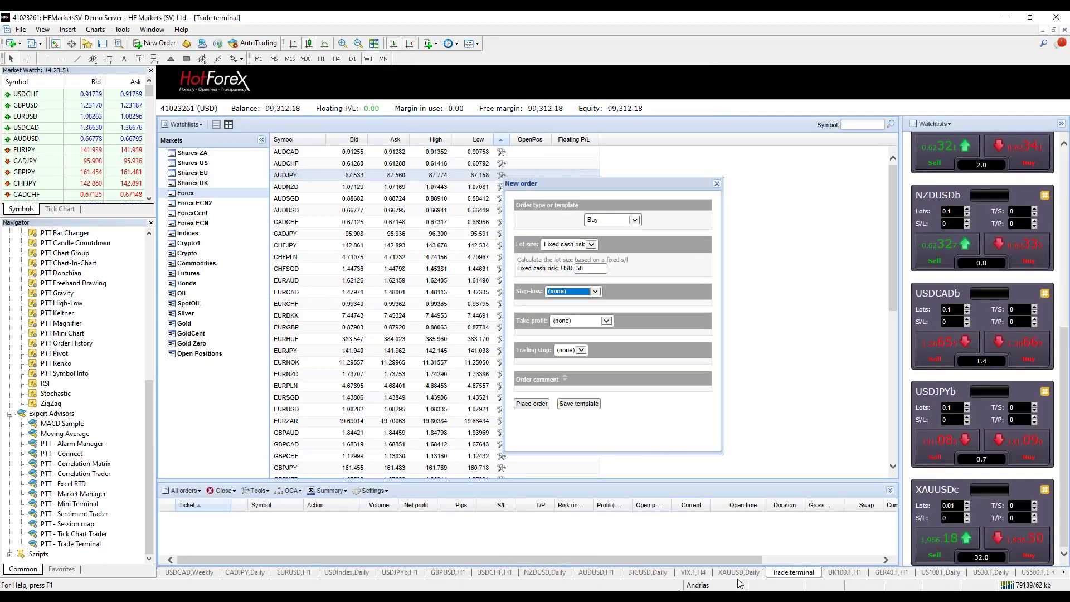
left_click(645, 573)
key("ctrl+F6")
key("ctrl+F6")
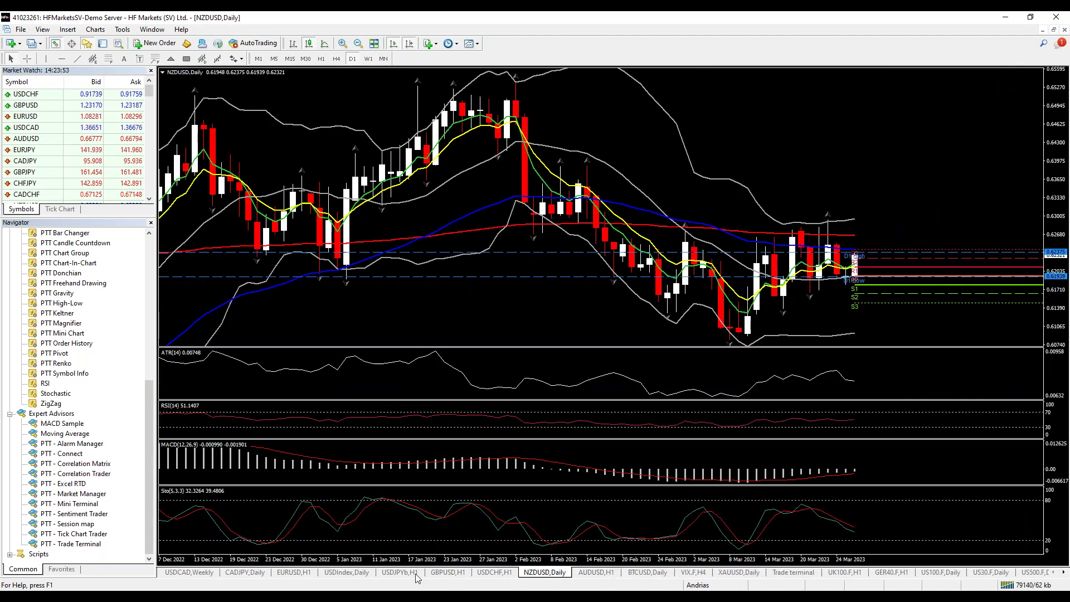
left_click(805, 574)
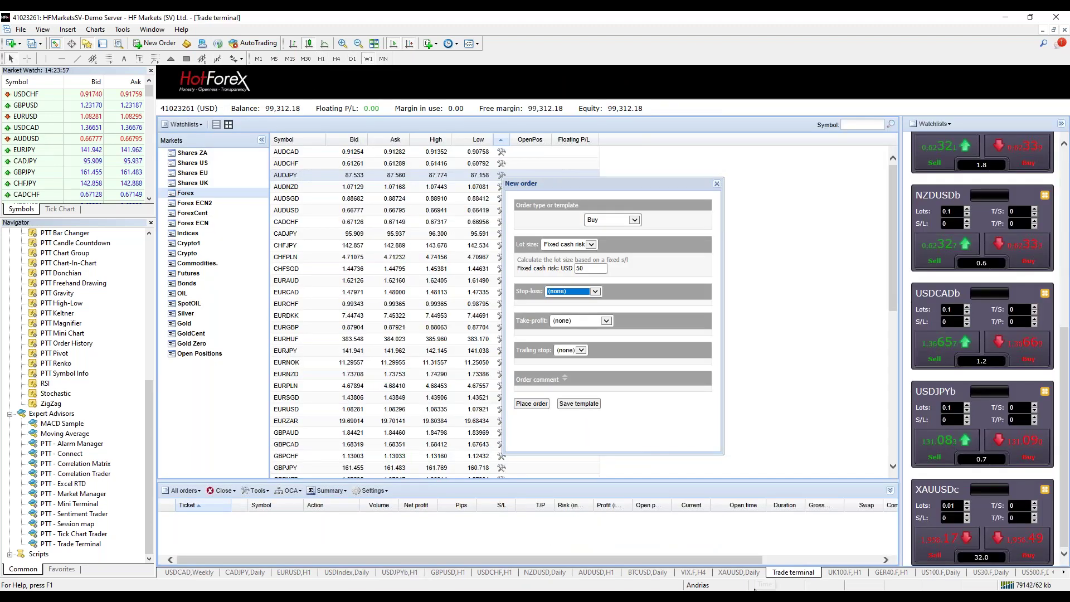
Set the order's stop-loss to a fixed cash risk of USD 25.
left_click(596, 293)
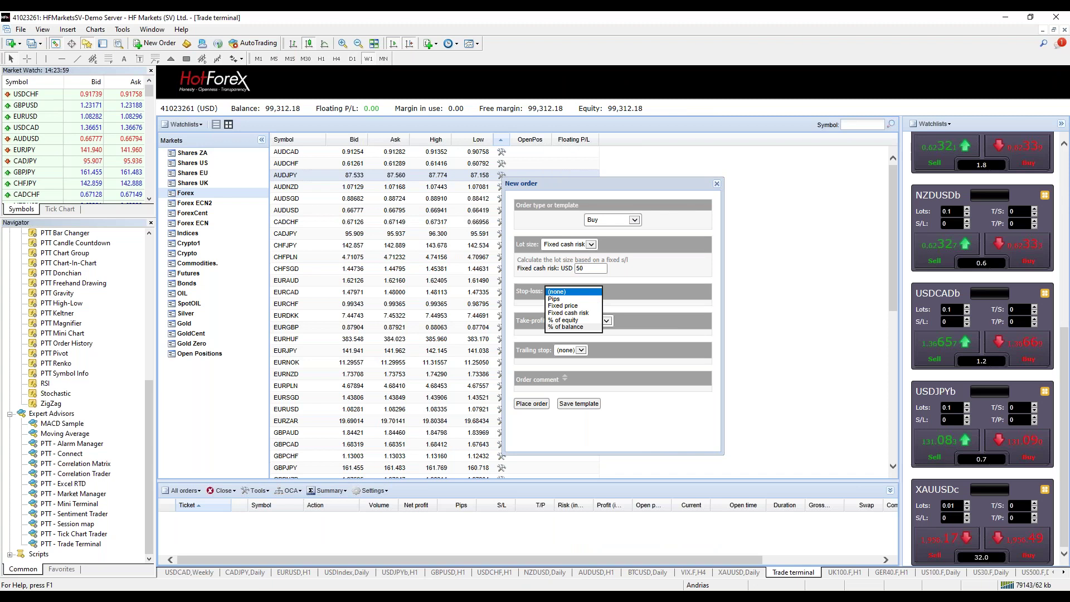
left_click(577, 313)
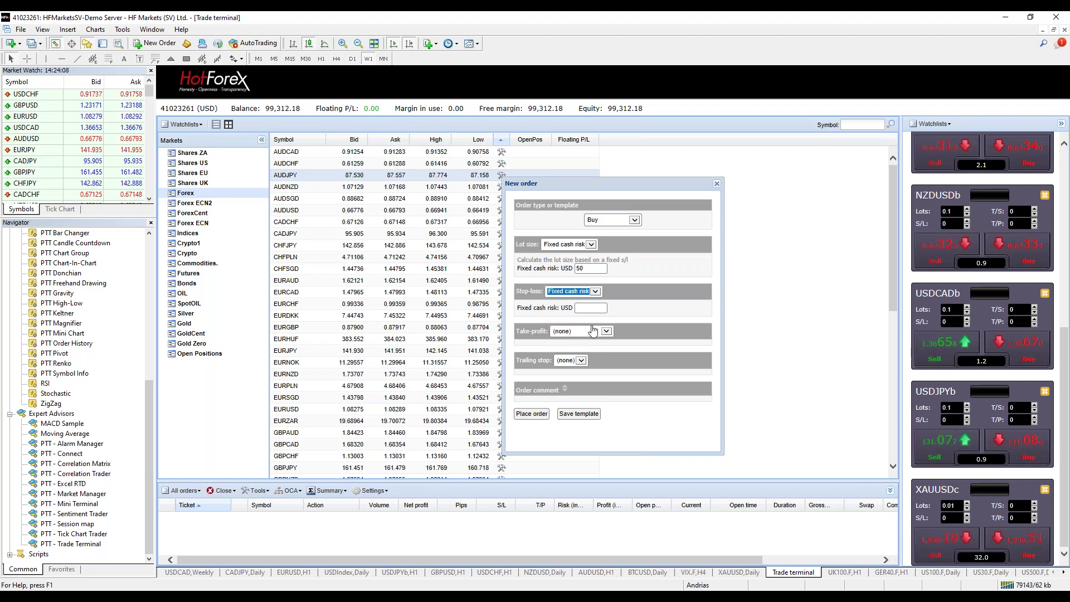
left_click(594, 308)
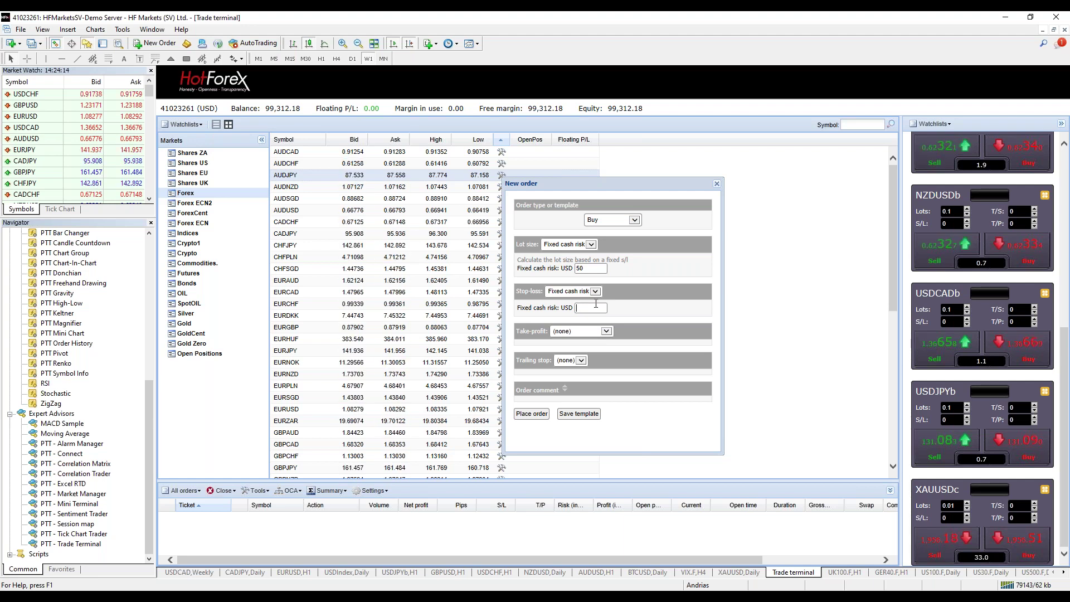
type("5")
Set the take-profit to a fixed cash target of USD 150 and the trailing stop to Pips.
left_click(606, 331)
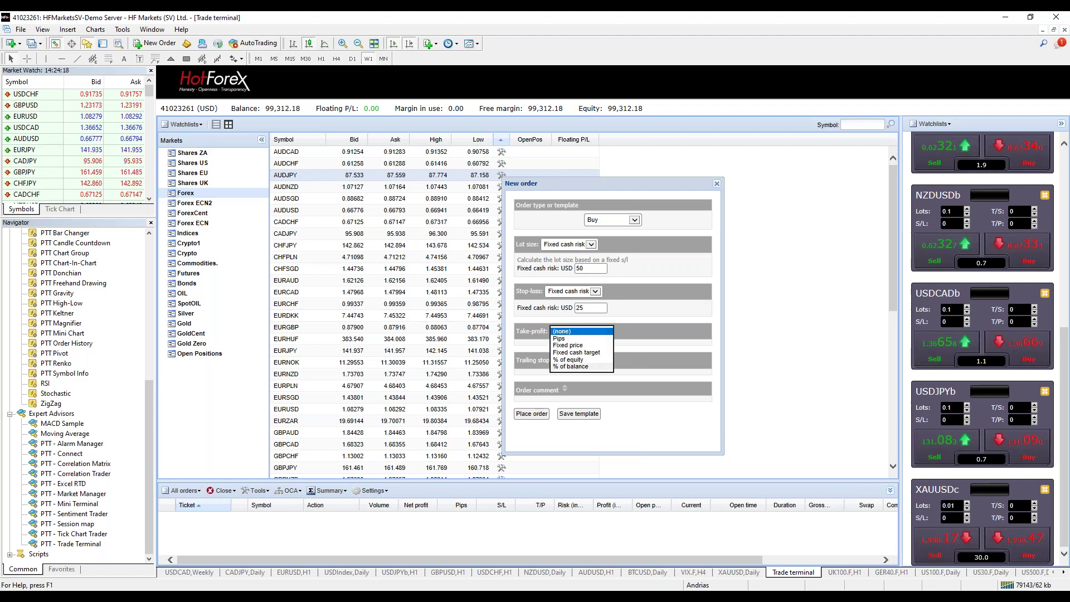
left_click(583, 352)
left_click(603, 349)
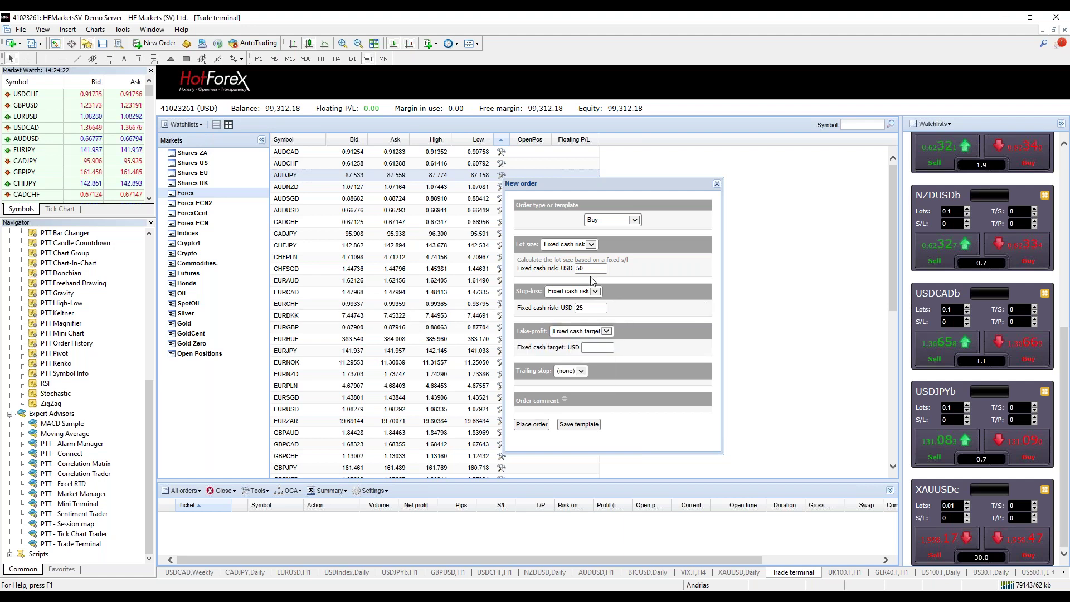
type("150")
left_click(574, 372)
left_click(565, 382)
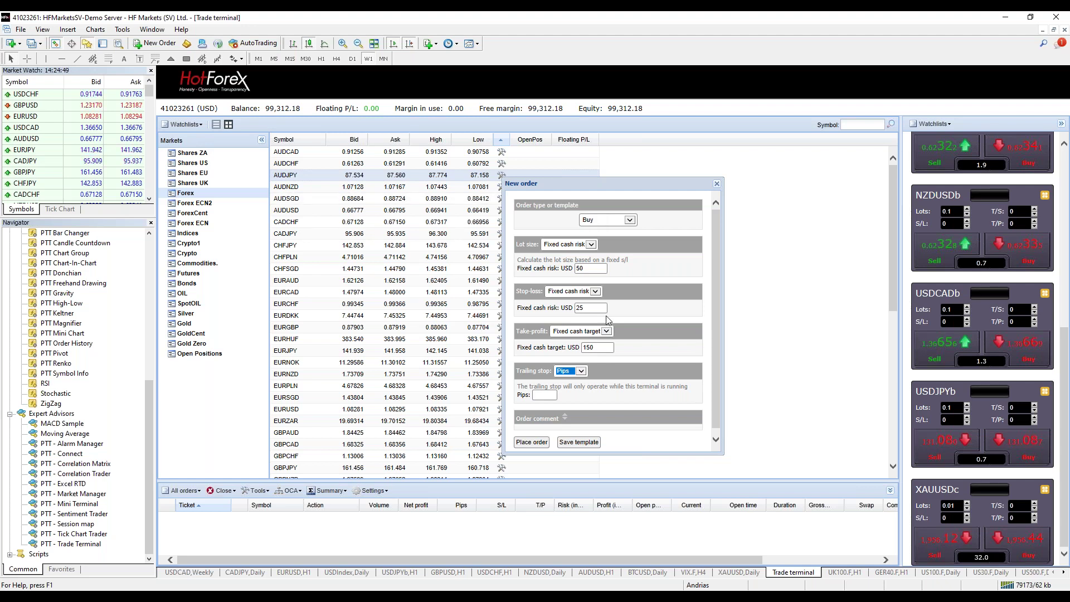
Try % of equity for the stop-loss, then set it to 1% of balance.
left_click(594, 292)
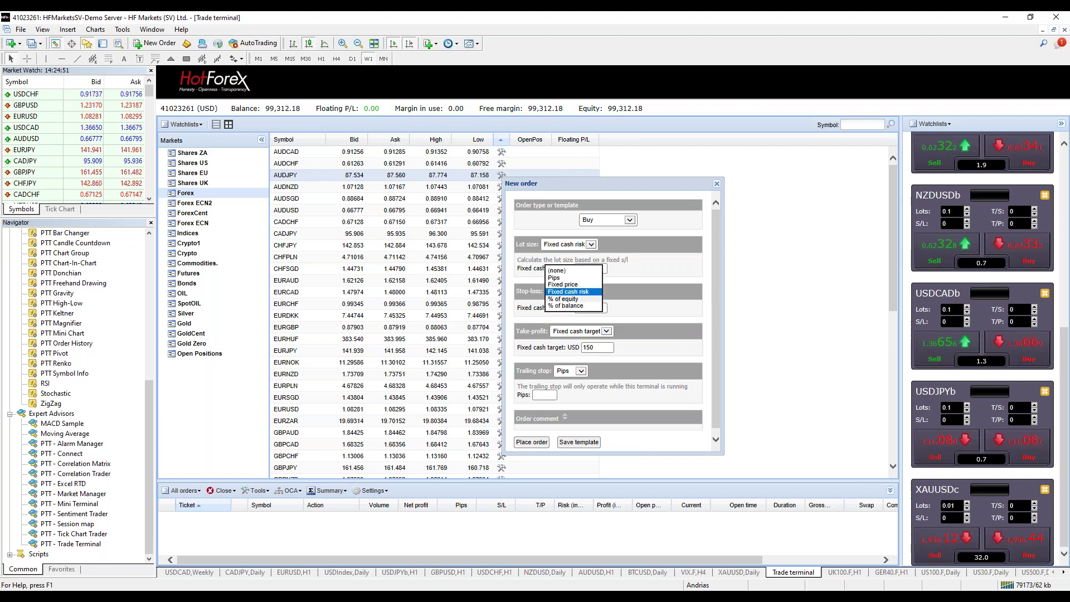
left_click(569, 299)
left_click(585, 293)
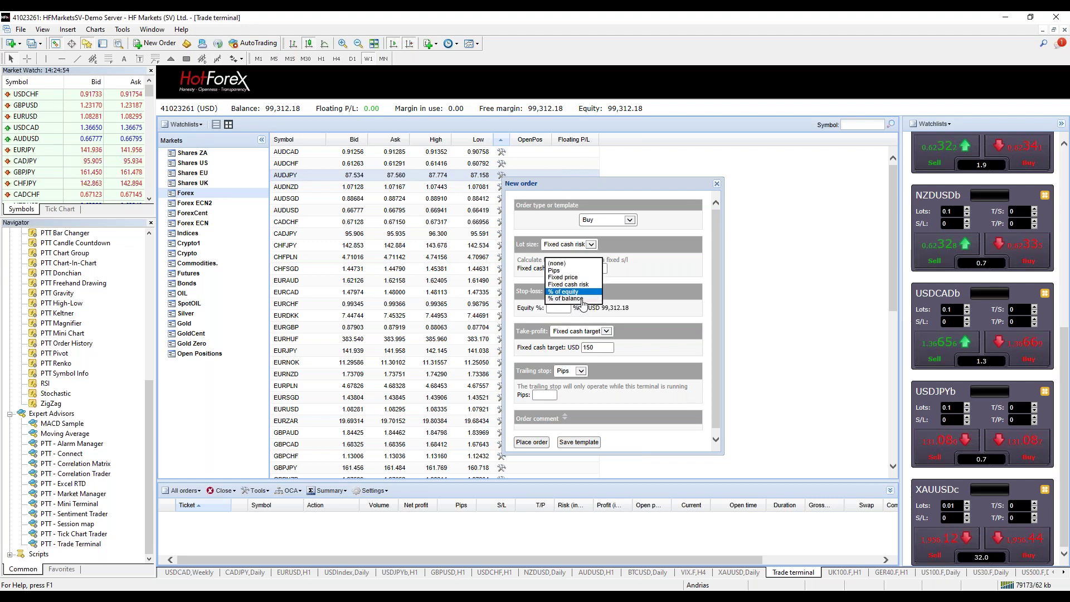
left_click(583, 300)
left_click(568, 310)
type("1")
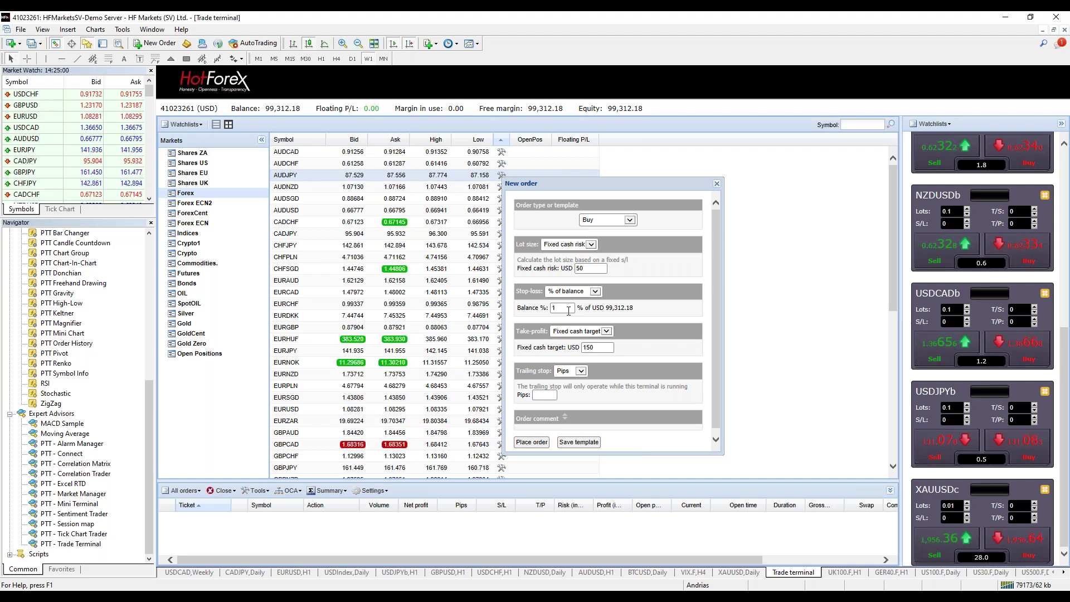
left_click(595, 292)
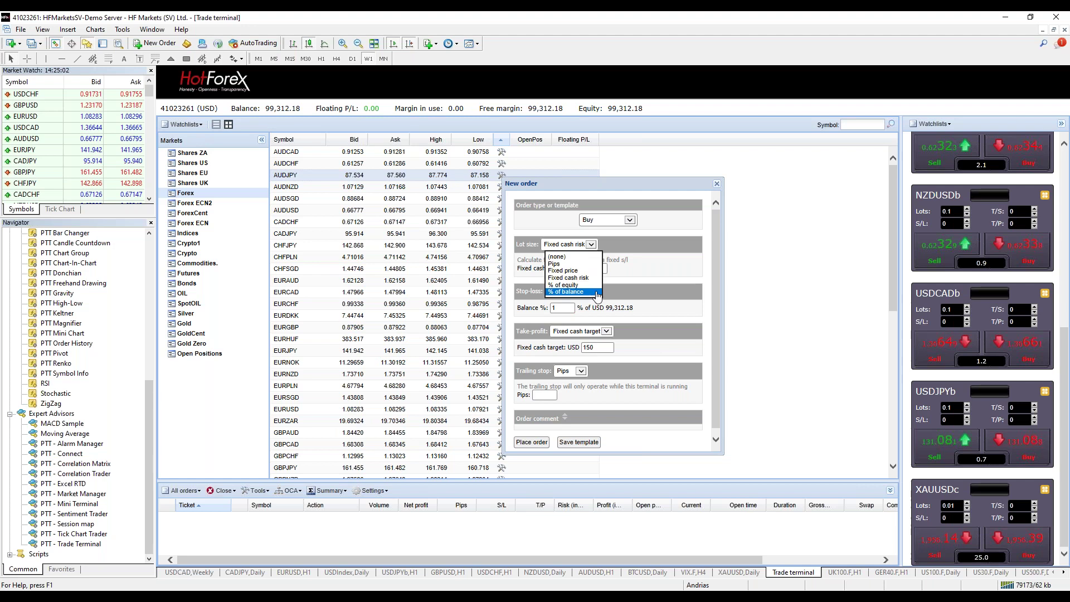
Expand the order comment section and check the trailing stop options, then close the new order without placing it.
left_click(565, 409)
left_click(565, 417)
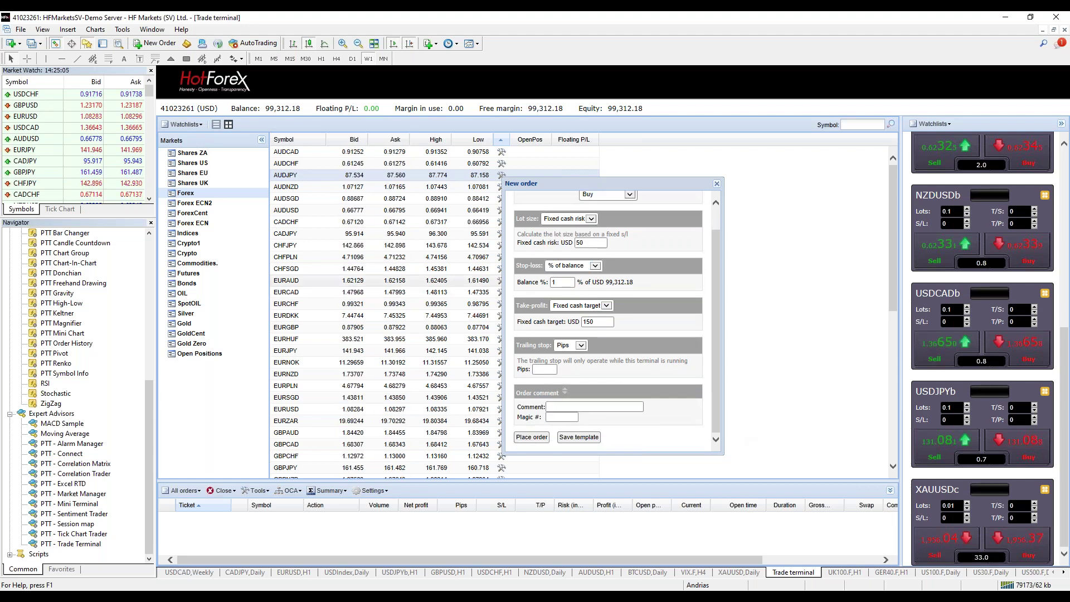
left_click(564, 346)
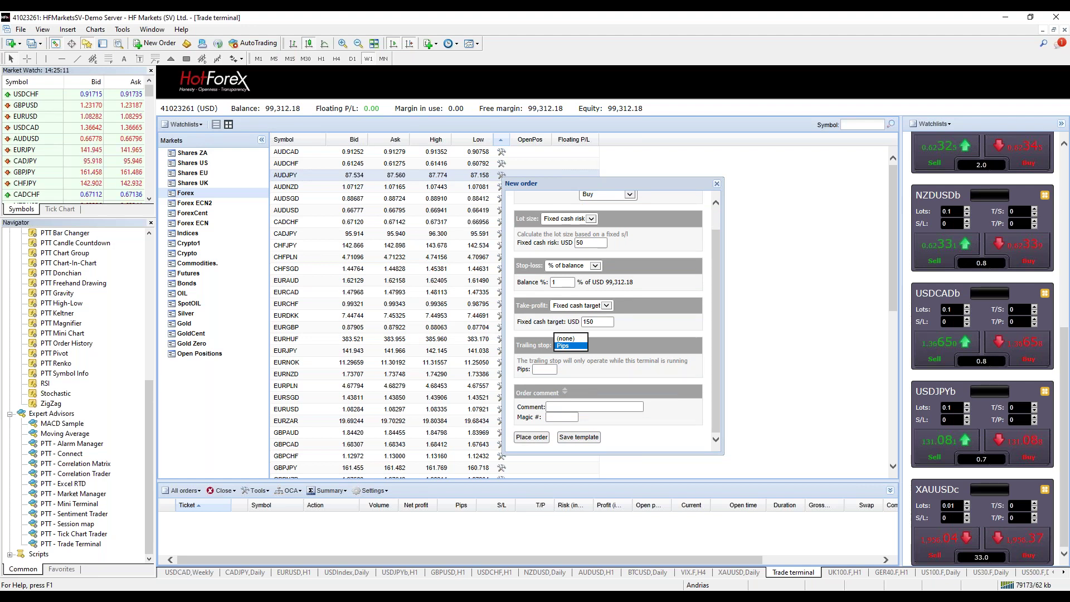
key("Return")
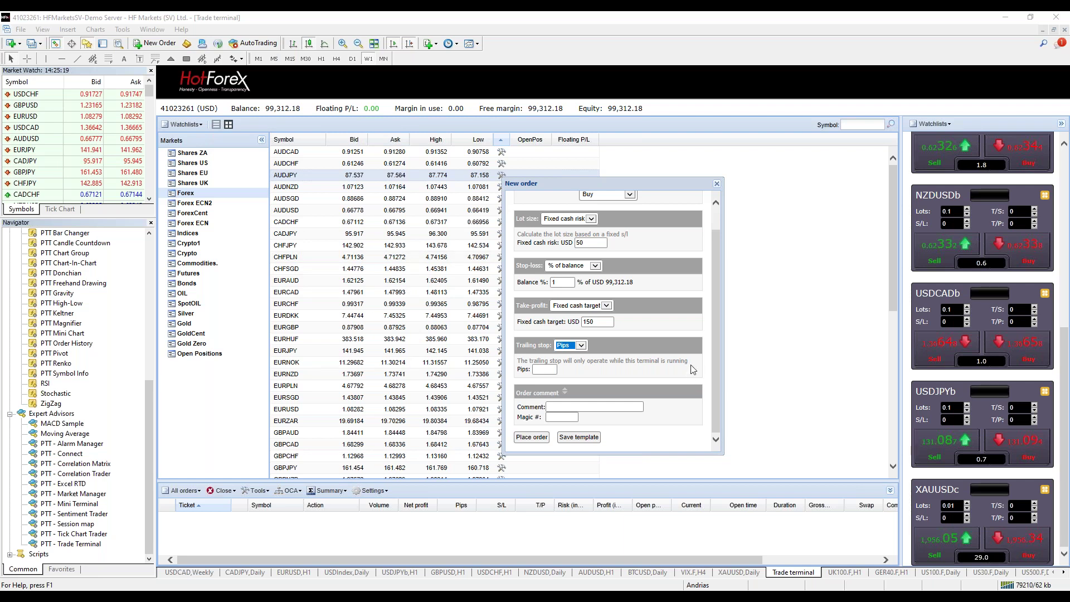
left_click(716, 184)
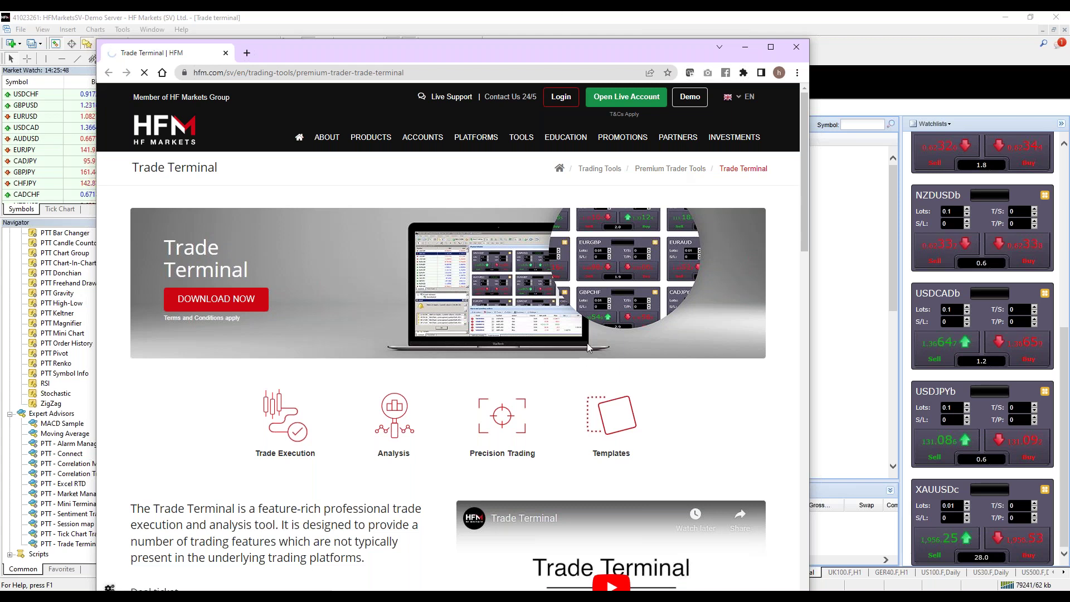
Switch to the browser and examine the tools described on the HFM Premium Trader Tools page.
scroll(486, 306, "down", 7)
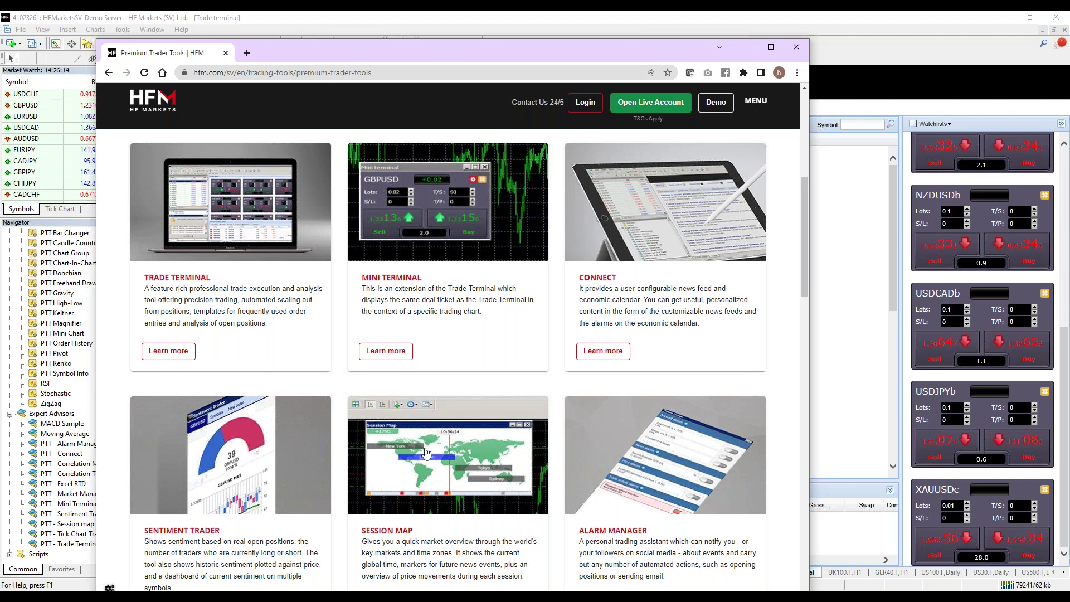
scroll(544, 283, "up", 2)
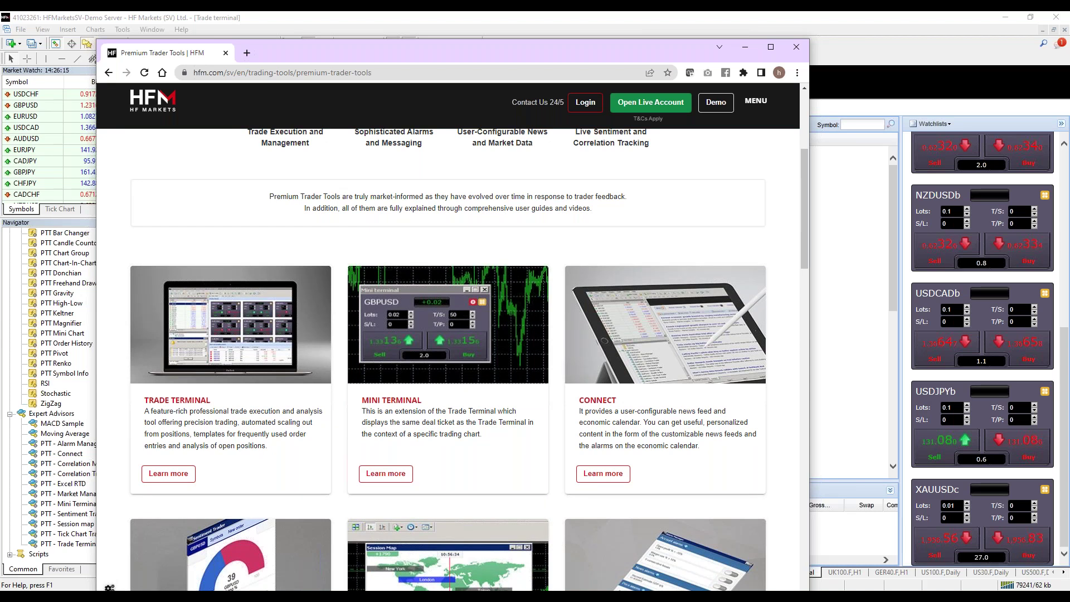
scroll(551, 424, "down", 6)
scroll(332, 183, "up", 6)
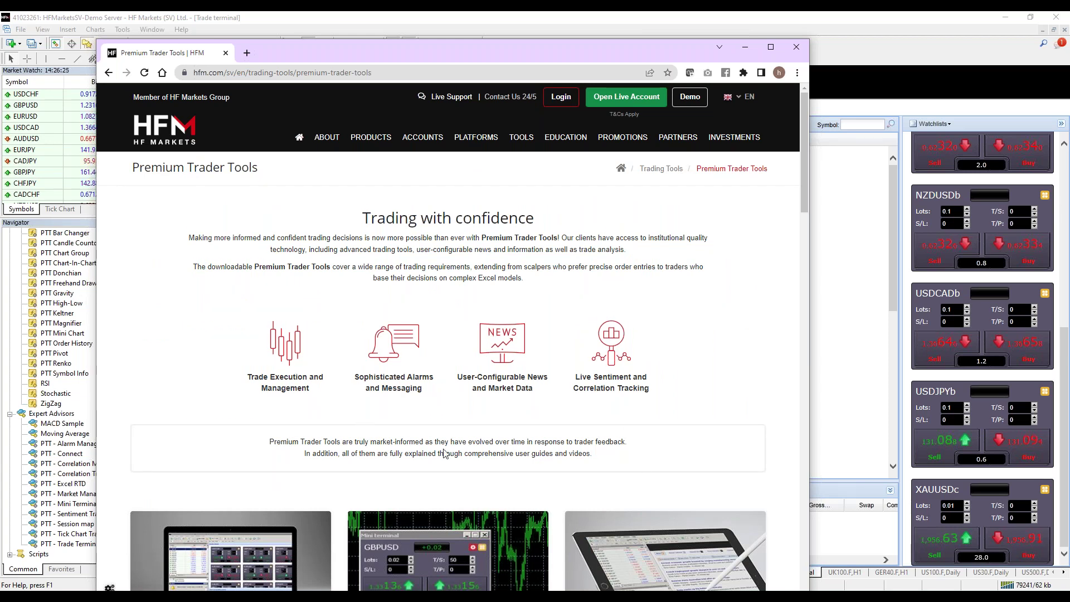
scroll(446, 454, "down", 5)
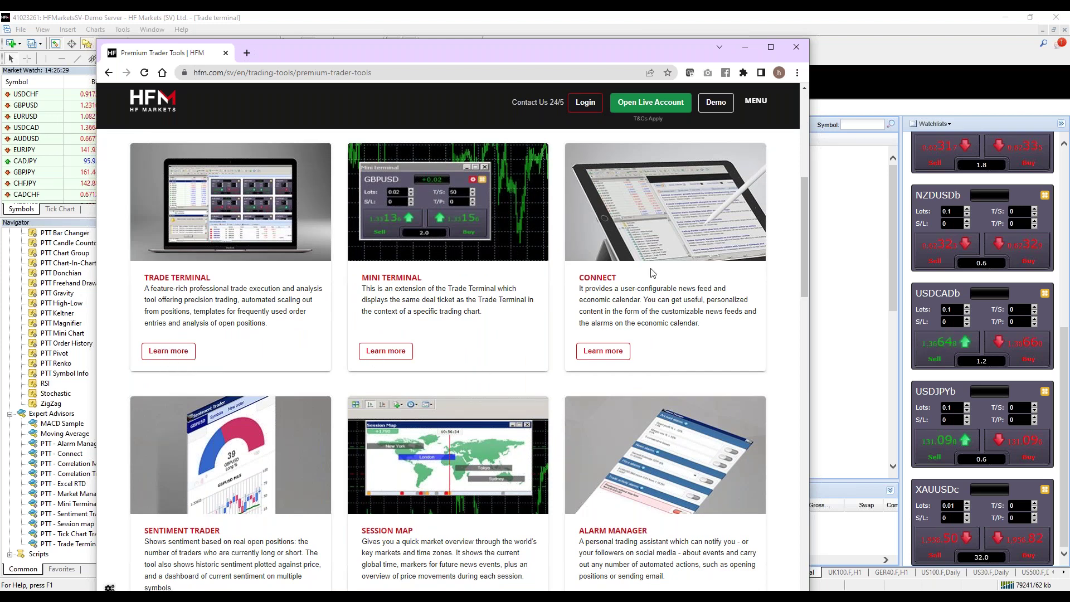
Open the Trade Terminal tool's details and review its feature descriptions.
left_click(161, 353)
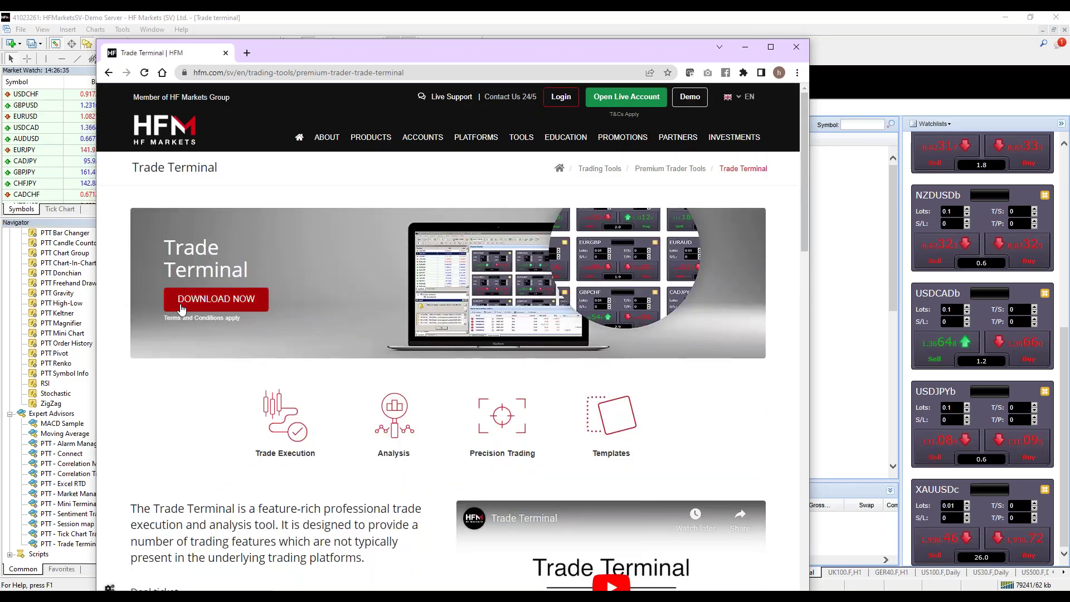
scroll(607, 332, "down", 9)
scroll(606, 332, "up", 5)
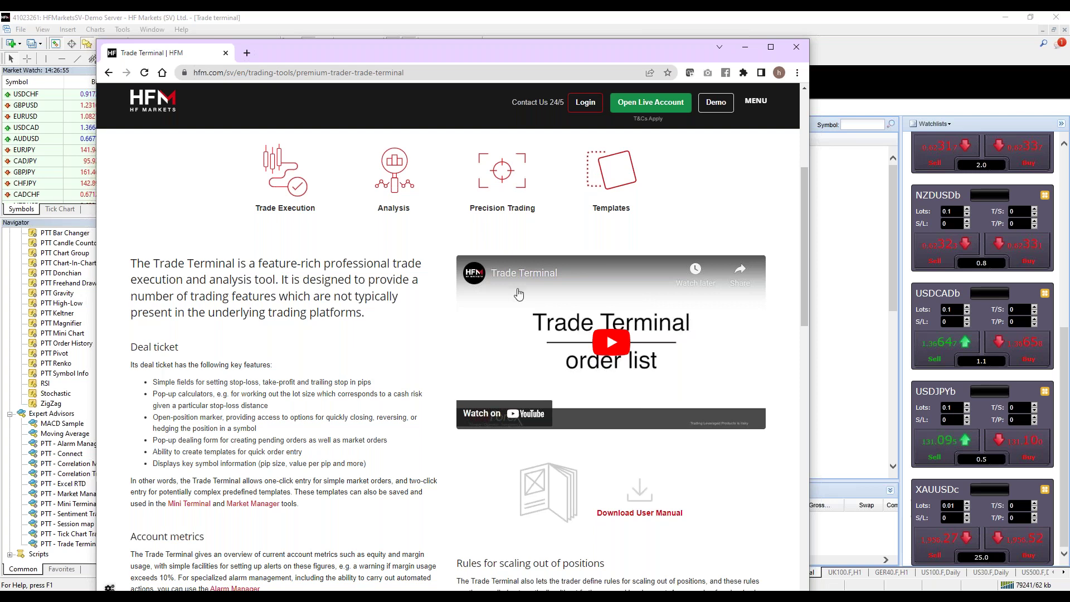
Open the Trade Terminal user manual, skim its sections on trading panels and watchlists, and close it.
left_click(614, 514)
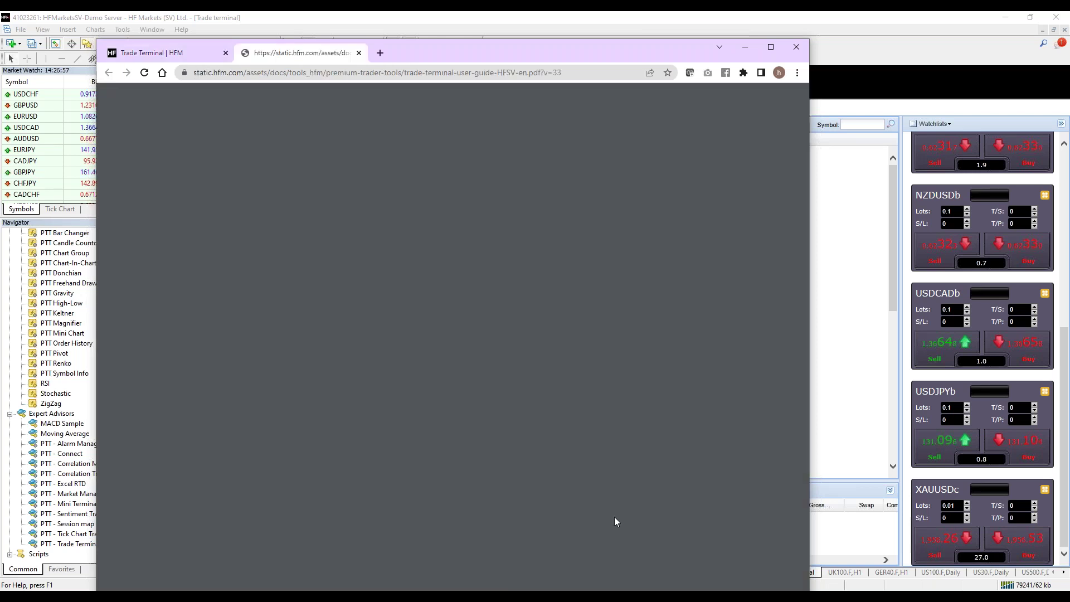
scroll(560, 500, "down", 20)
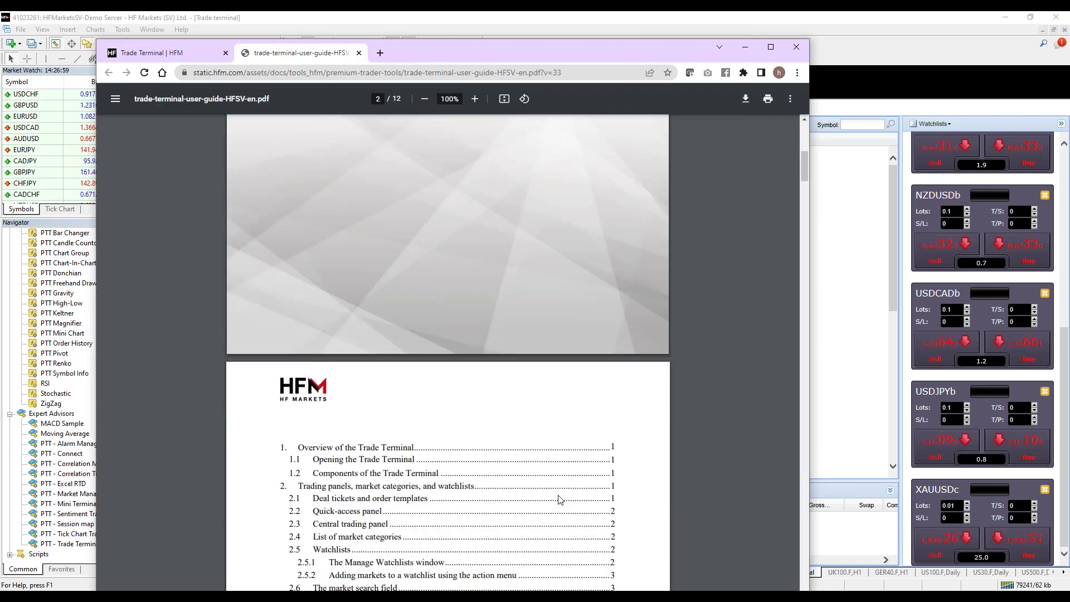
scroll(554, 485, "up", 5)
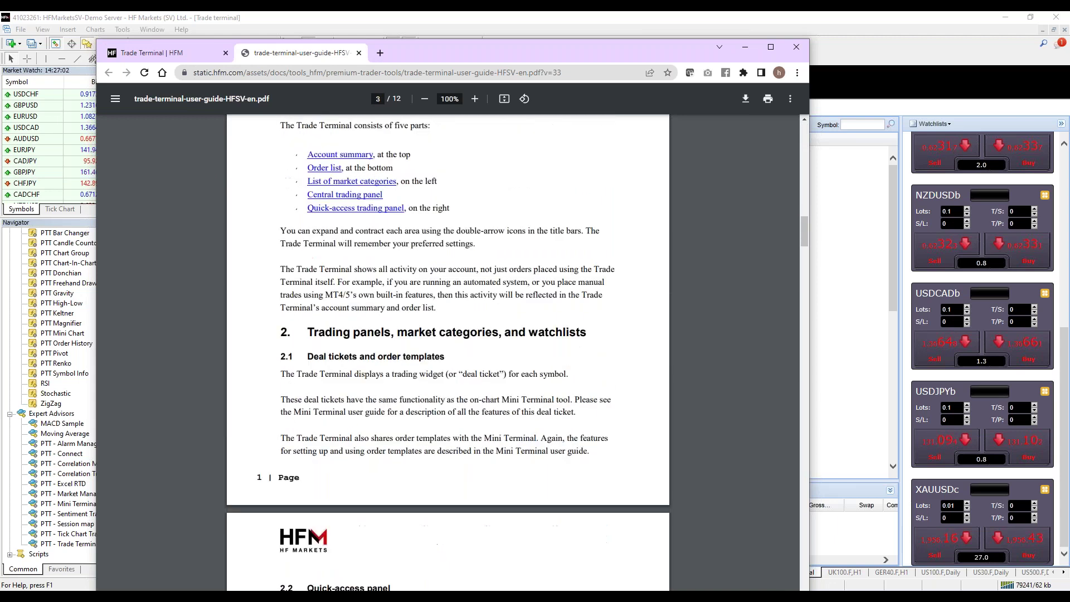
scroll(448, 351, "down", 15)
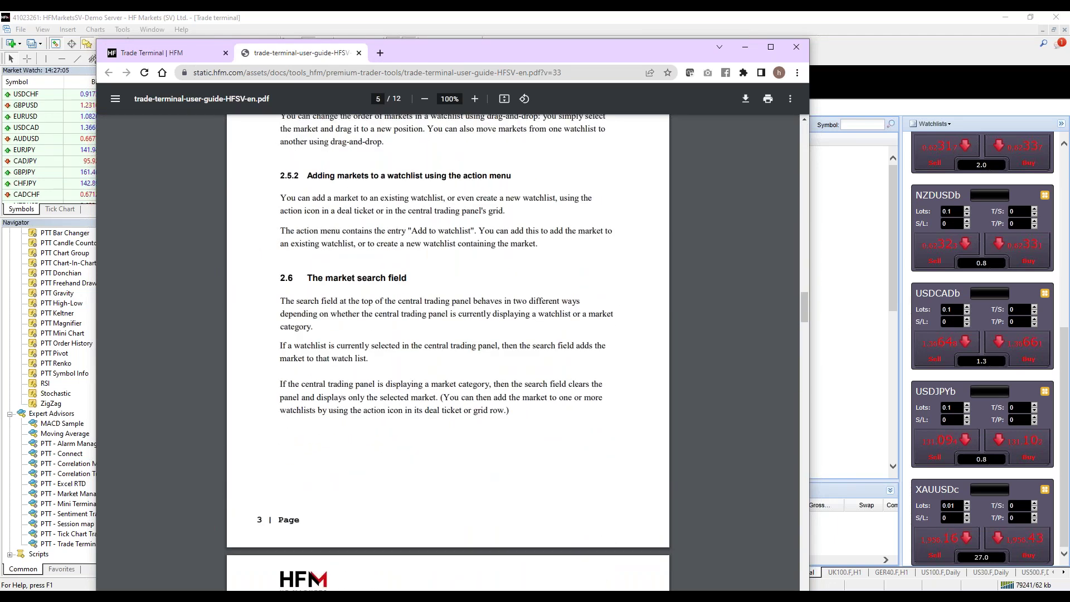
left_click(359, 53)
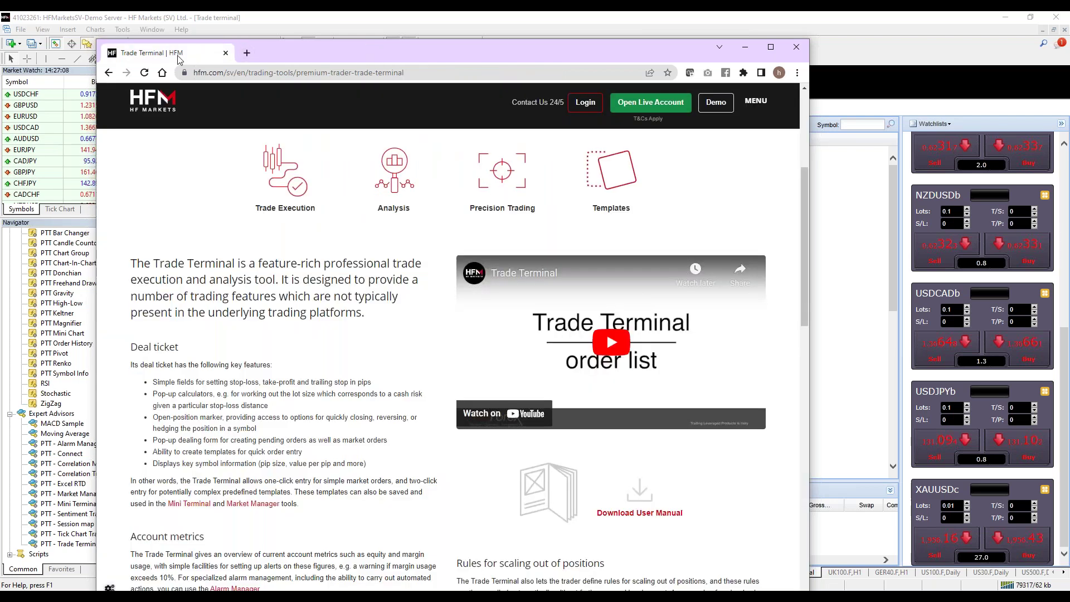
Return to the trading platform and review the CADCHF action options and the watchlist's deal tickets.
left_click_drag(229, 64, 242, 66)
left_click(237, 55)
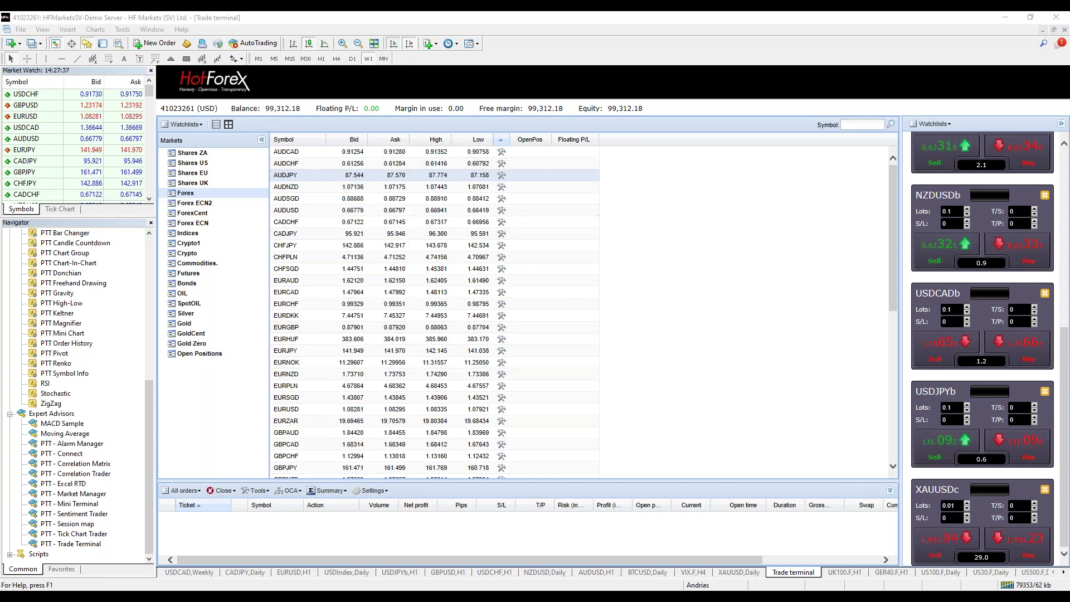
left_click(502, 225)
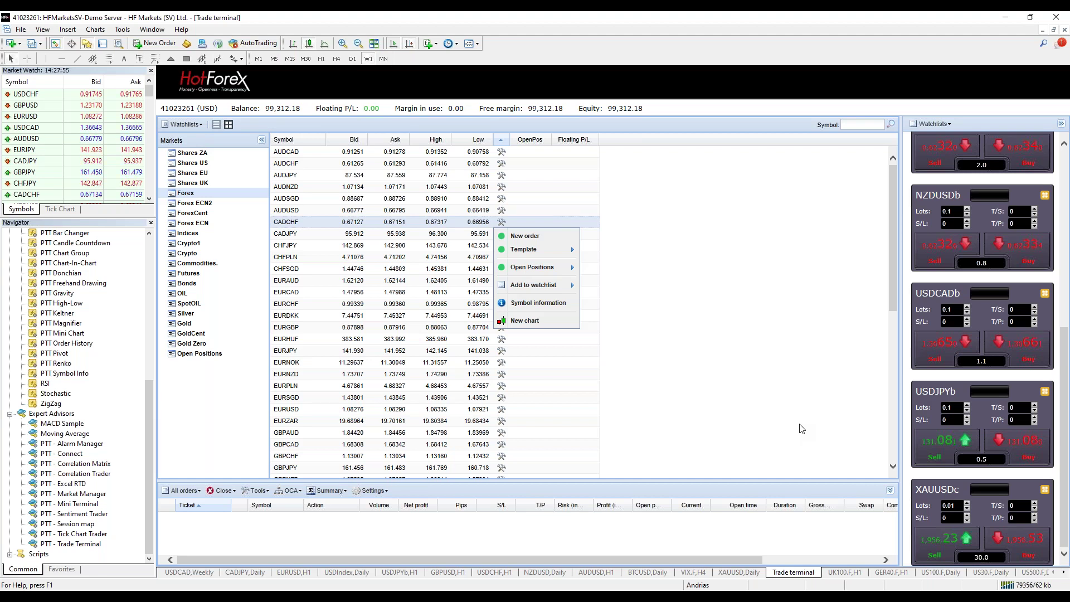
left_click(745, 401)
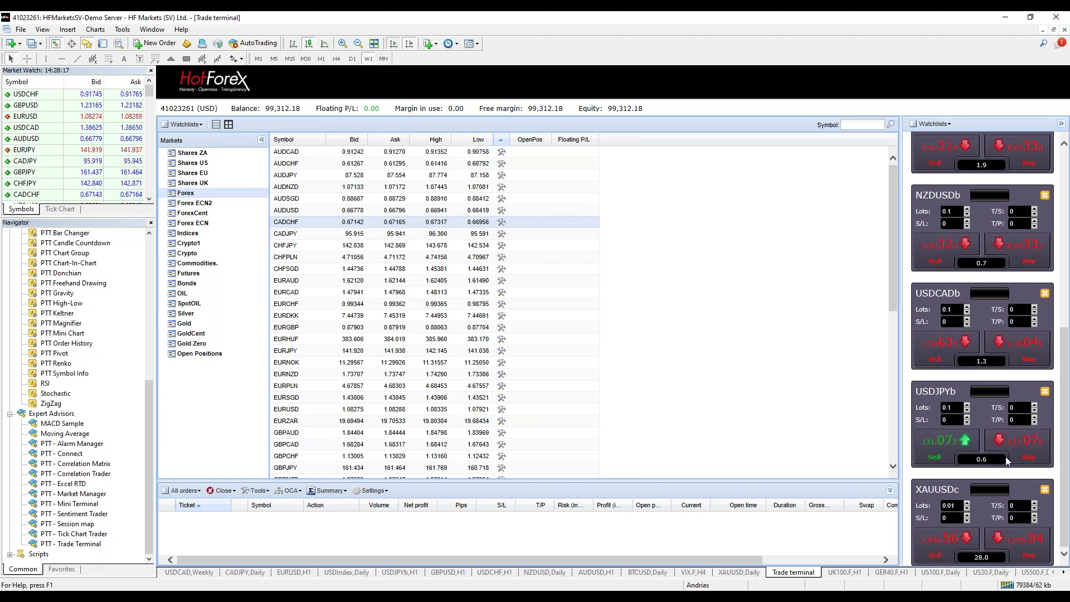
scroll(1011, 517, "up", 5)
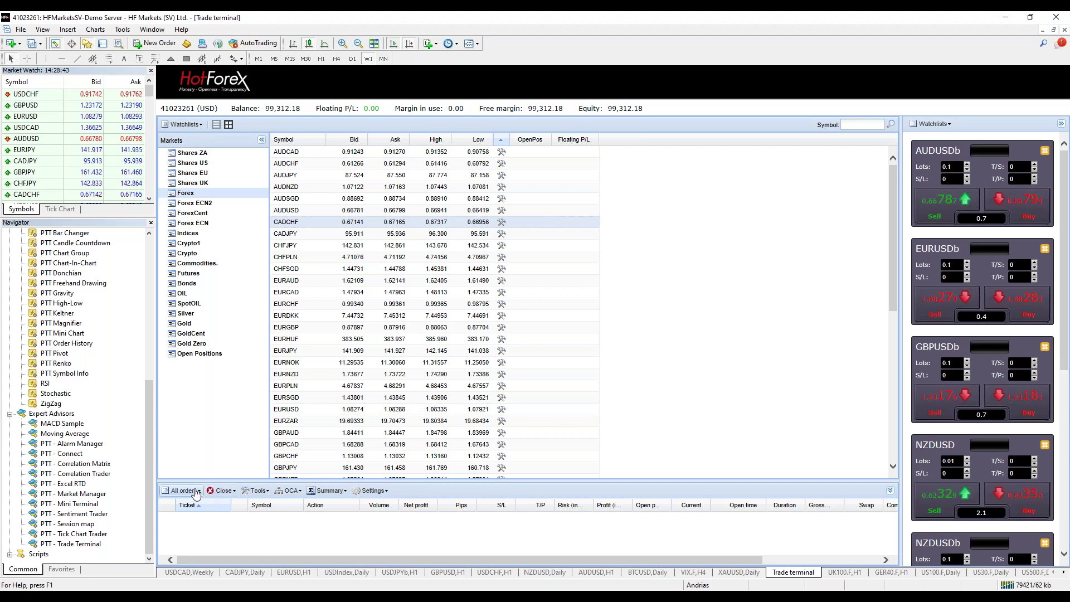
Check the order list's filter choices and show only Pending Orders.
left_click(168, 491)
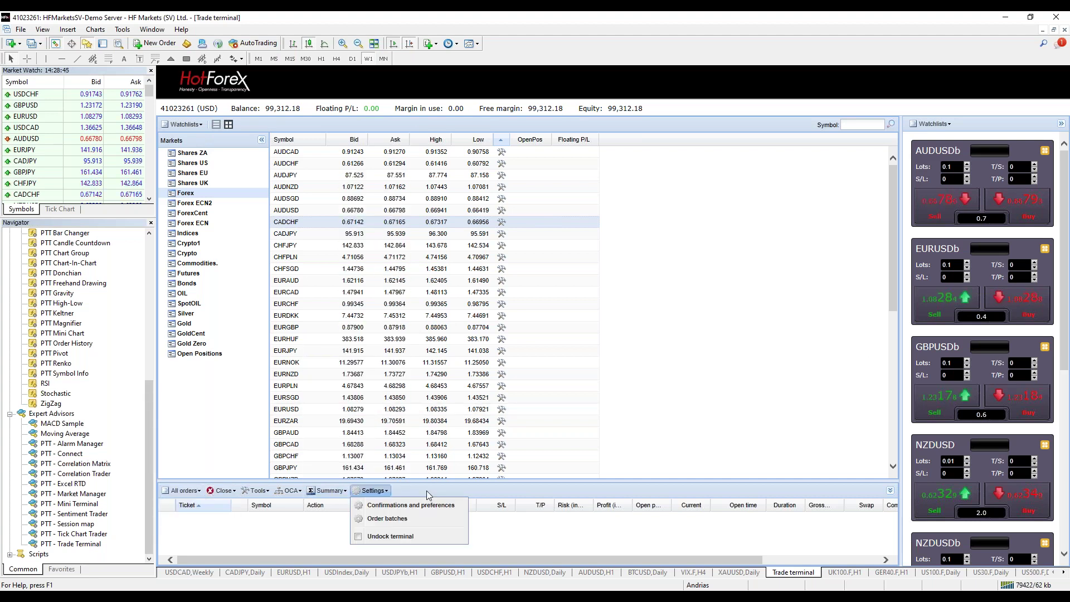
mouse_move(178, 490)
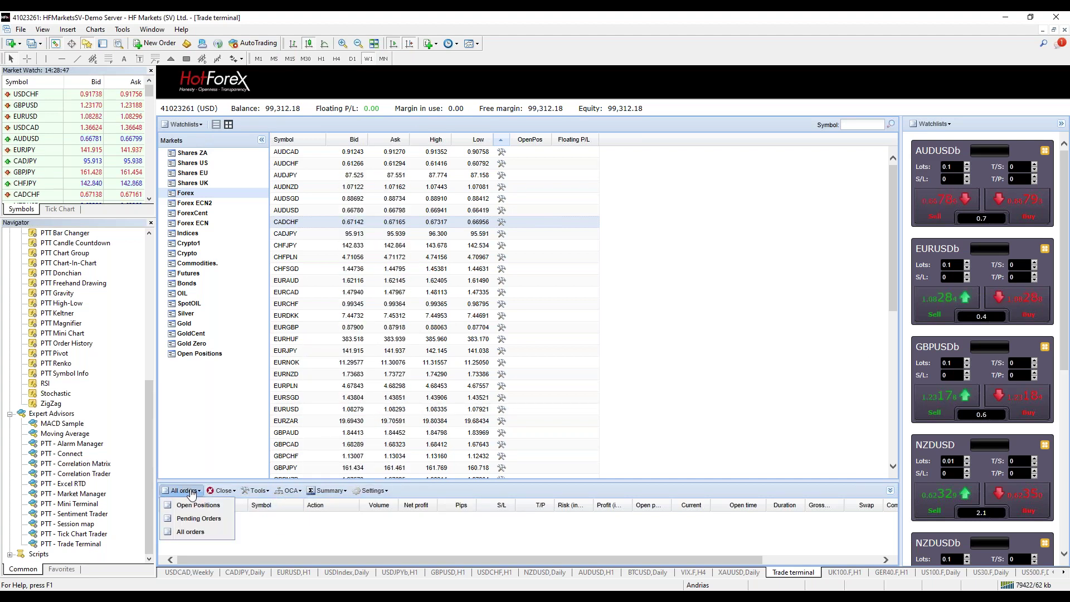
left_click(219, 520)
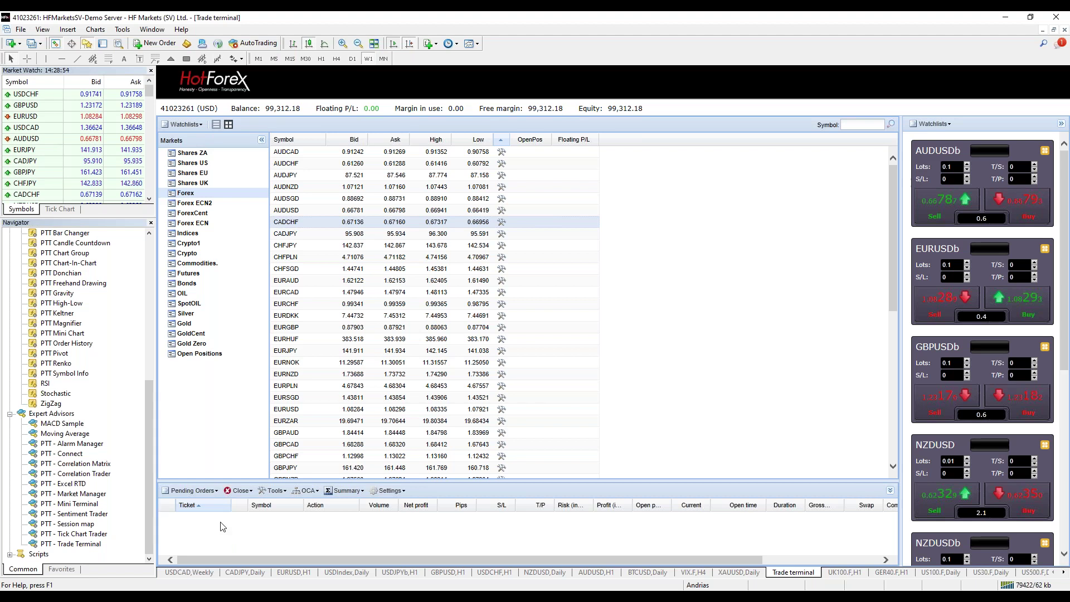
left_click(195, 490)
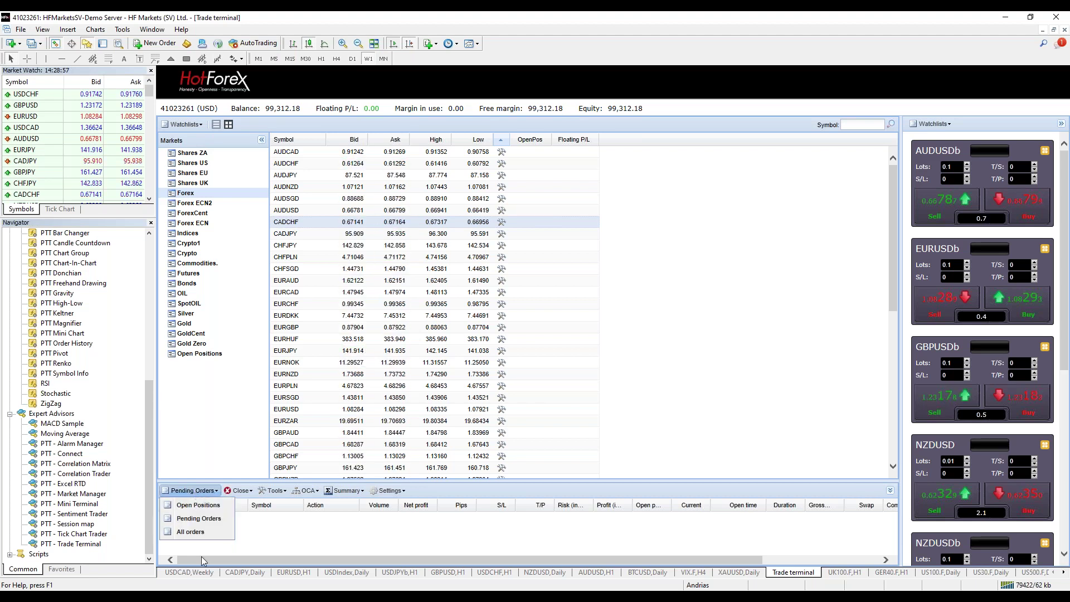
left_click(198, 518)
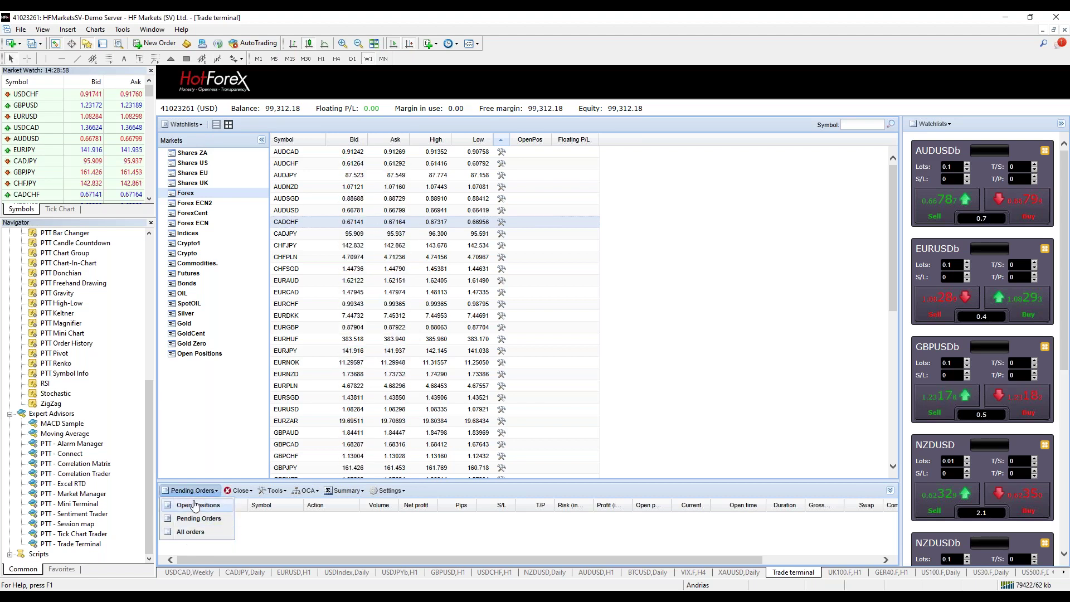
Review the order list's bulk closing, OCA group and summary options without applying any.
left_click(250, 490)
left_click(240, 491)
left_click(237, 493)
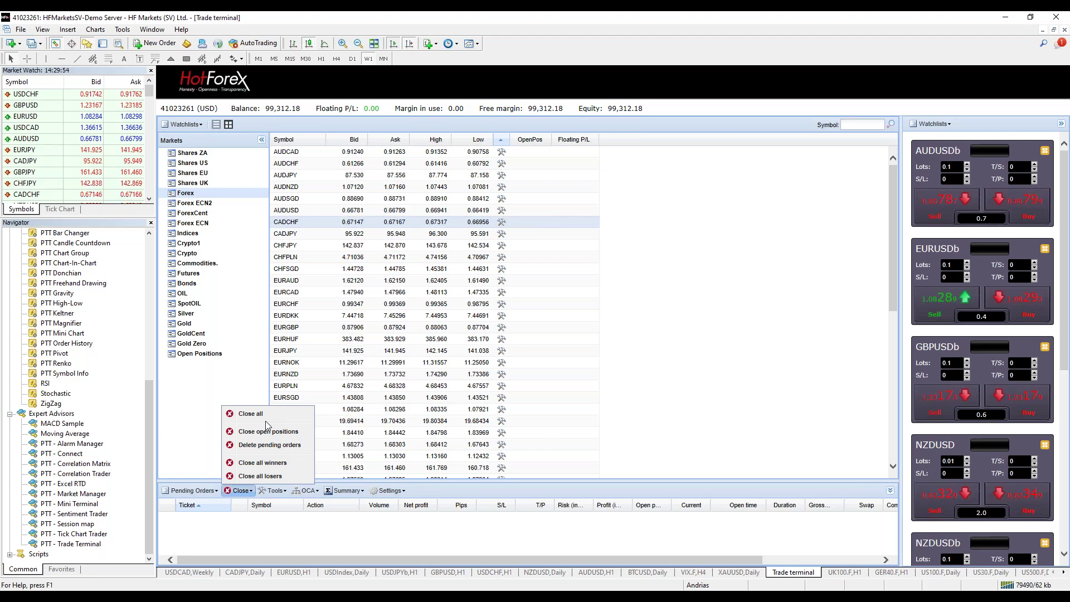
left_click(305, 490)
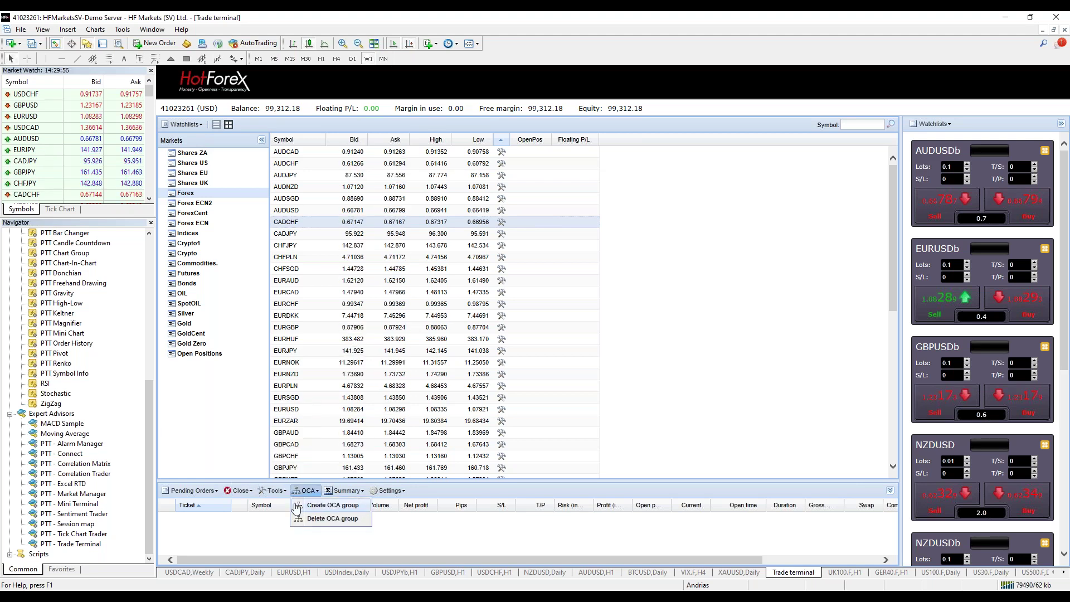
left_click(385, 491)
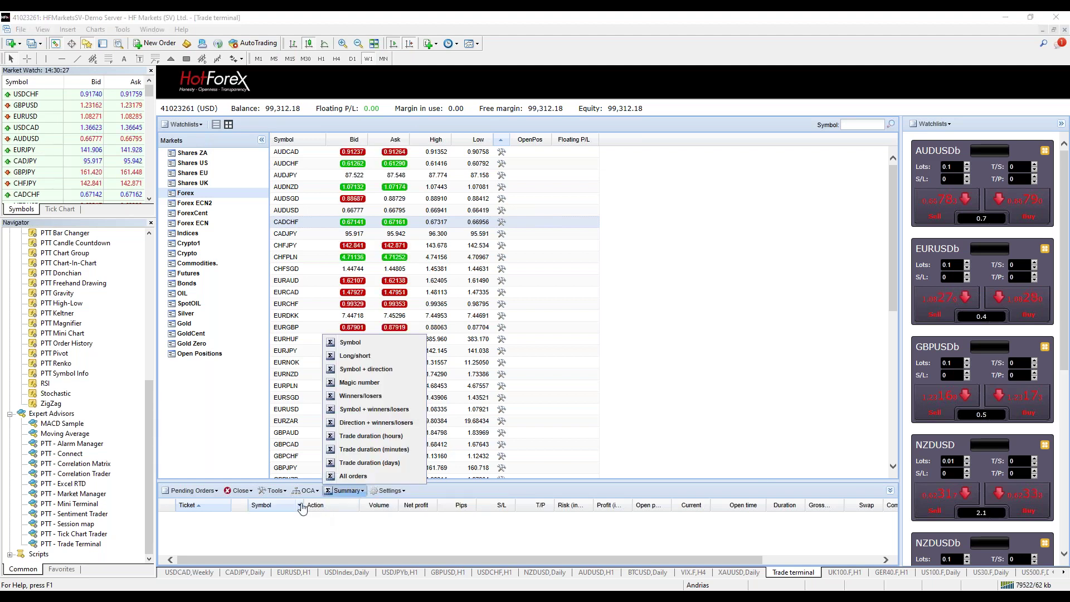
mouse_move(275, 495)
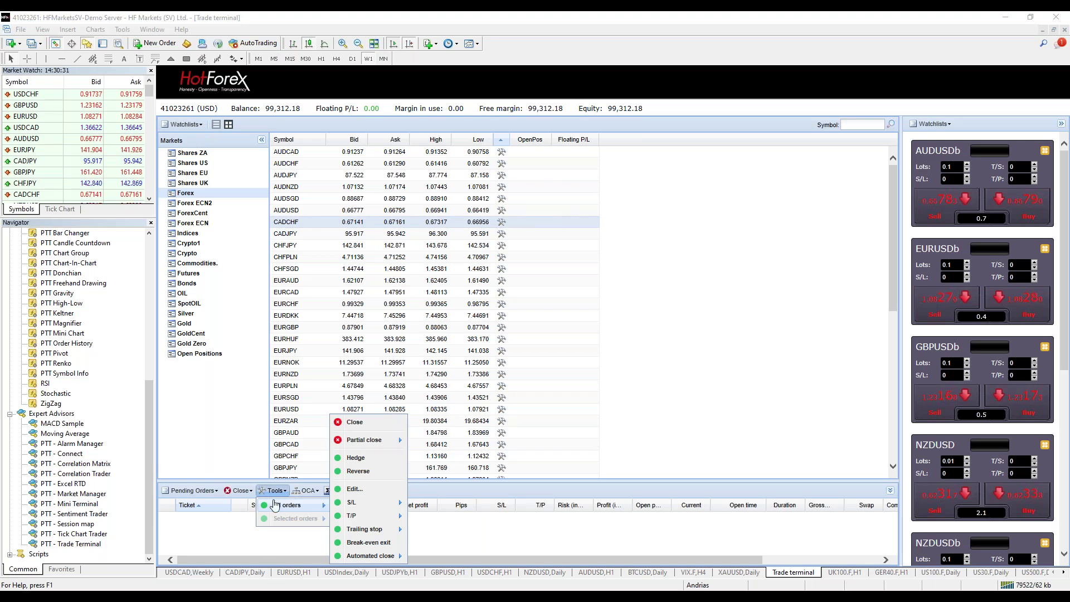
mouse_move(344, 490)
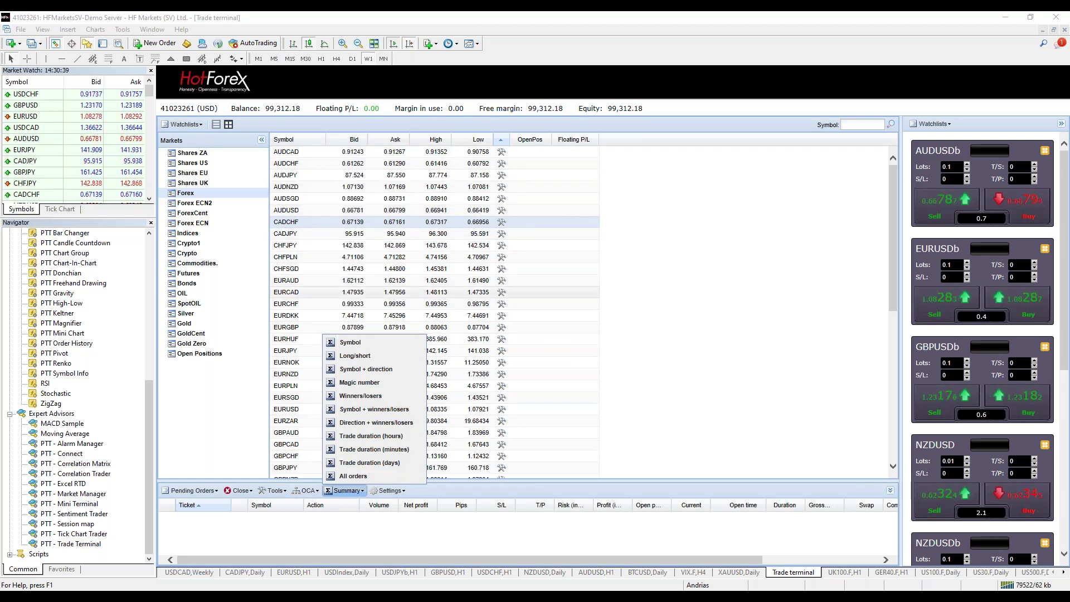
Examine the tools applicable to all orders, including partial close, hedge, S/L, T/P and trailing stop options.
left_click(307, 490)
left_click(275, 490)
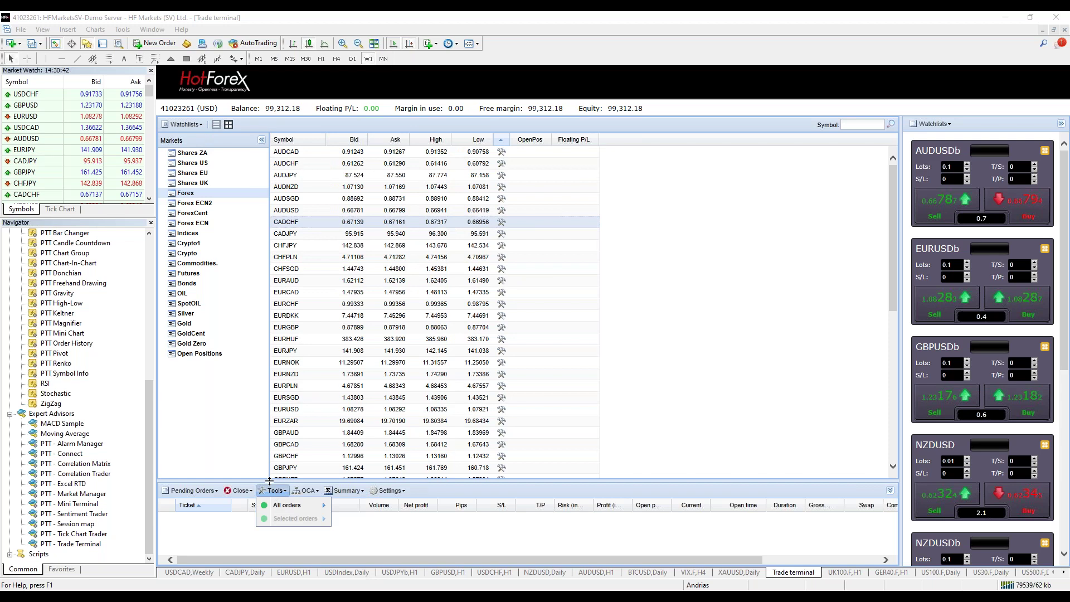
mouse_move(279, 508)
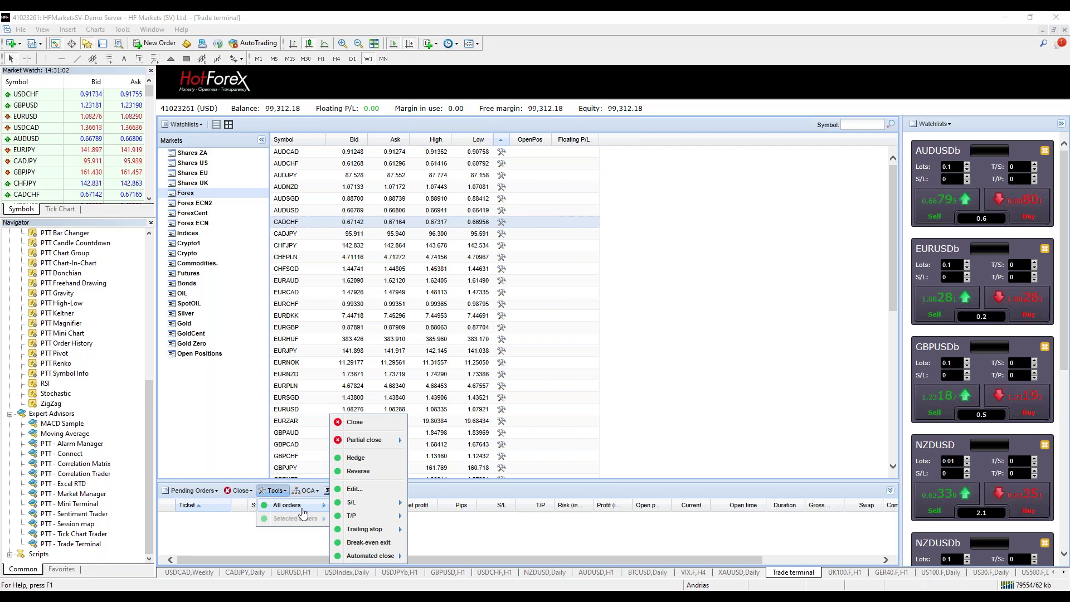
mouse_move(366, 444)
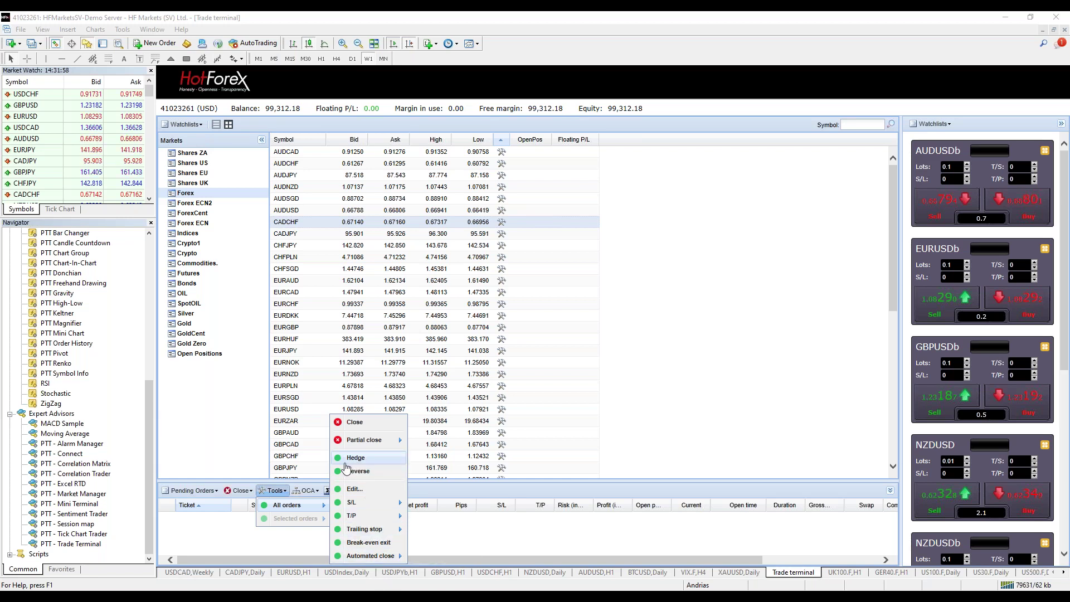
mouse_move(308, 490)
mouse_move(275, 490)
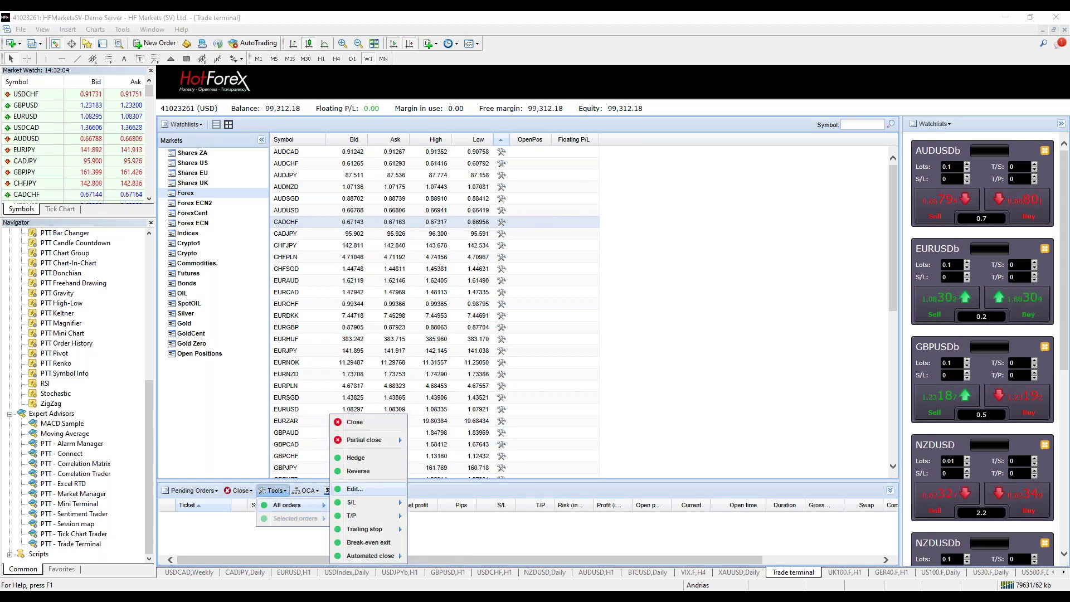
mouse_move(360, 505)
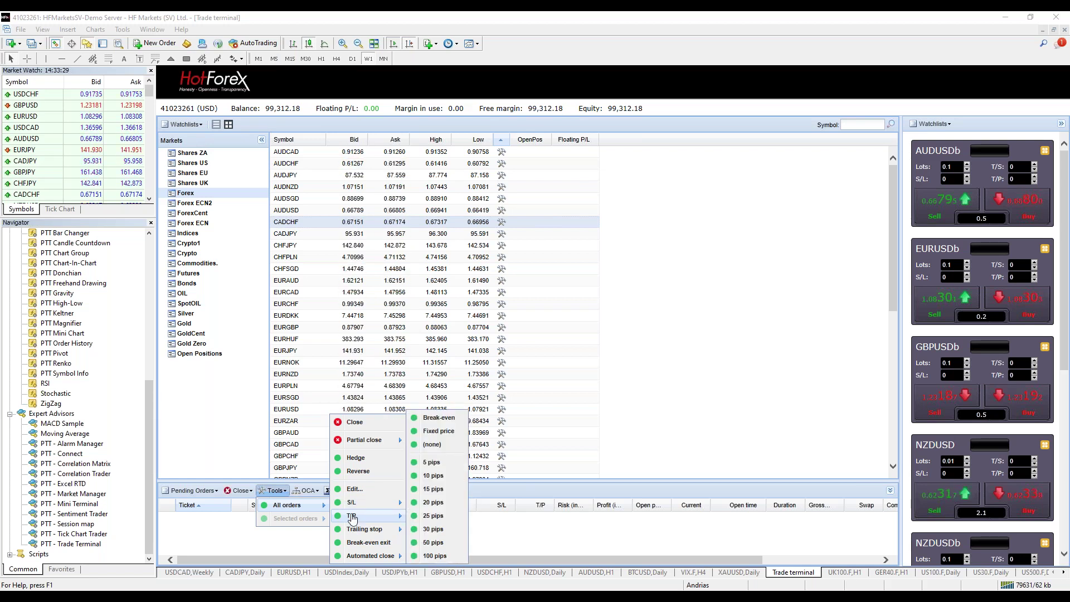
mouse_move(351, 530)
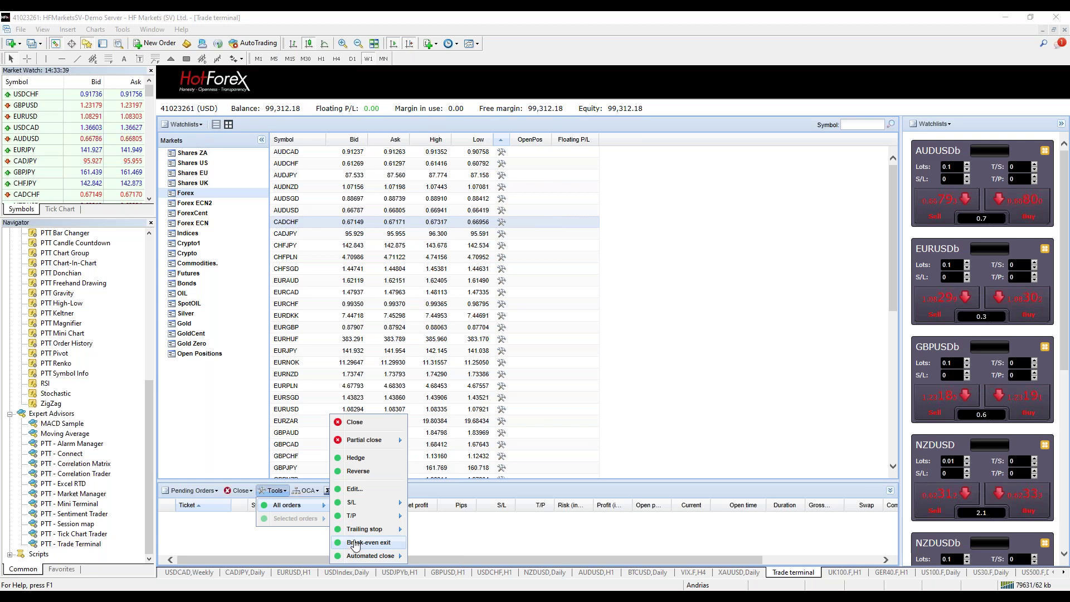
Start creating an automated close for all orders and enlarge its dialog.
mouse_move(357, 556)
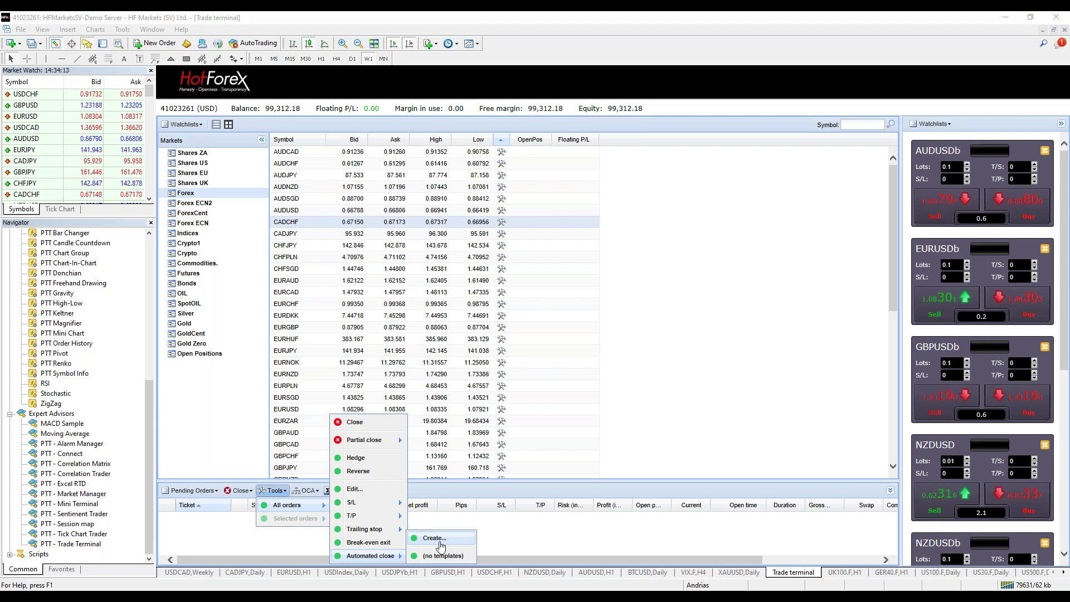
left_click(439, 542)
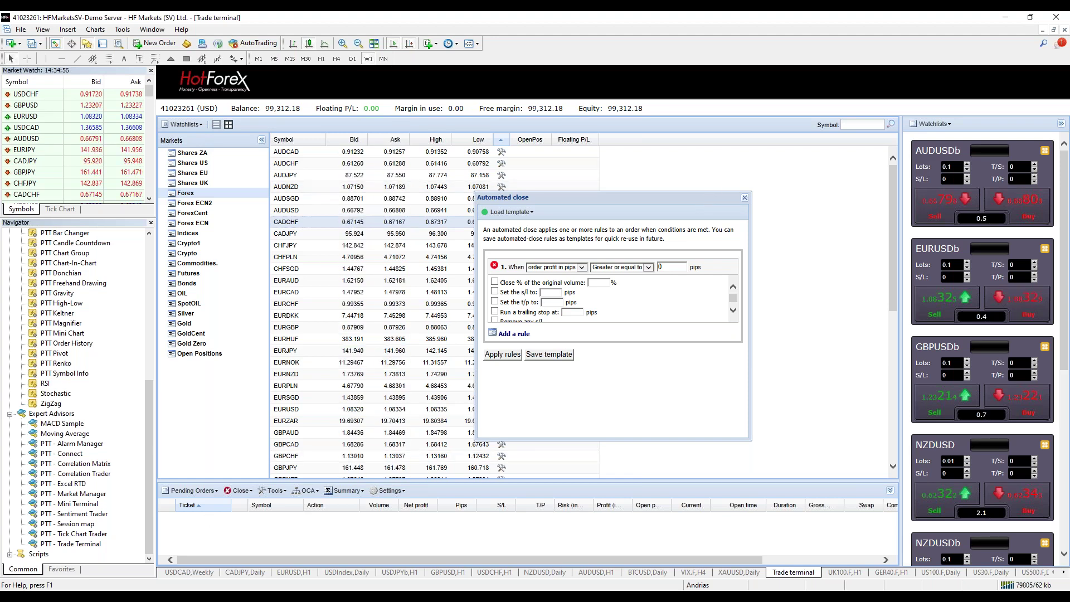
left_click_drag(474, 196, 382, 109)
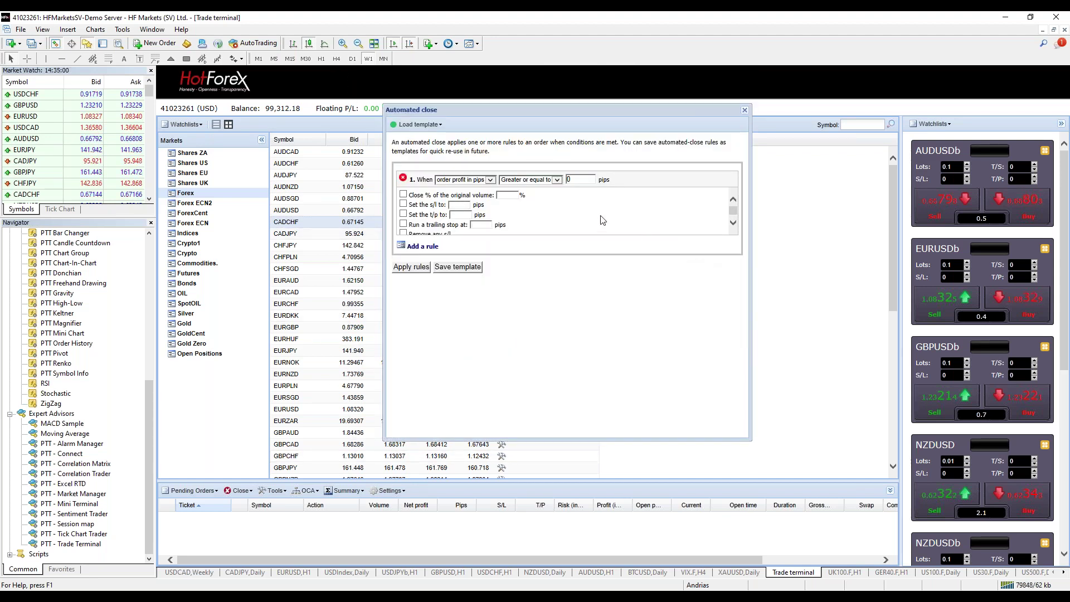
Set rule 1 to trigger when the total floating P/L is greater than or equal to 200 USD.
left_click(491, 180)
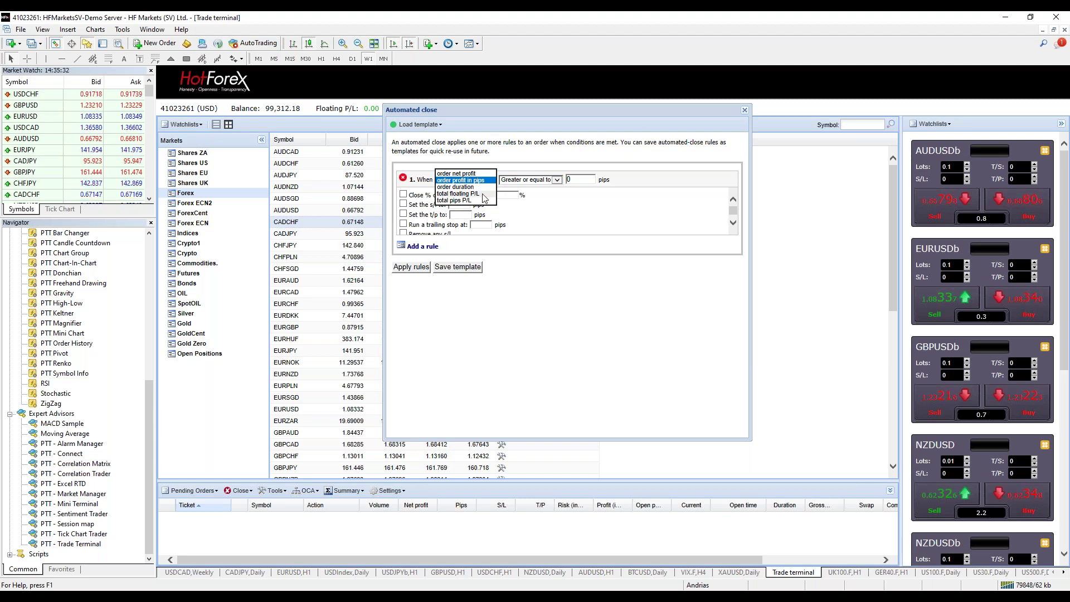
left_click(483, 194)
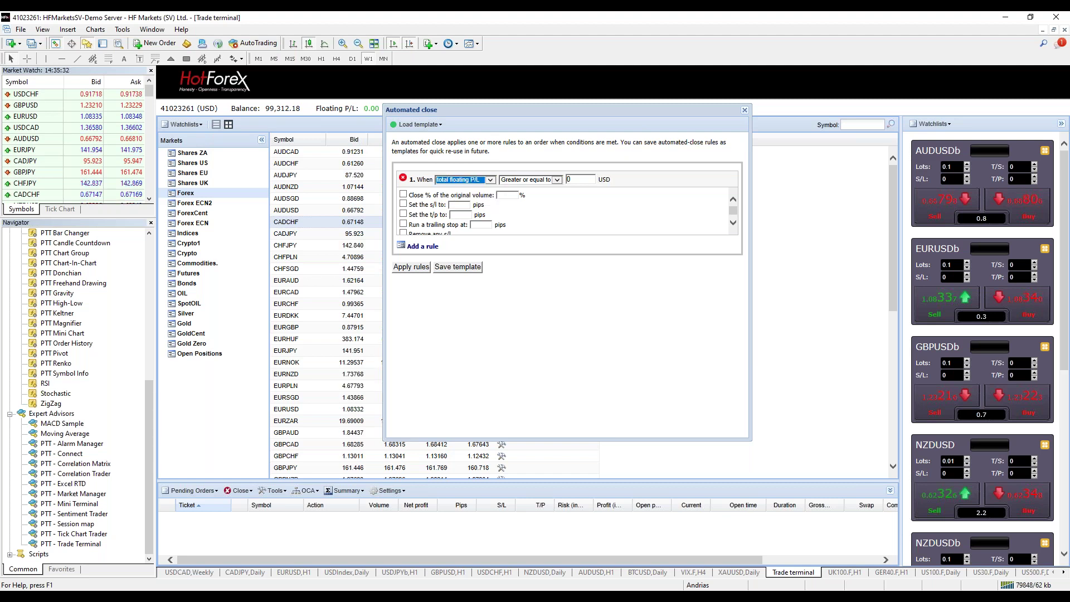
left_click(585, 179)
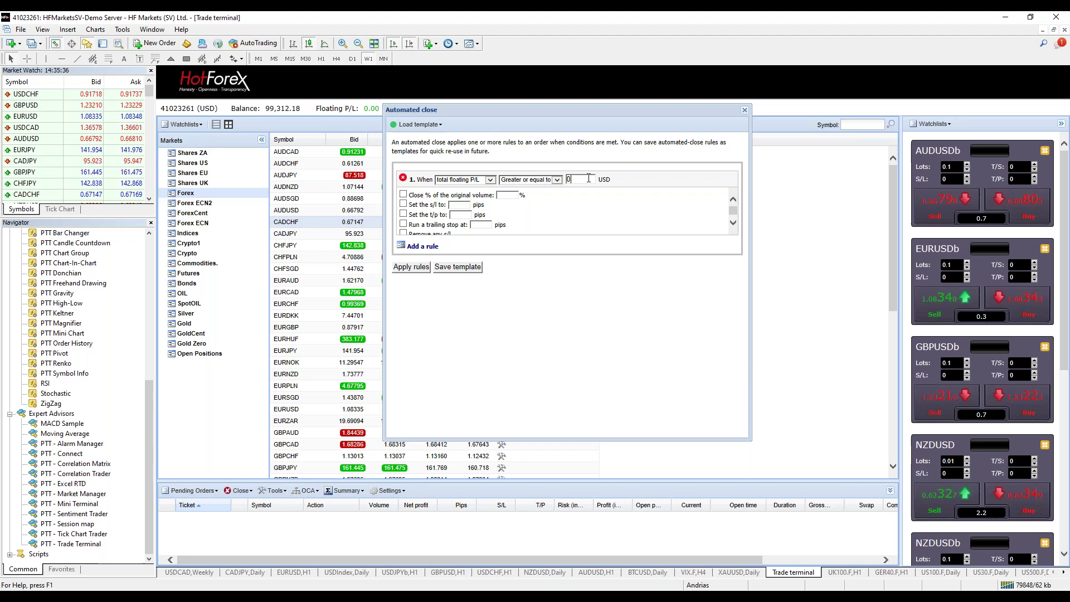
type("200")
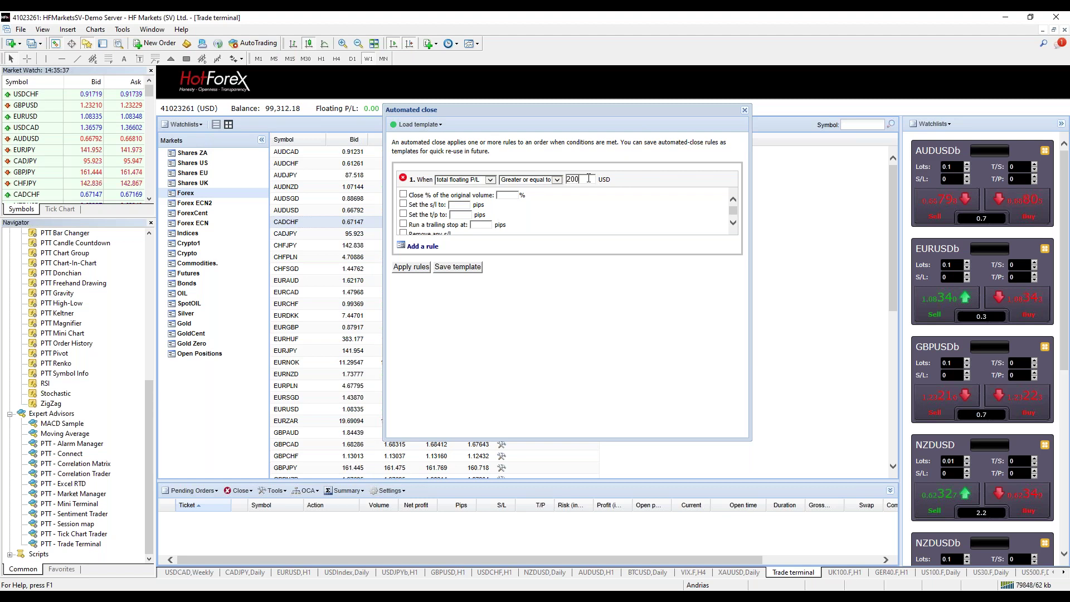
Enable closing a percentage of the original volume in the rule and set it to 70%.
left_click(403, 194)
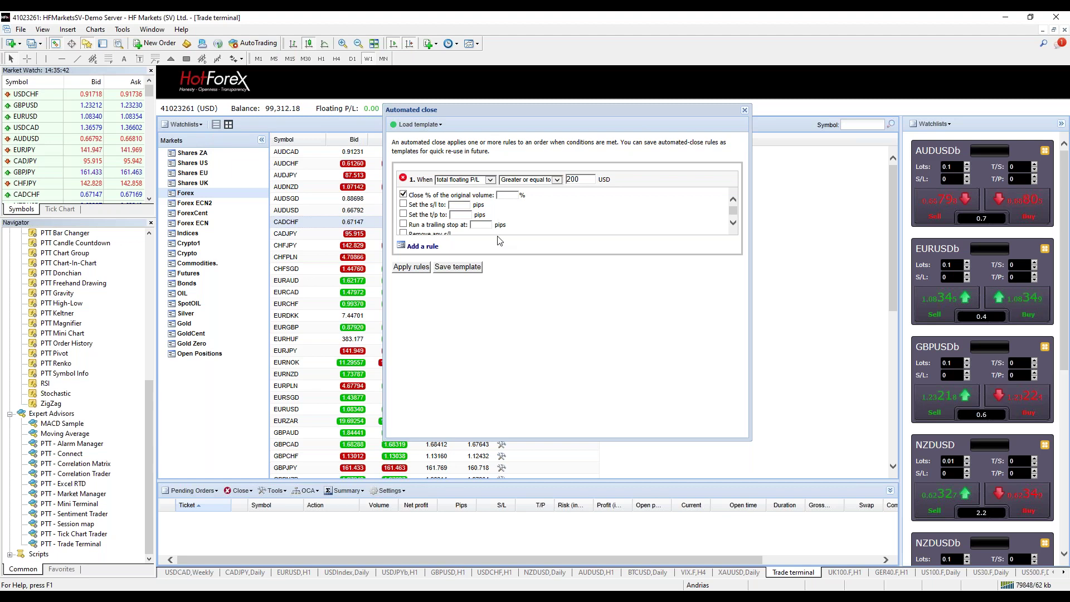
scroll(505, 220, "down", 2)
scroll(506, 221, "up", 2)
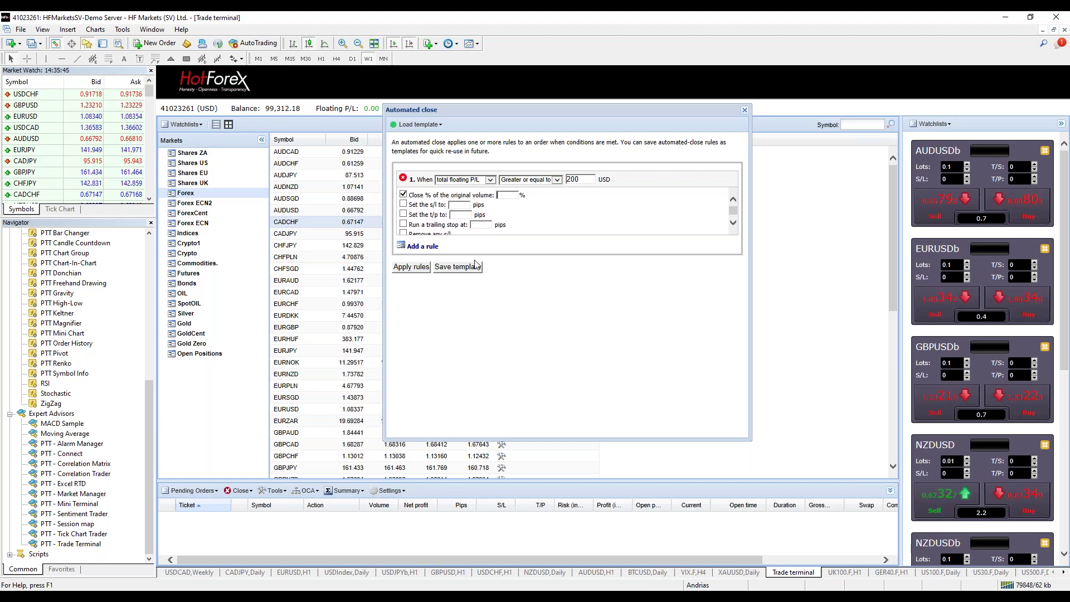
left_click(510, 195)
type("70")
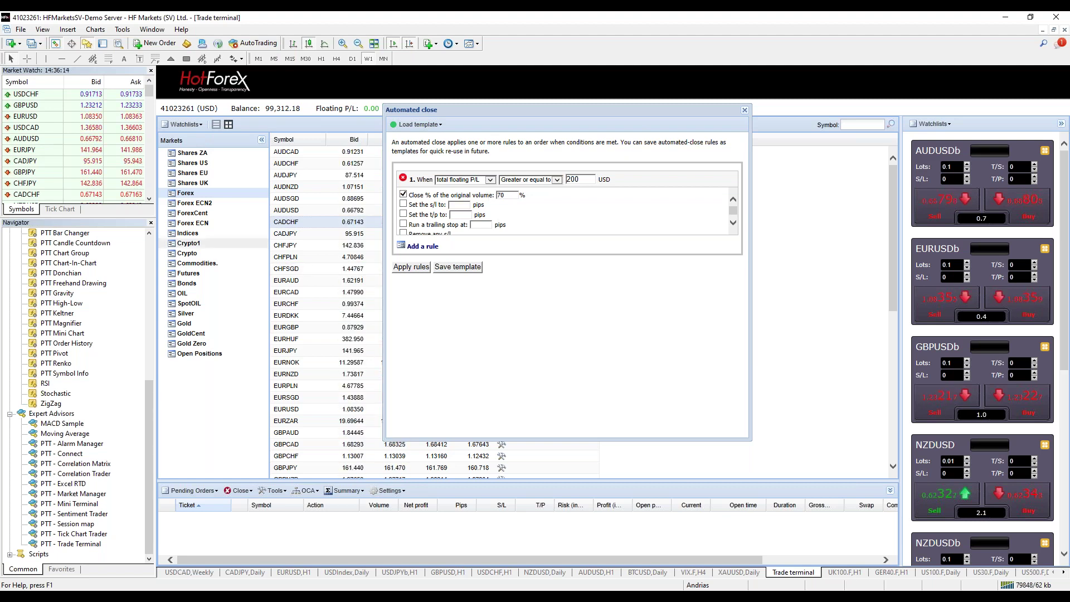
Replace the rule's partial volume close with a stop loss set to 10 pips.
left_click(402, 195)
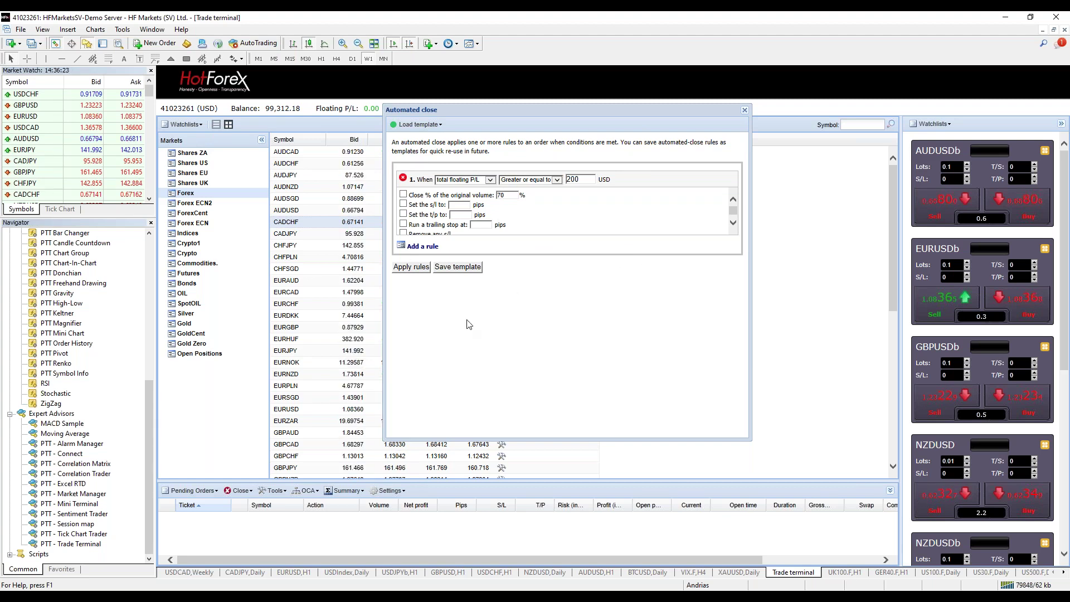
left_click(403, 204)
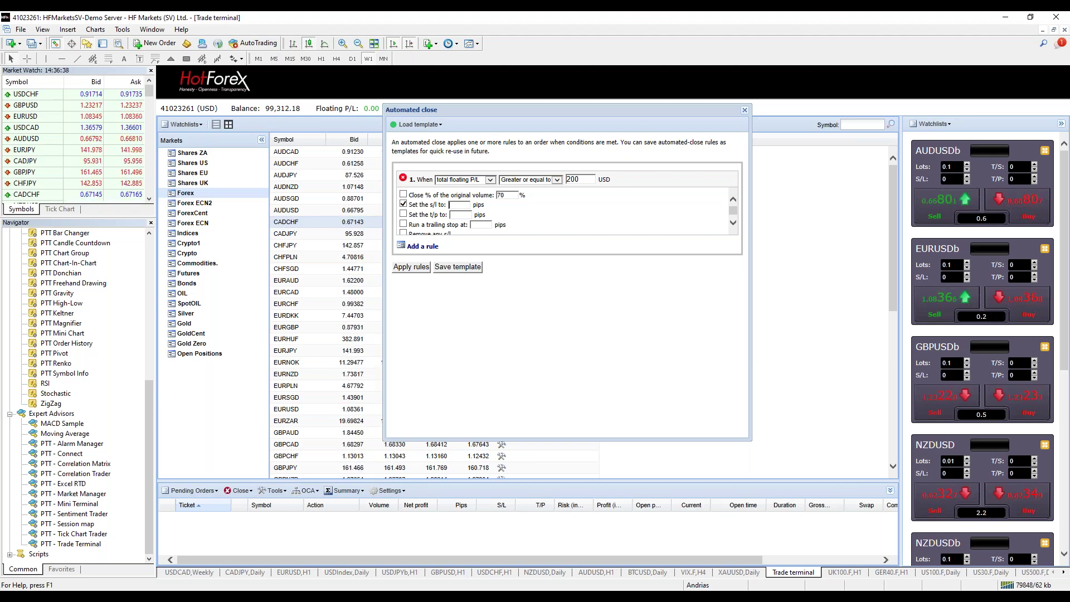
type("10")
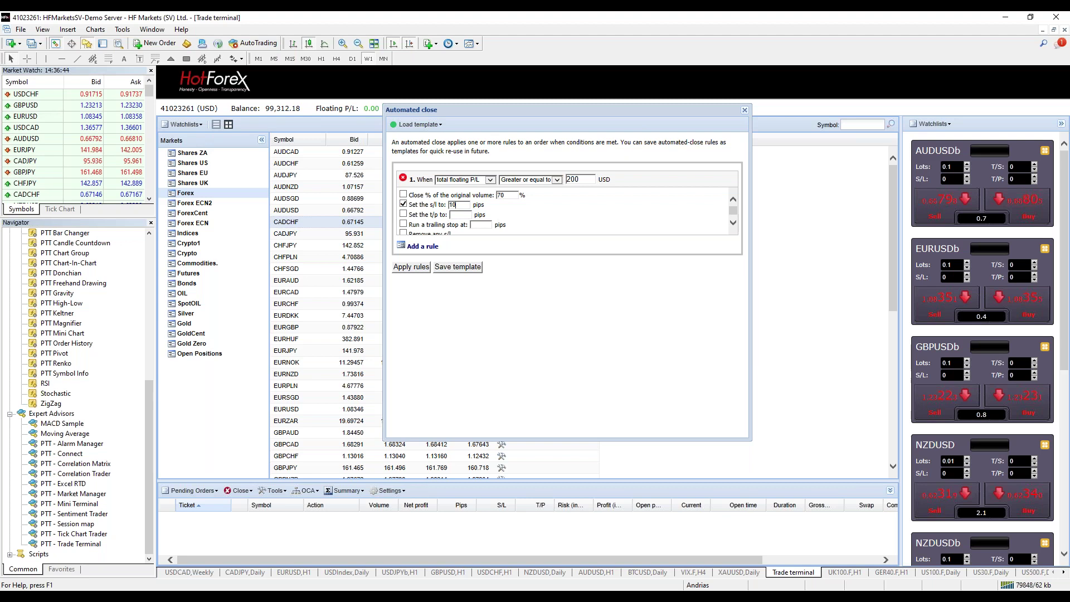
Switch the rule to a take profit, try 15 pips, and clear both the t/p and s/l values.
left_click(403, 214)
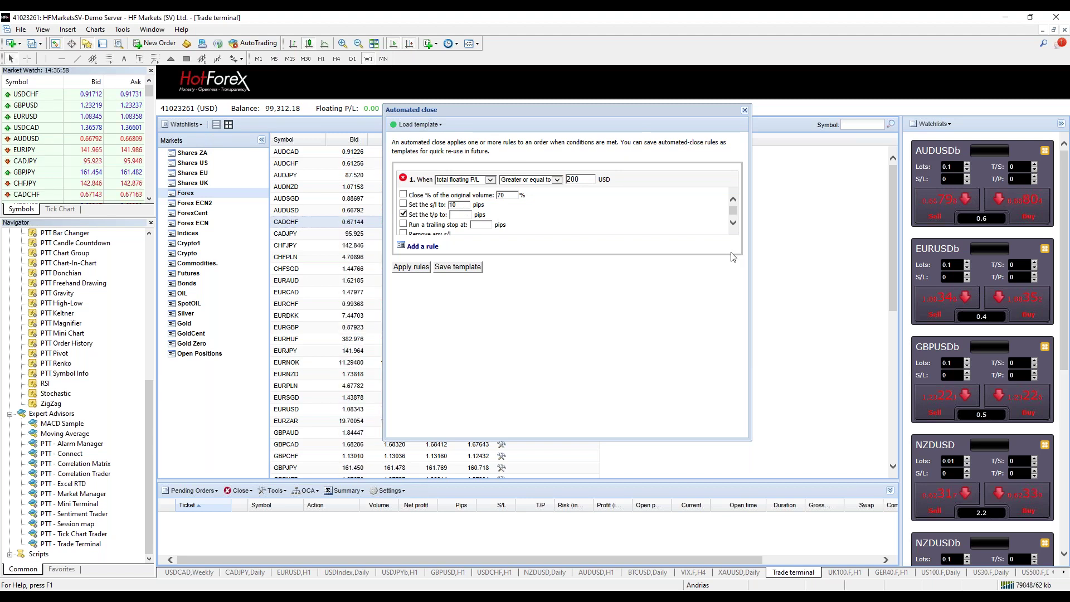
type("15")
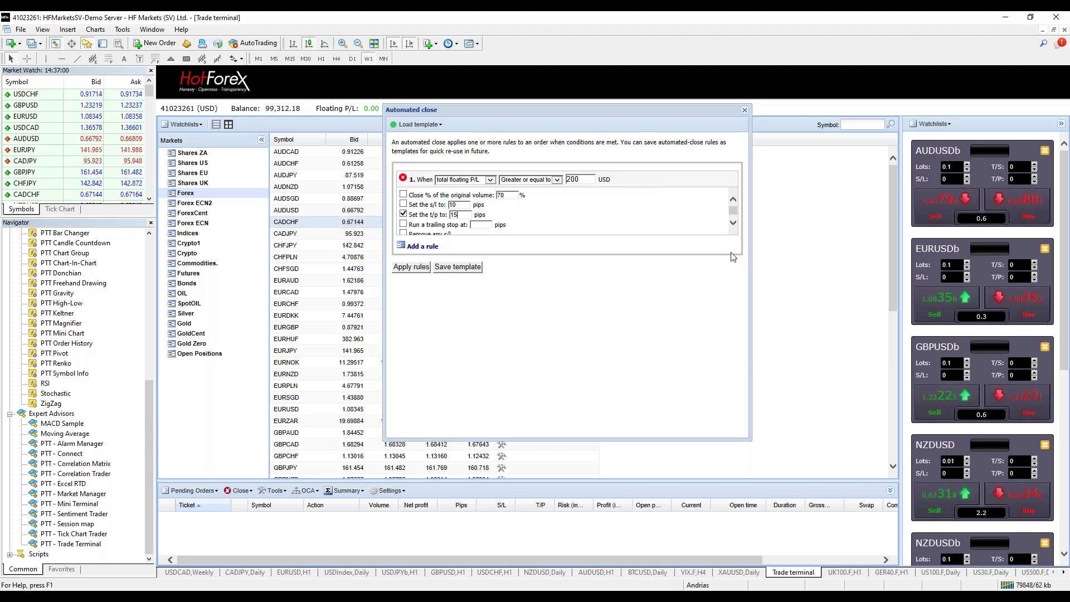
key("BackSpace")
key("BackSpace")
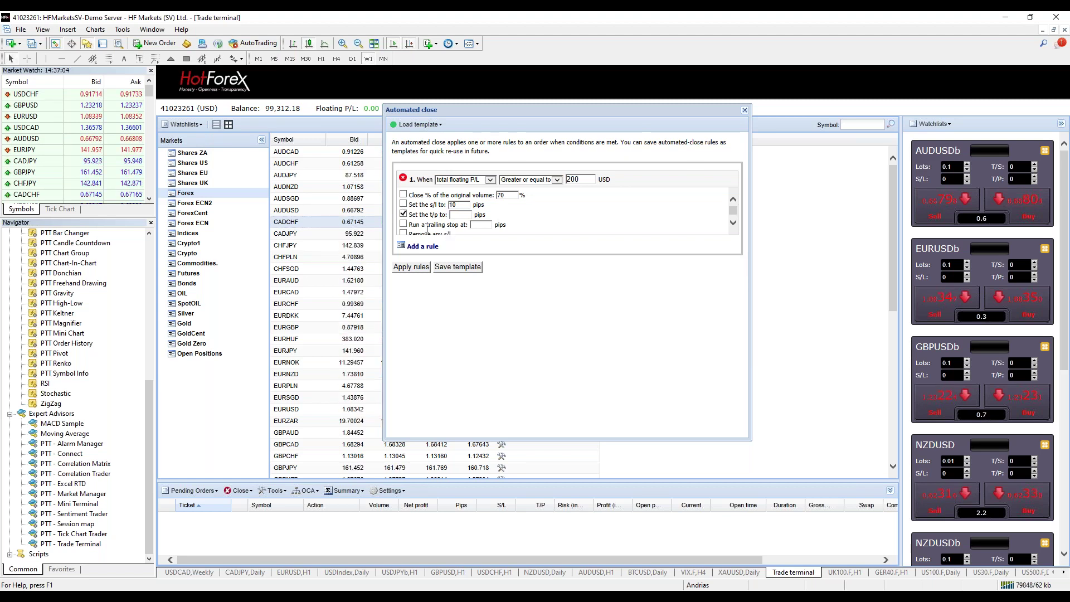
left_click(459, 205)
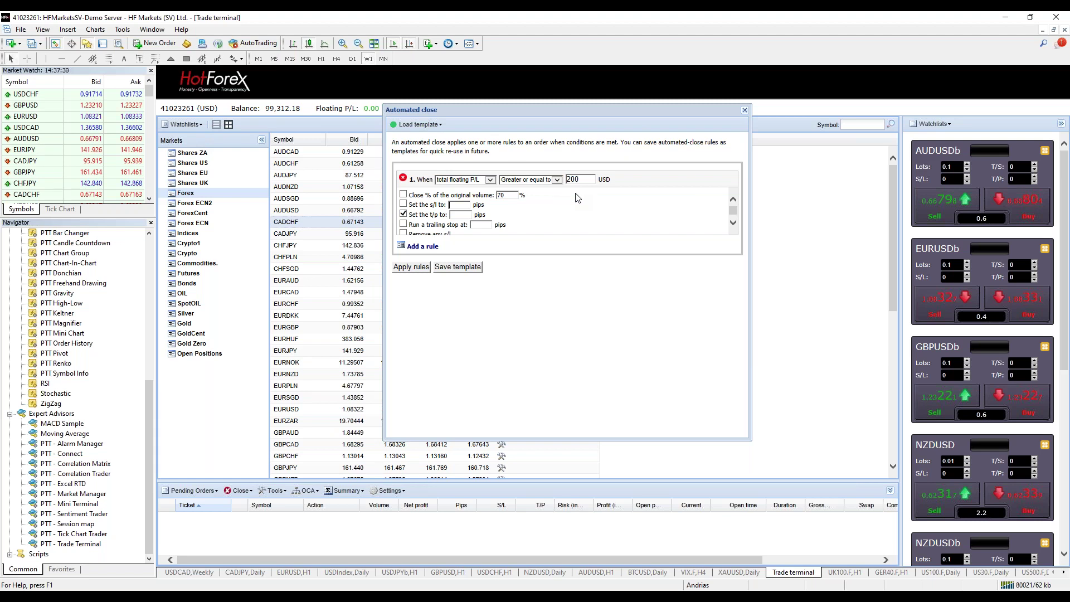
Try the rule's trailing stop action and the option to remove any trailing stop, leaving both disabled.
left_click(403, 224)
scroll(501, 217, "down", 1)
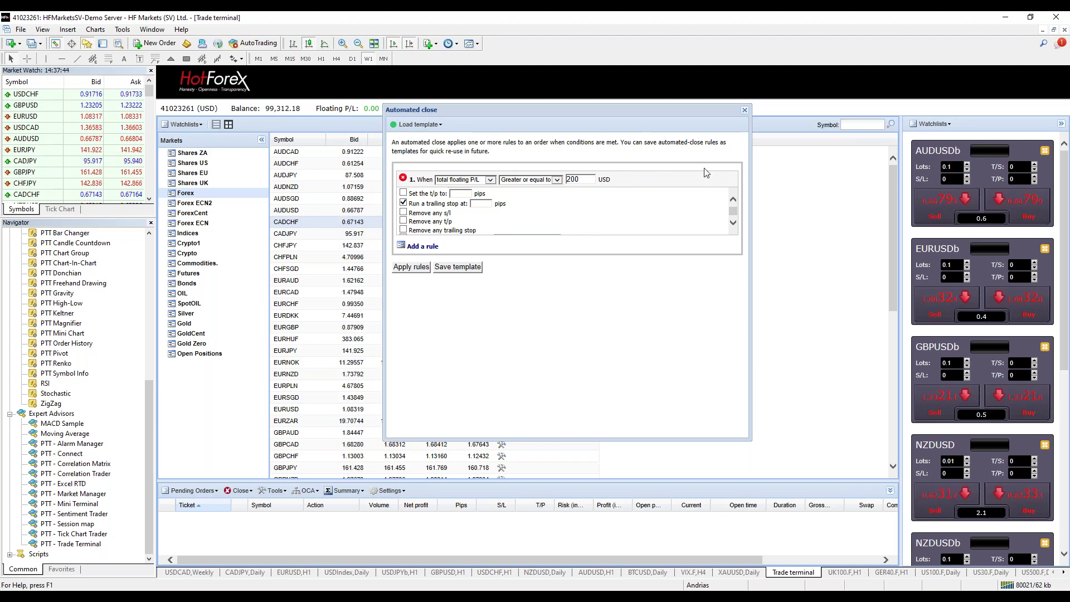
left_click(403, 203)
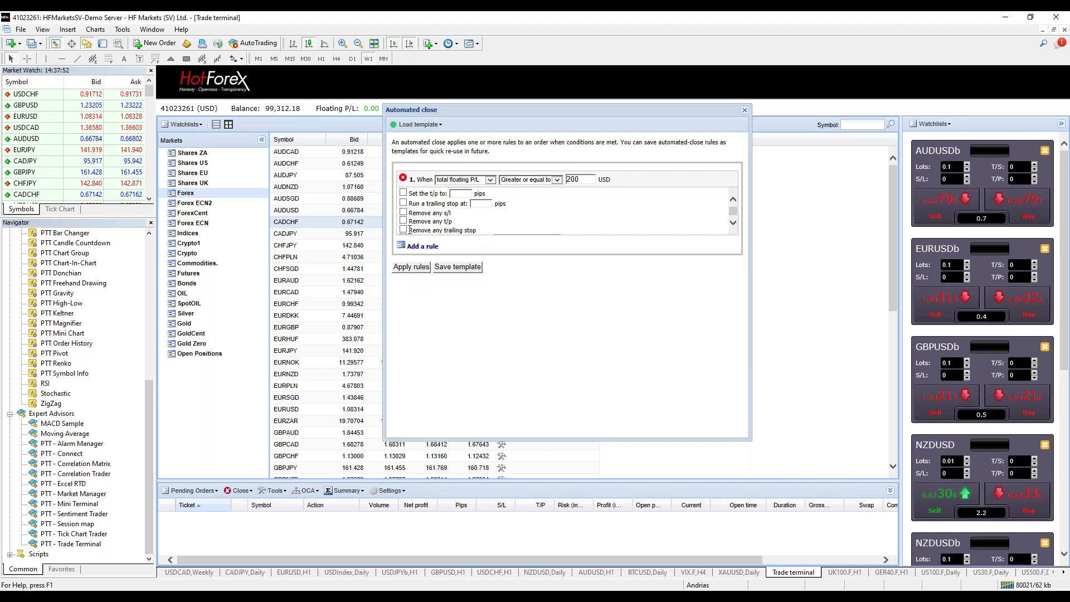
scroll(418, 229, "down", 2)
left_click(404, 203)
left_click(405, 203)
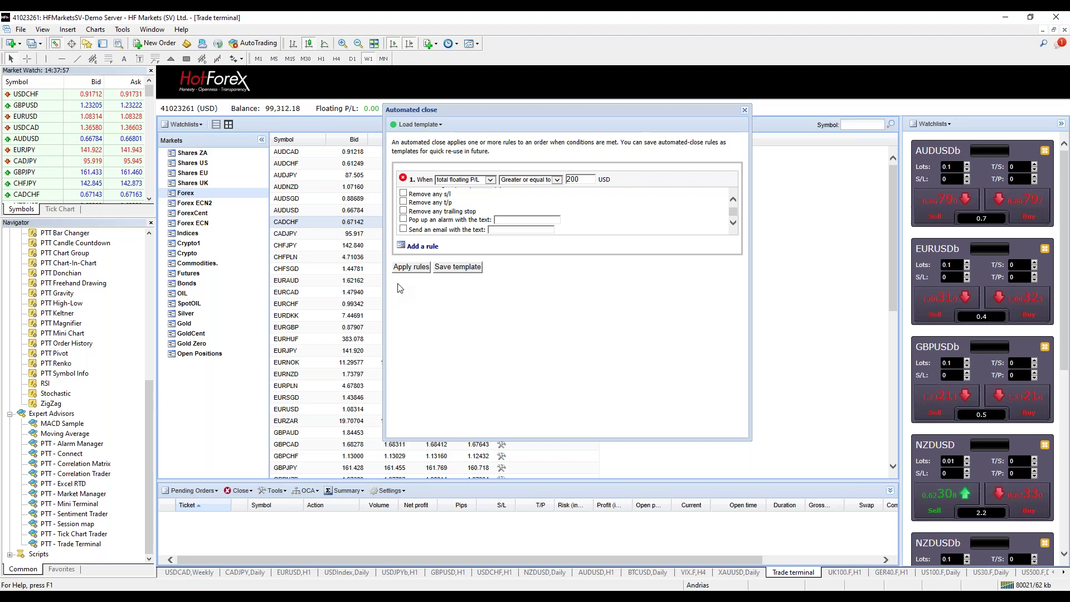
left_click(404, 212)
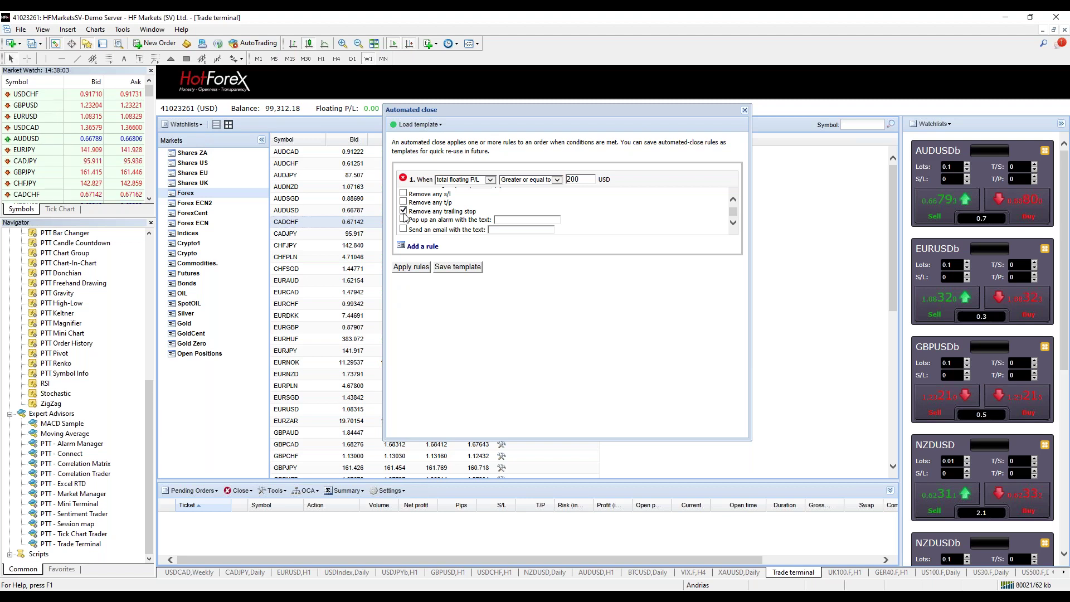
left_click(403, 211)
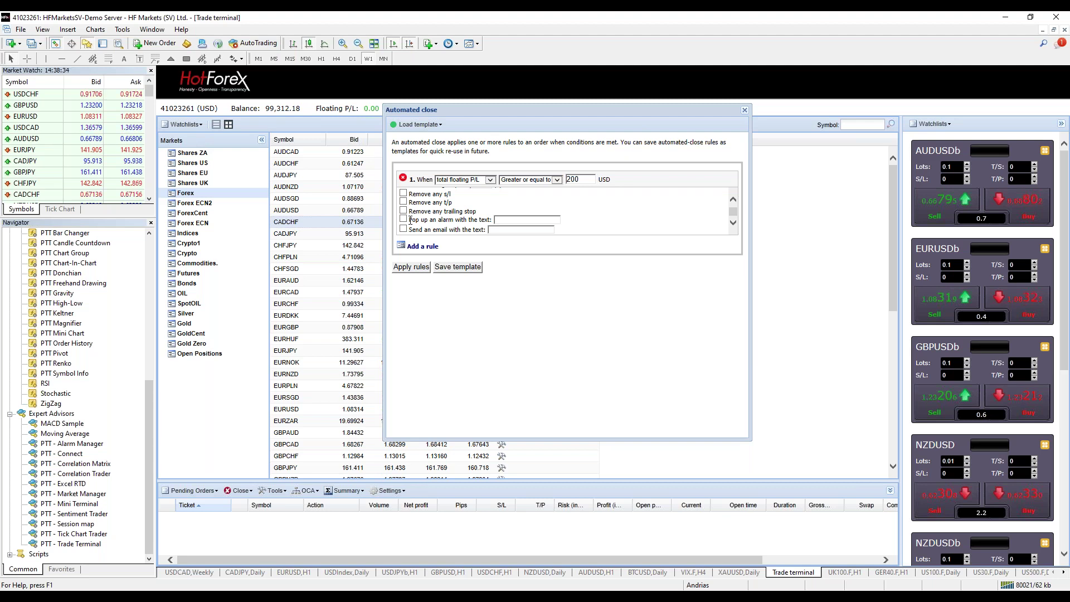
Try the rule's pop-up alarm and email notifications, disable both, and close the automated close dialog without applying it.
left_click(404, 219)
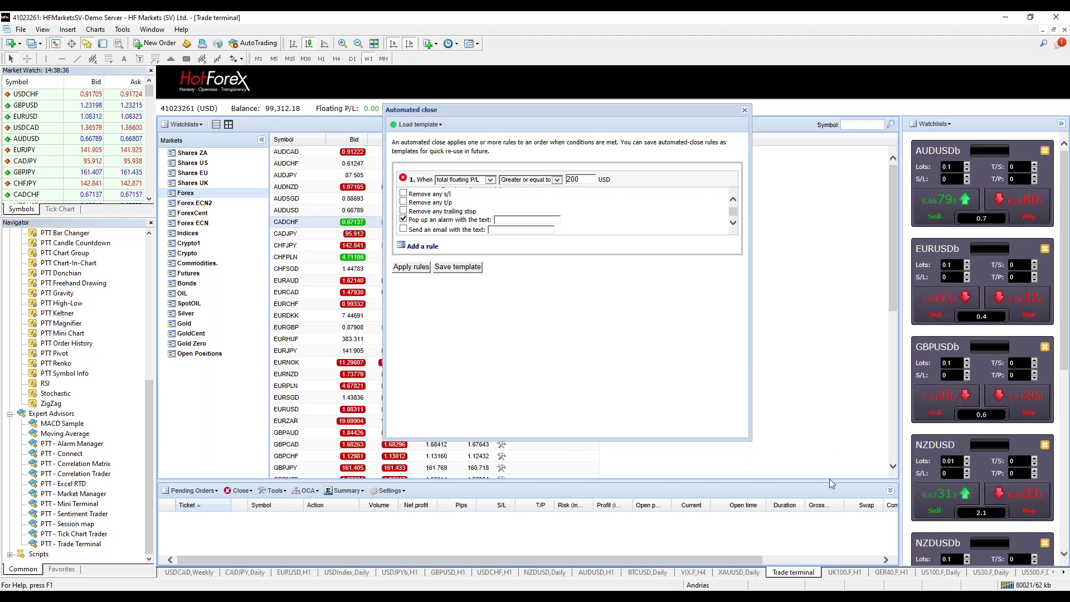
left_click(404, 229)
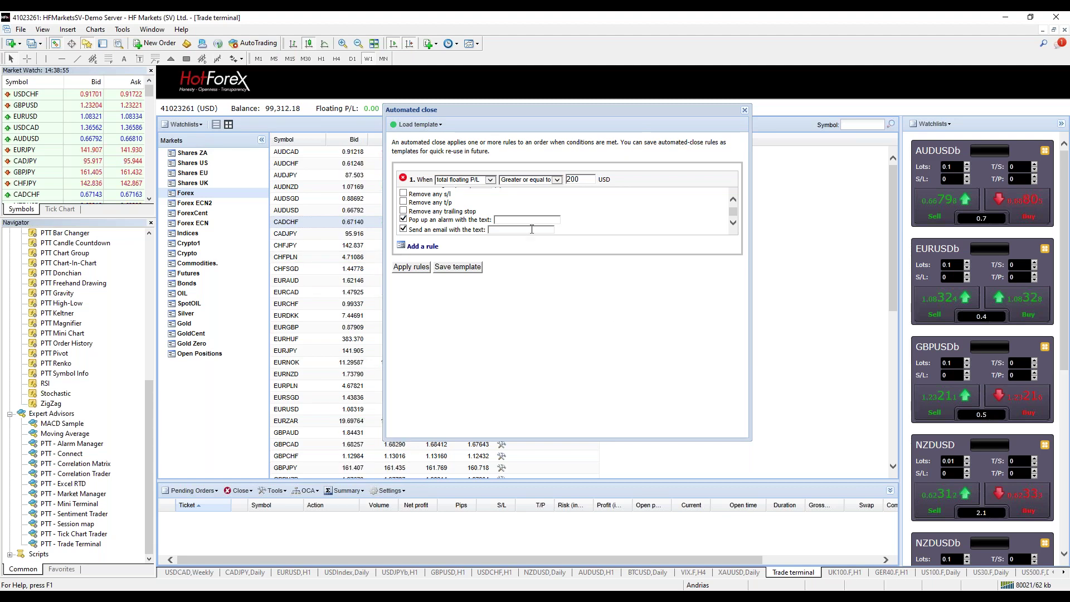
left_click(403, 219)
left_click(403, 228)
left_click(744, 110)
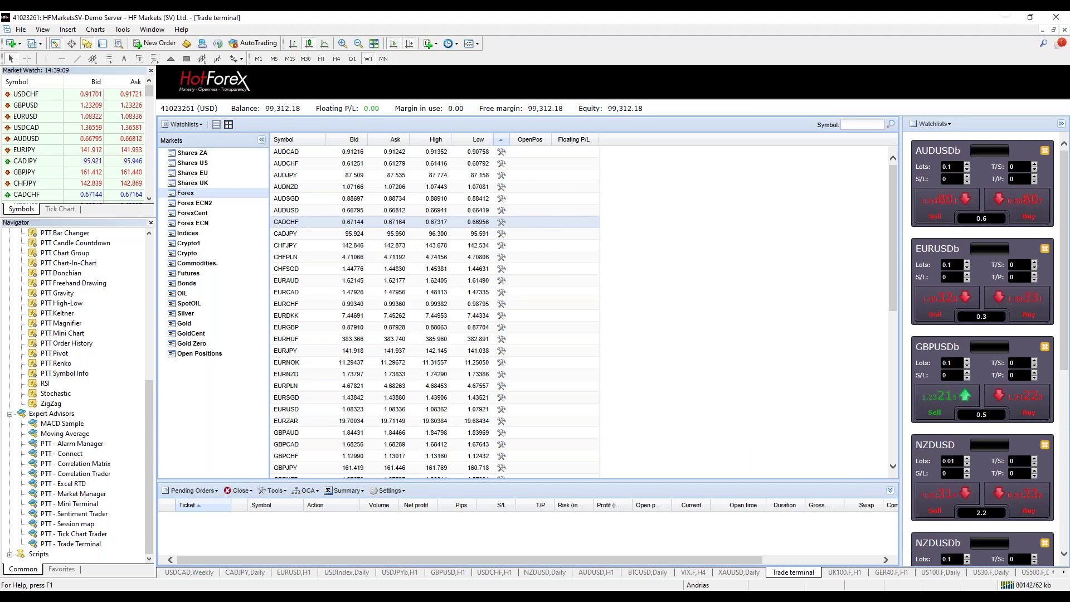
Review the tools for all orders, including Hedge, and the order list's summary choices.
left_click(286, 491)
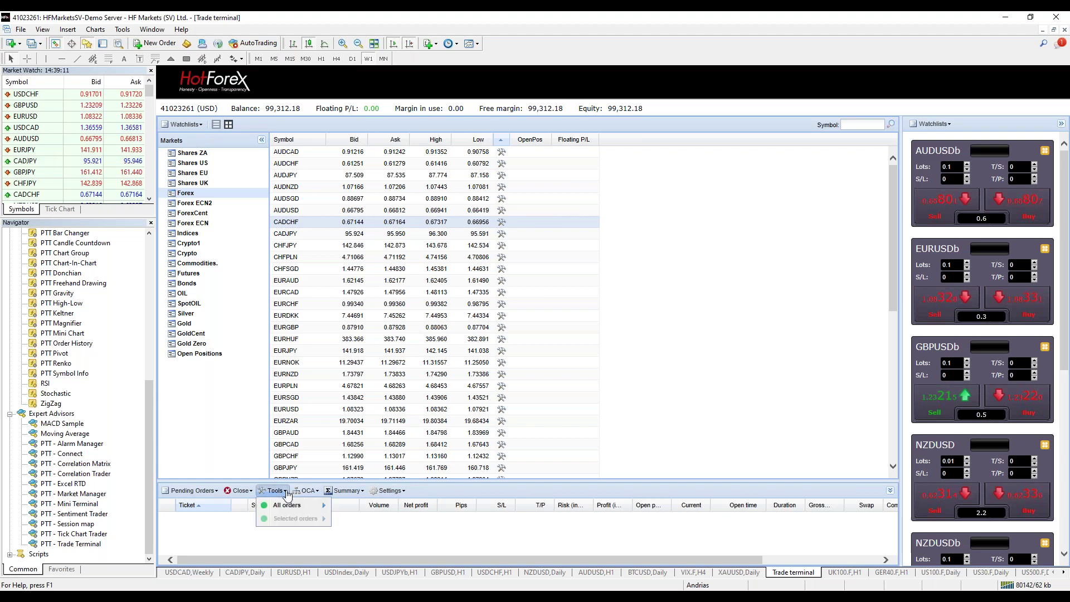
mouse_move(295, 506)
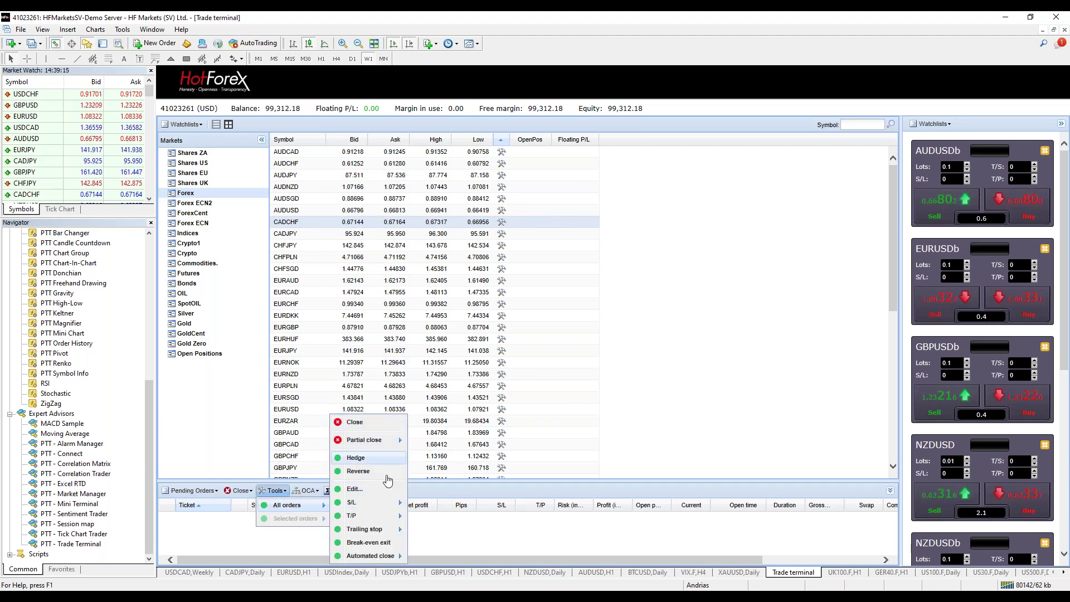
left_click(355, 457)
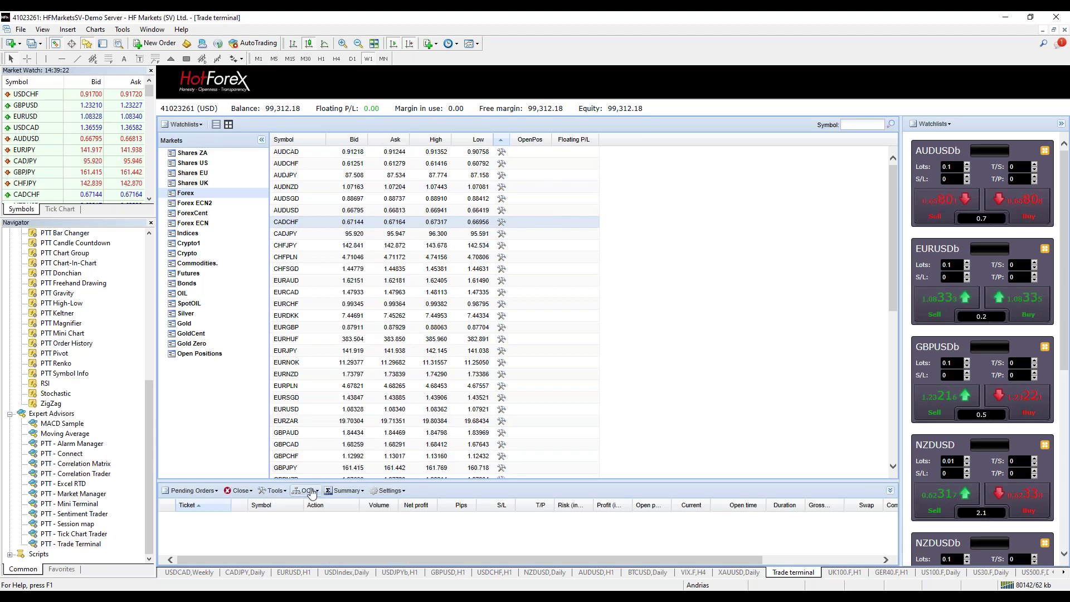
left_click(389, 490)
left_click(344, 490)
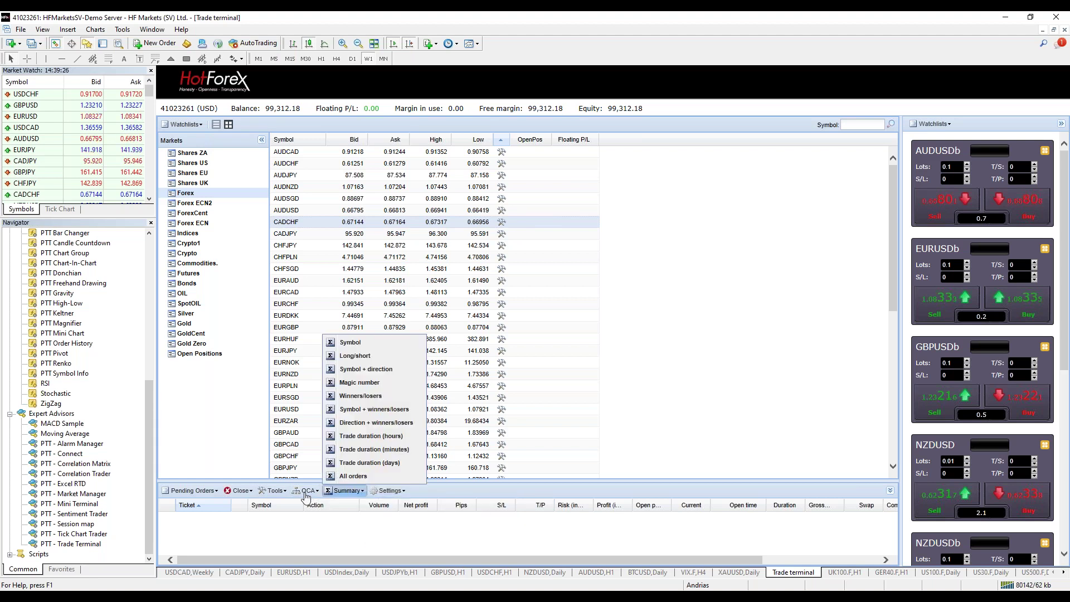
left_click(344, 491)
left_click(343, 491)
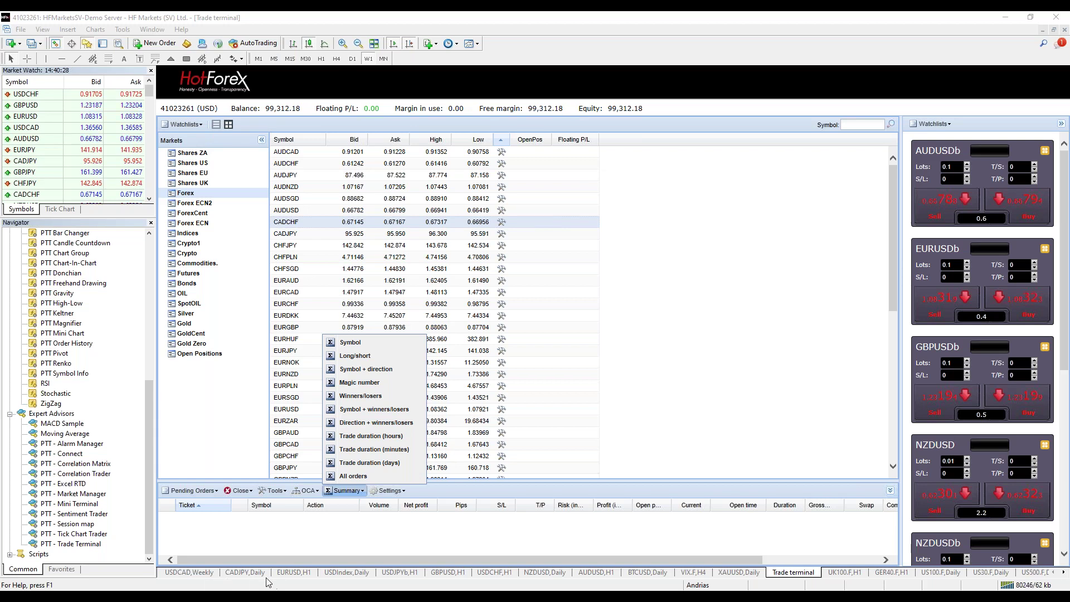
Display the one-click trading panel on the EURUSD,H1 chart for a closer look at recent candles.
left_click(293, 572)
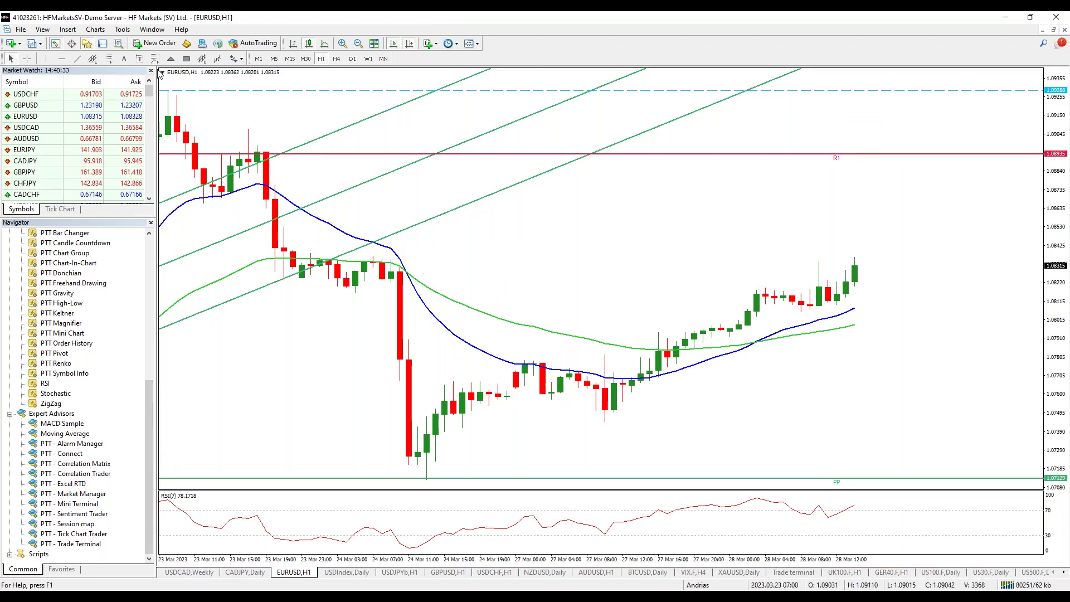
key("alt+t")
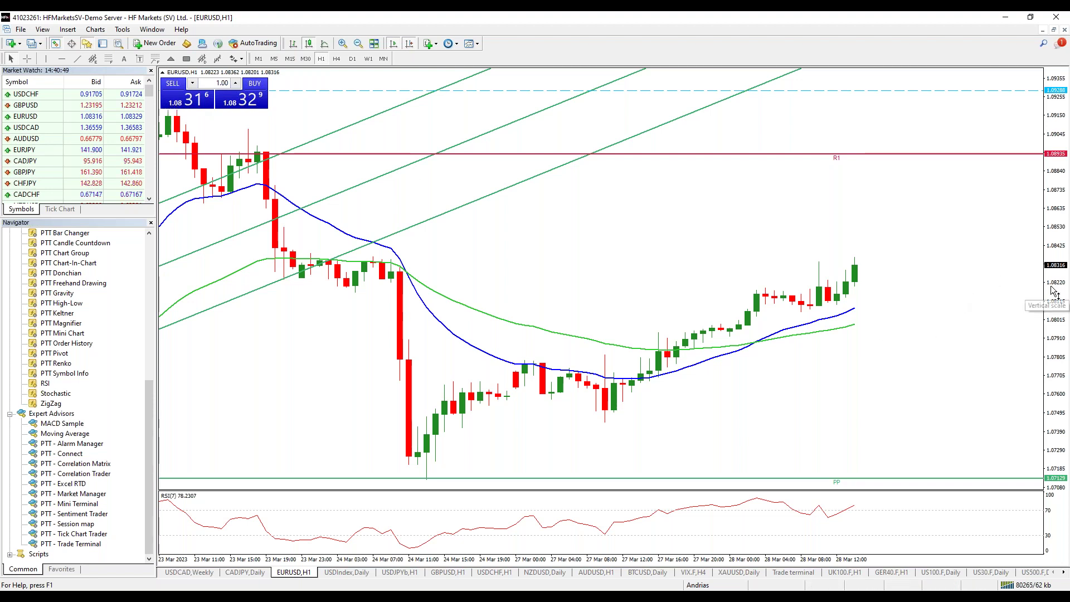
key("plus")
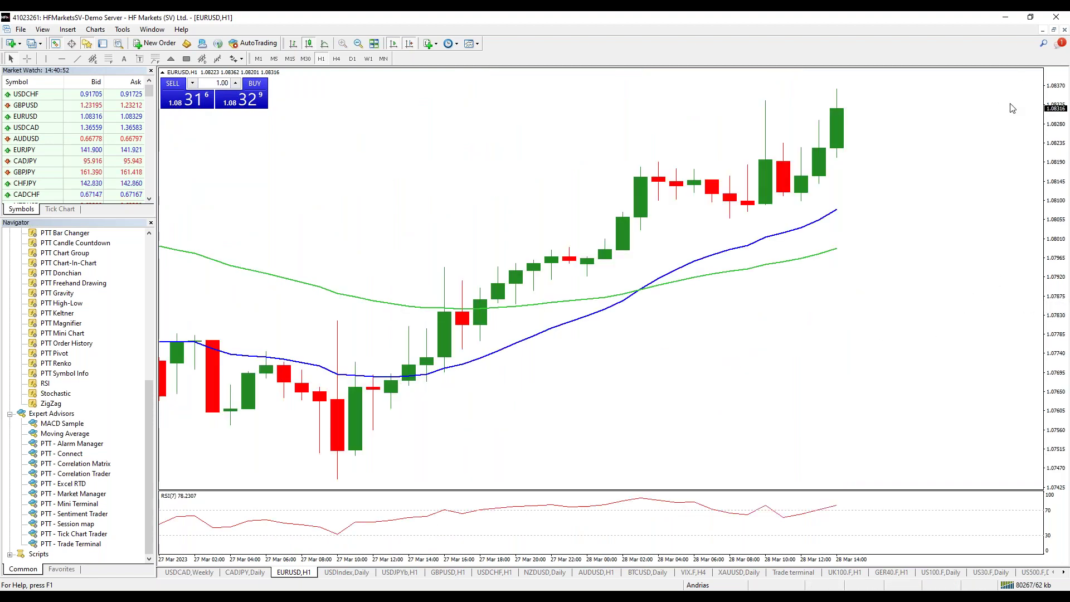
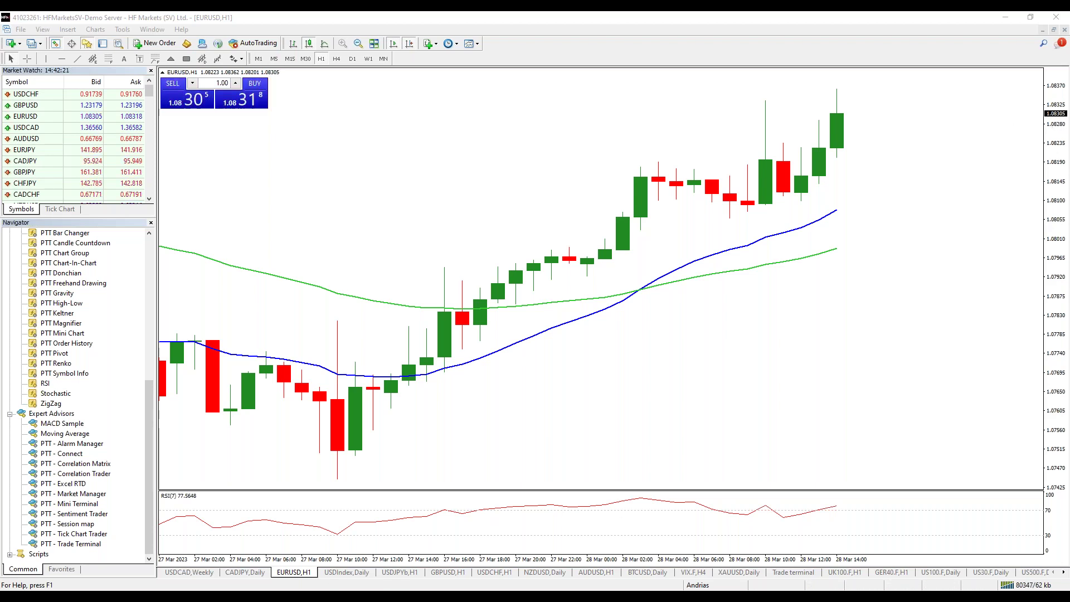
Return to the Trade terminal and review the order list's close options and the T/P choices for all orders.
left_click(786, 572)
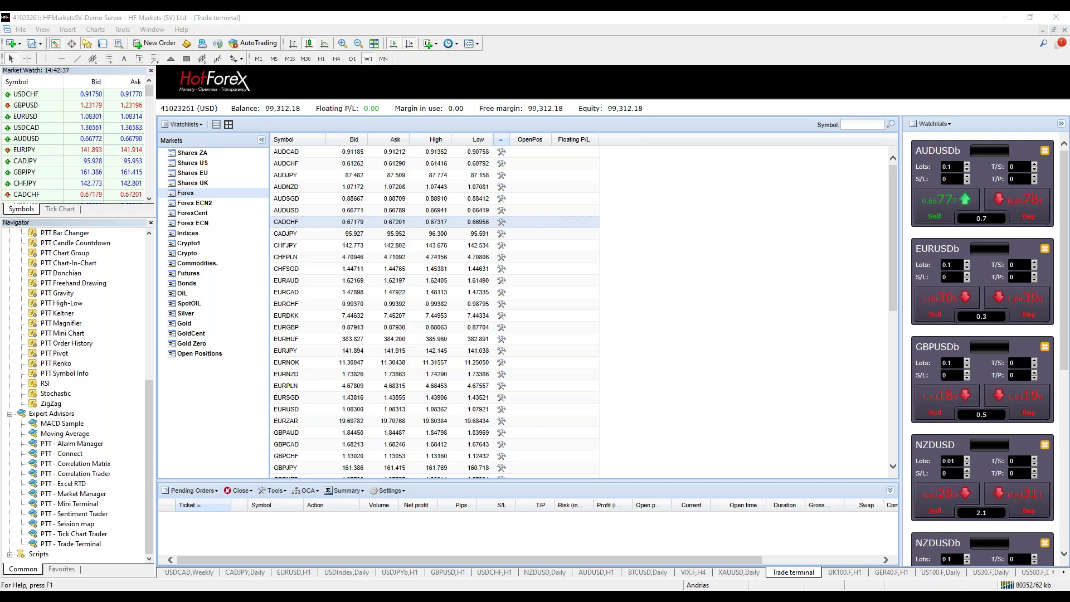
left_click(249, 491)
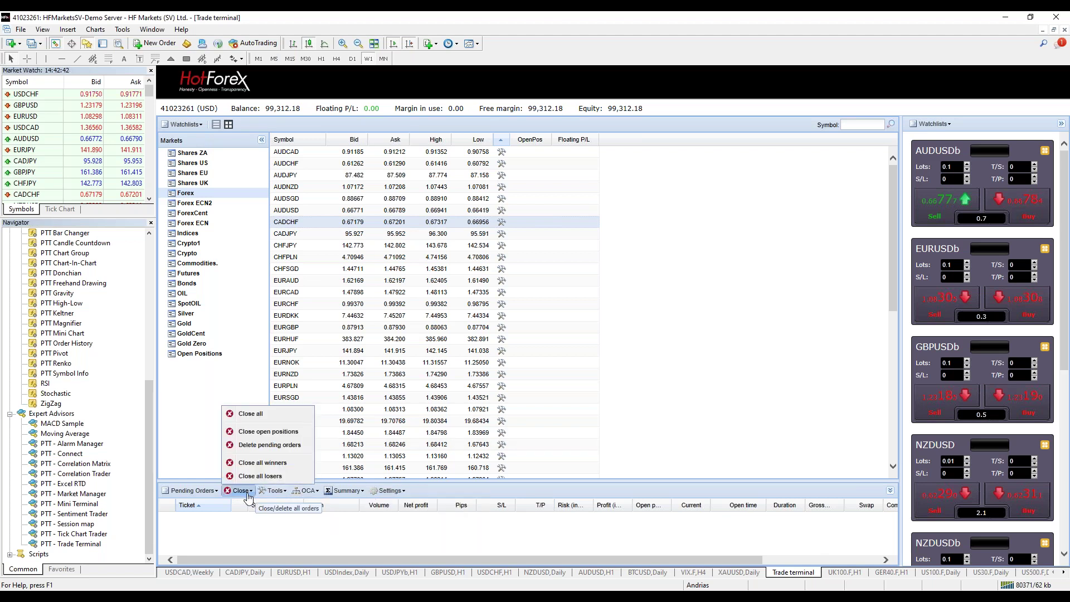
left_click(274, 491)
mouse_move(276, 506)
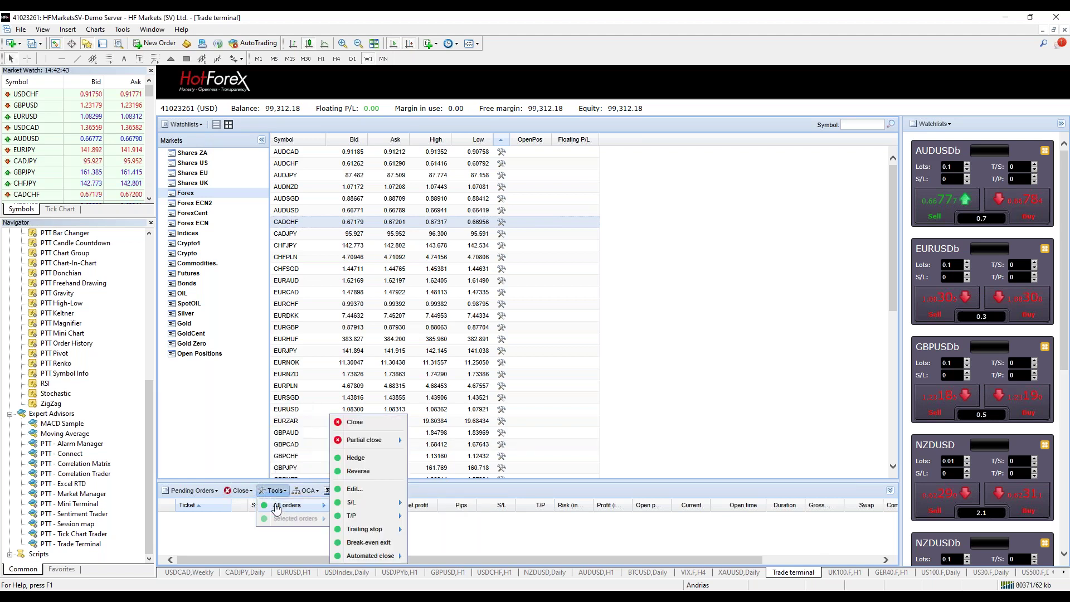
mouse_move(368, 517)
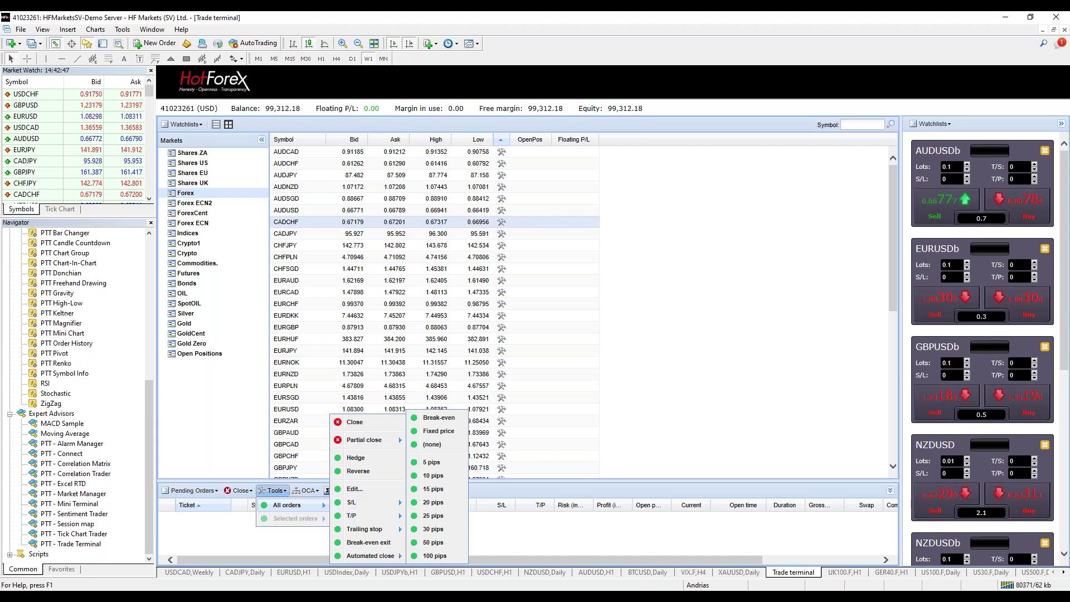
left_click(633, 301)
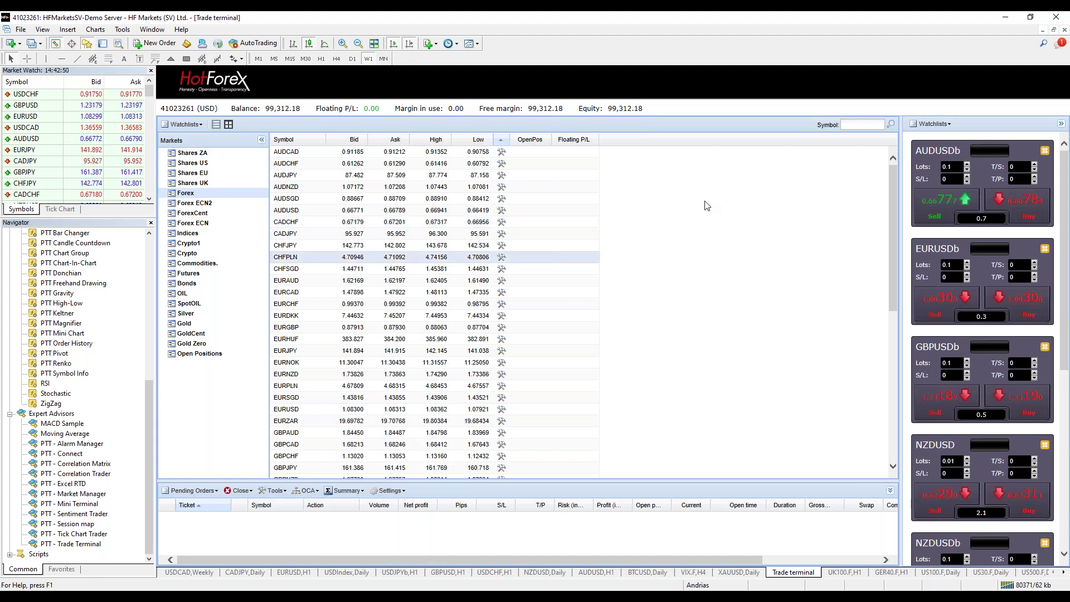
Review the AUDUSD symbol's options in the Forex watchlist, including Add to watchlist and Open Positions.
left_click(501, 212)
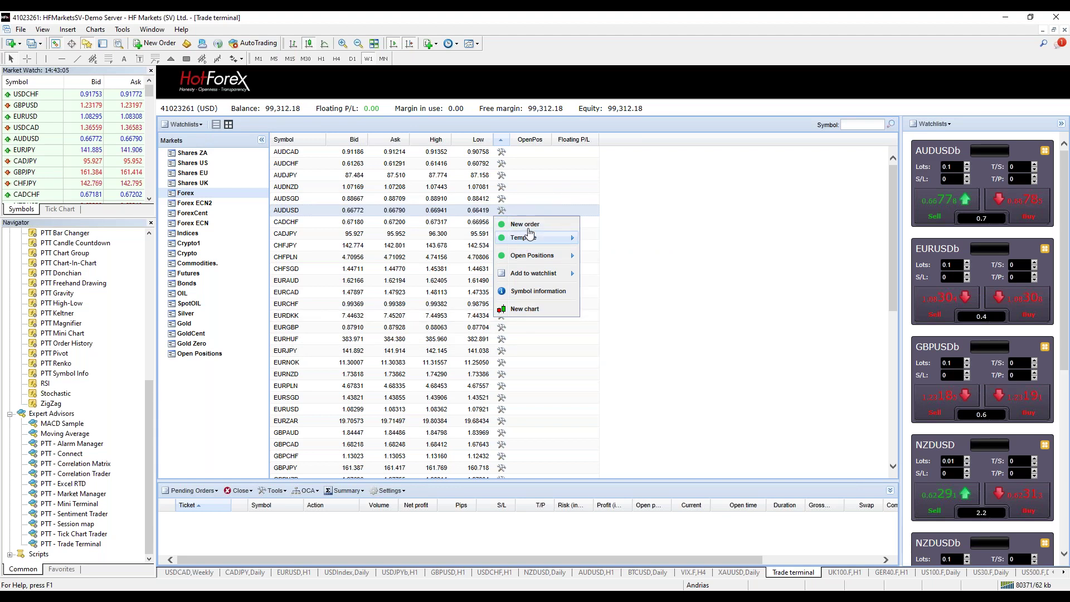
mouse_move(546, 278)
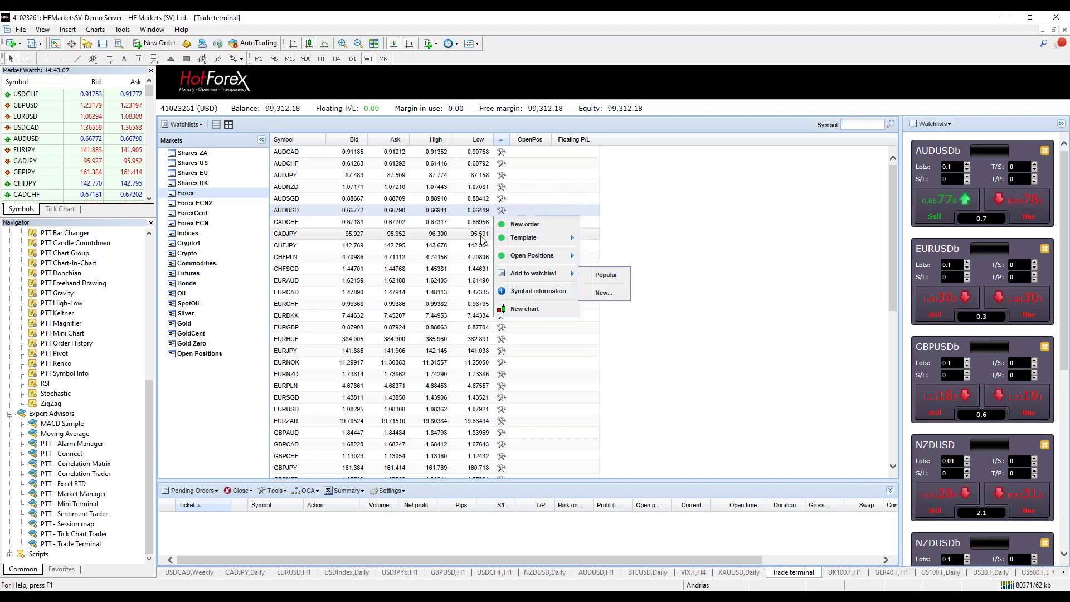
left_click(500, 216)
left_click(500, 216)
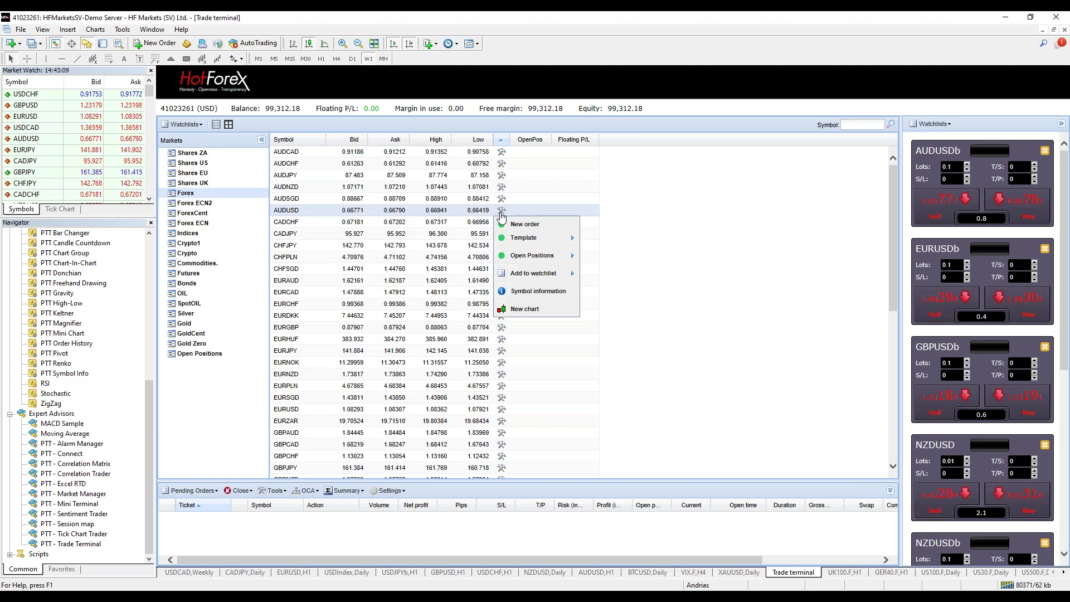
mouse_move(540, 277)
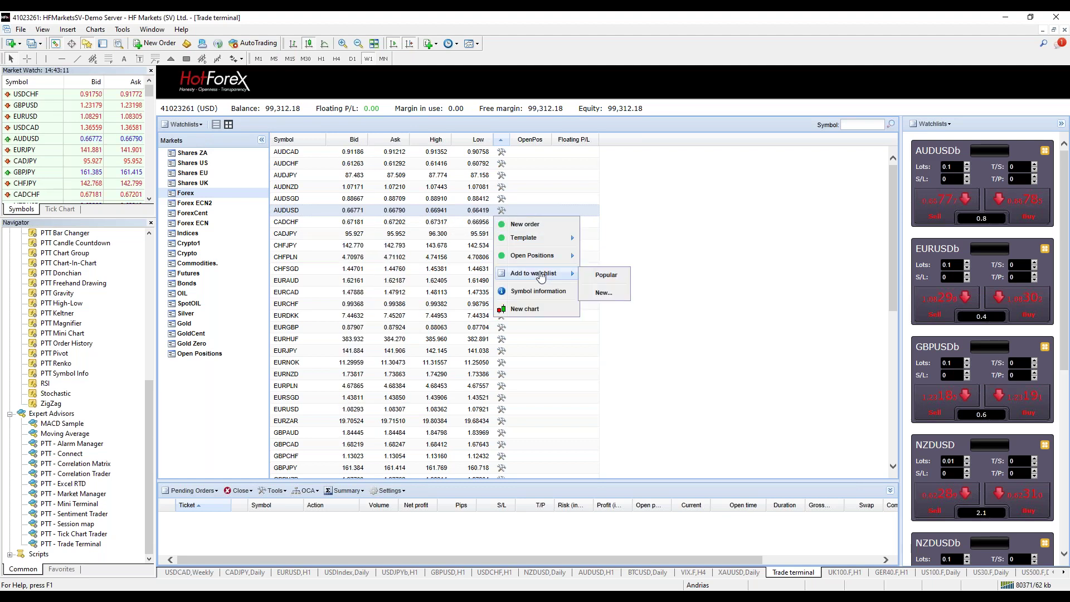
mouse_move(551, 260)
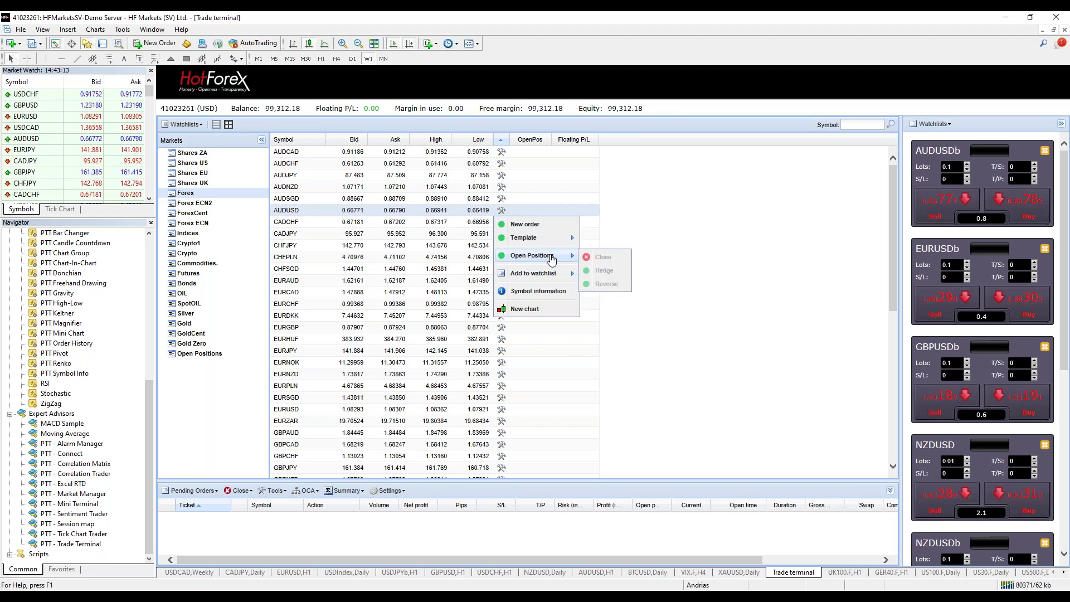
left_click(602, 270)
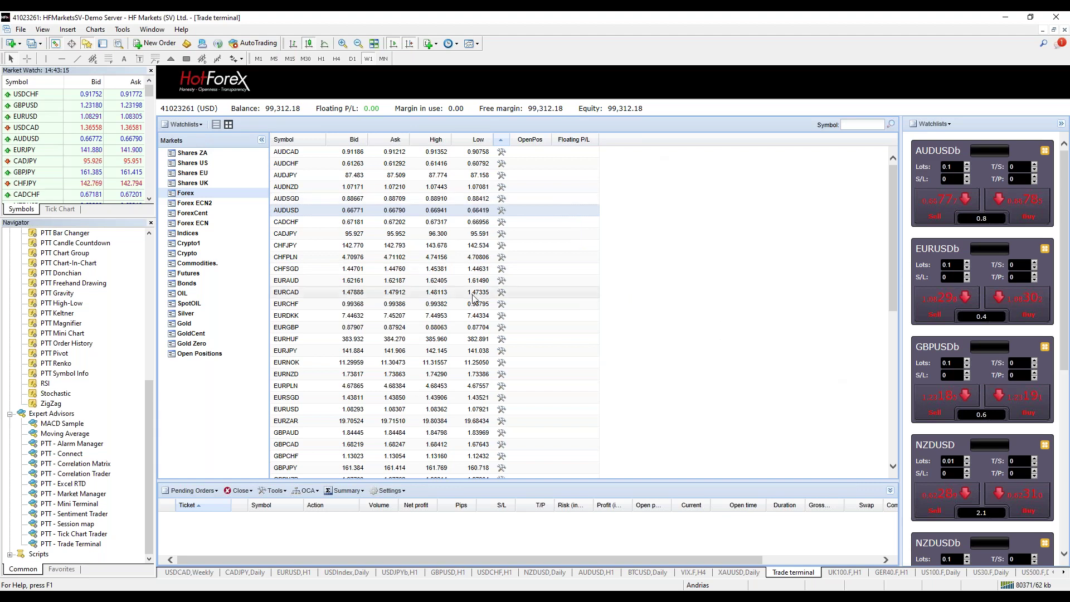
Open a new chart for AUDUSD from its options in the Forex watchlist.
left_click(500, 212)
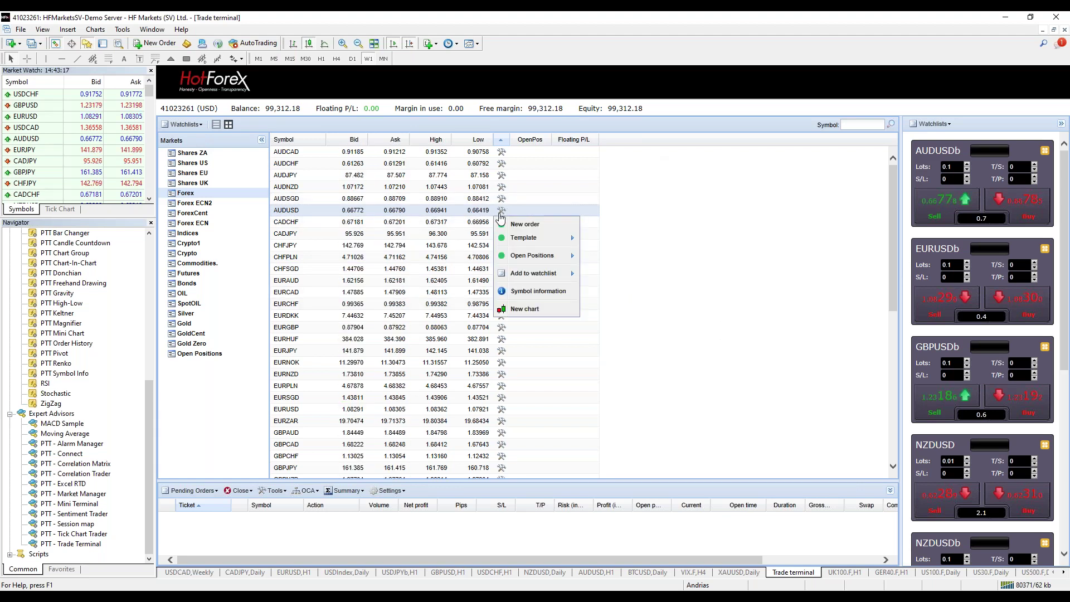
left_click(524, 308)
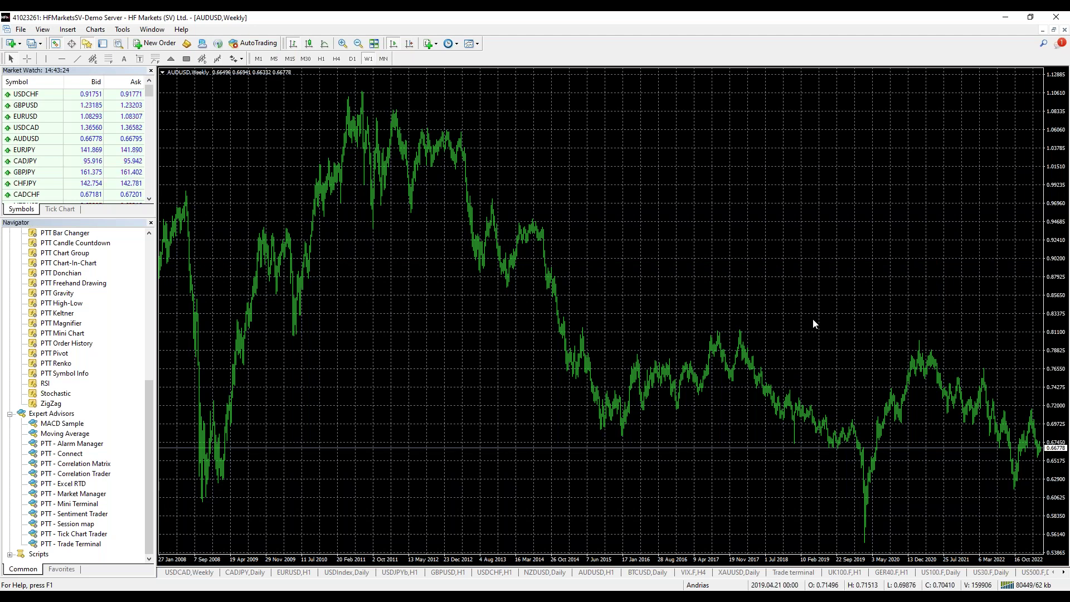
scroll(724, 424, "down", 3)
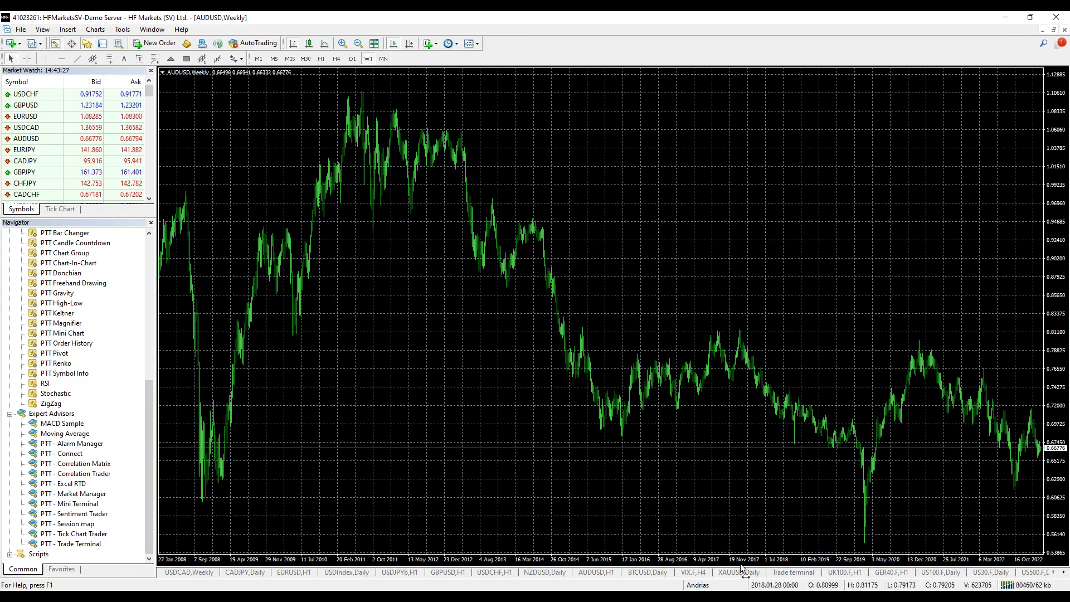
Try the ADX template on the AUDUSD,Weekly chart, and replace it with the Bollinger-style template containing ATR, RSI, MACD and Stochastic.
right_click(671, 115)
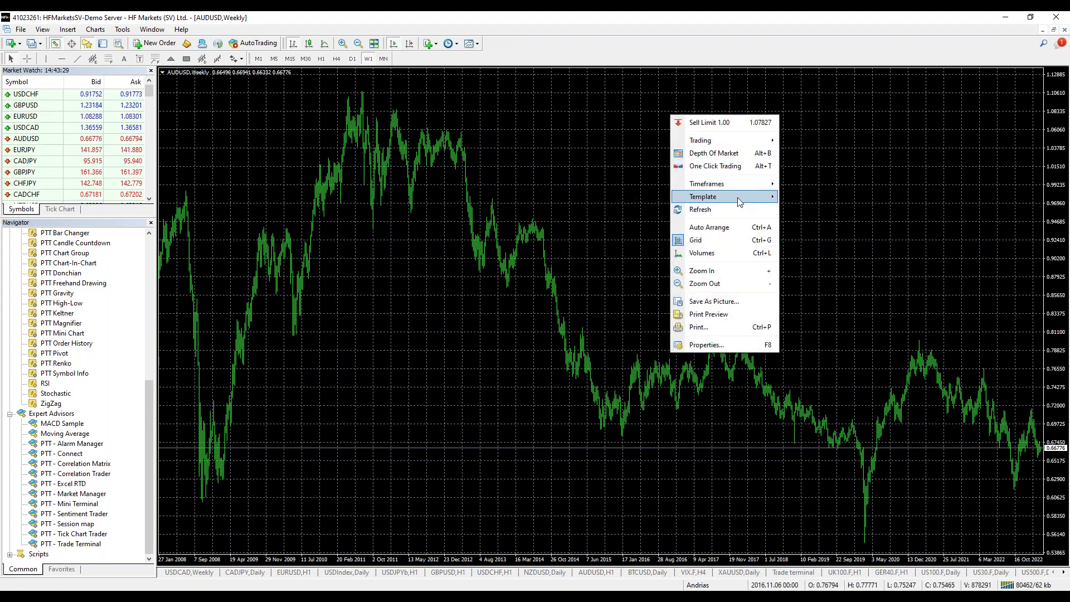
mouse_move(736, 197)
left_click(813, 266)
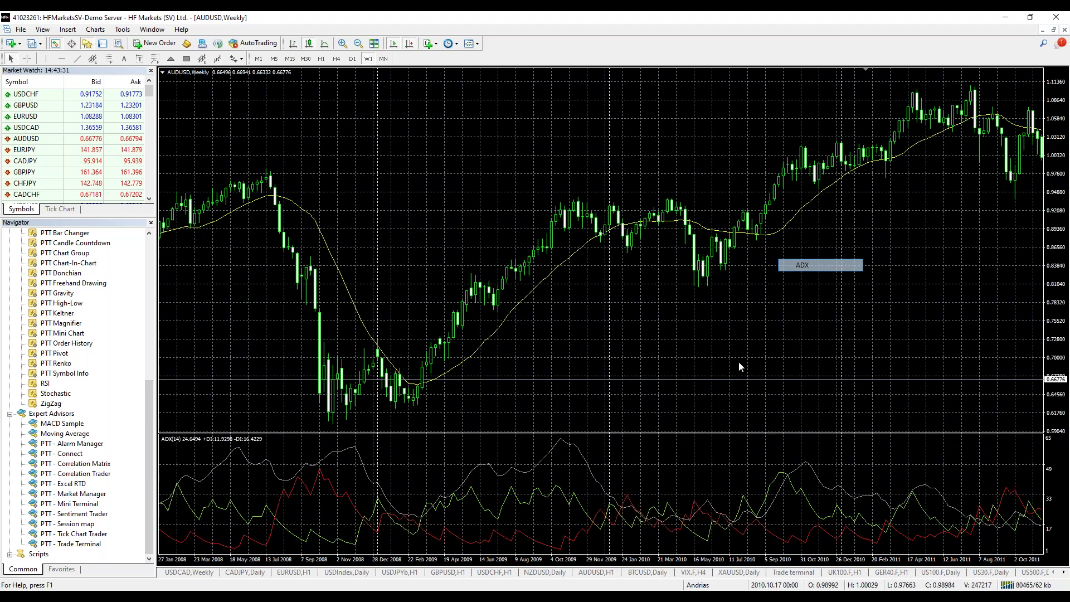
right_click(705, 446)
mouse_move(741, 277)
left_click(858, 322)
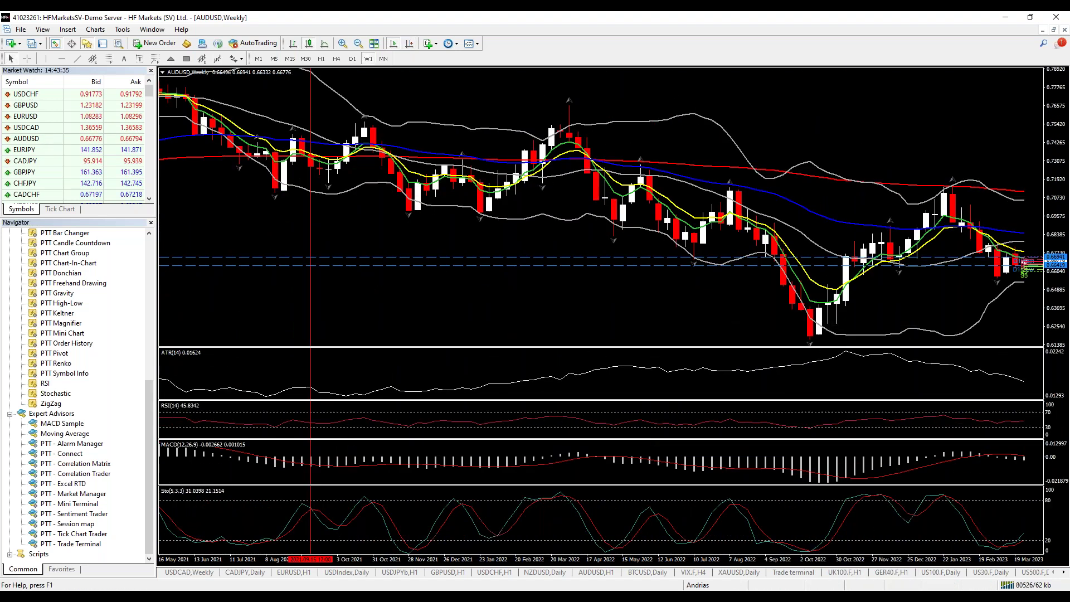
Return to the Trade terminal, view the symbol information for AUDUSD, and close it.
left_click(795, 572)
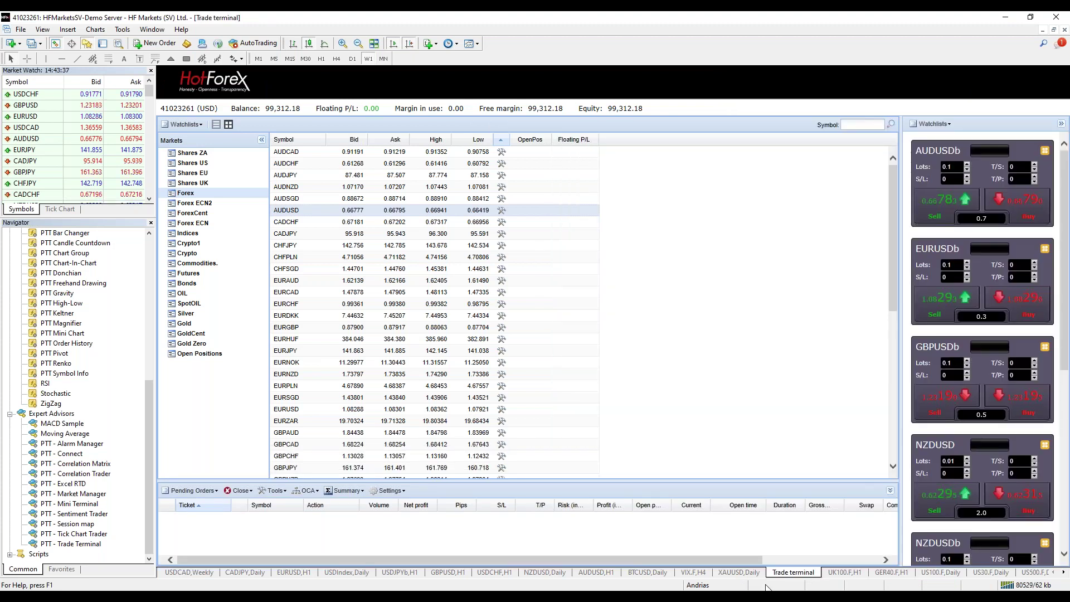
left_click(501, 210)
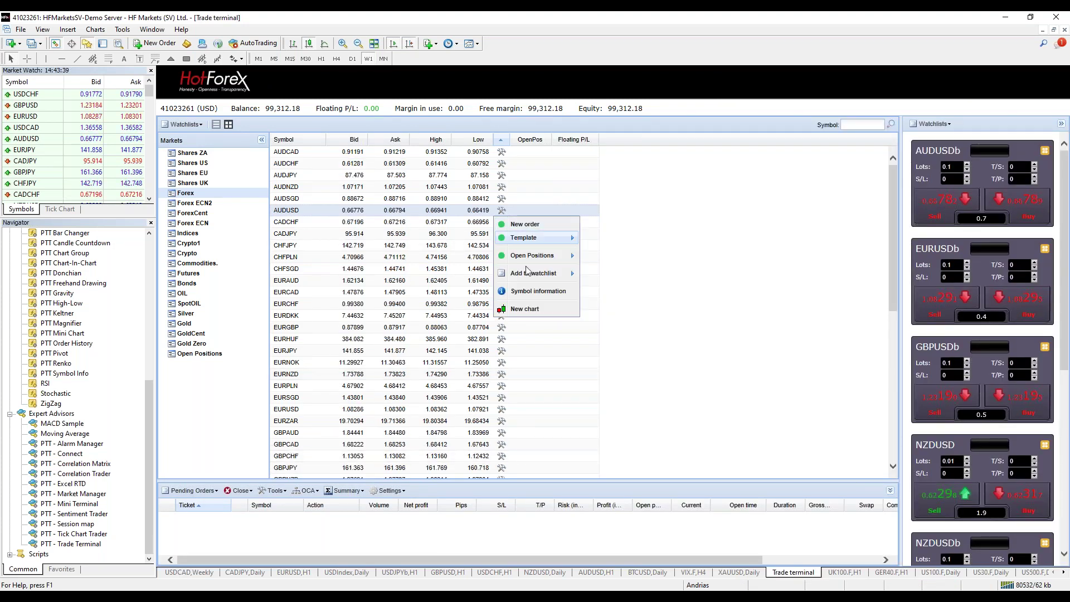
left_click(537, 291)
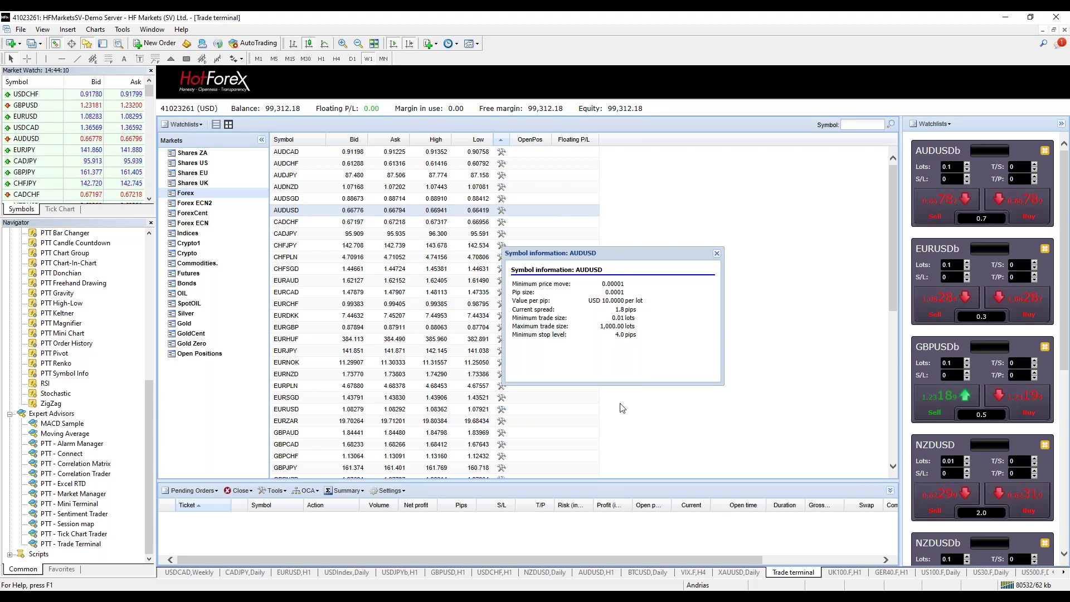
left_click_drag(641, 253, 635, 253)
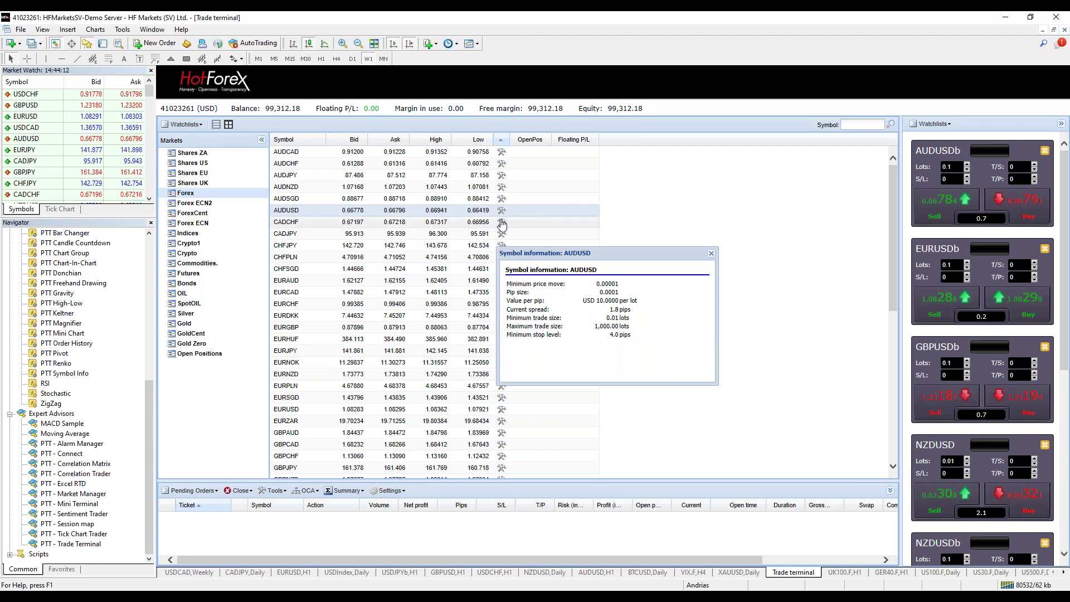
left_click(711, 253)
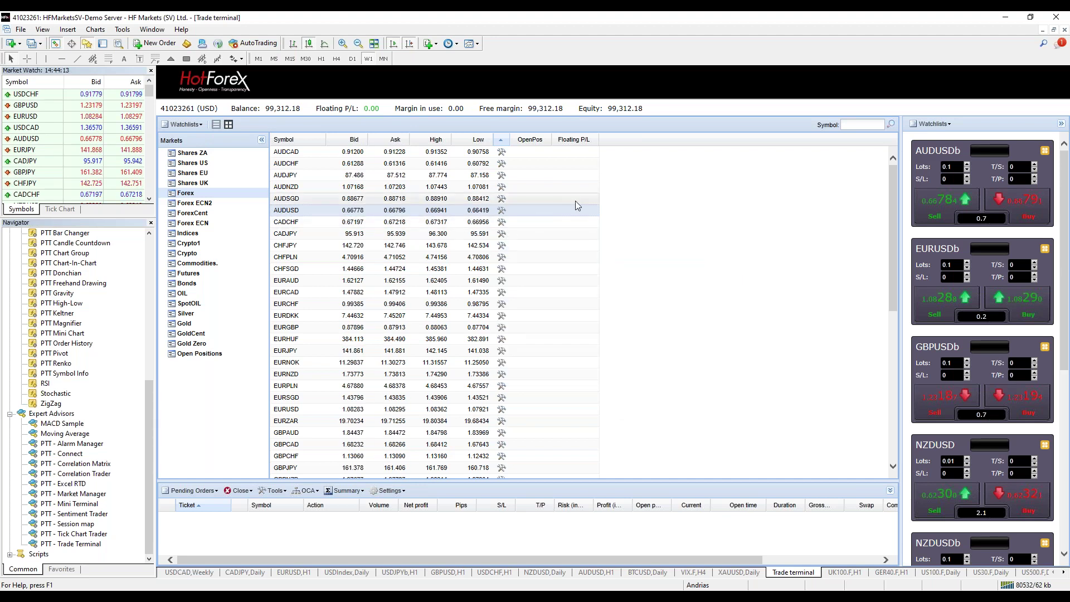
Check the order templates offered for AUDUSD in the Forex watchlist.
left_click(501, 211)
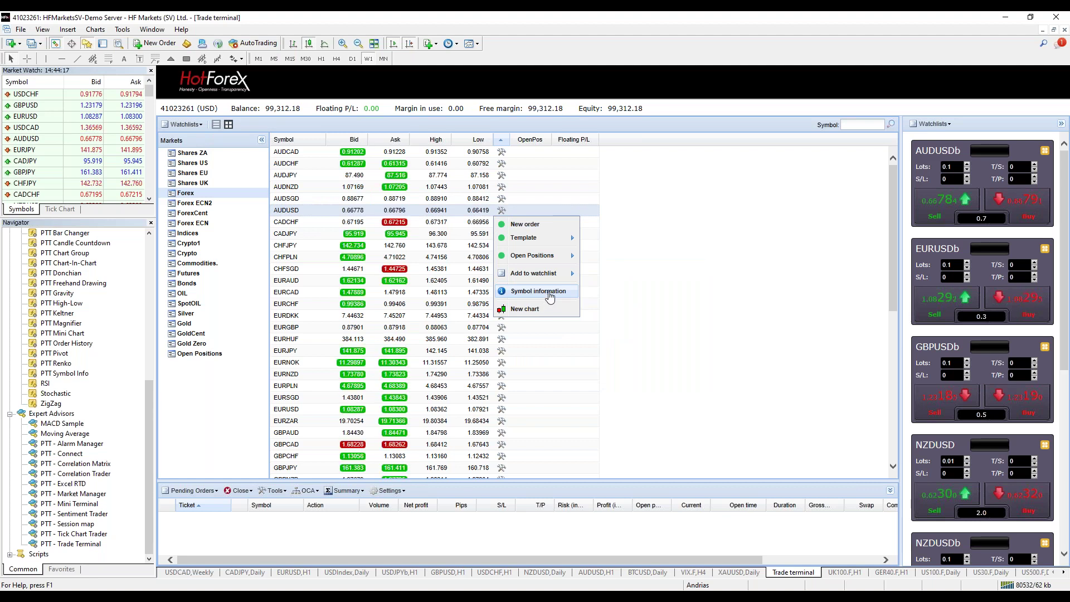
mouse_move(566, 243)
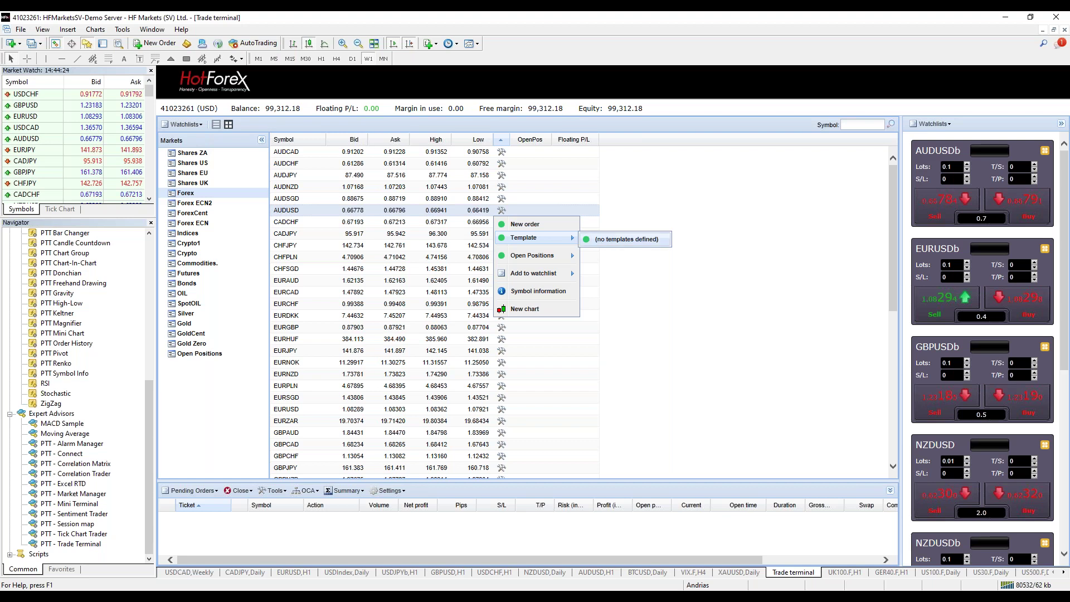
left_click(626, 239)
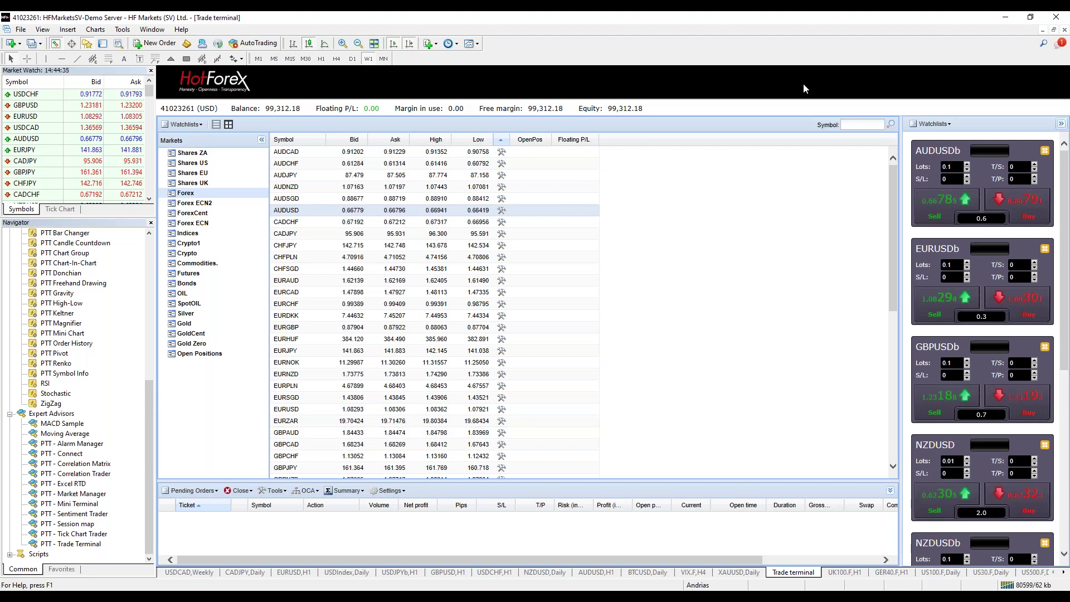
Close the Trade terminal chart and run the PTT - Trade Terminal expert advisor on the AUDUSD,Weekly chart.
right_click(801, 574)
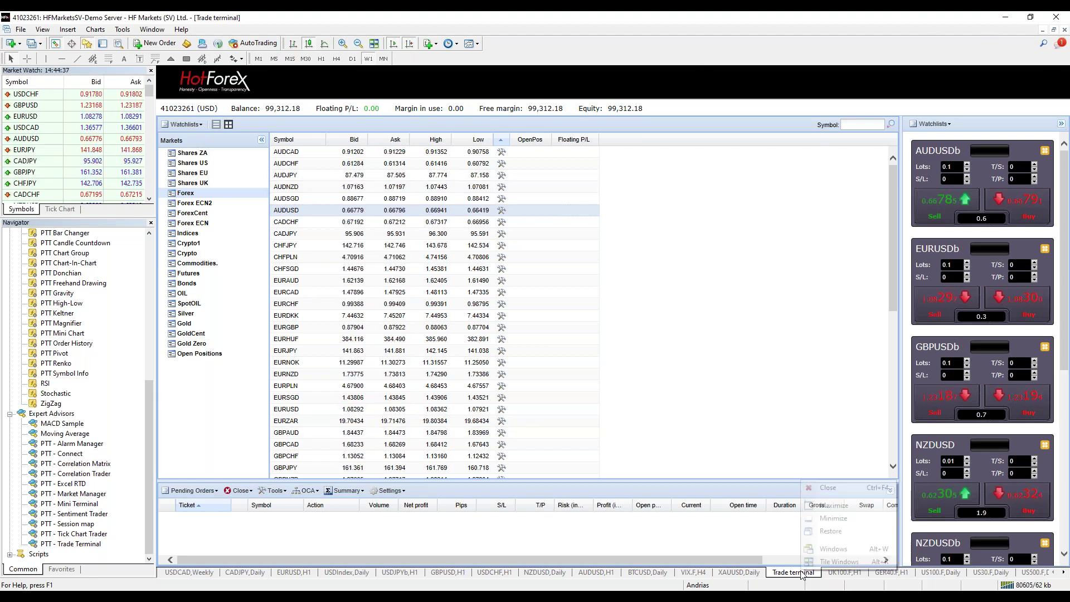
left_click(814, 493)
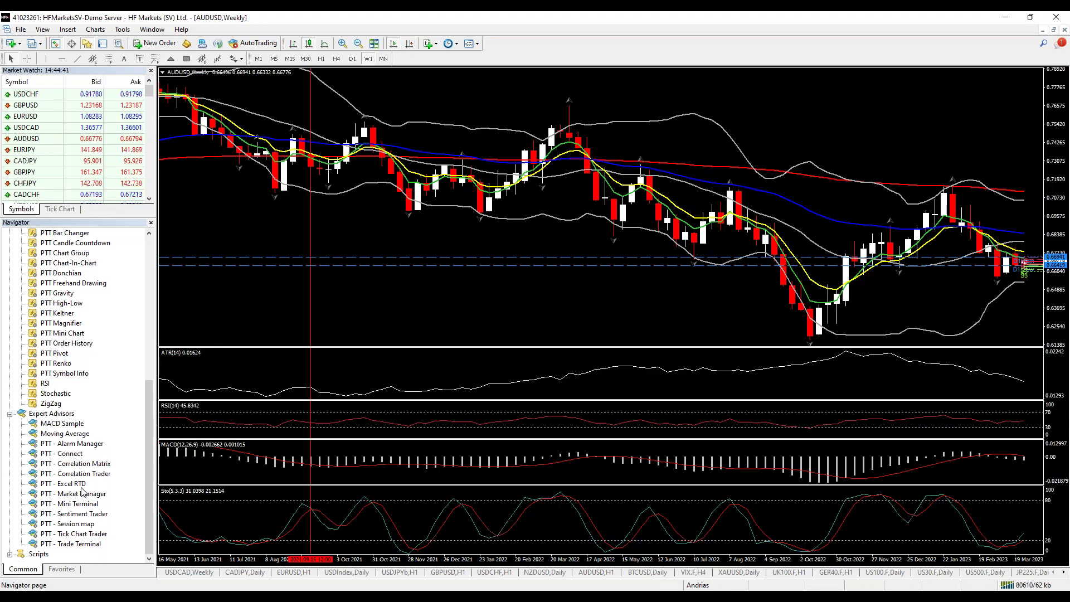
double_click(82, 544)
left_click(513, 323)
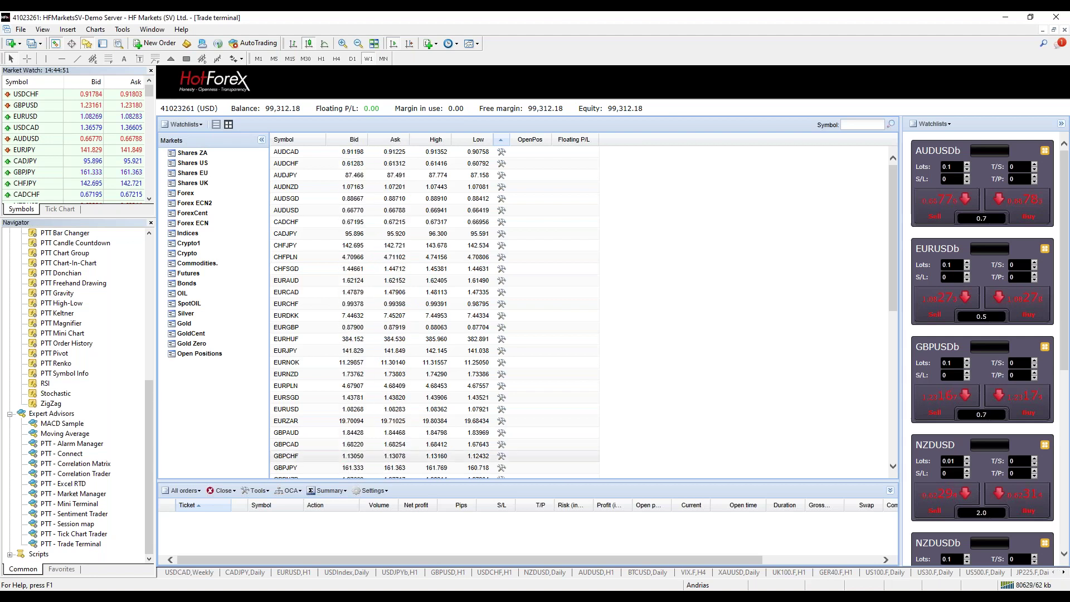
Look through the full row of open charts for the relaunched Trade terminal.
left_click_drag(229, 560, 1061, 580)
left_click(1064, 572)
left_click(1064, 572)
left_click(1064, 572)
left_click(1064, 573)
left_click(1064, 572)
left_click(1063, 572)
left_click(1064, 572)
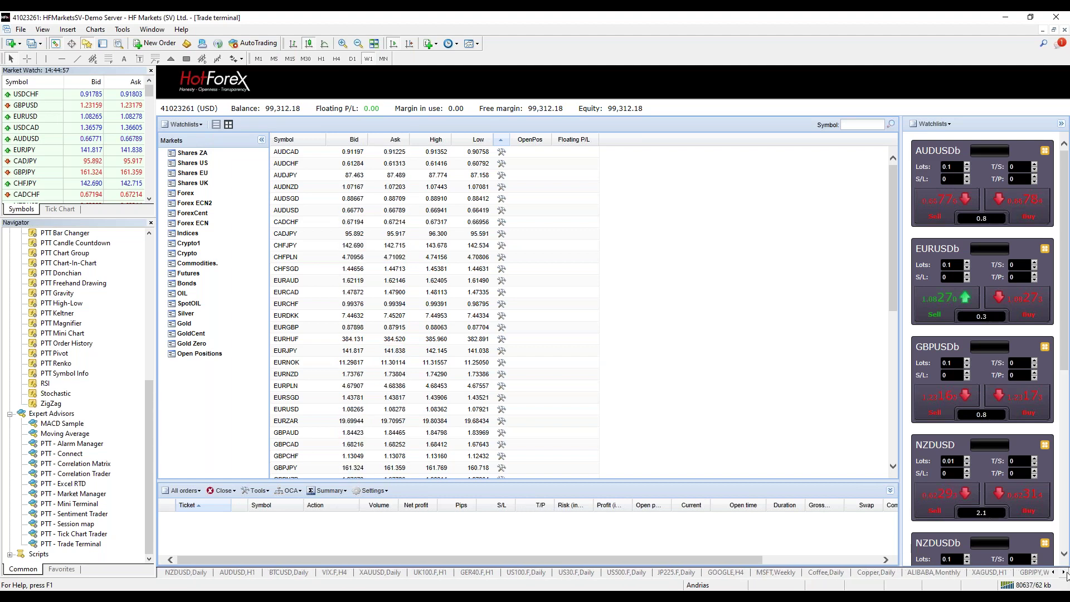
left_click(1057, 572)
left_click(1057, 572)
left_click(1057, 572)
left_click(1058, 573)
left_click(1056, 572)
left_click(1056, 572)
left_click(1056, 572)
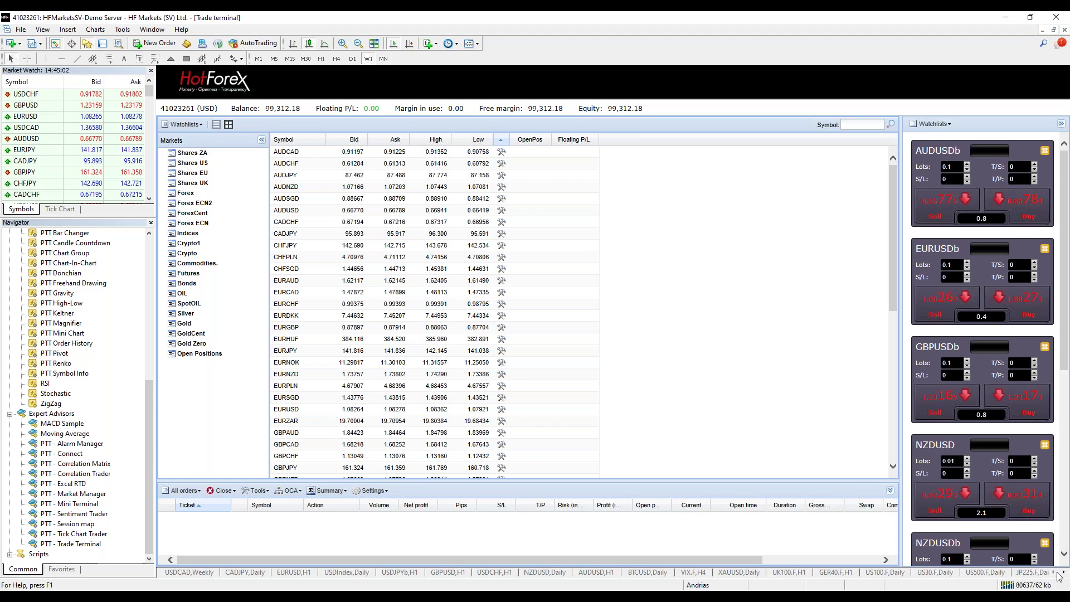
Attach the PTT - Trade Terminal expert advisor to the USDCAD,Weekly chart and accept its settings.
left_click(189, 572)
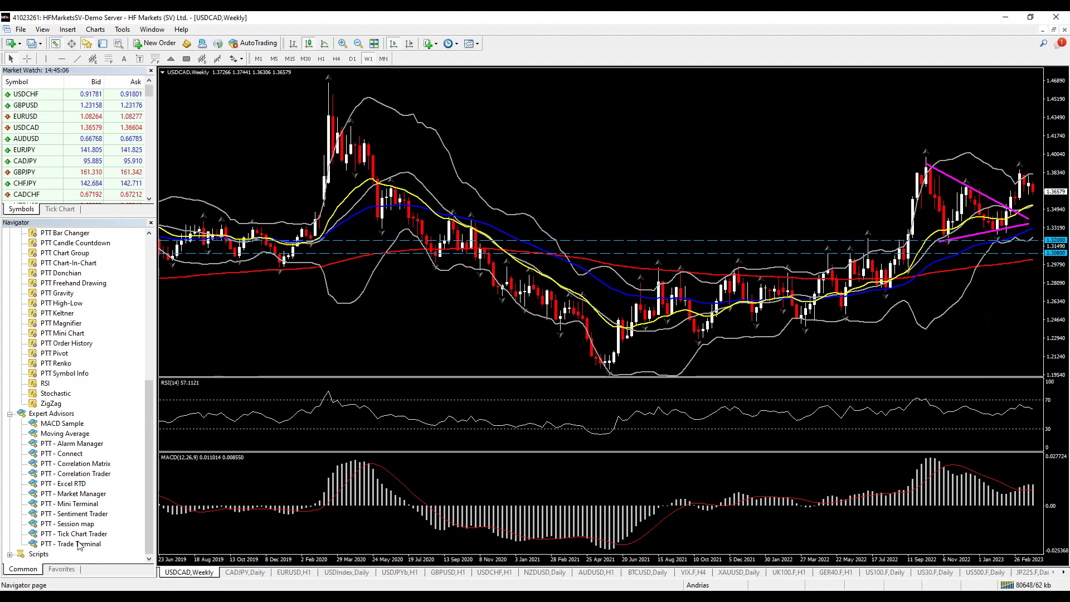
left_click_drag(243, 437, 373, 530)
key("Return")
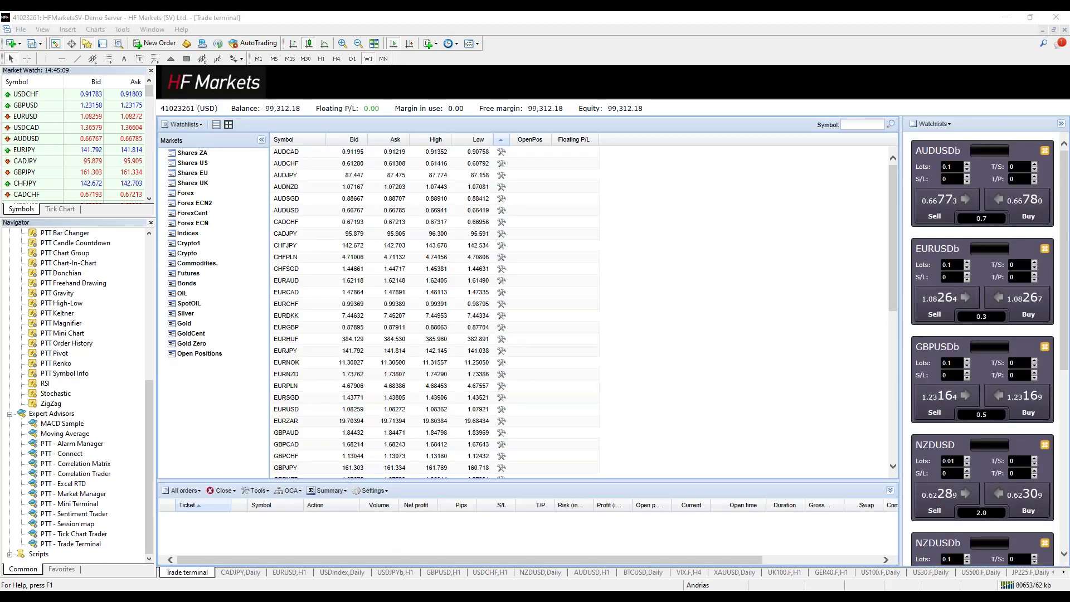
View the CADJPY,Daily chart and return to the Trade terminal.
left_click(238, 574)
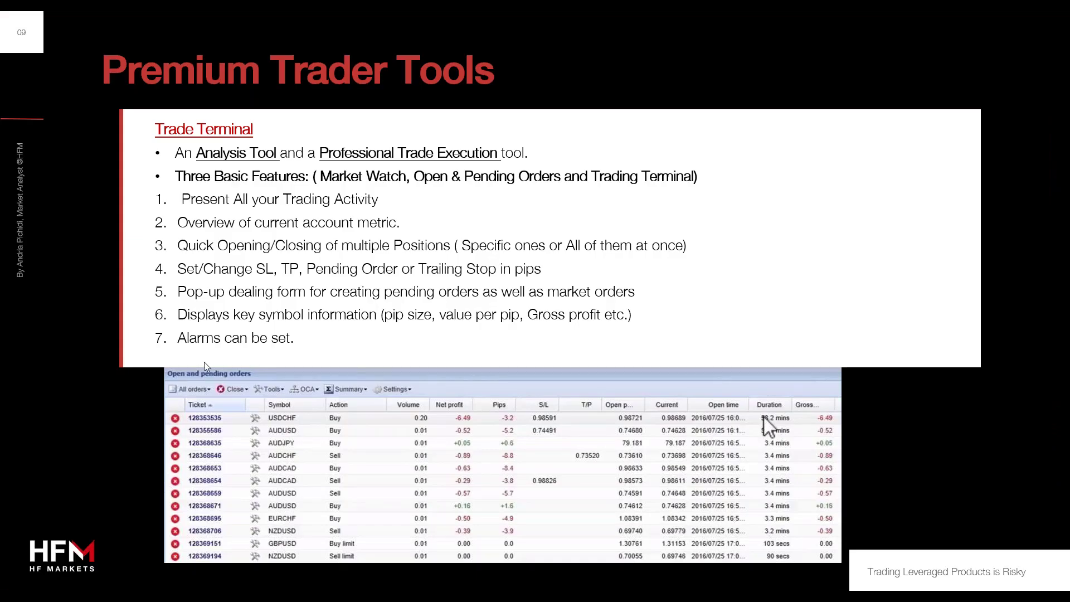
left_click(416, 357)
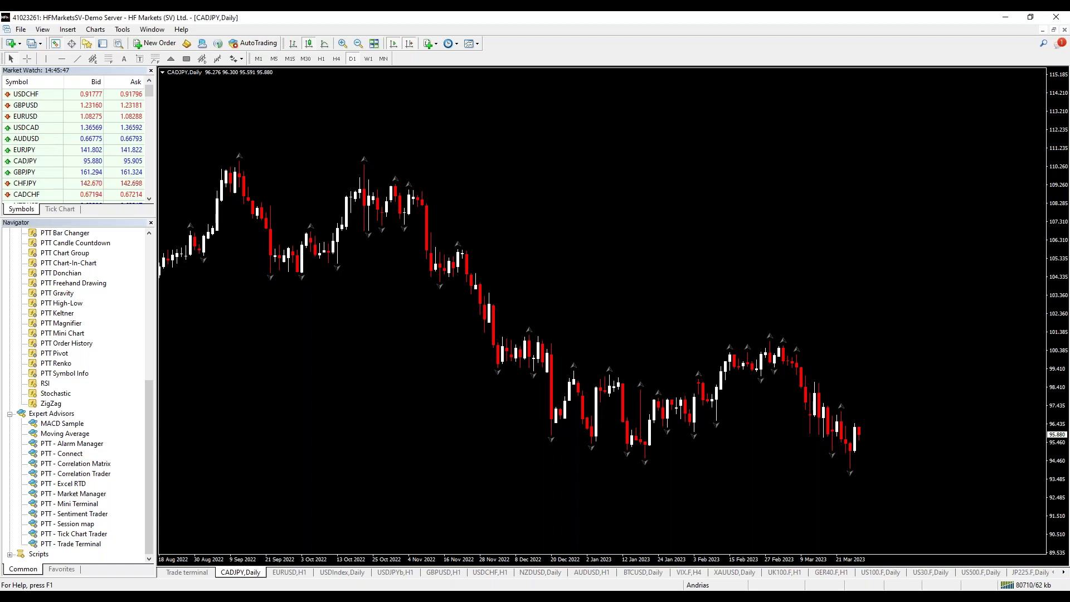
left_click(184, 574)
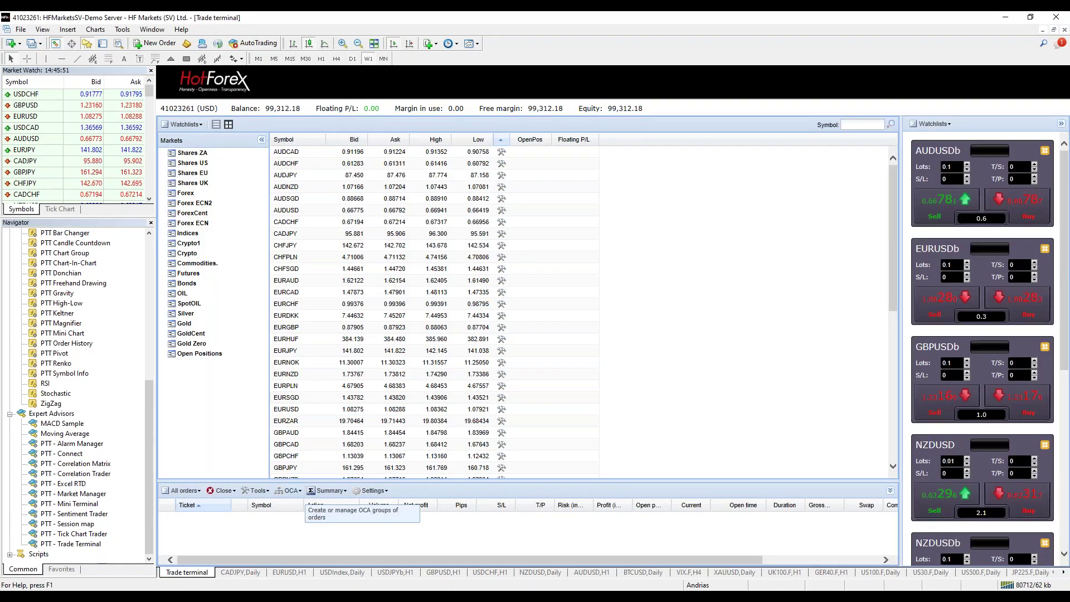
Try to create an OCA group from the order list and dismiss the error.
left_click(287, 491)
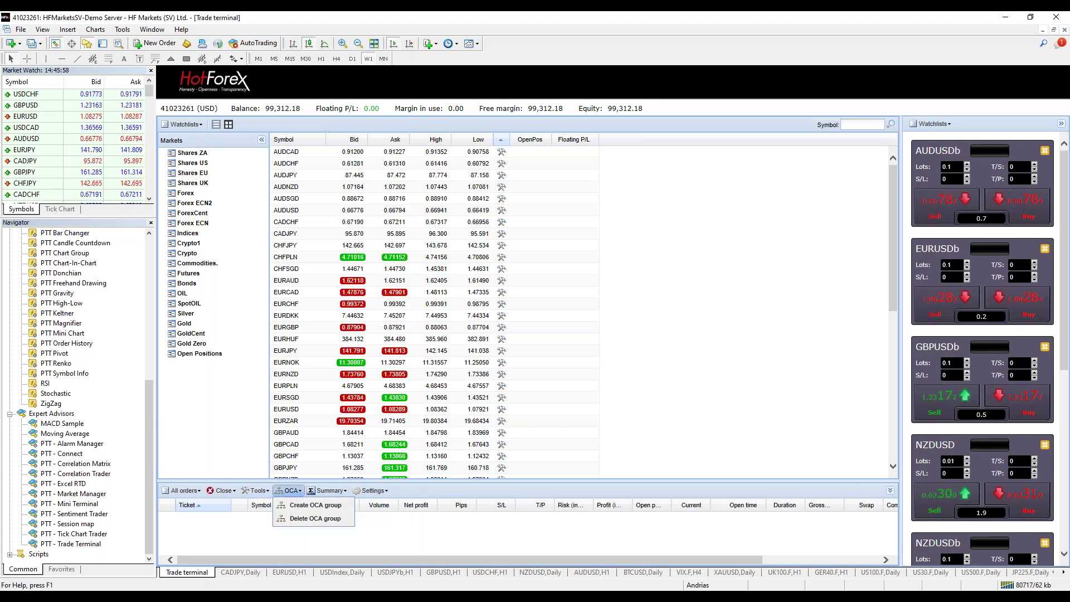
left_click(294, 505)
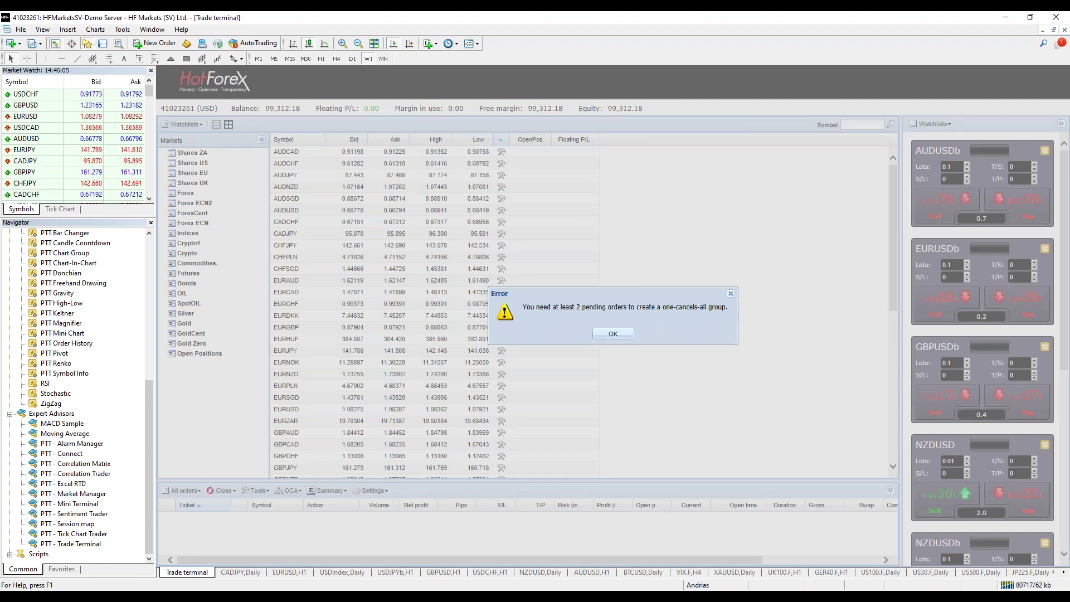
left_click(612, 334)
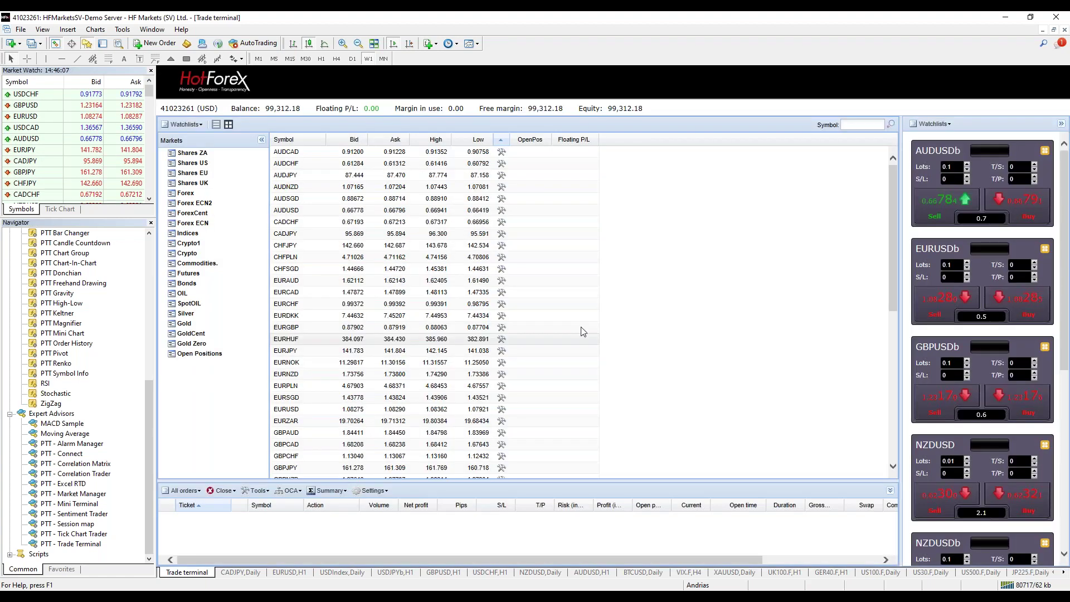
Look through the symbol options for EURDKK and AUDCAD in the market list.
left_click(501, 316)
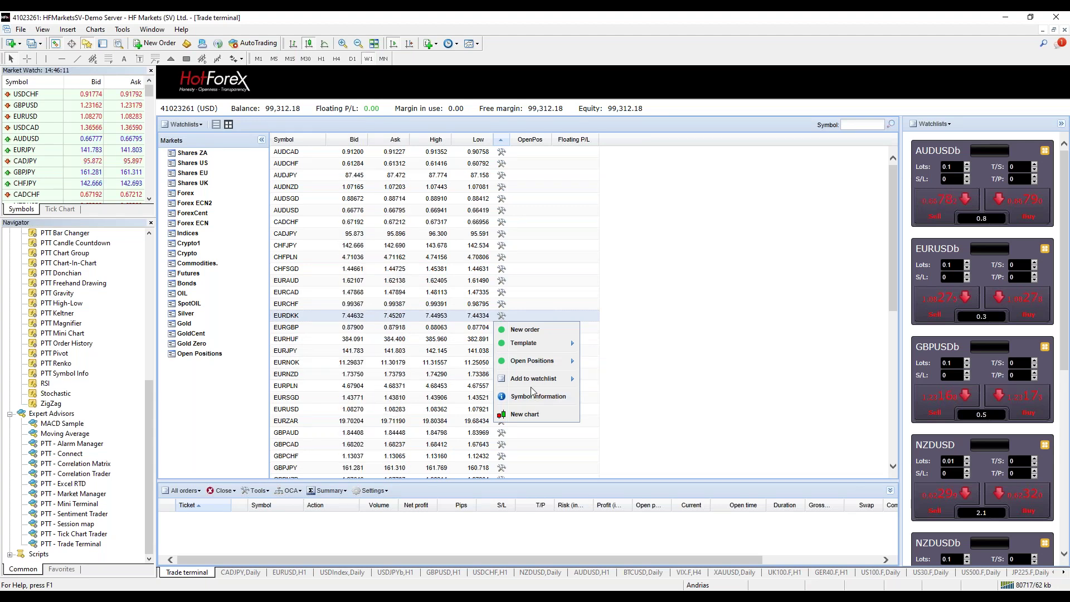
left_click(553, 365)
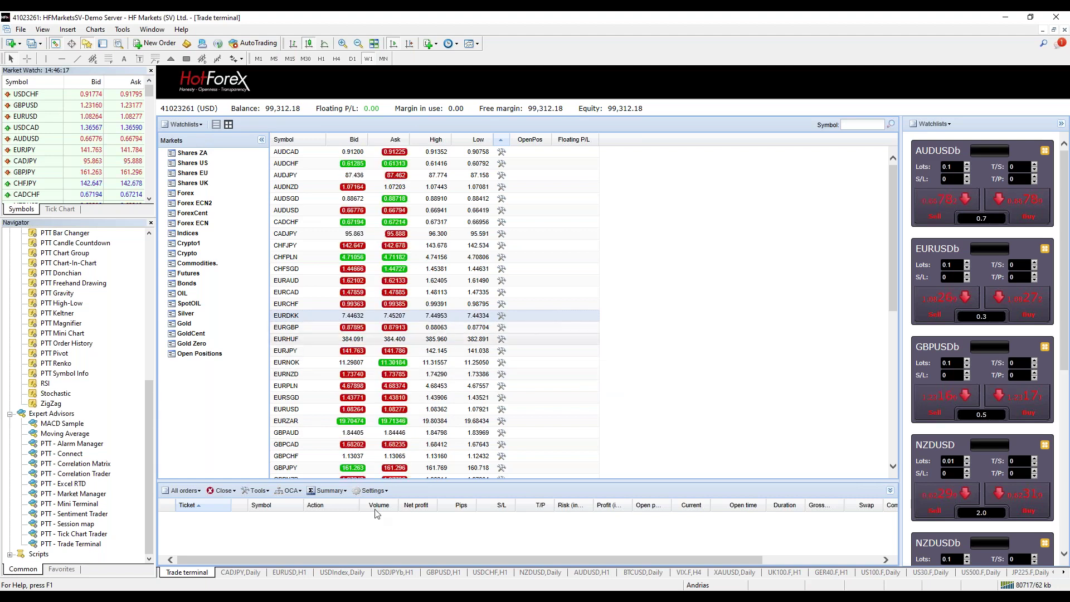
left_click(501, 316)
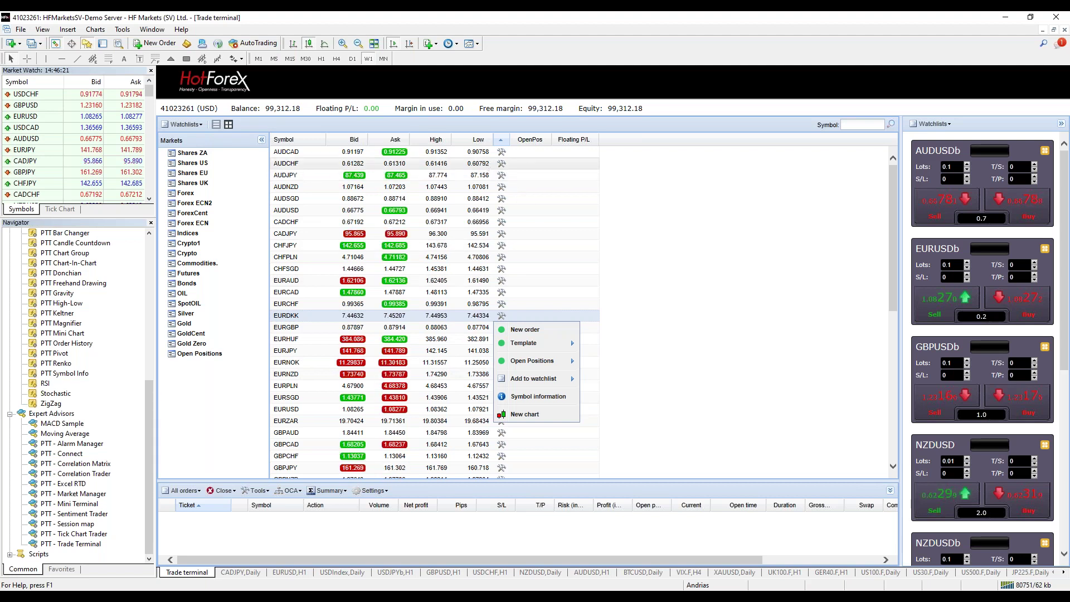
left_click(501, 152)
left_click(543, 201)
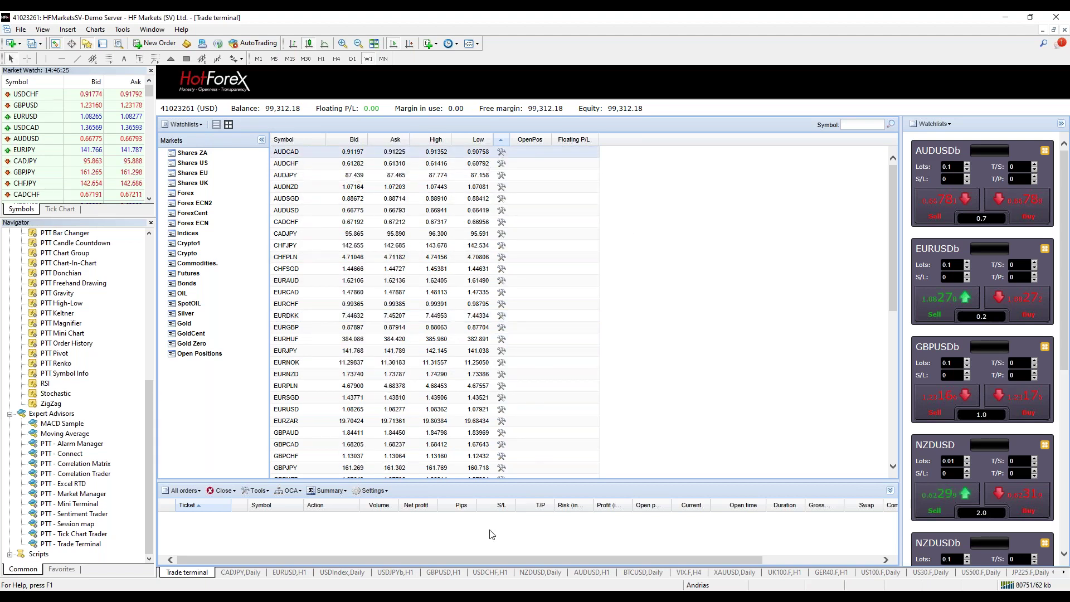
Check the order list filters, try to place a 0.1-lot AUDUSDb buy order, and dismiss the error.
left_click(189, 491)
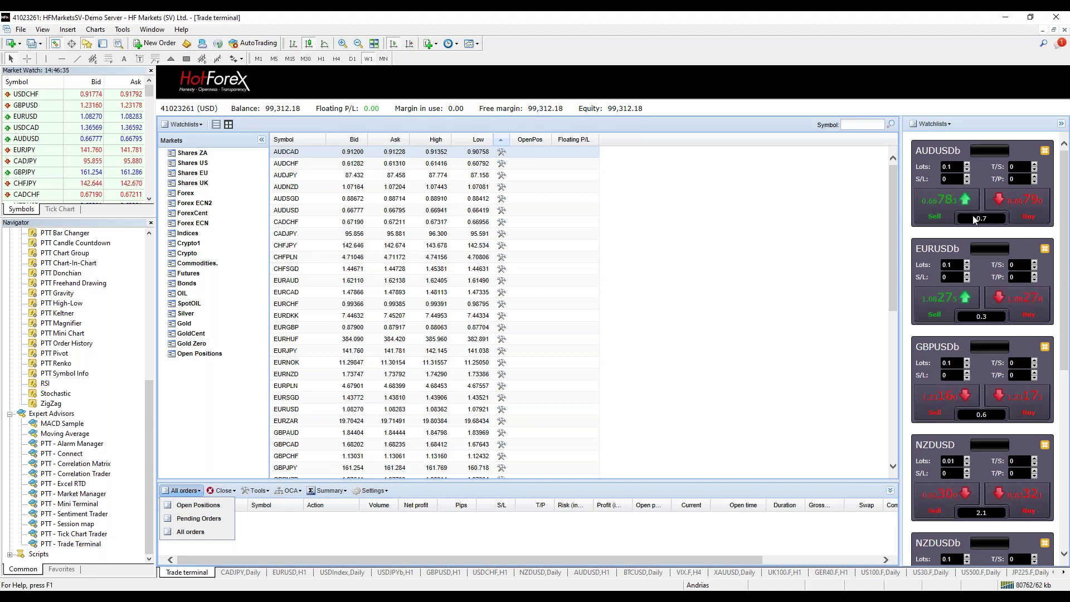
left_click(1019, 212)
left_click(536, 347)
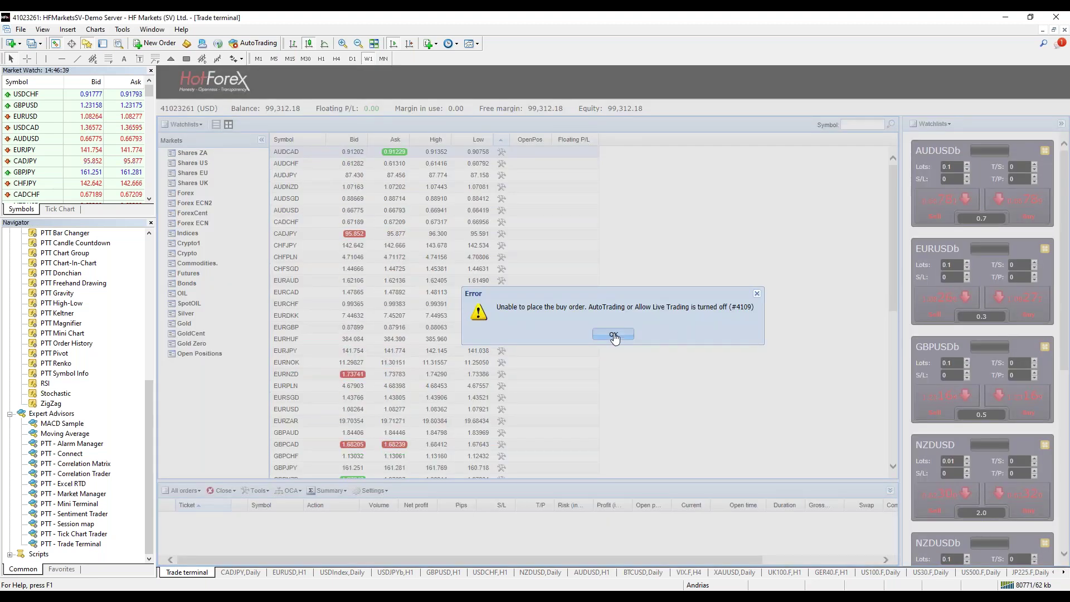
left_click(613, 335)
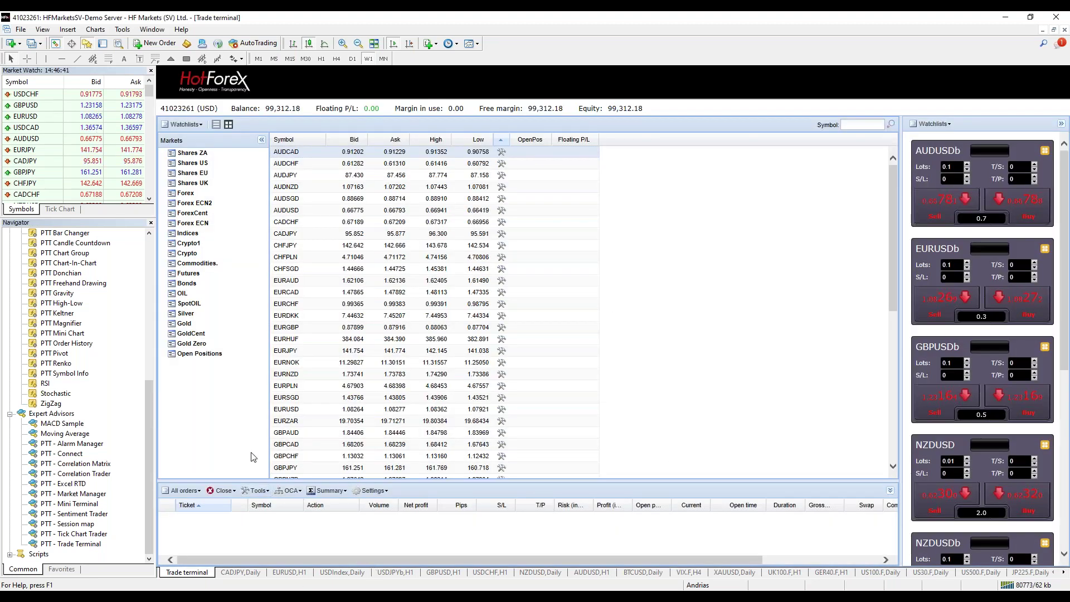
Open the CADJPY chart and move the Mini terminal window away from the one-click trading box.
left_click(241, 572)
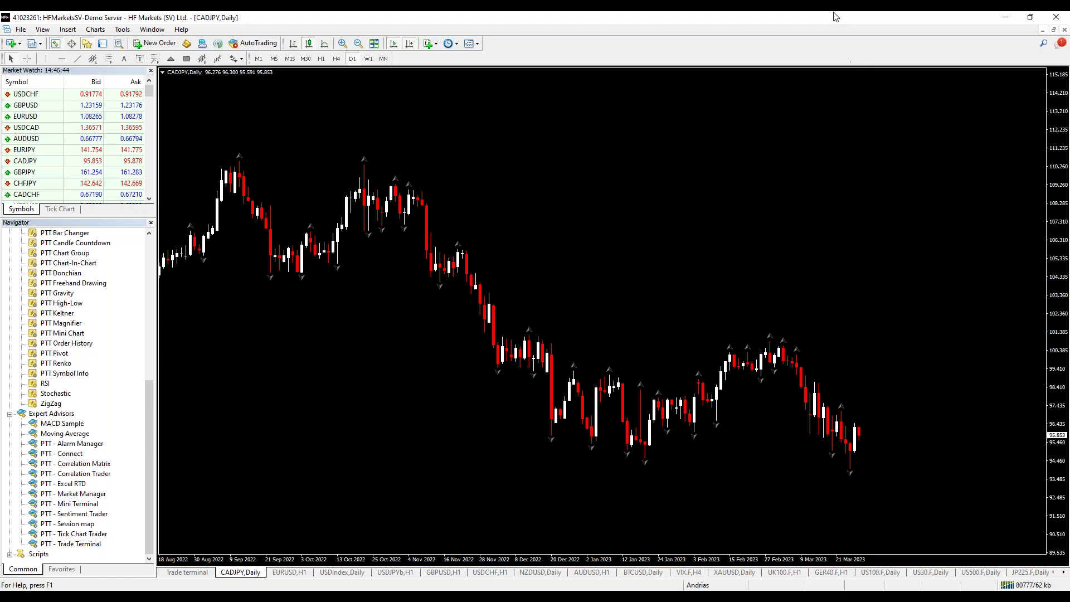
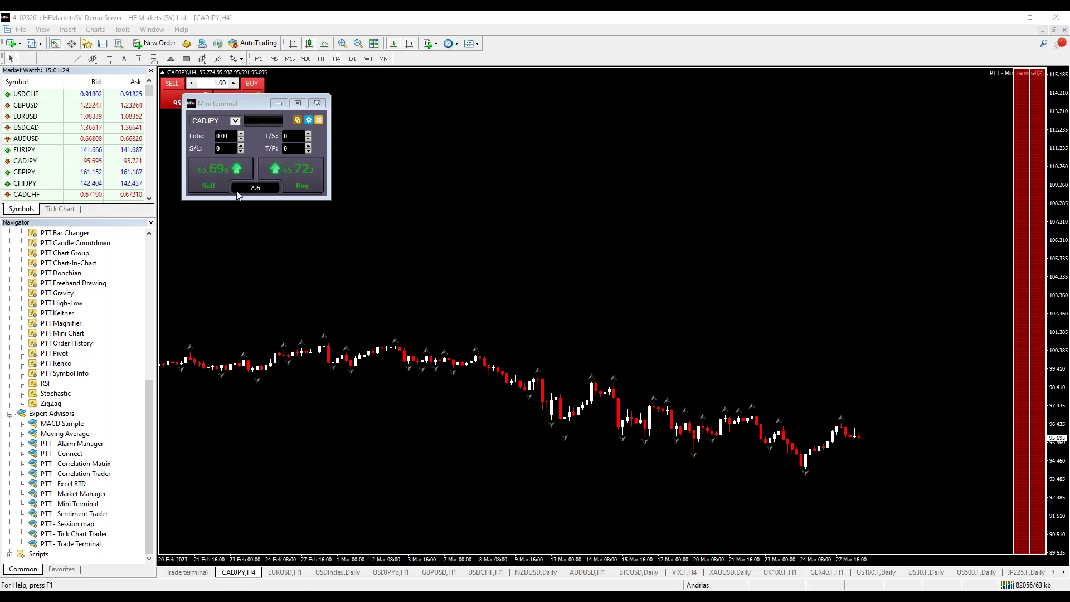
left_click_drag(219, 105, 378, 162)
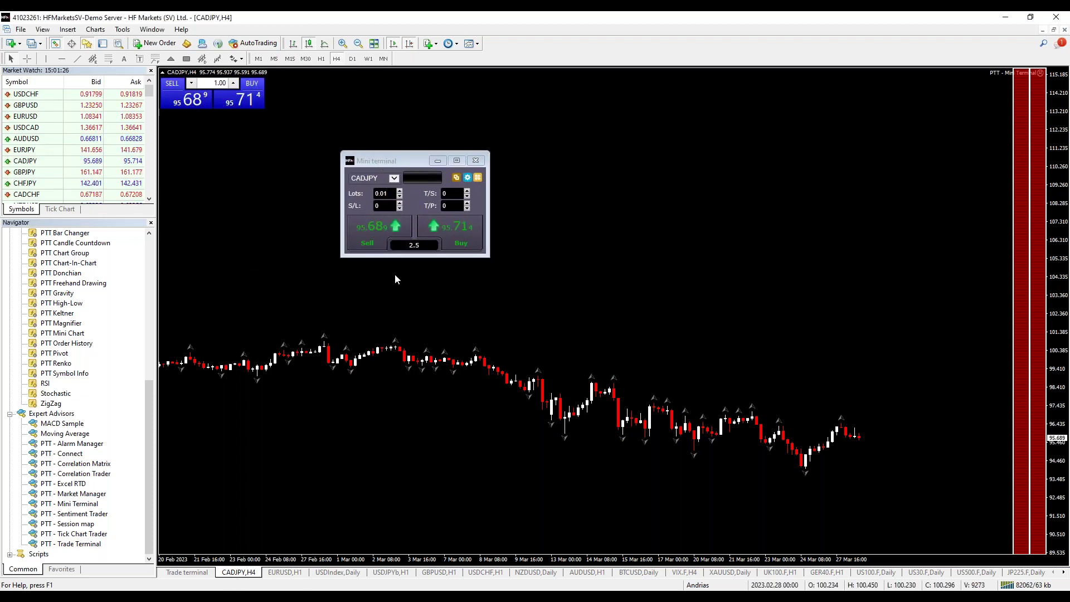
Switch the Mini terminal's symbol to BTCEUR and on to CHEVRON.
left_click(394, 179)
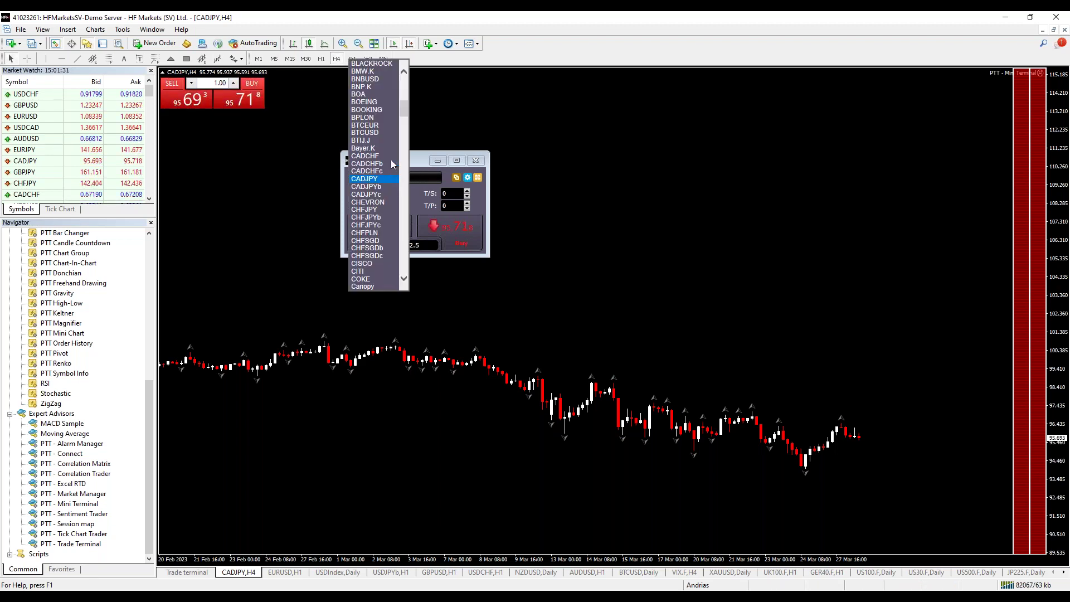
left_click(363, 123)
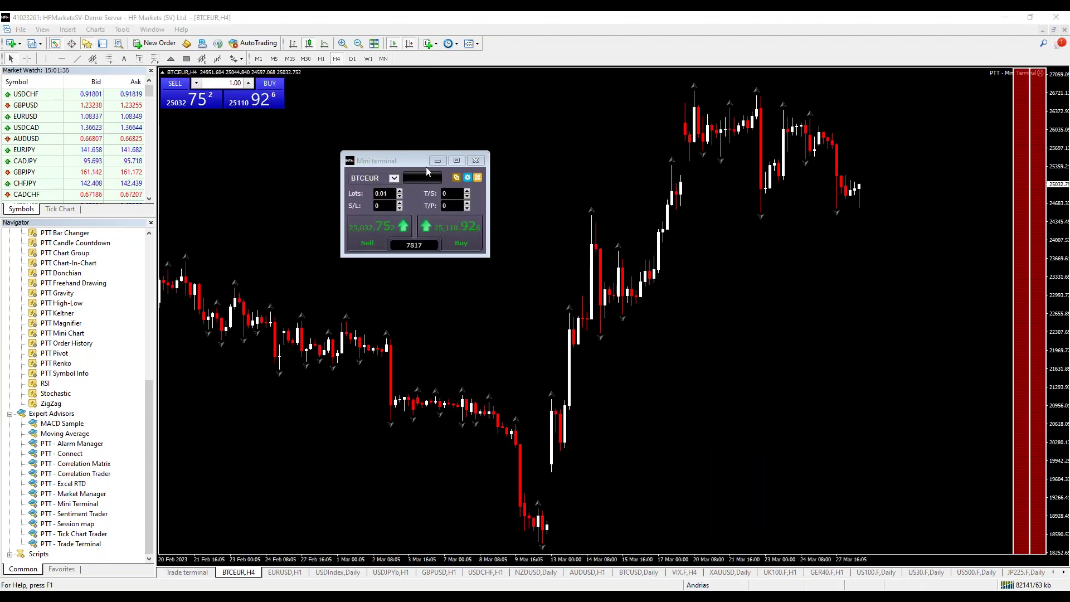
left_click(393, 177)
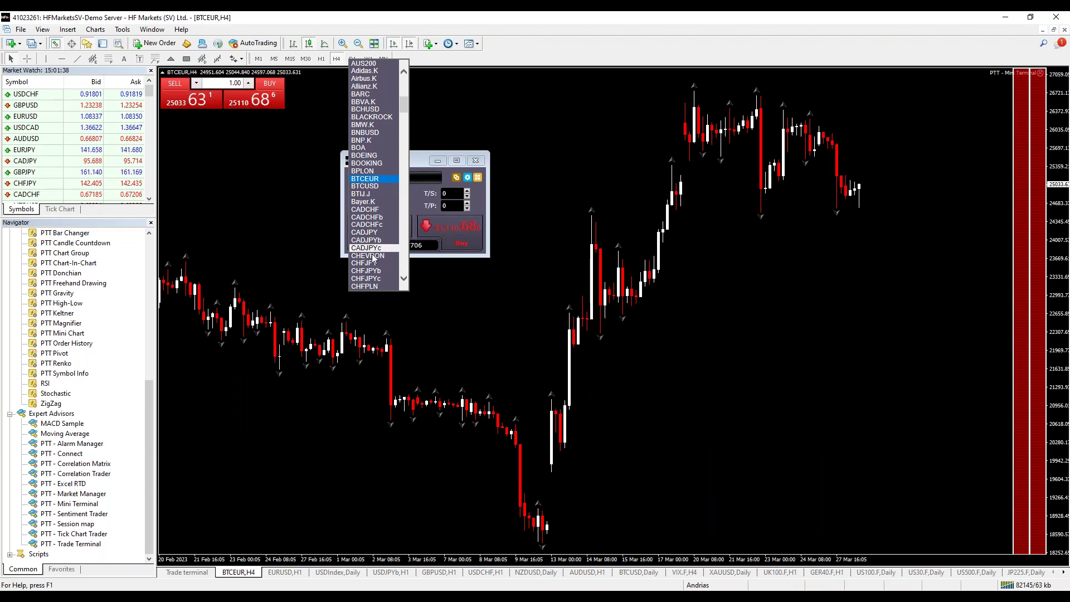
left_click(372, 255)
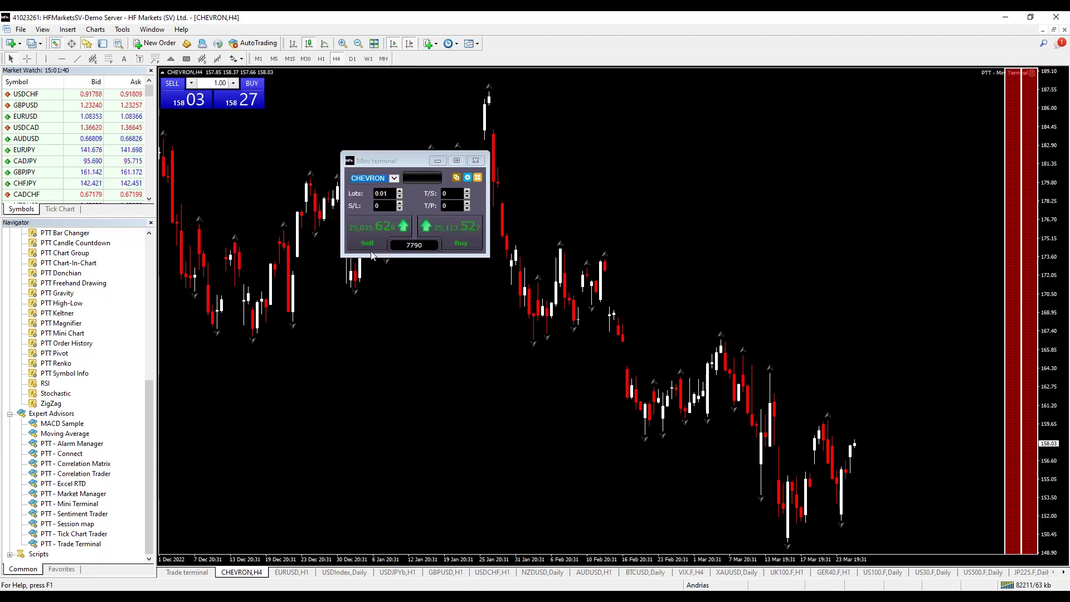
Browse the Mini terminal's symbol list and change its symbol to AUDCADb.
left_click(376, 178)
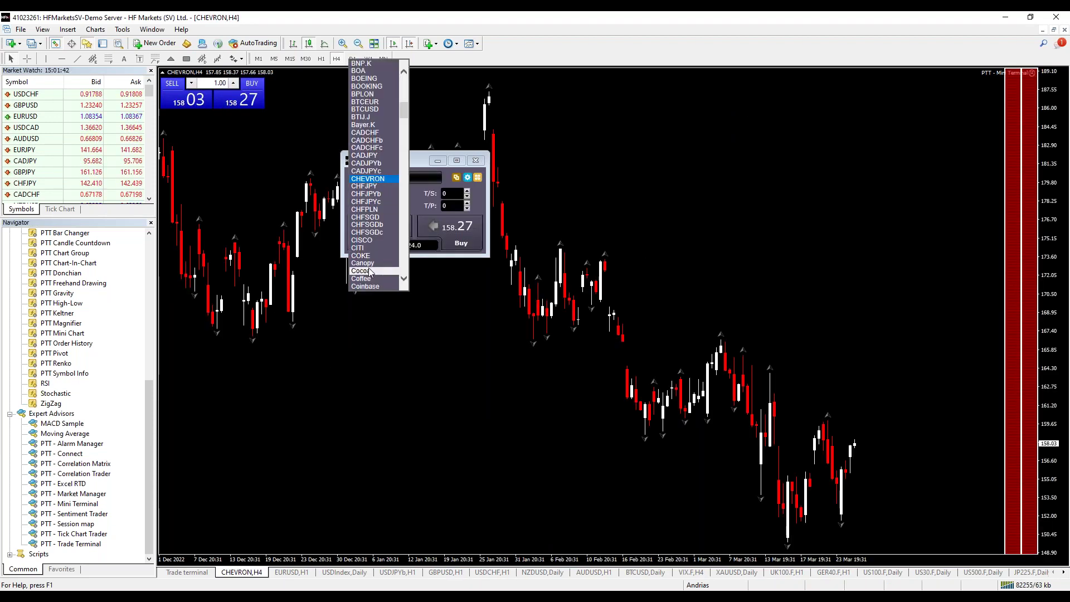
scroll(377, 219, "up", 9)
scroll(377, 219, "down", 20)
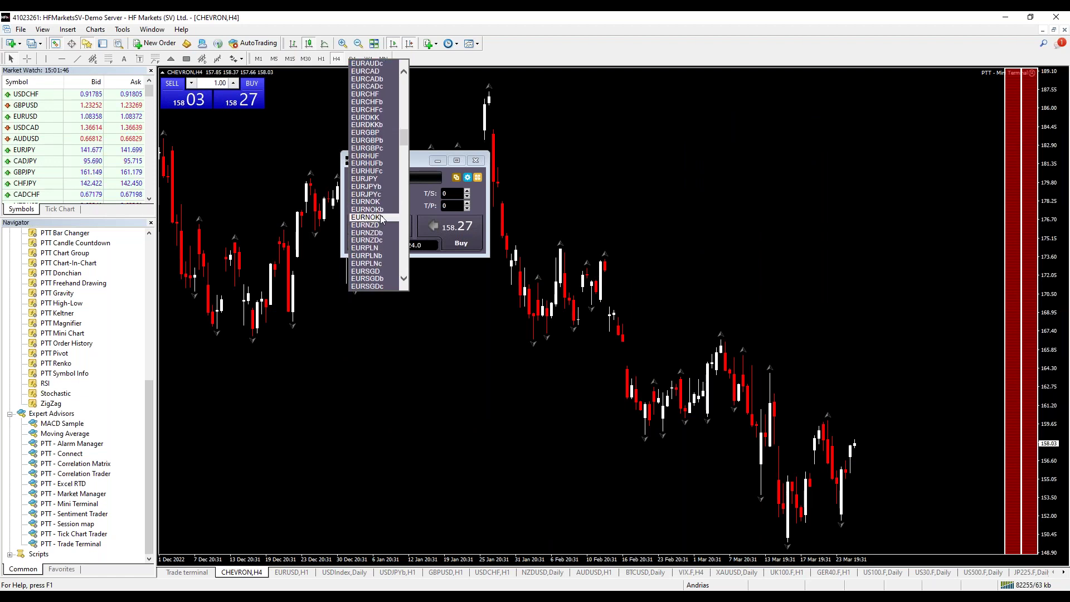
scroll(373, 255, "down", 8)
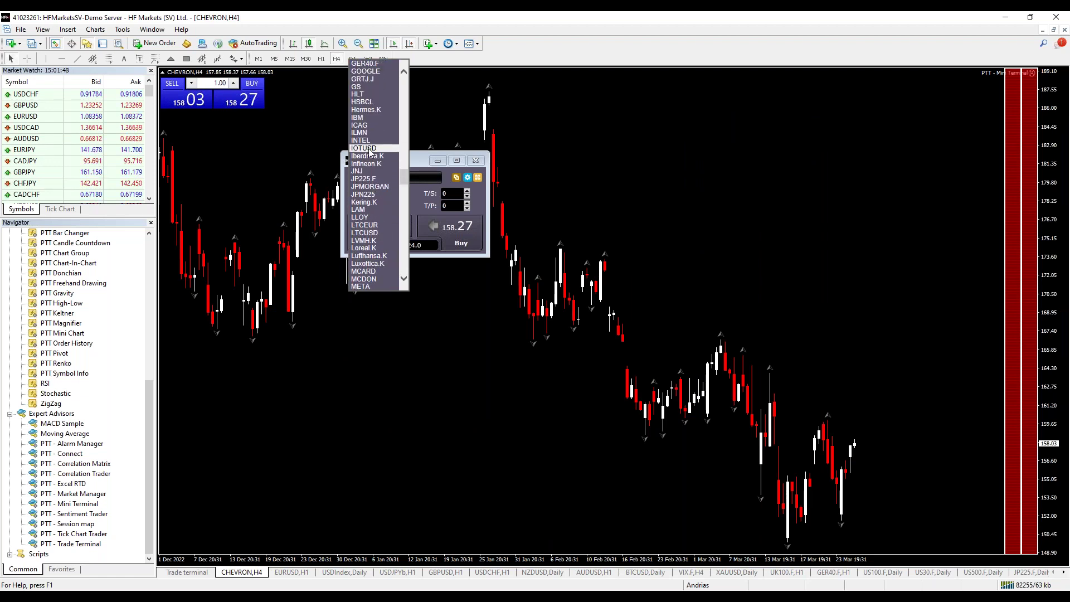
scroll(406, 175, "up", 1)
left_click_drag(407, 174, 416, 51)
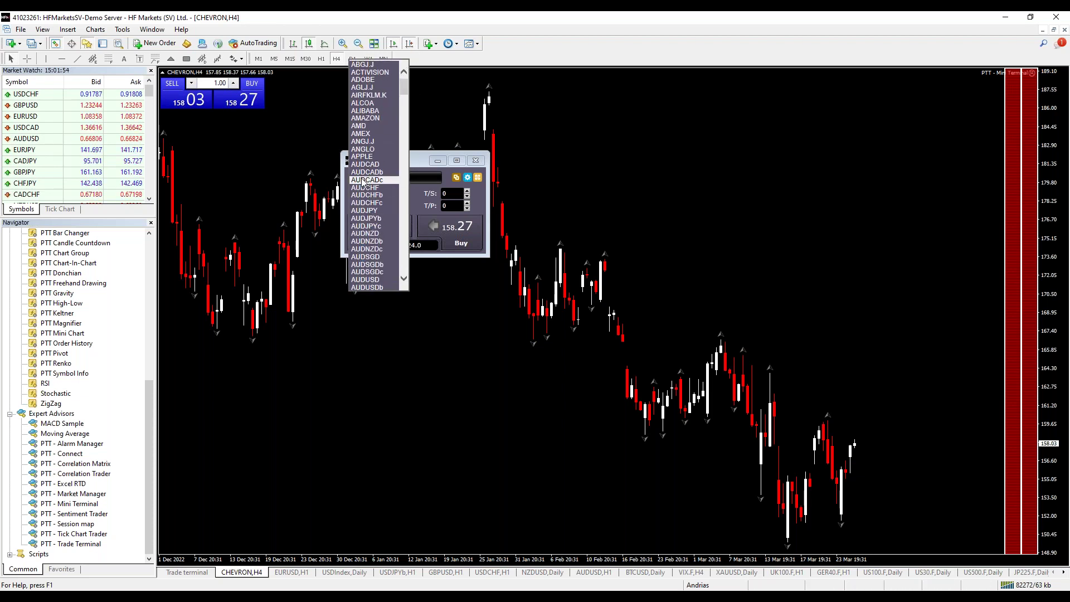
left_click(366, 172)
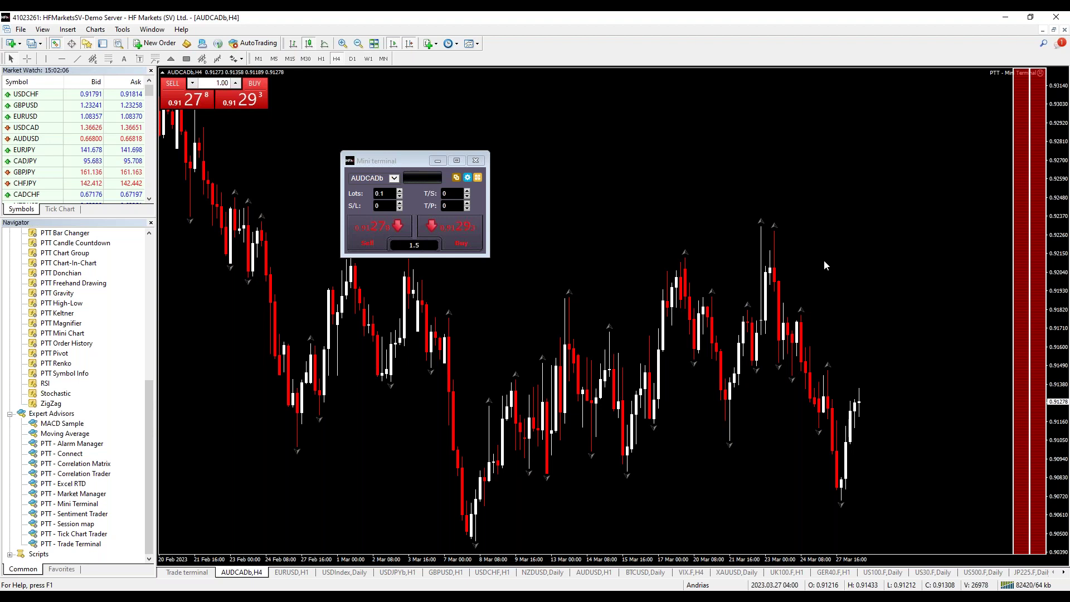
Expand the Mini terminal into its full view docked beside the AUDCADb,H4 chart.
left_click(477, 177)
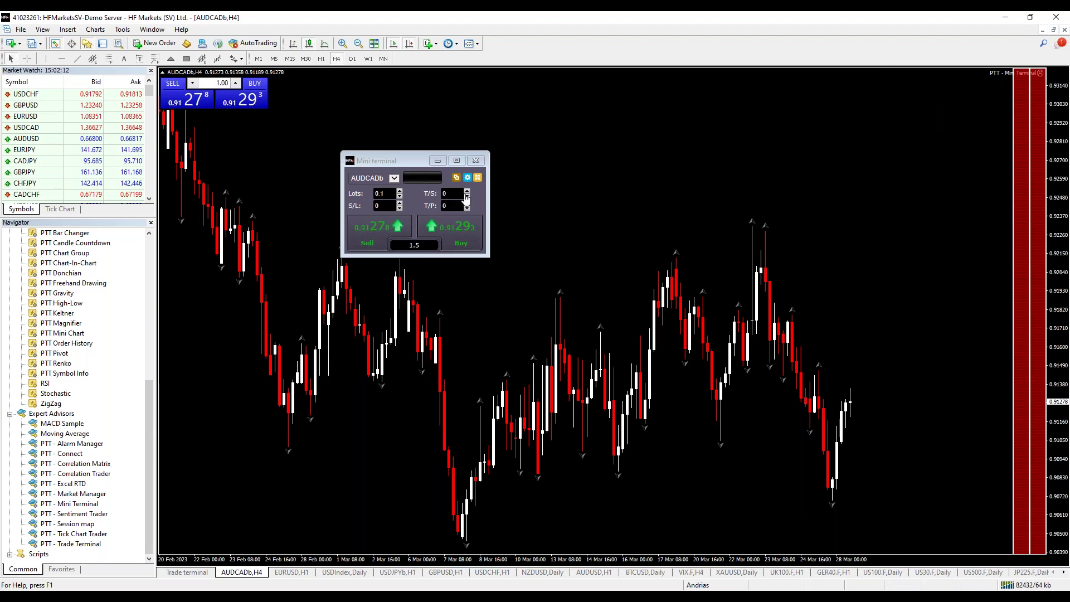
scroll(334, 201, "down", 5)
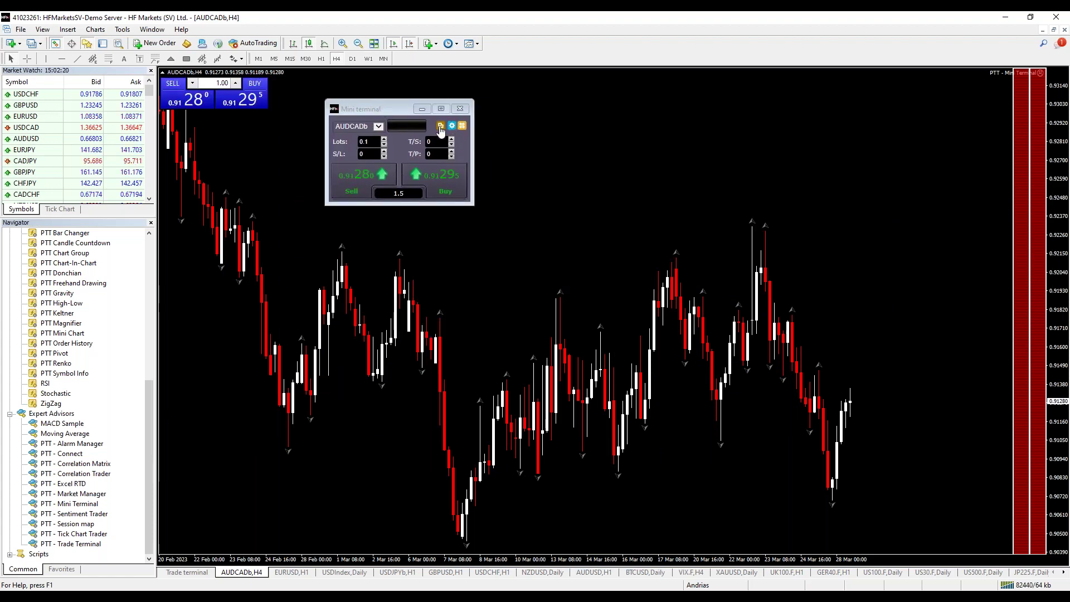
left_click(441, 109)
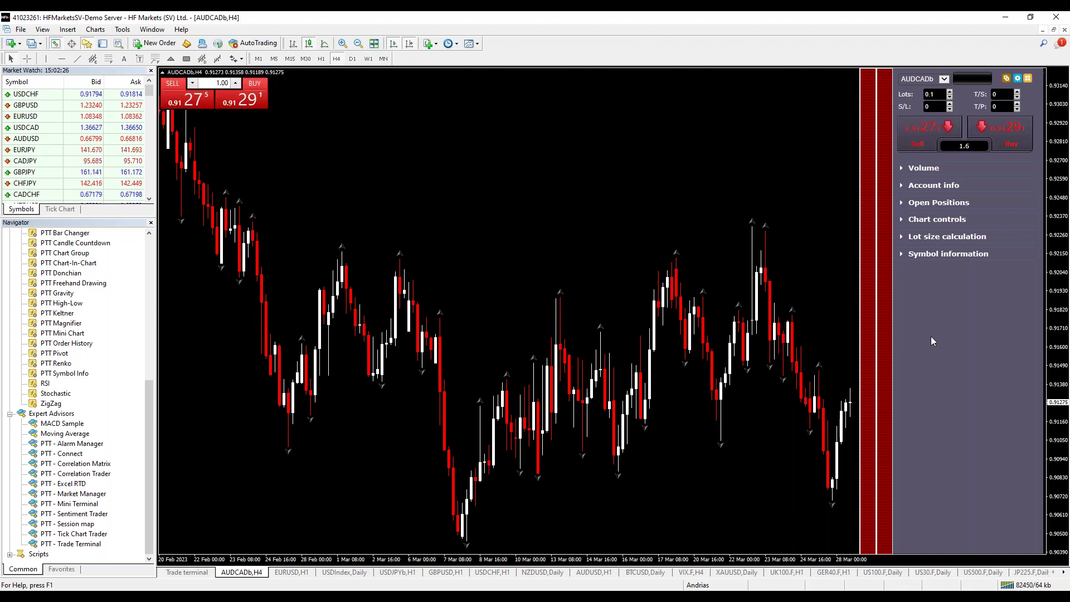
Expand the Mini terminal's Volume, Account info, Open Positions, Chart controls, Lot size calculation and Symbol information sections.
left_click(906, 169)
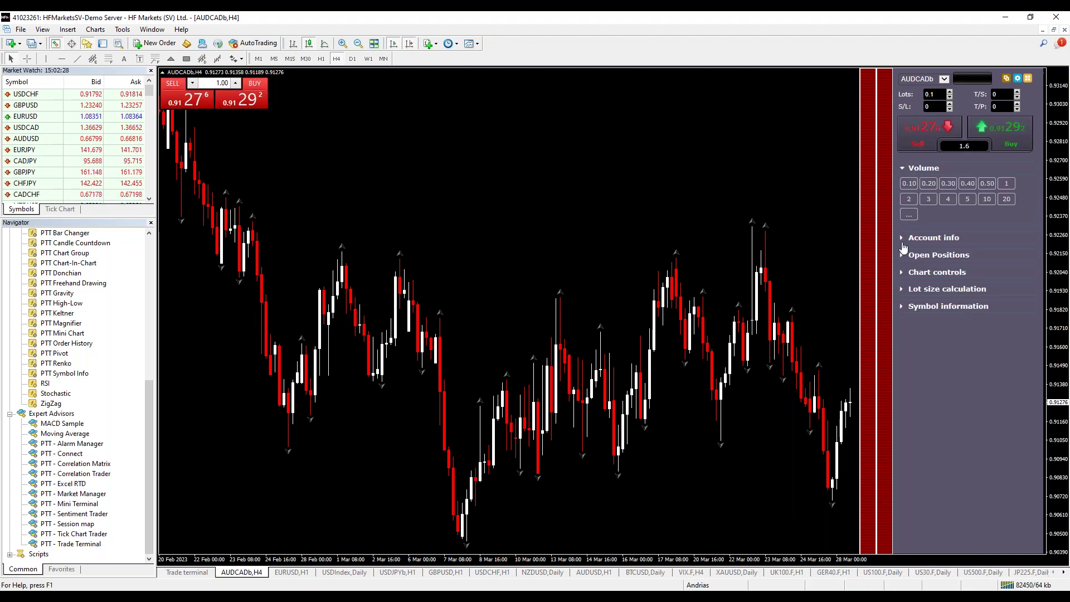
left_click(904, 245)
left_click(902, 324)
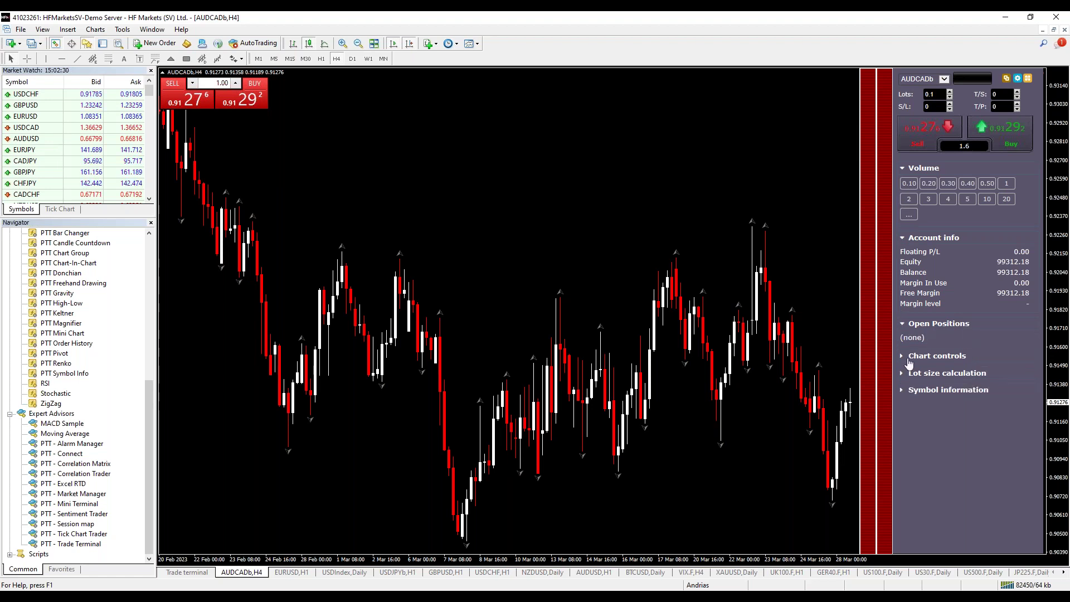
left_click(908, 357)
left_click(907, 465)
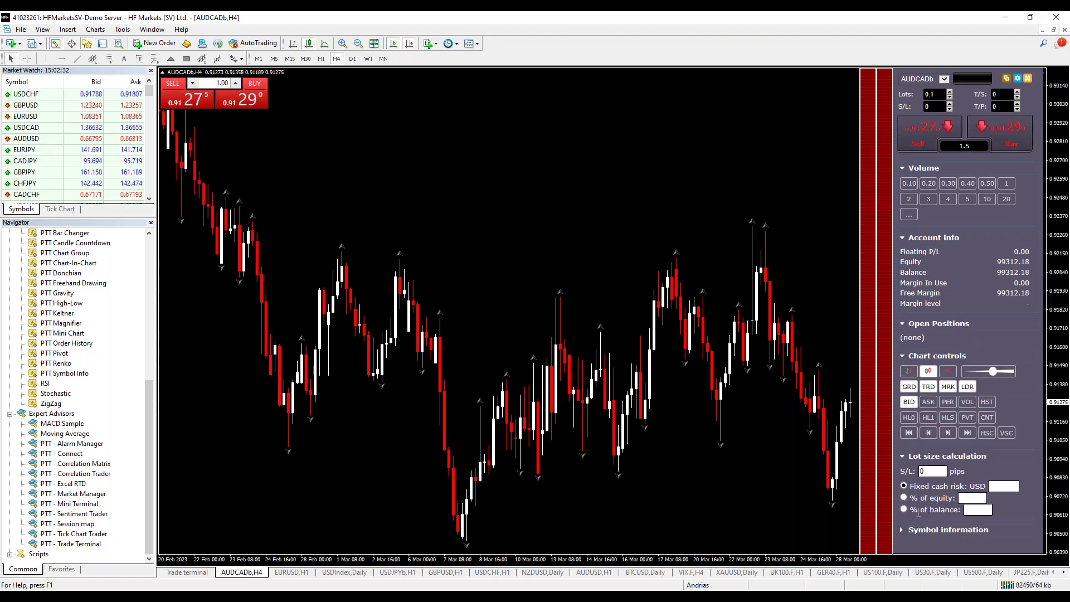
left_click(908, 536)
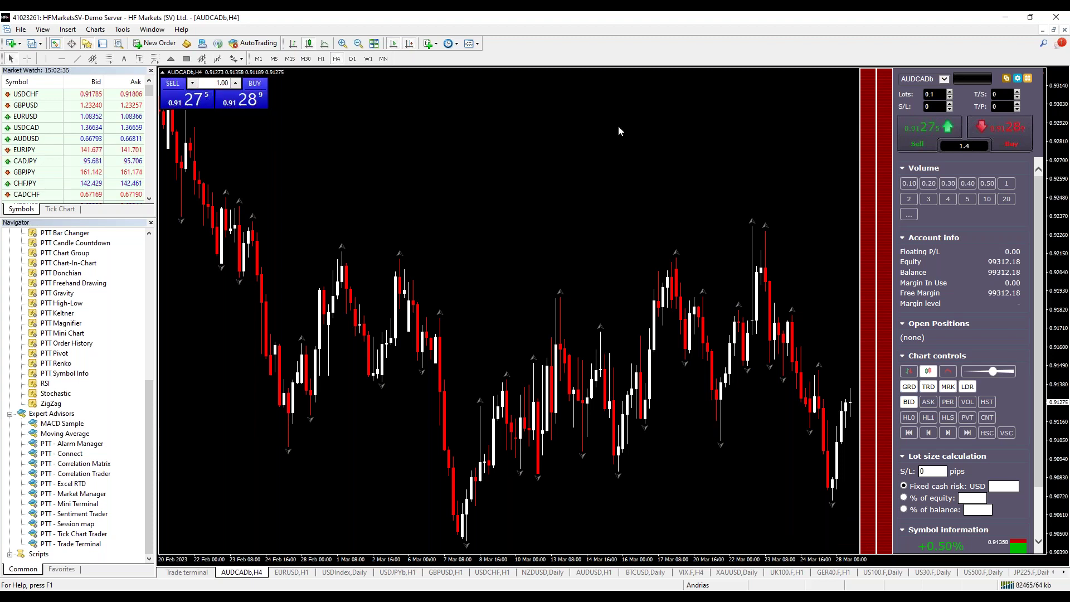
Set the fixed cash risk in the lot size calculation to USD 50.
scroll(964, 345, "down", 1)
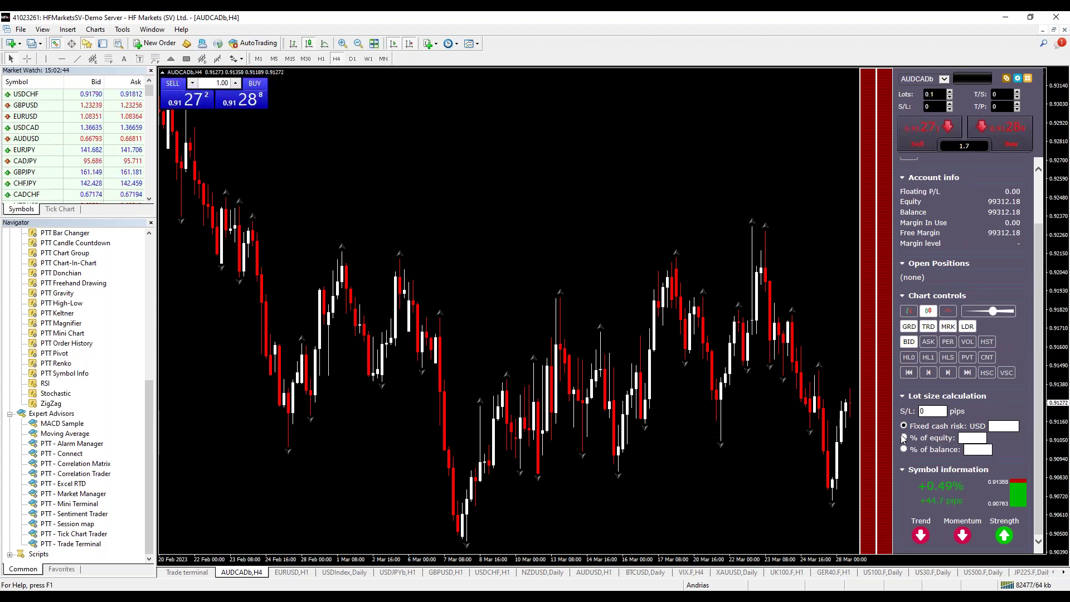
left_click(945, 410)
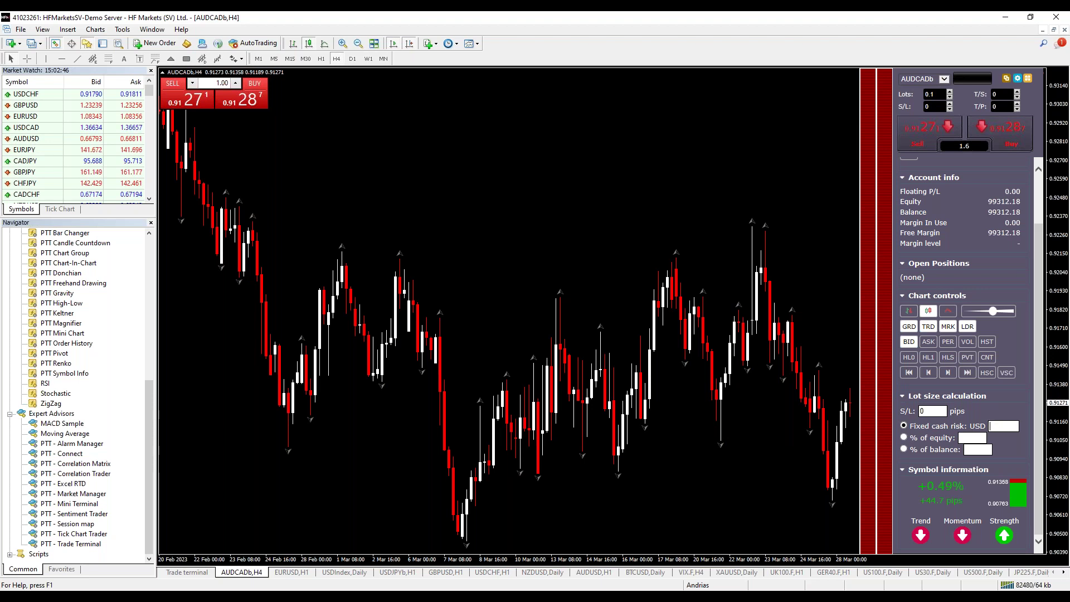
left_click(1003, 426)
type("50")
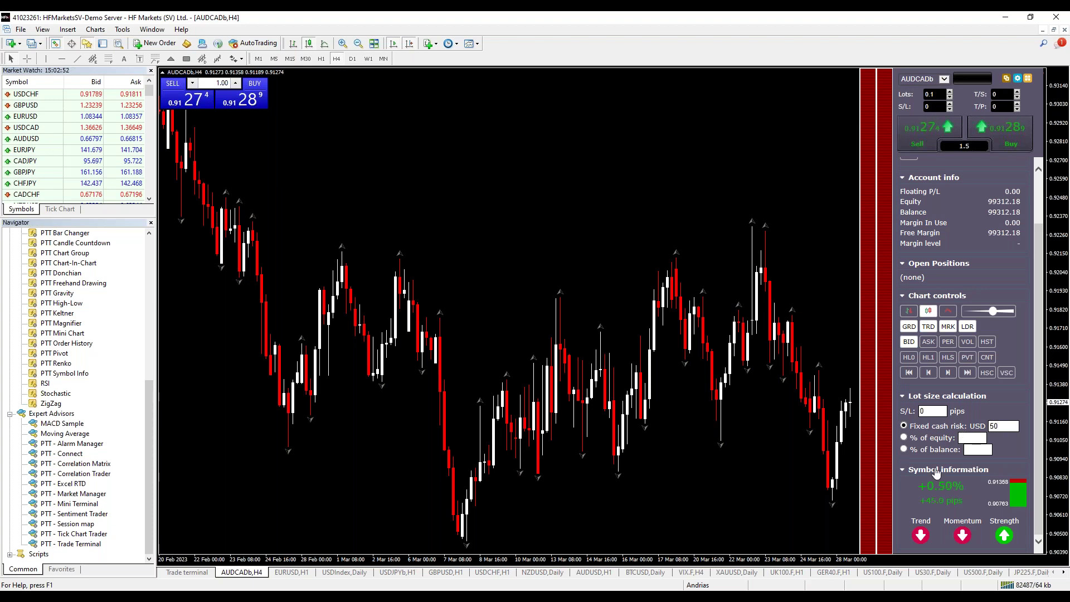
Try the chart types in the Mini terminal's chart controls and set the AUDCADb,H4 chart to bars.
left_click(905, 310)
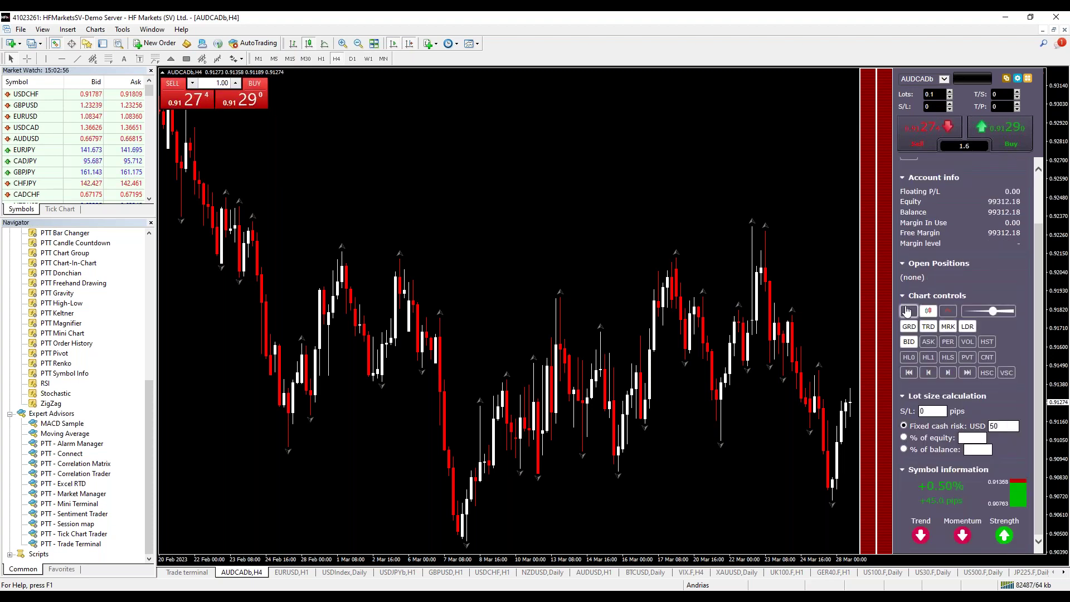
left_click(909, 311)
left_click(928, 311)
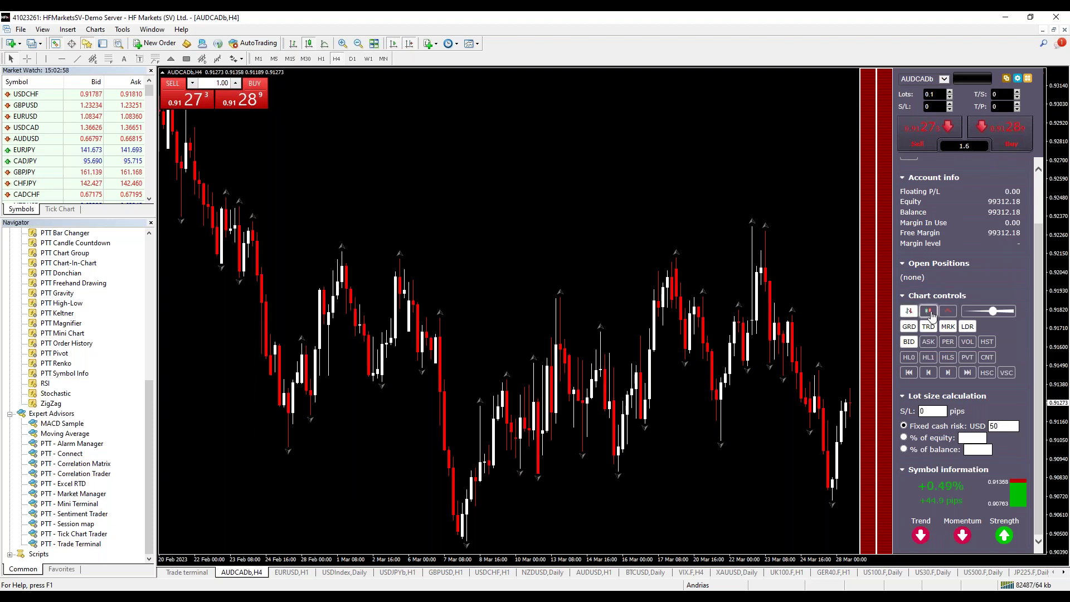
left_click(948, 312)
left_click(908, 311)
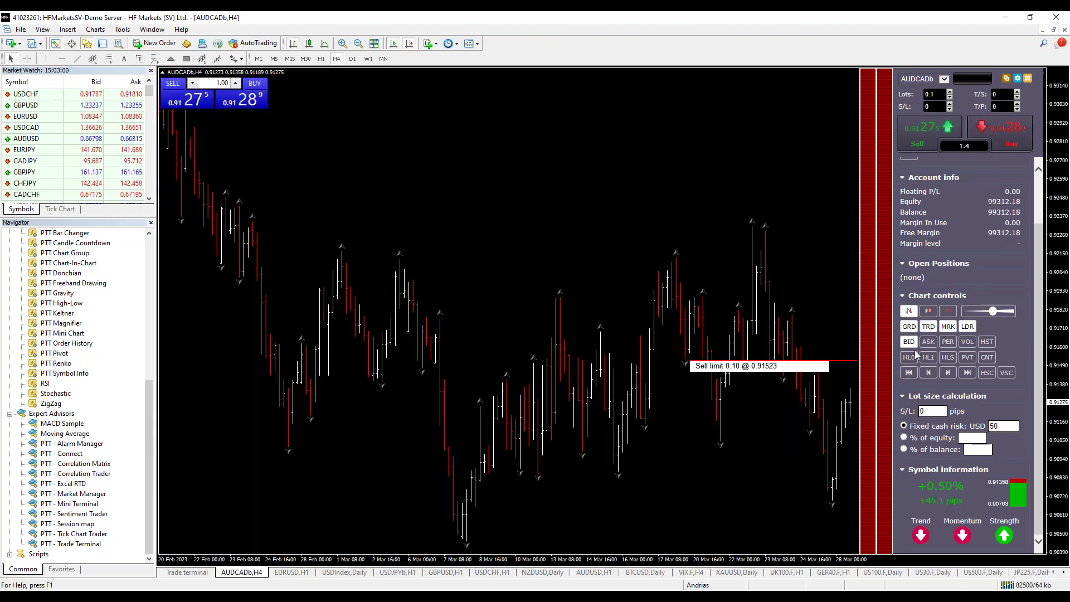
Set the AUDCADb,H4 chart to candlesticks, zoomed in to the maximum on its latest bars.
left_click(944, 311)
left_click(928, 310)
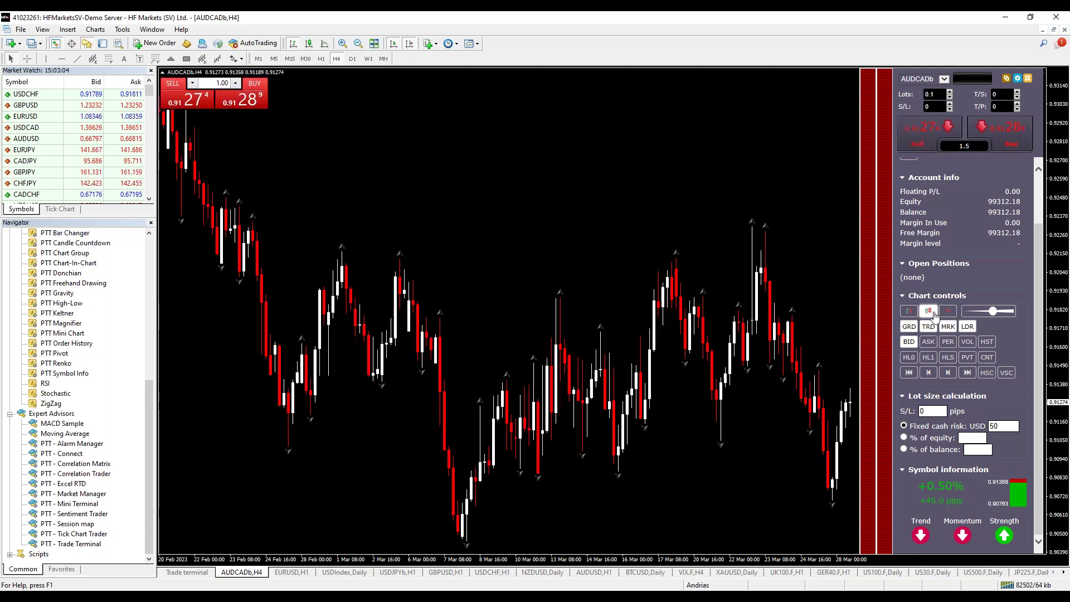
left_click(999, 318)
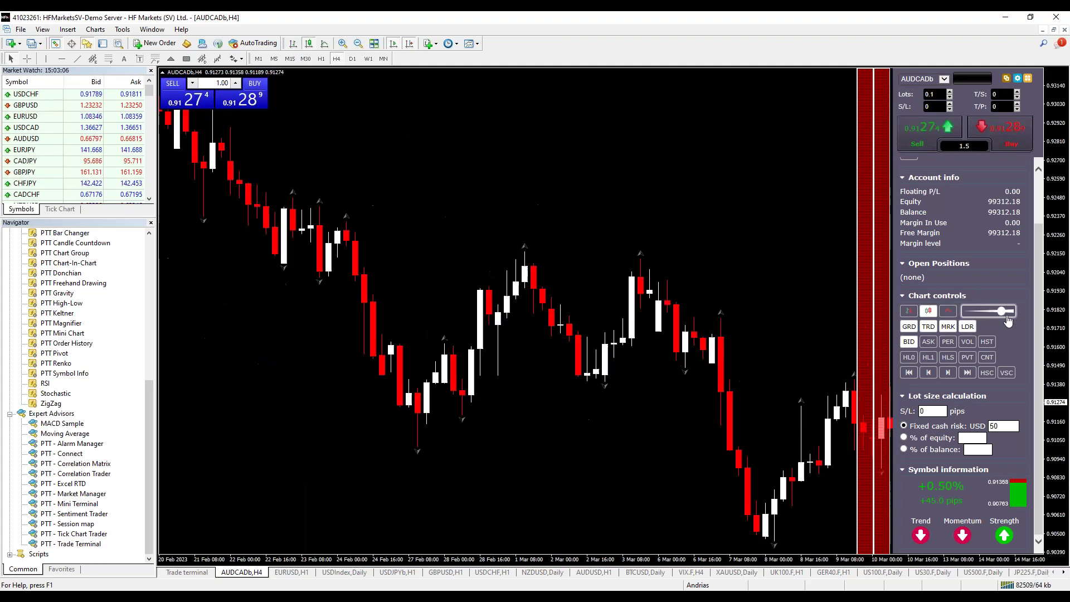
left_click(1009, 310)
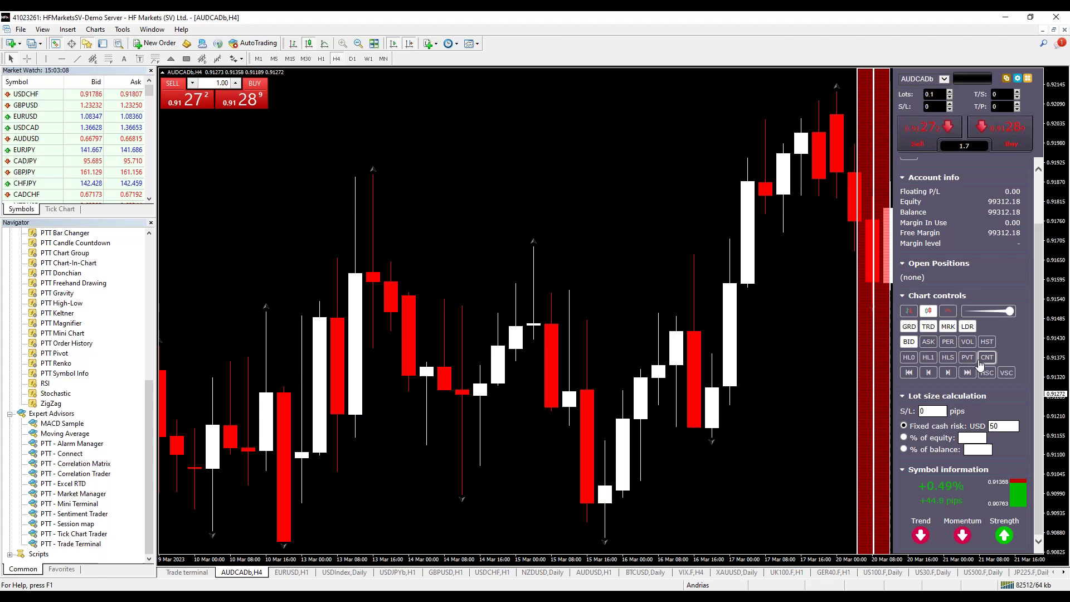
left_click(984, 370)
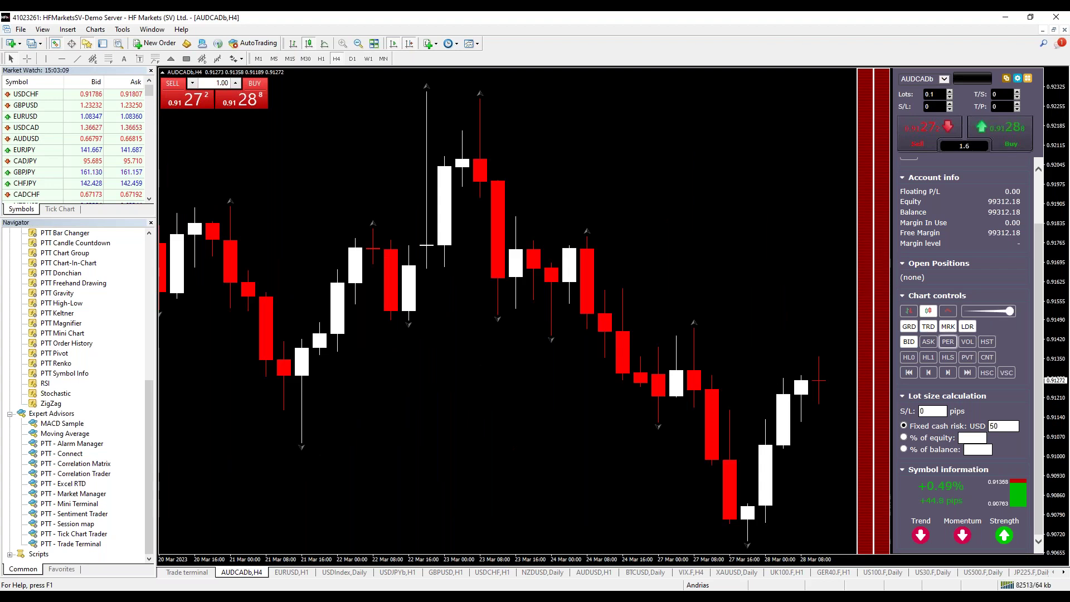
Show the ask price line and try the horizontal and vertical scrolling options, keeping horizontal scrolling (HSC) enabled.
left_click(929, 342)
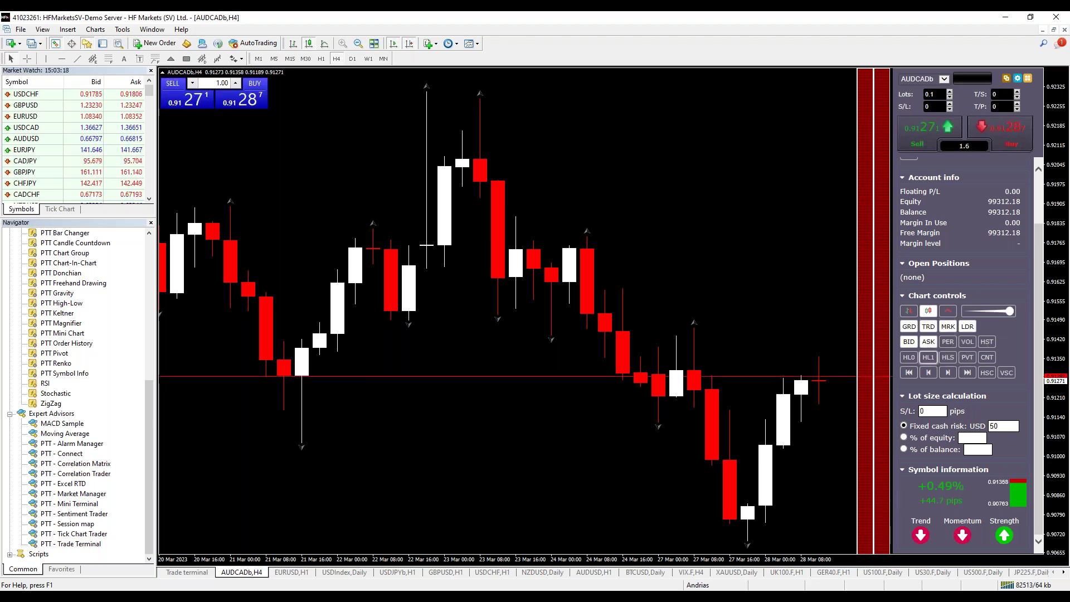
left_click(946, 373)
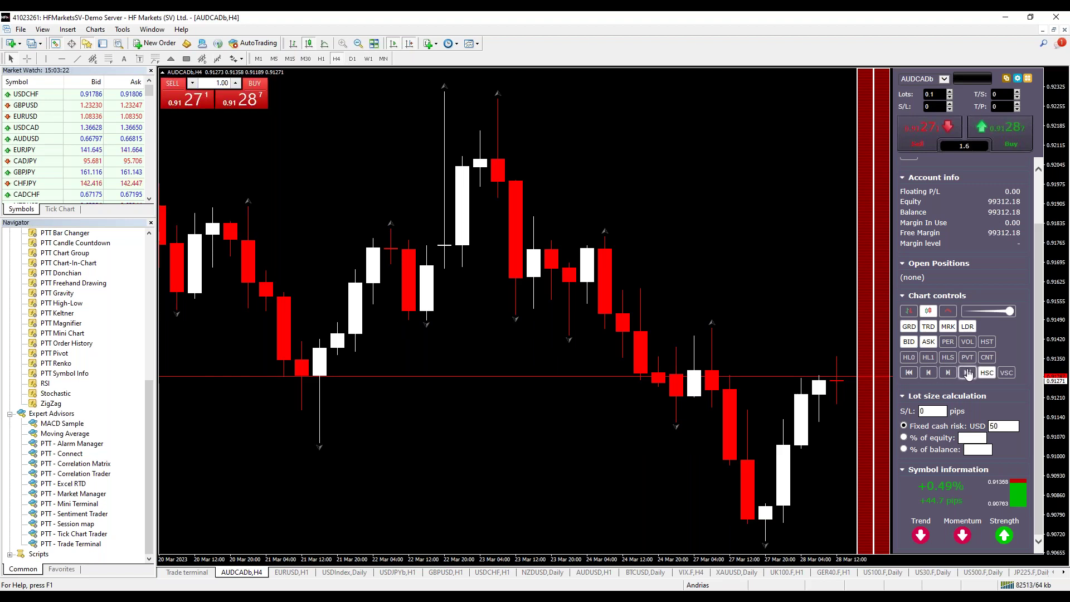
left_click(968, 373)
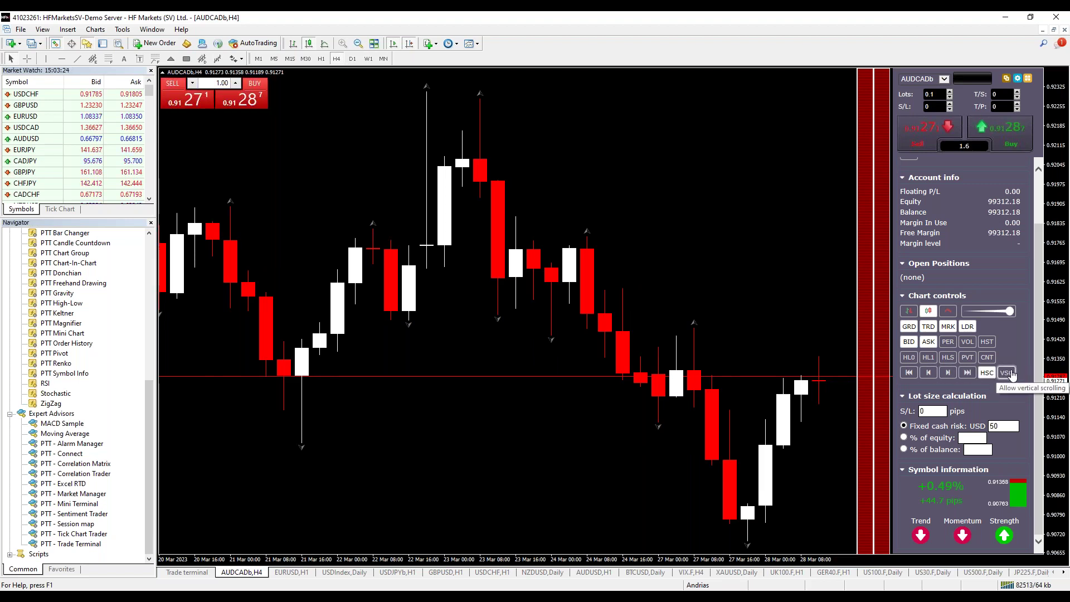
left_click(1011, 374)
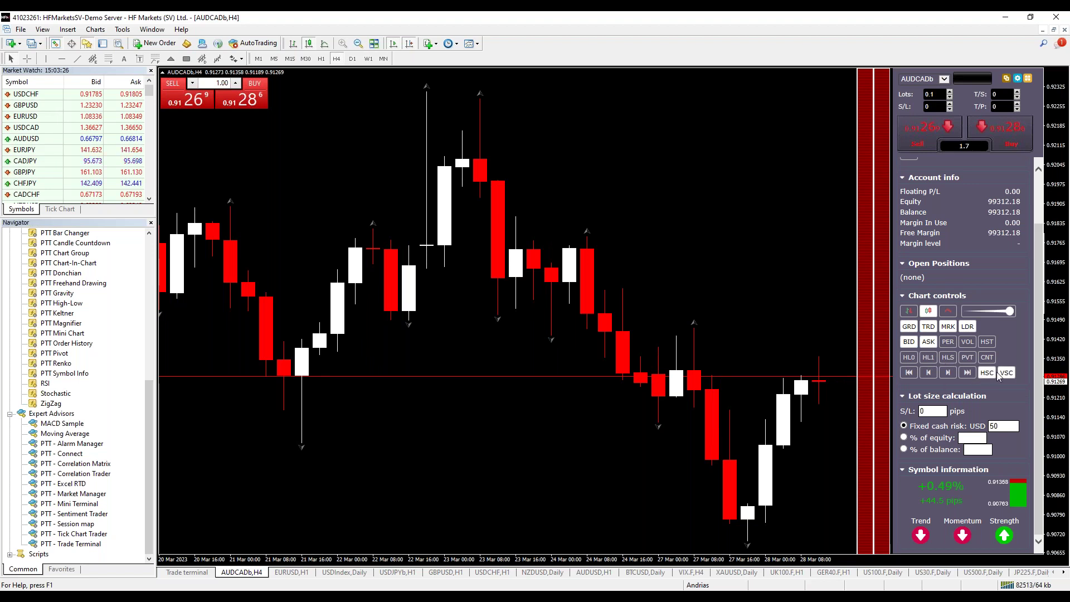
left_click(989, 372)
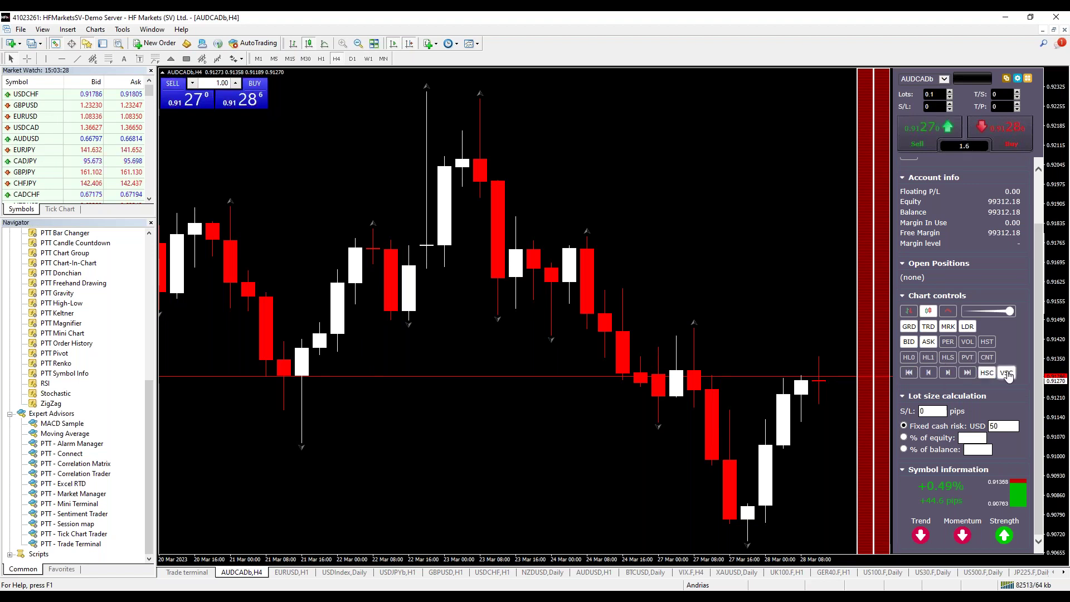
Try the candle countdown toggle in the chart controls and keep the countdown shown on the AUDCADb,H4 chart.
left_click(988, 357)
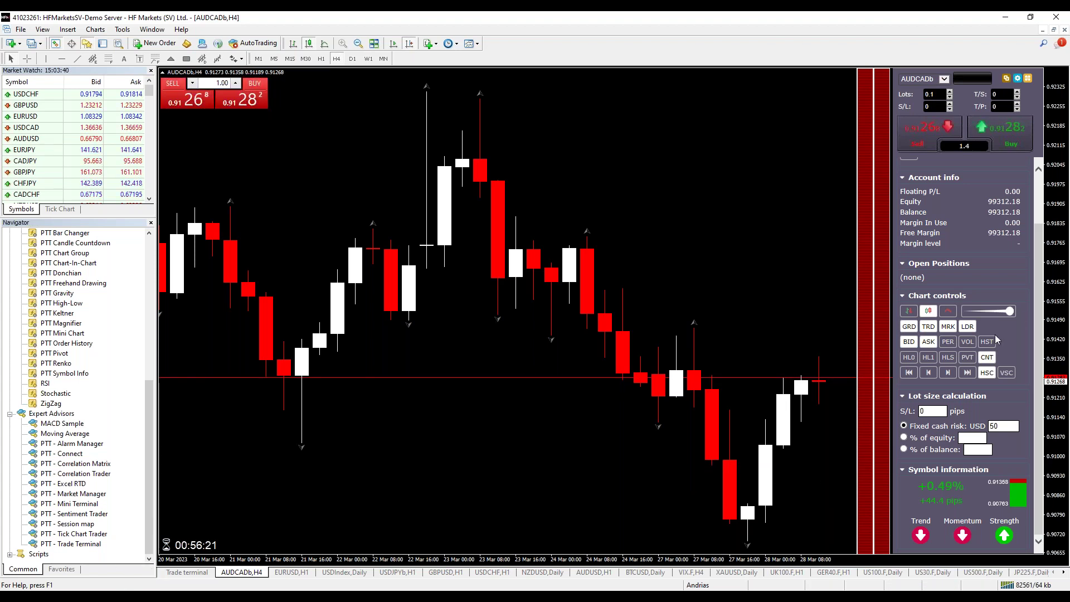
left_click(987, 358)
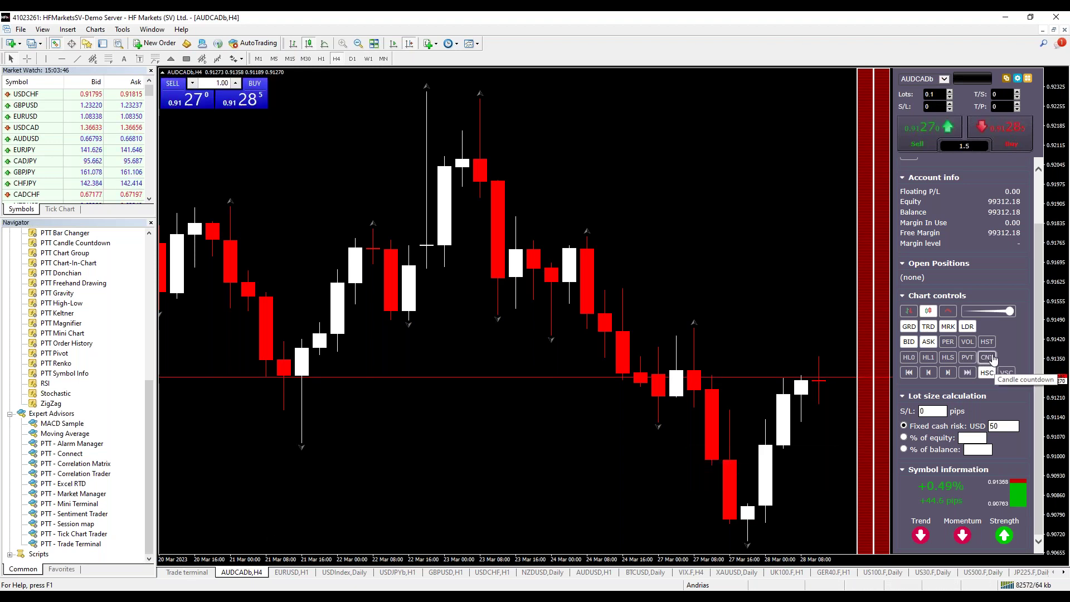
left_click(985, 360)
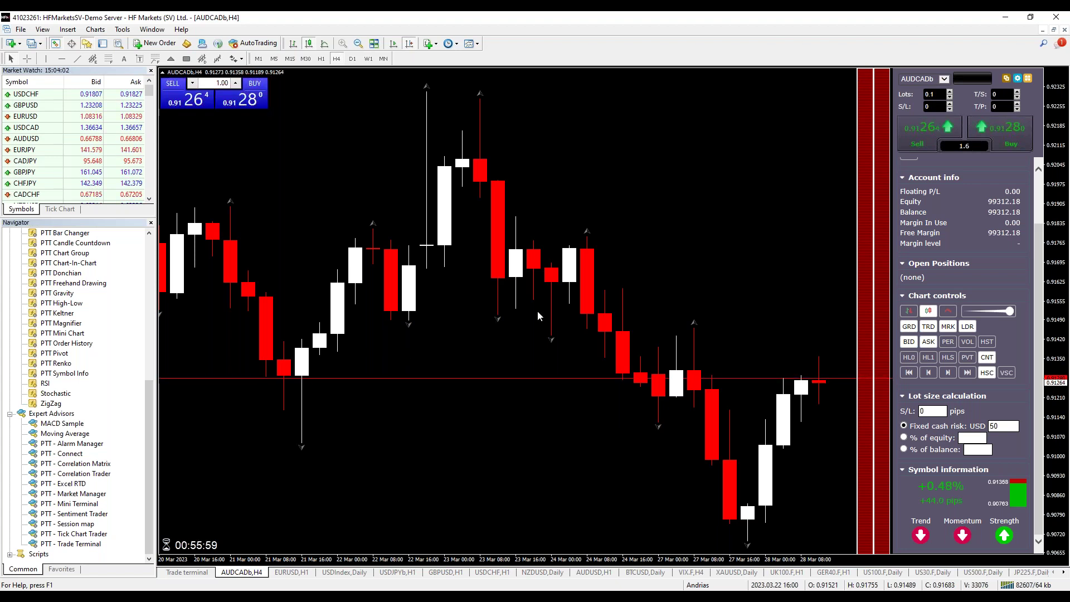
Try the VOL and HST toggles in the Mini terminal's chart controls.
key("minus")
left_click(967, 343)
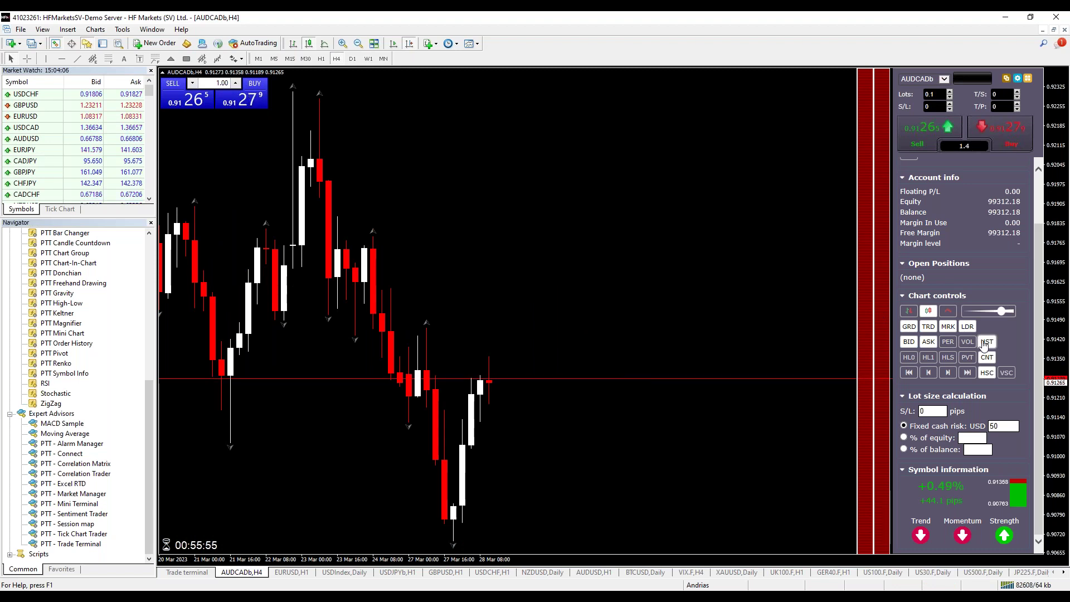
left_click(986, 342)
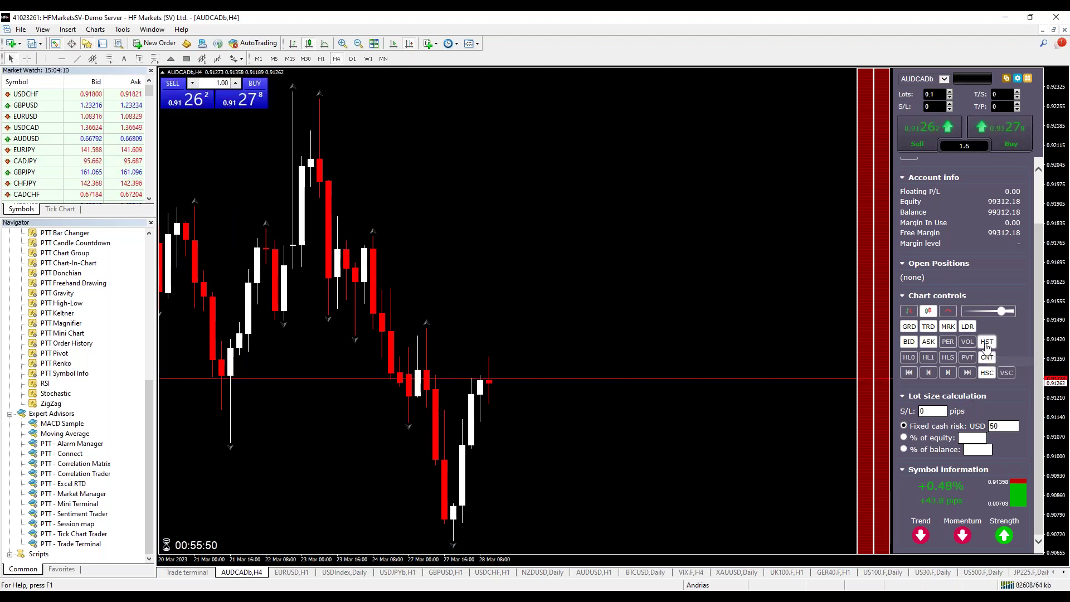
Try the high/low range overlays, keep the most recent swing points range (HLS), and show the pivot levels.
left_click(928, 359)
left_click(916, 361)
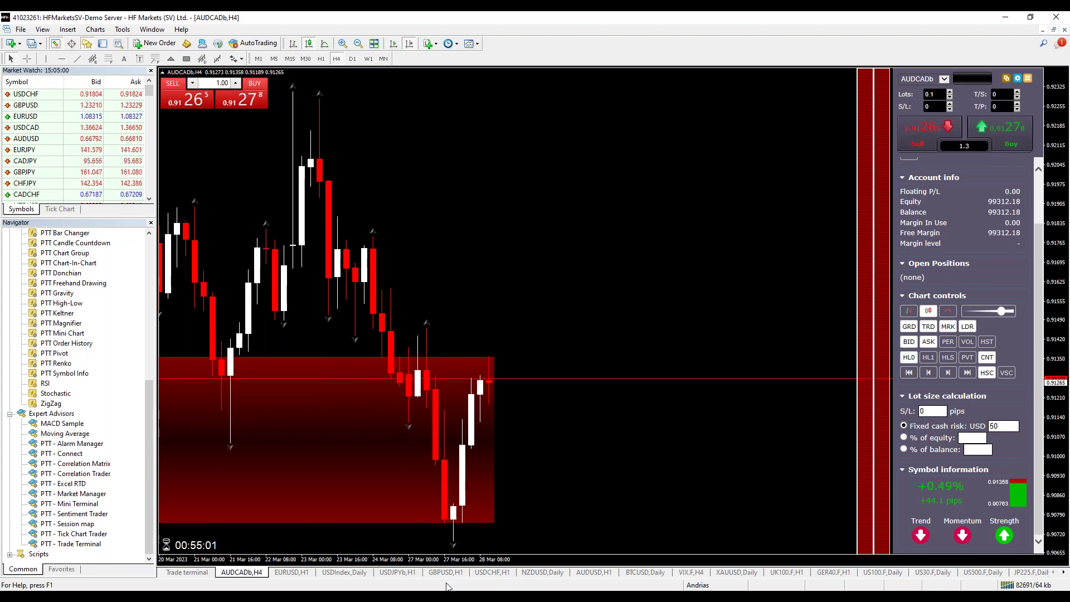
left_click(927, 357)
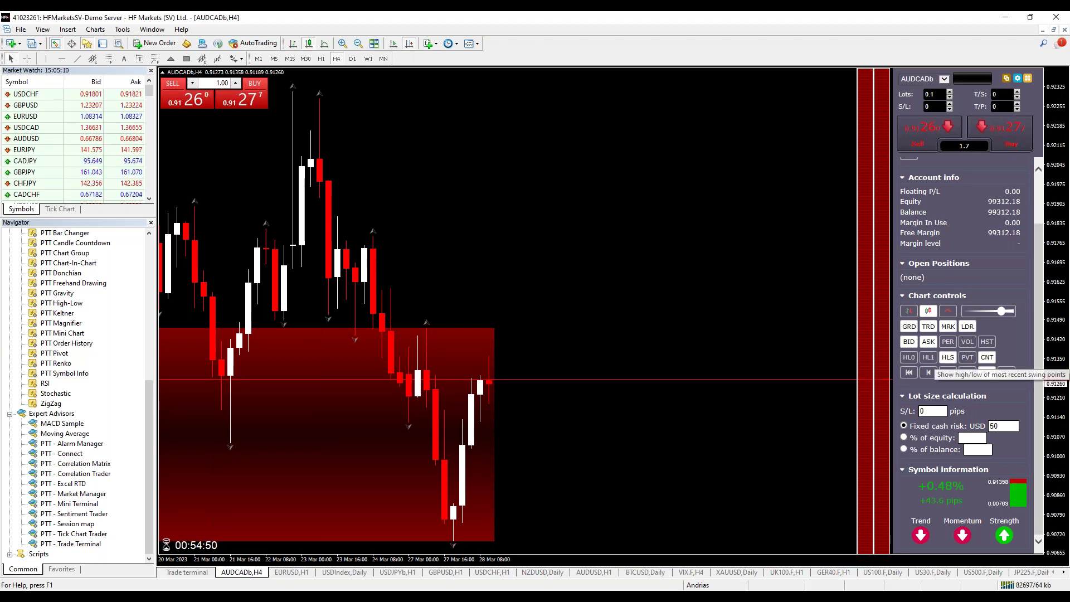
left_click(966, 358)
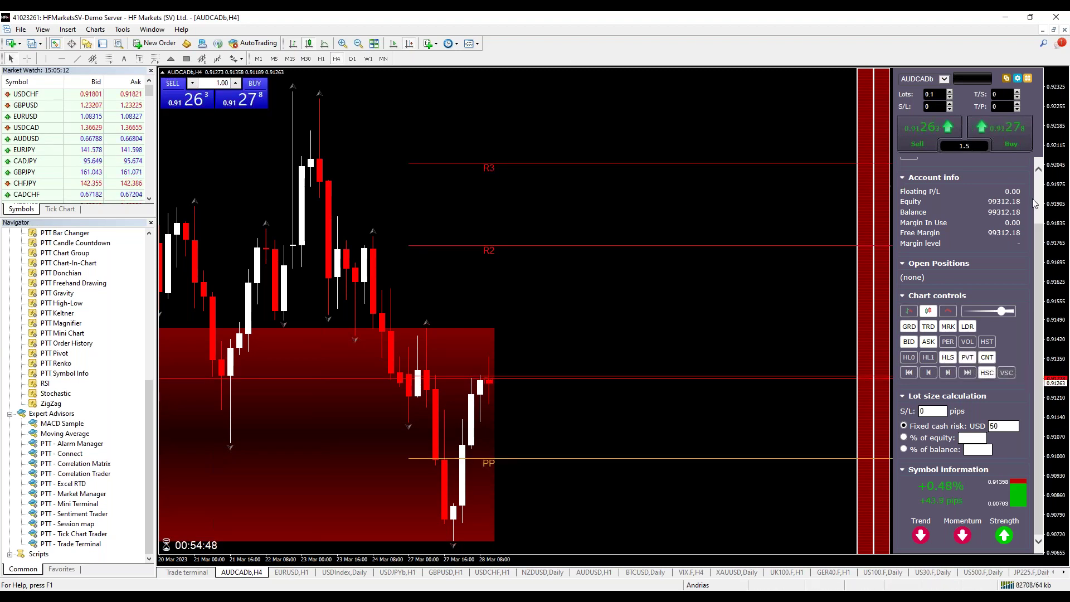
Examine the highlighted swing range across the AUDCADb,H4 price history at different zoom levels and return to the latest bars.
left_click_drag(1057, 216, 771, 439)
key("minus")
key("minus")
key("minus")
key("minus")
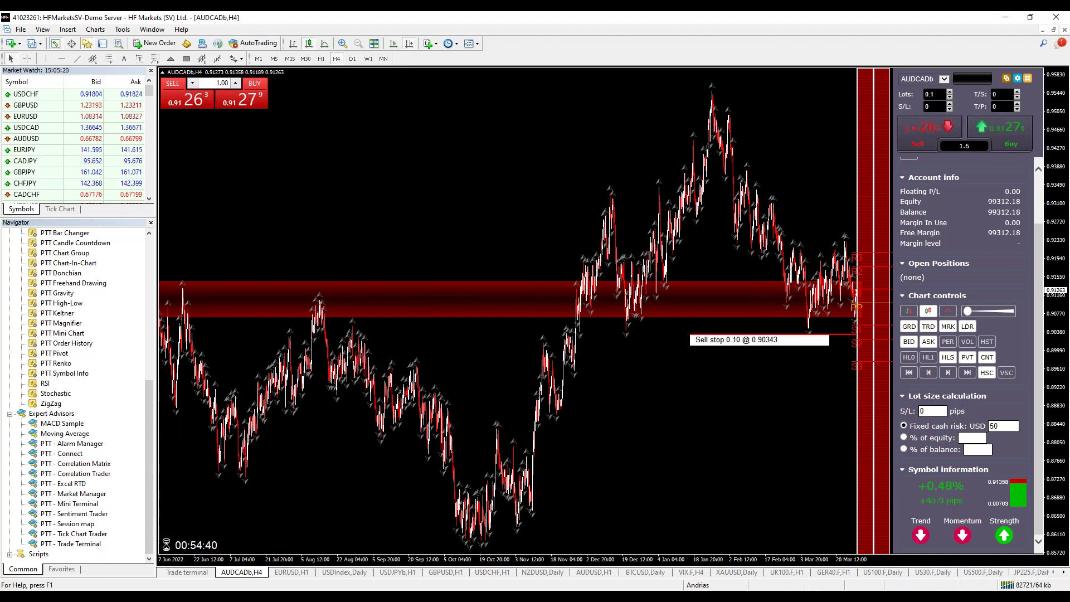
left_click(975, 310)
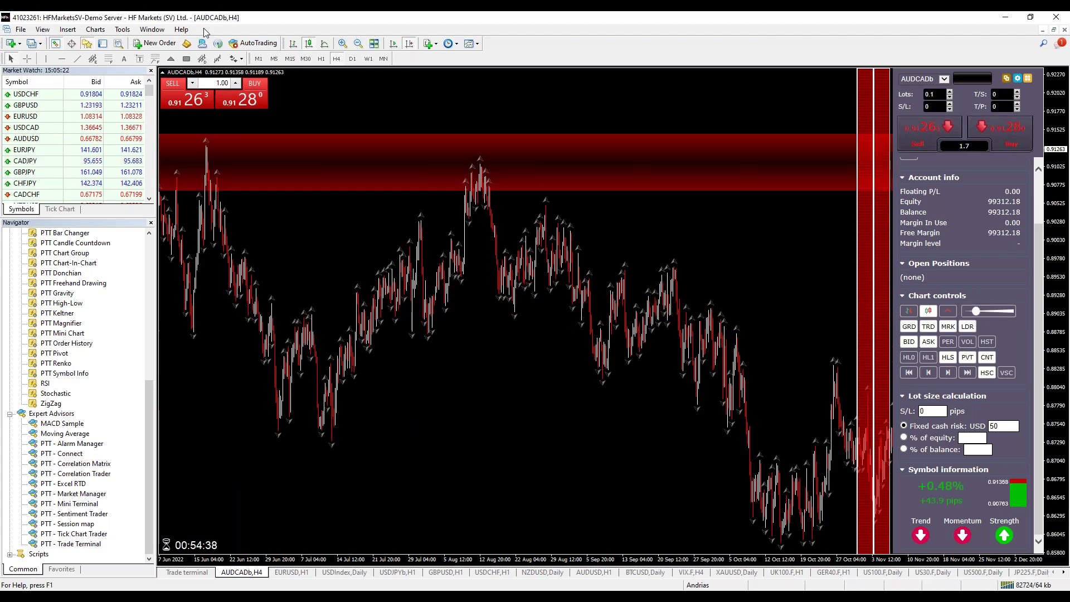
left_click(393, 43)
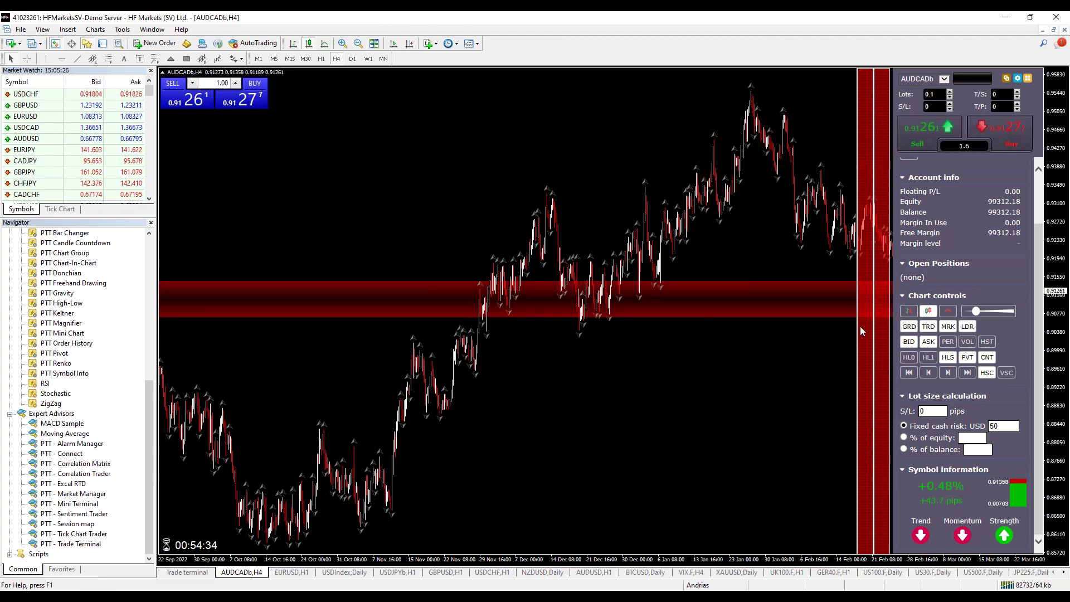
left_click(985, 312)
left_click_drag(985, 312, 1011, 316)
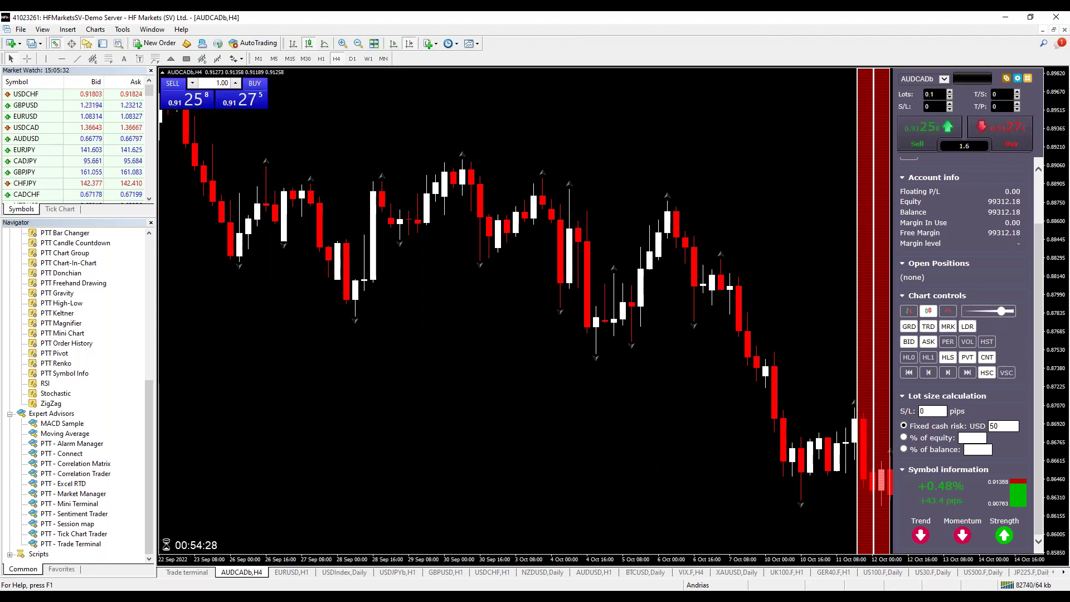
left_click(968, 373)
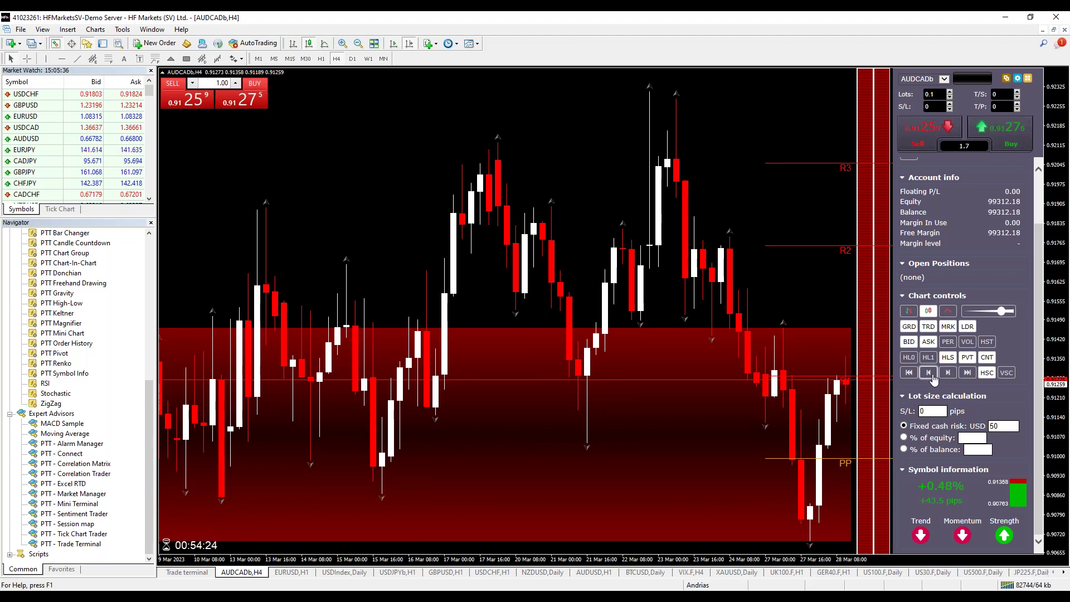
Replace the HLS range with the HL1 high/low range and zoom the chart in fully on the latest candles.
left_click(929, 373)
left_click(967, 372)
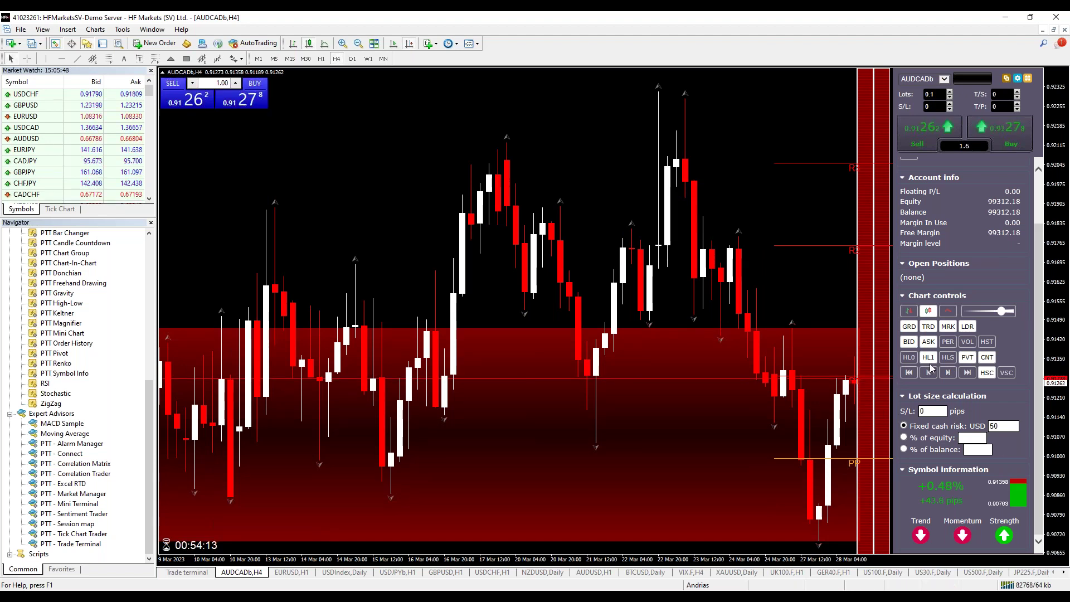
left_click_drag(1001, 311, 1011, 312)
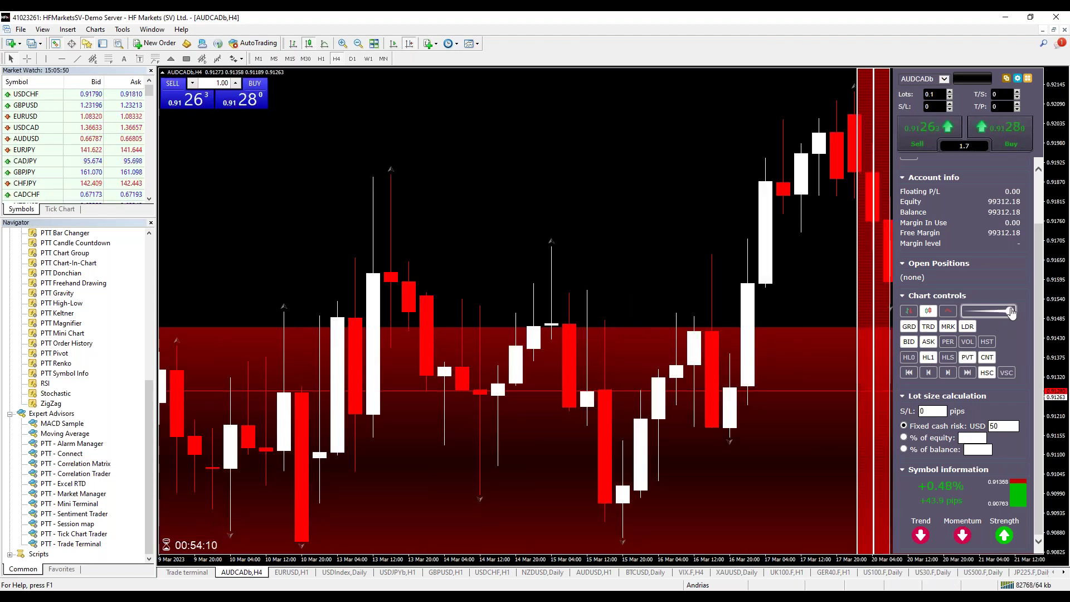
scroll(704, 404, "down", 10)
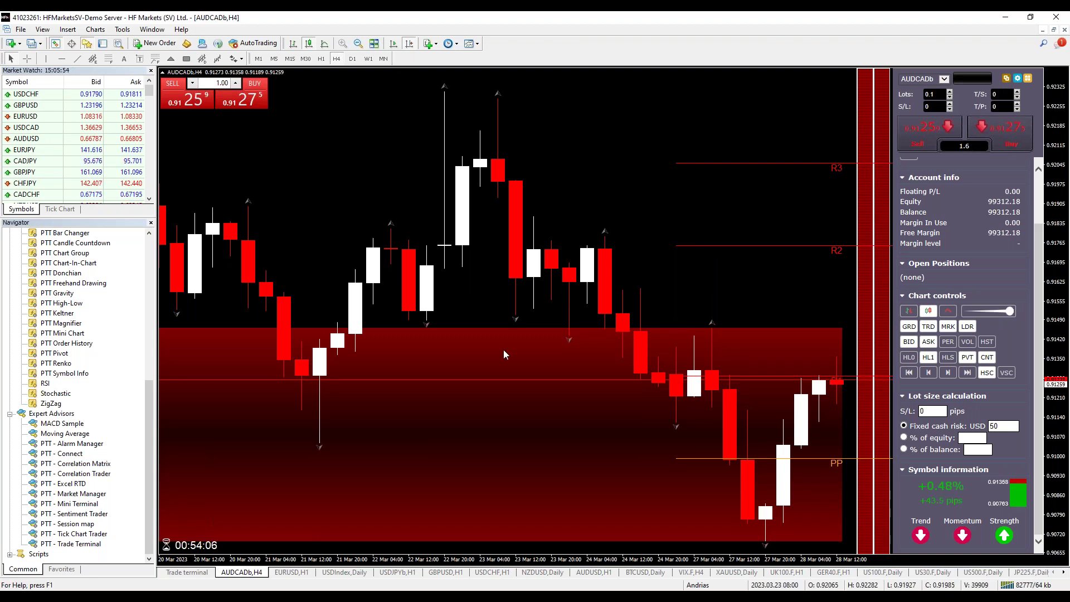
left_click_drag(588, 343, 758, 493)
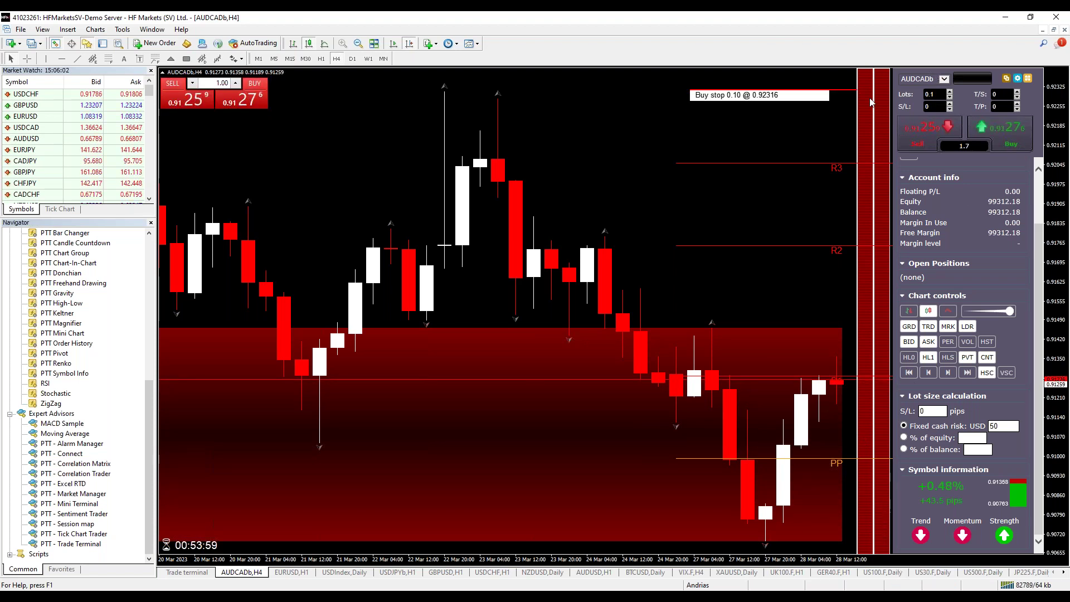
Set the fixed cash risk in the Mini terminal's lot size calculation to USD 100.
scroll(957, 246, "up", 2)
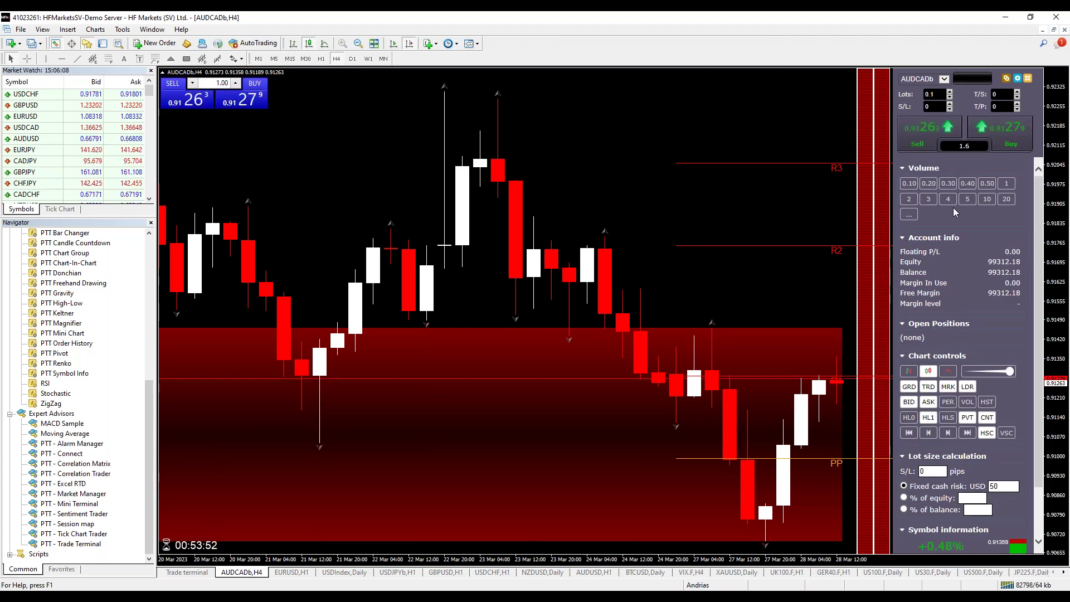
scroll(947, 278, "down", 1)
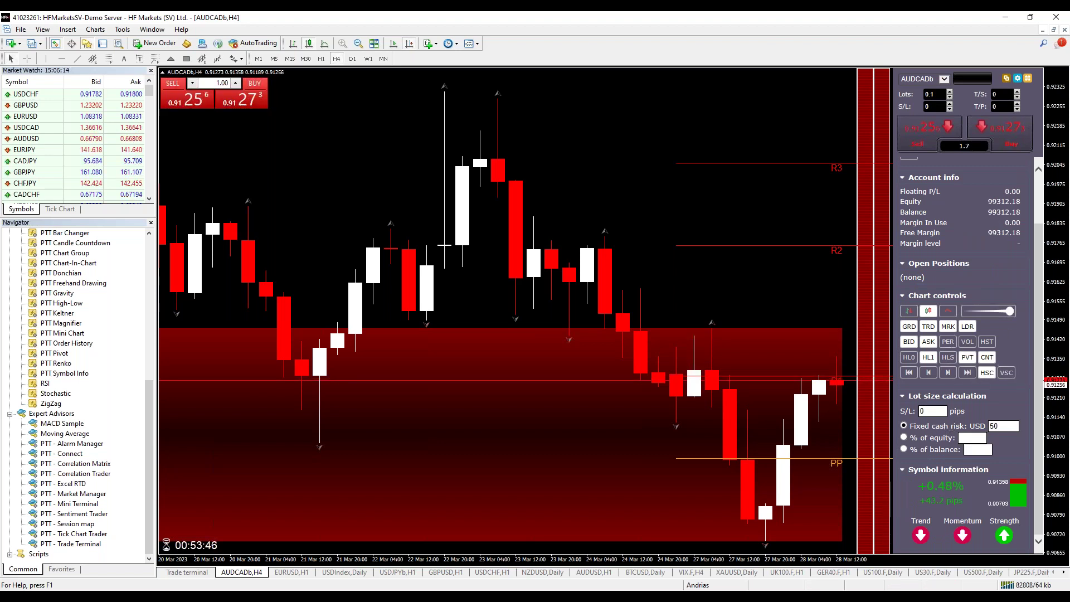
double_click(1003, 425)
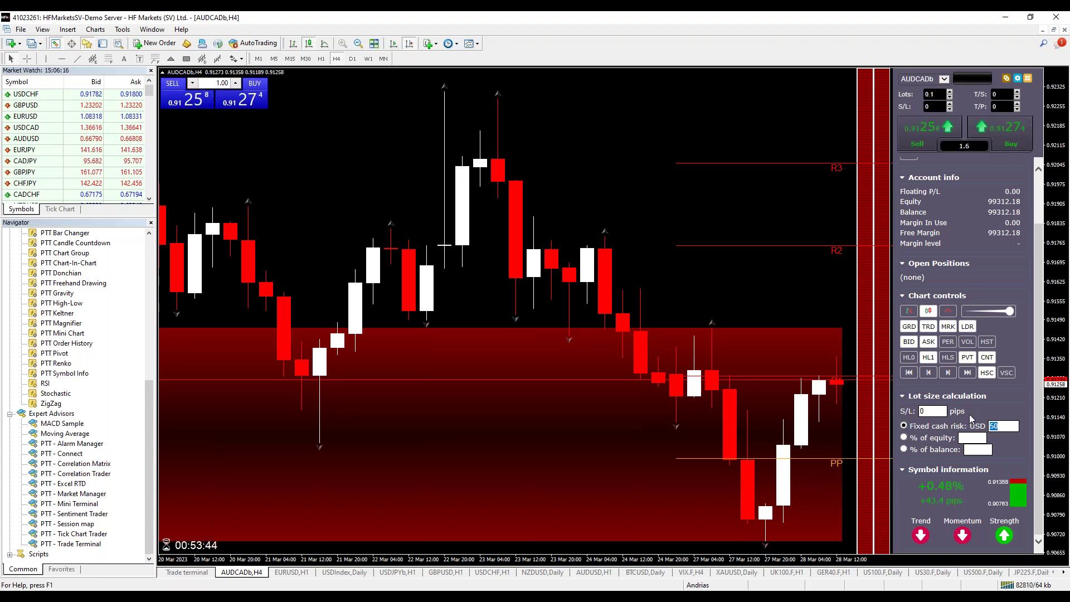
type("100")
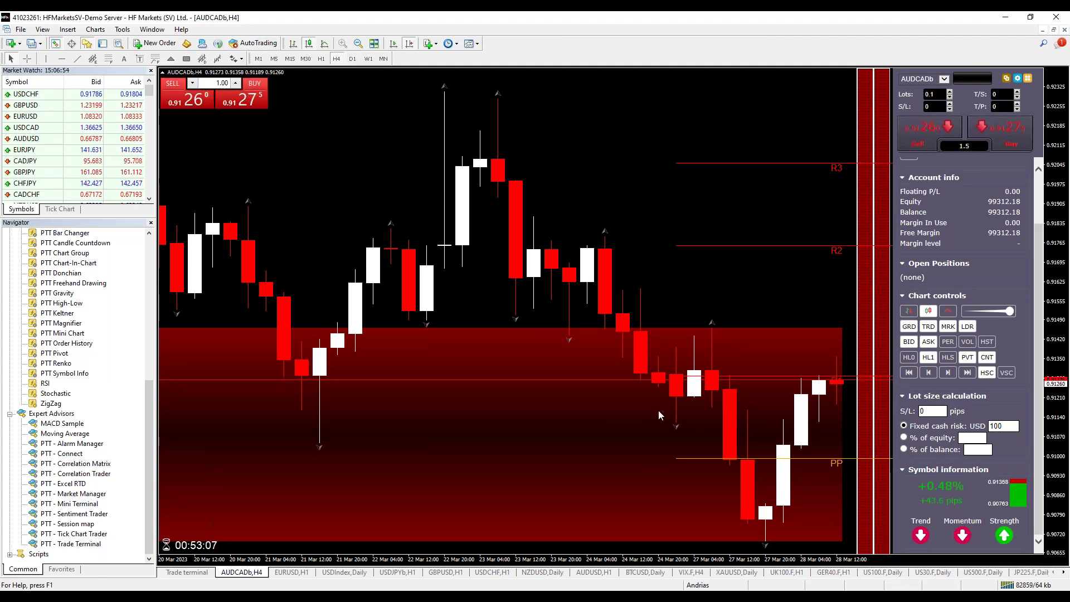
Switch the AUDCADb chart to the Daily timeframe and zoom it out to cover the history up to the latest bars.
left_click(352, 59)
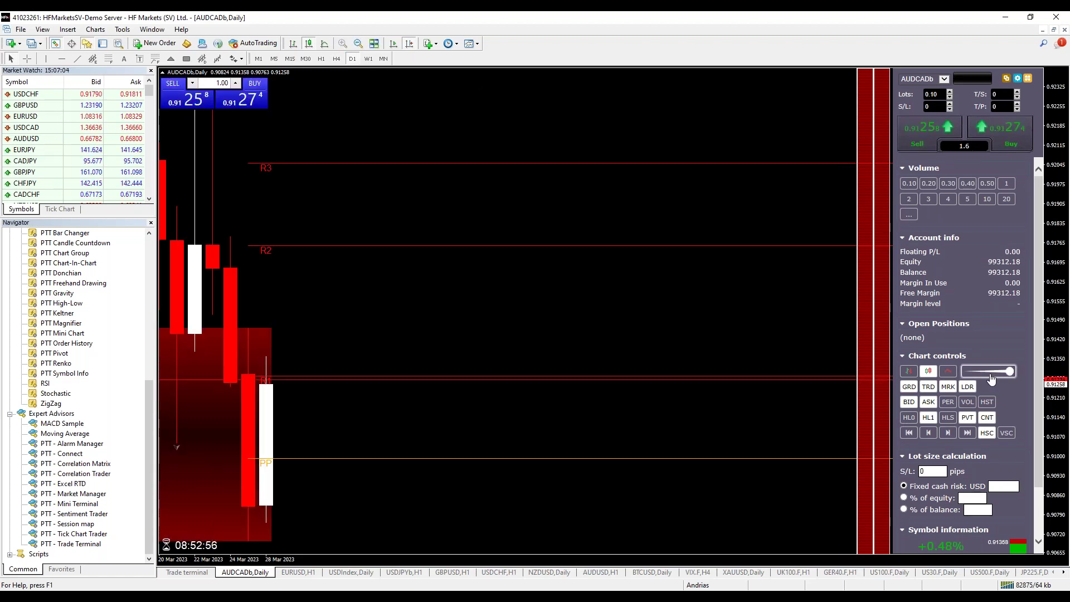
left_click_drag(968, 371, 994, 378)
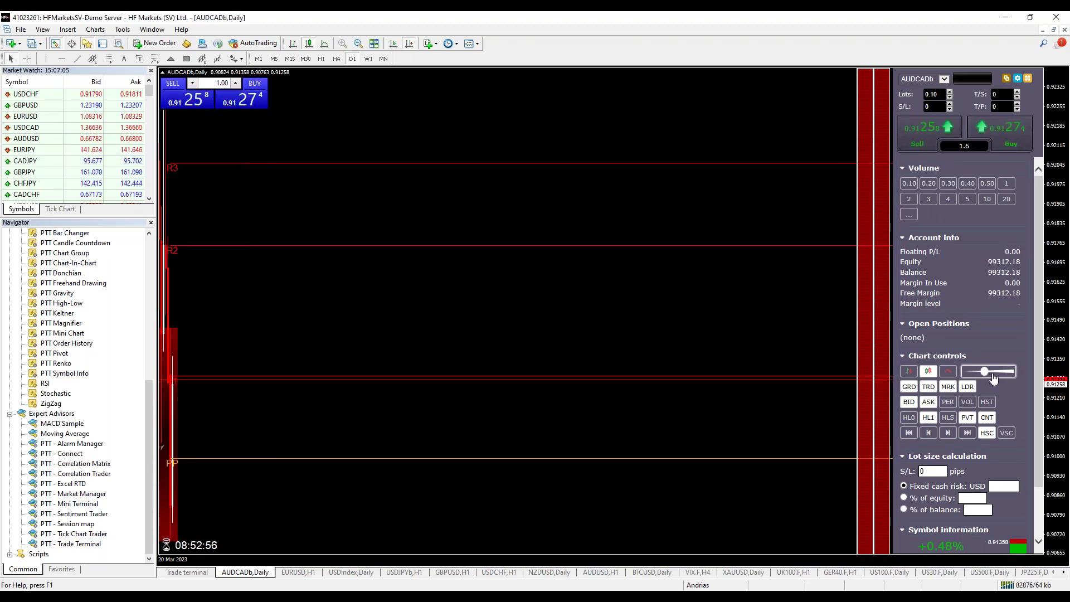
left_click(414, 42)
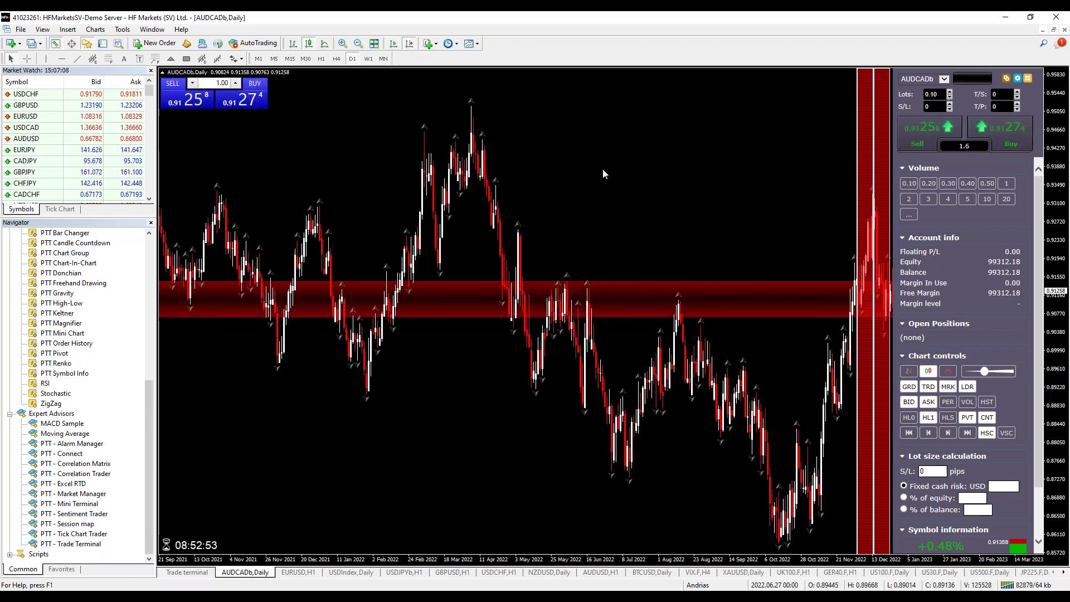
left_click(1039, 526)
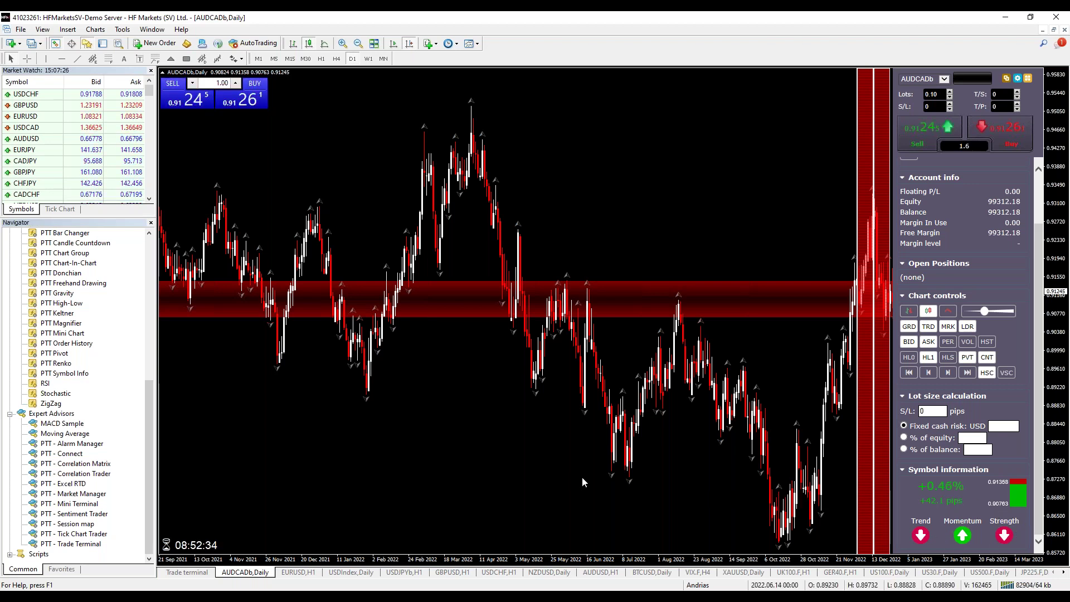
scroll(780, 172, "down", 3)
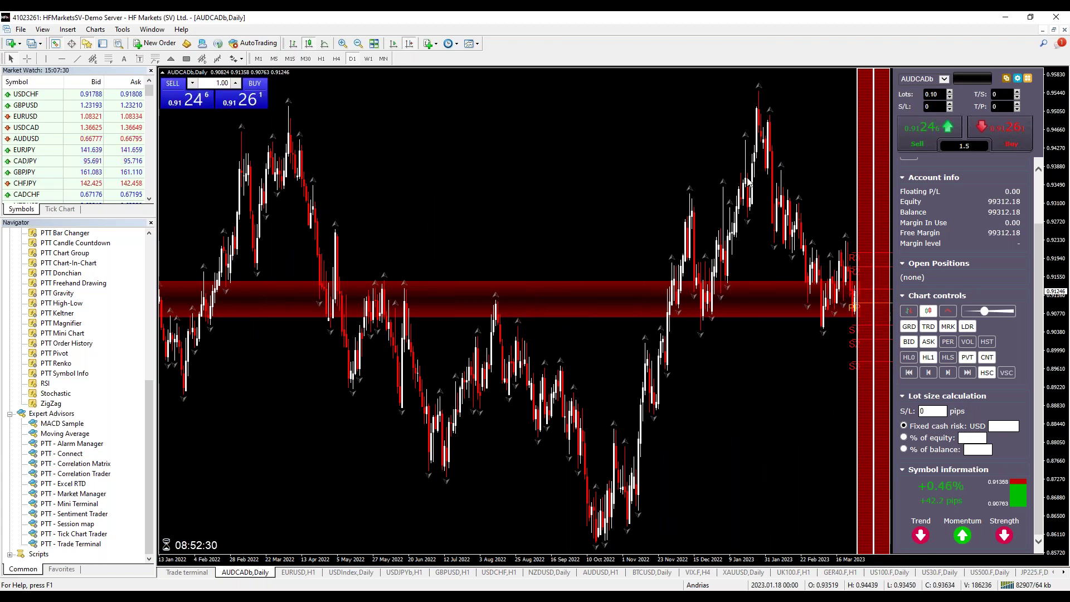
Set the lot size calculation to a fixed cash risk of USD 100 with a 20-pip stop-loss, with the Daily chart zoomed in.
scroll(746, 184, "up", 2)
scroll(740, 171, "down", 5)
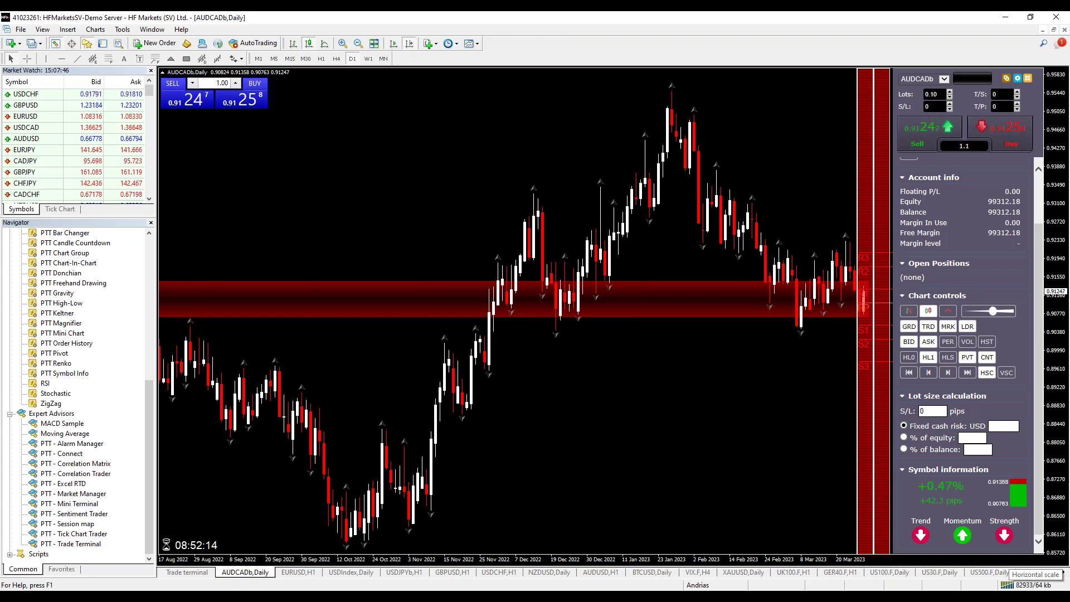
left_click(993, 427)
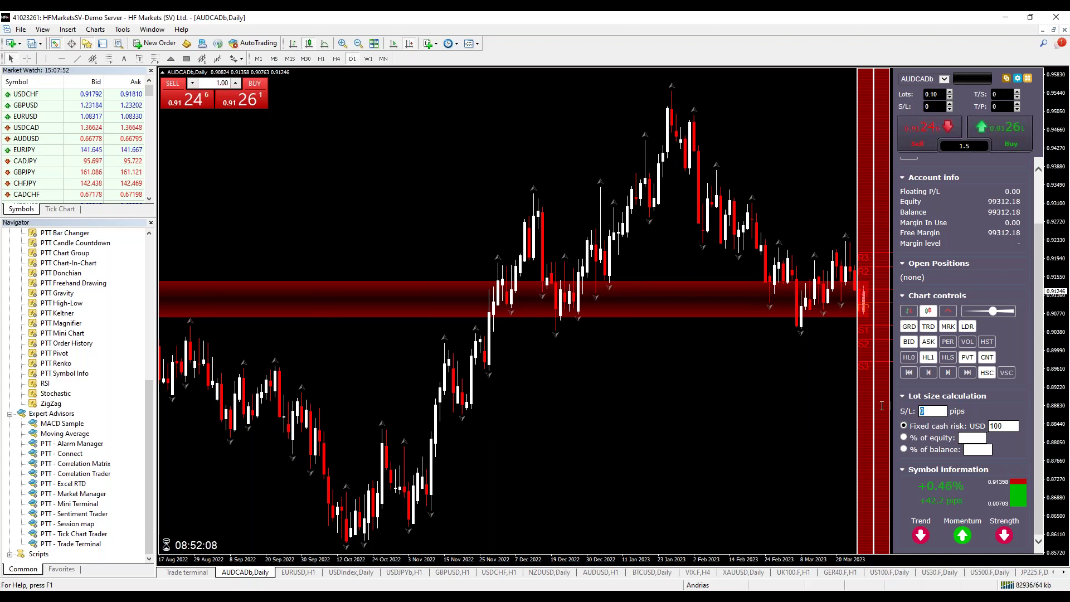
type("20")
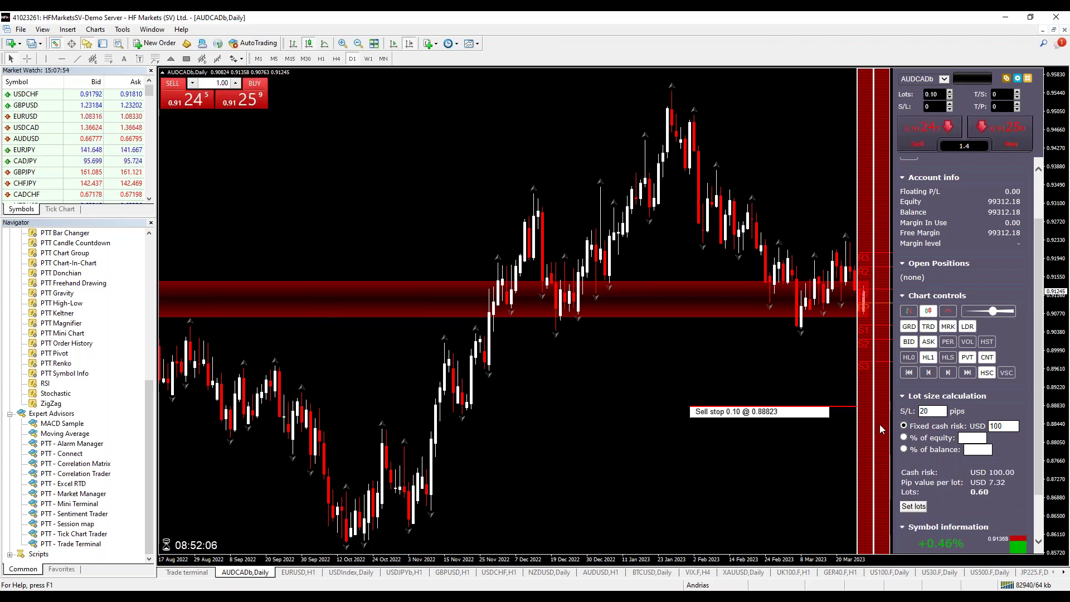
Set the fixed cash risk to USD 2000 and the stop-loss to 2 pips in the lot size calculation.
key("Tab")
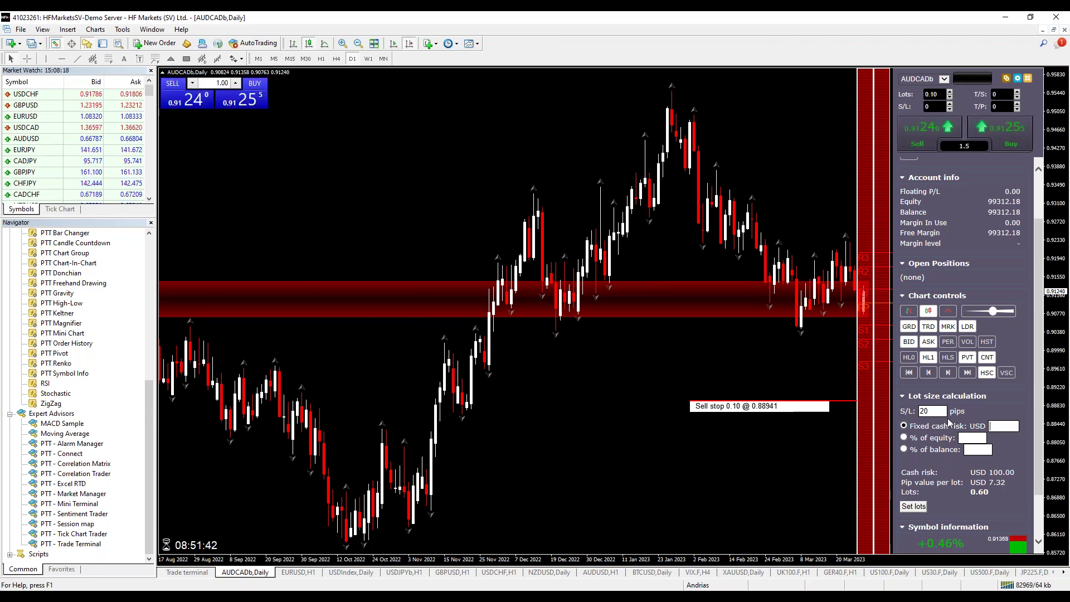
type("2000")
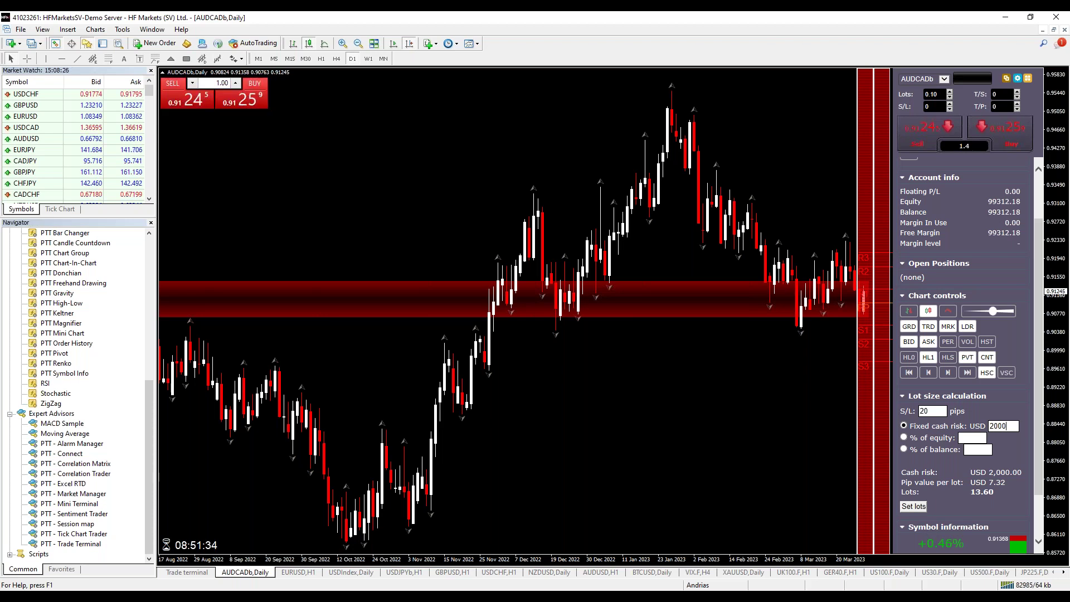
left_click(942, 411)
type("0")
key("BackSpace")
key("BackSpace")
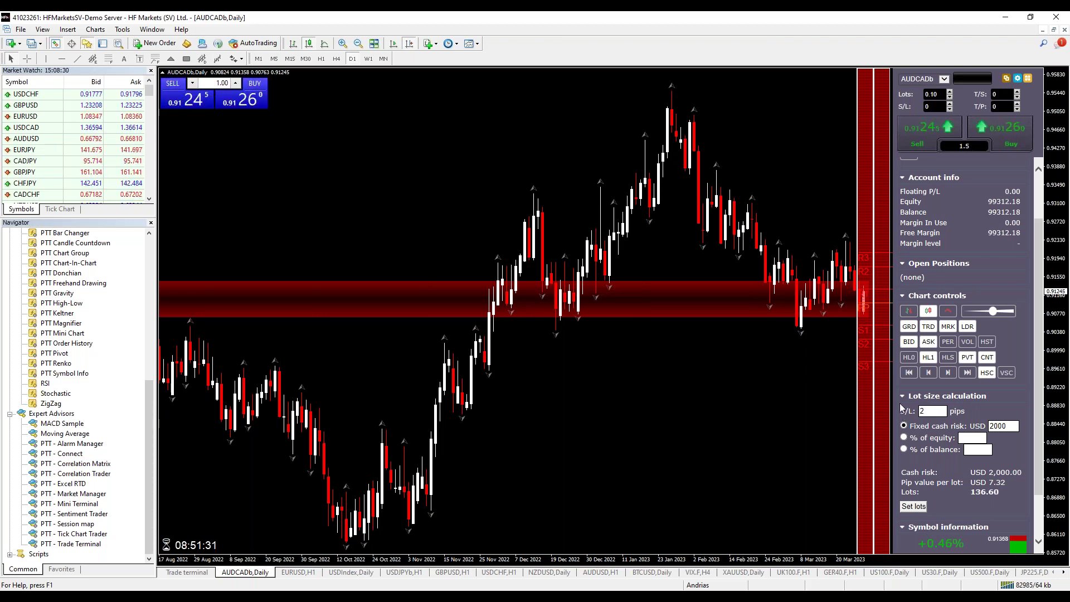
Switch the AUDCADb chart to the H1 timeframe and return it to the latest bars.
scroll(777, 446, "down", 1)
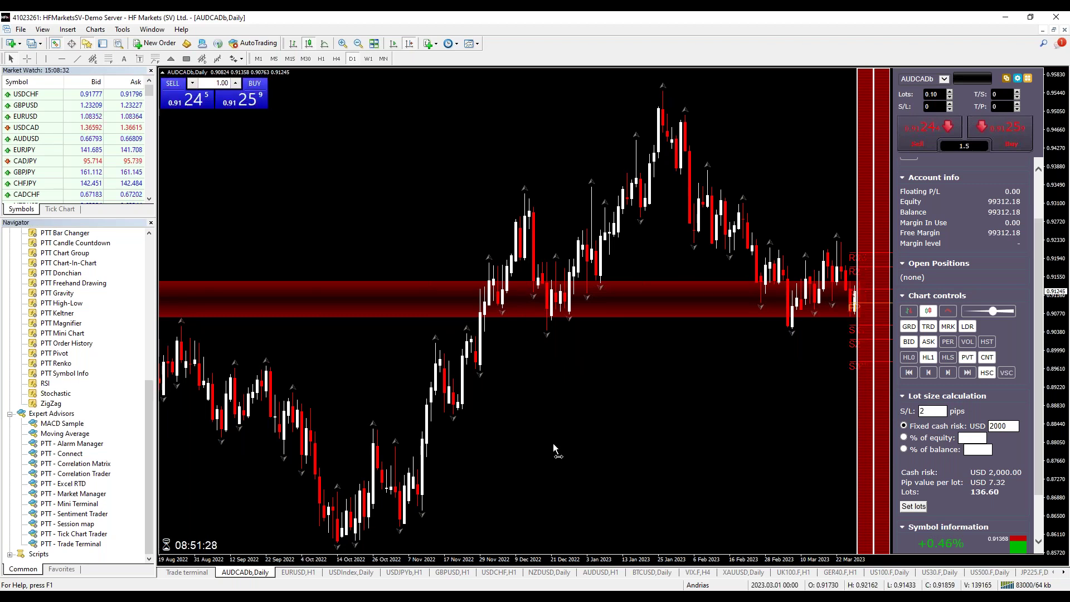
scroll(1001, 508, "down", 1)
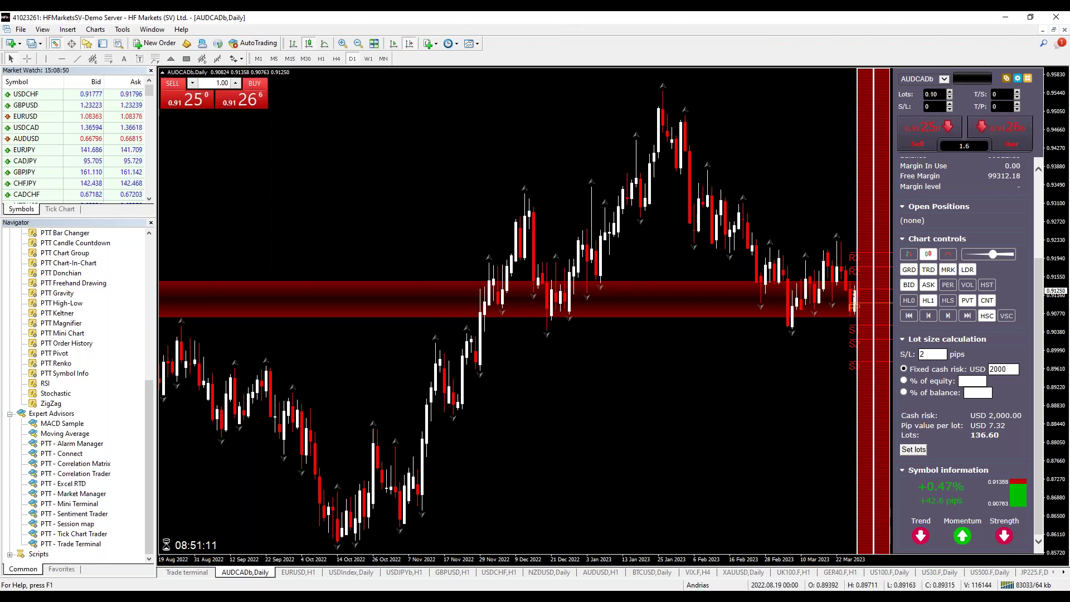
left_click(321, 58)
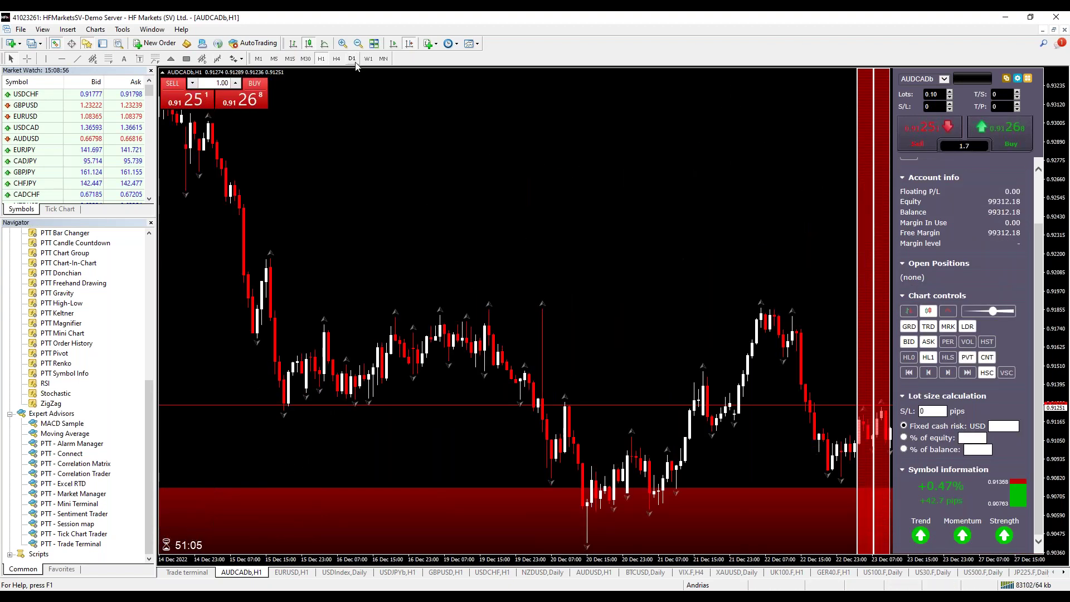
left_click(409, 44)
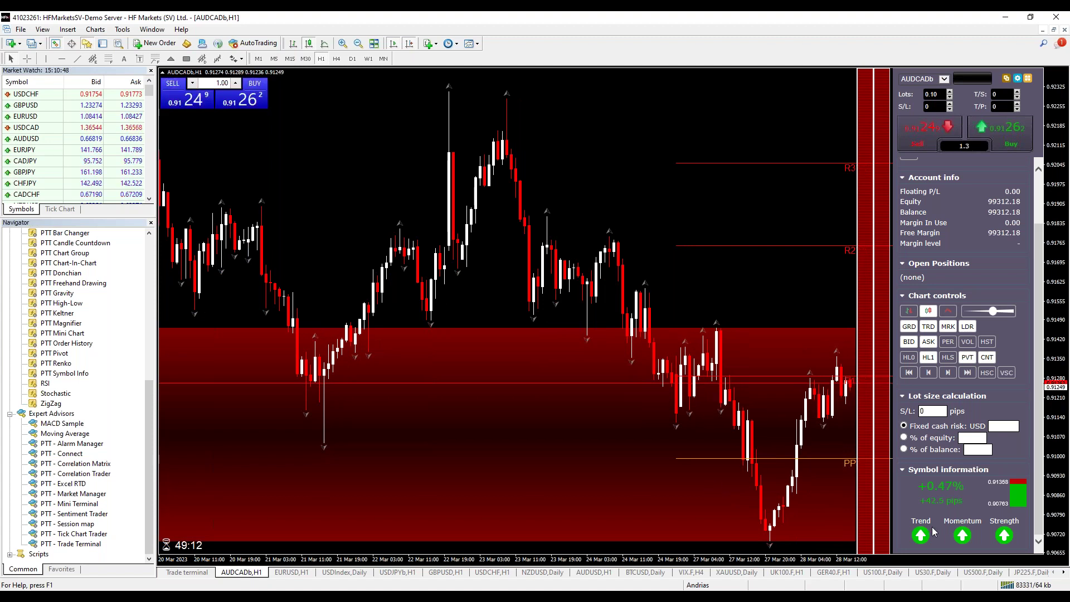
Preview a 0.10-lot buy limit at 0.91203 with take-profit 0.91499 and a sell stop at 0.91149 with stop-loss 0.91417, leaving both unplaced.
left_click(878, 410)
left_click(877, 412)
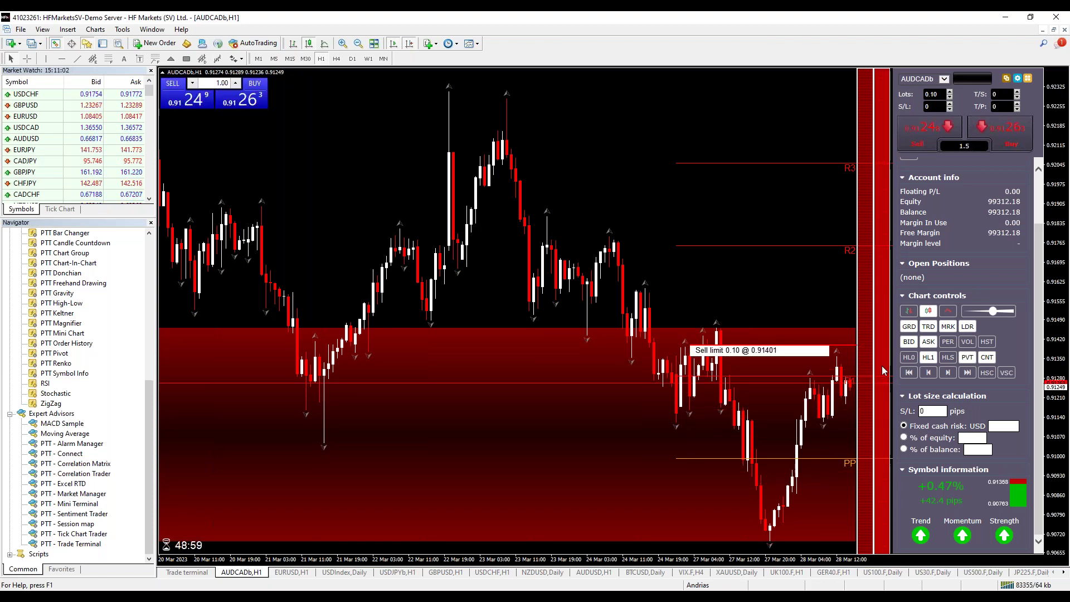
left_click(879, 400)
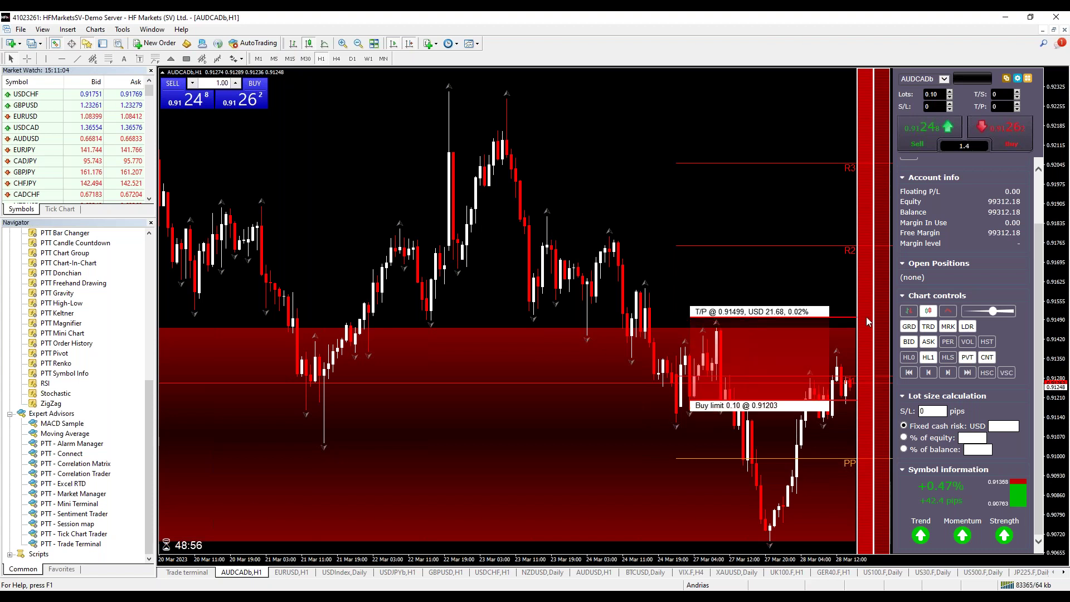
right_click(874, 415)
key("Escape")
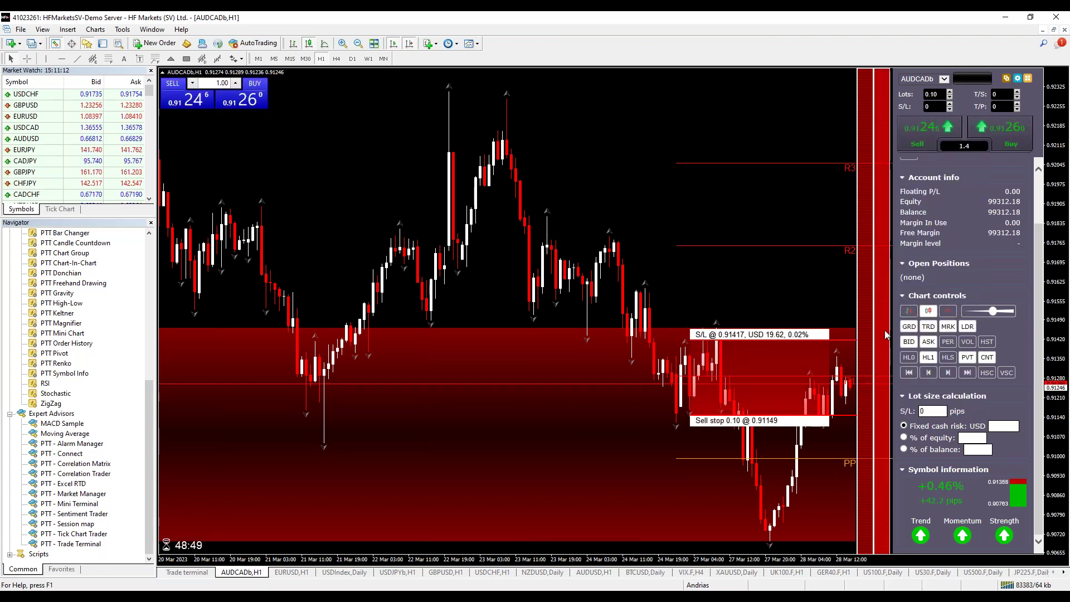
left_click(870, 319)
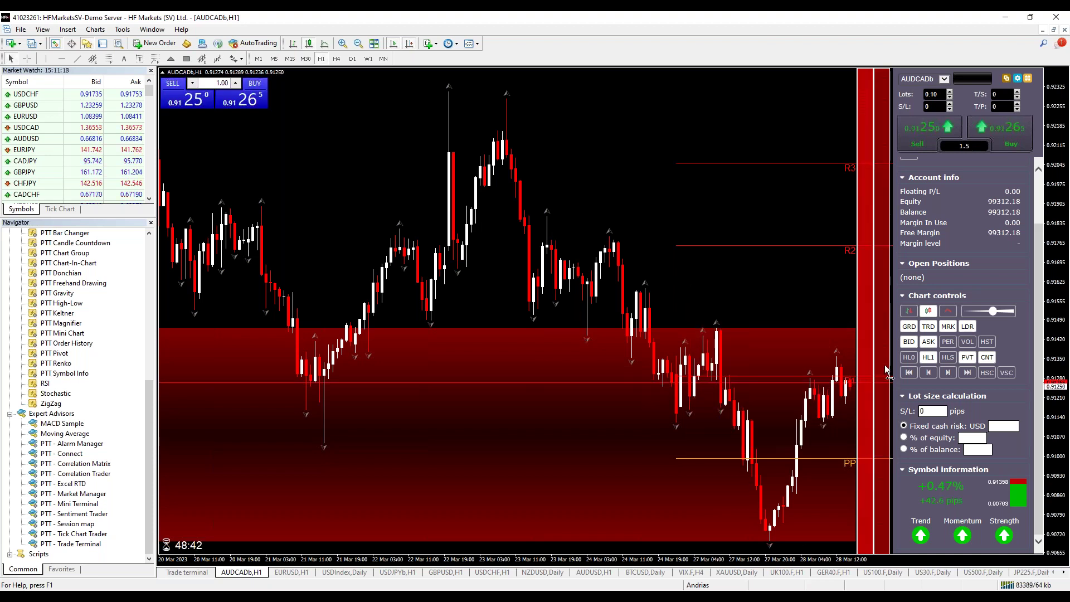
Preview a 0.10-lot sell stop at 0.91227 with take-profit 0.91123 and a buy limit at 0.91066 with take-profit 0.91523, and cancel.
left_click(883, 393)
left_click(882, 427)
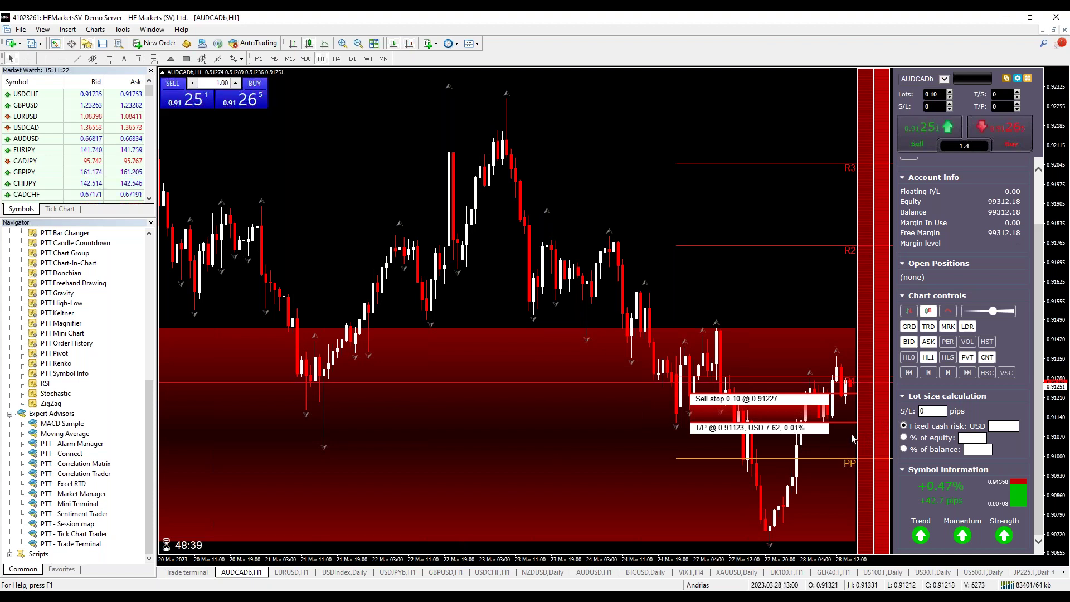
left_click(851, 439)
left_click(861, 310)
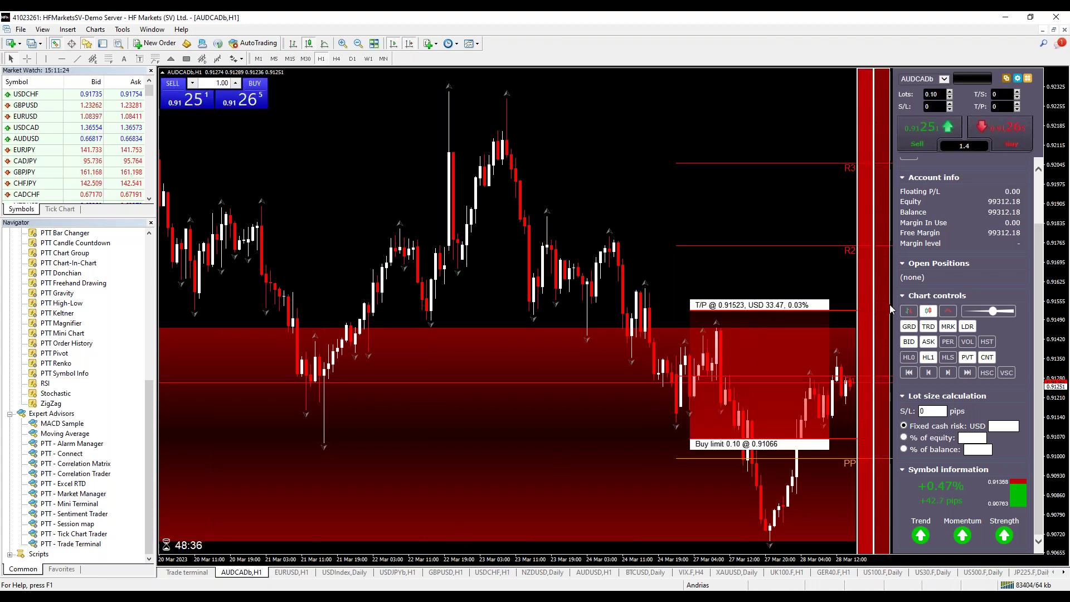
key("Escape")
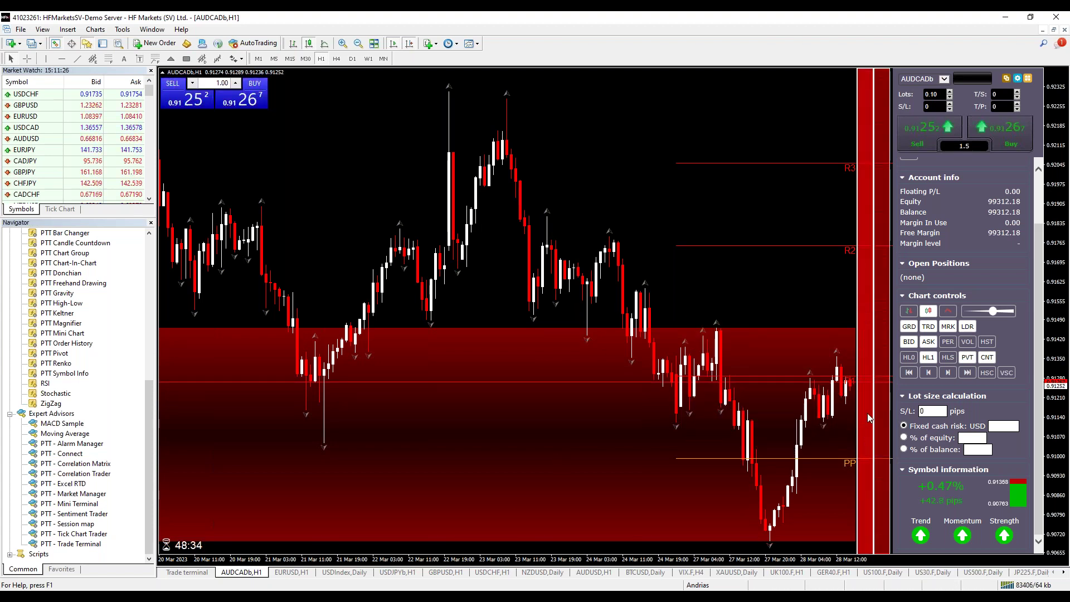
Preview a 0.10-lot sell stop at 0.91107 with take-profit 0.91060 and a buy limit at 0.91245 with take-profit 0.91675, and cancel.
left_click(886, 427)
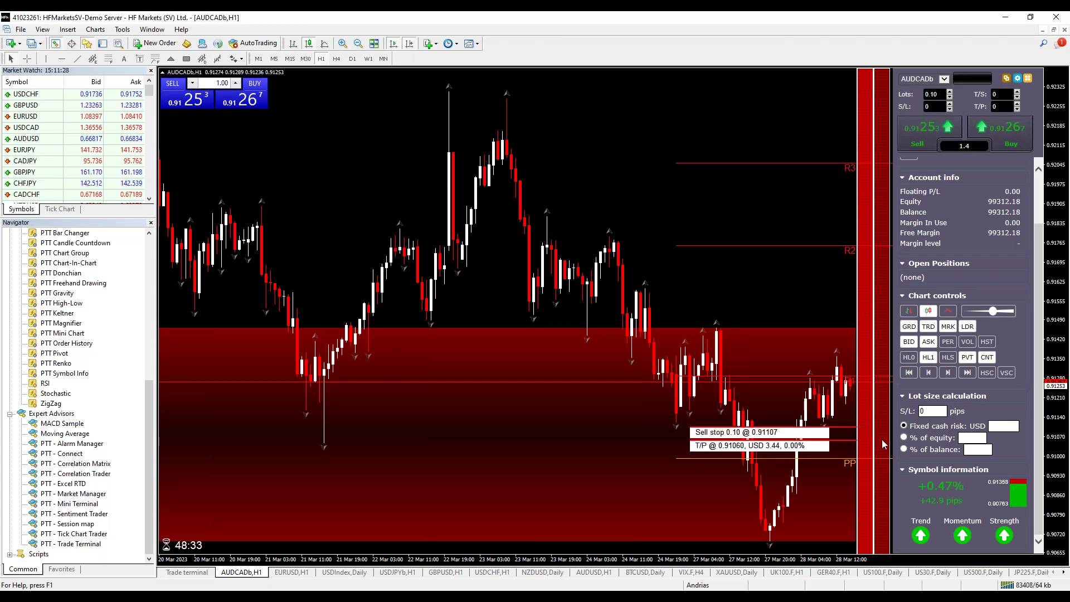
left_click(867, 359)
left_click(834, 291)
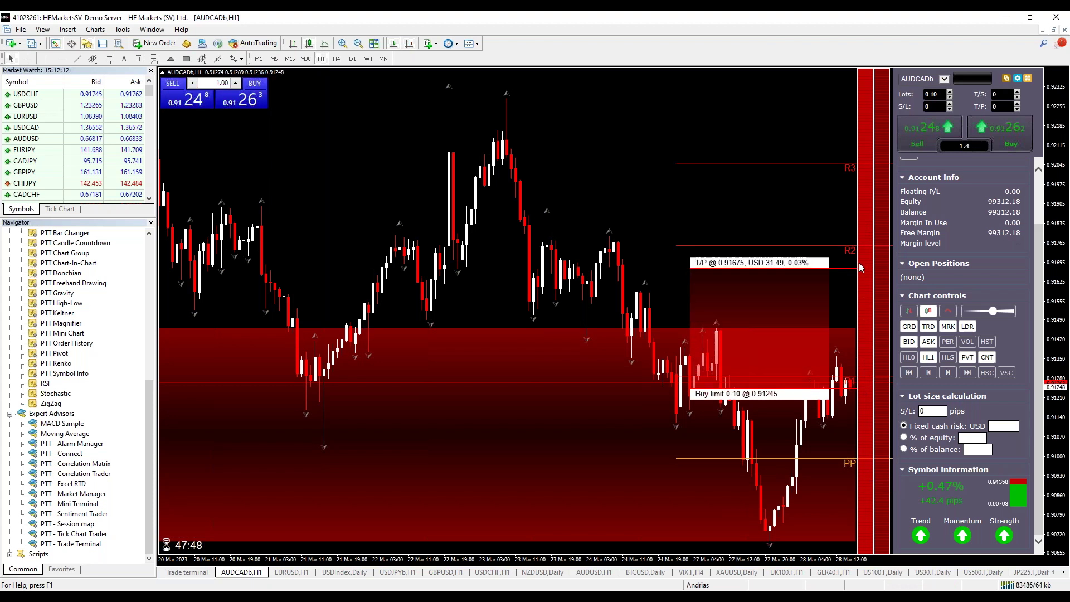
right_click(844, 262)
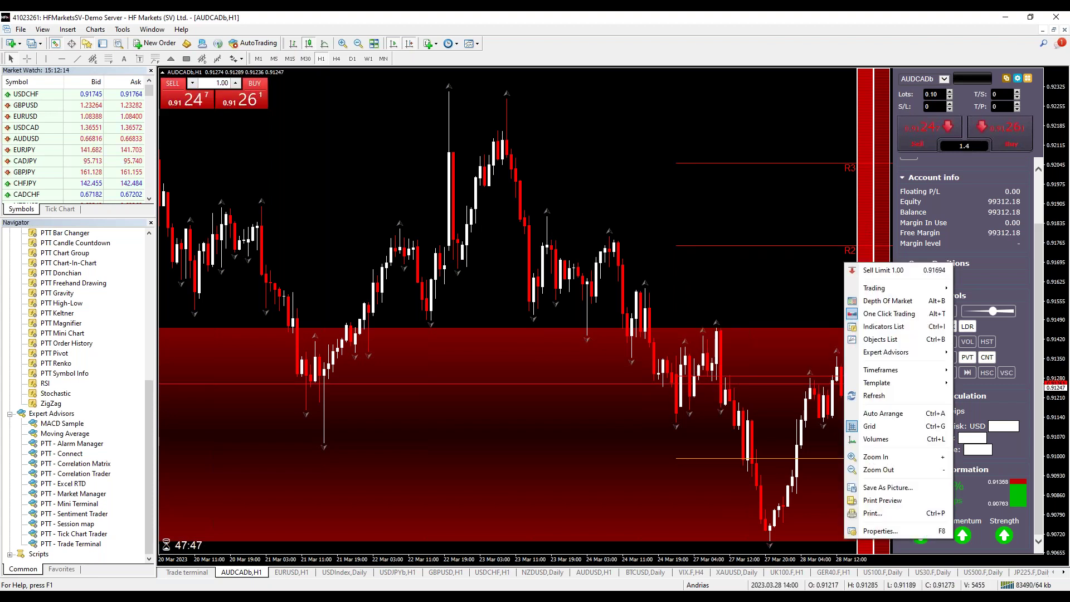
key("Escape")
right_click(865, 360)
key("Escape")
scroll(854, 366, "down", 1)
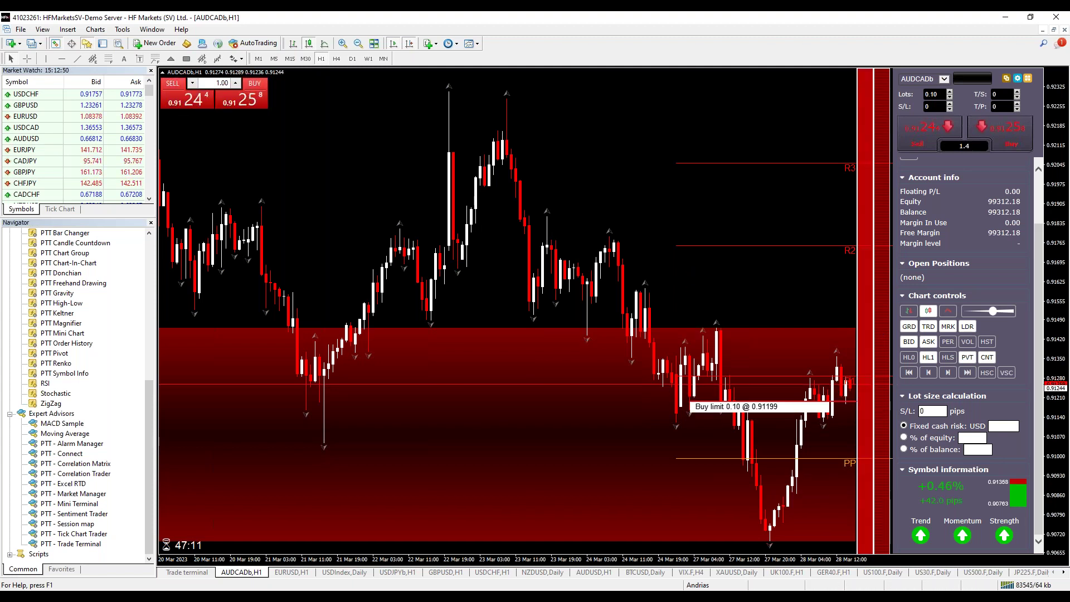
Preview a 0.10-lot sell stop at 0.91072 with stop-loss 0.91633 and a buy stop at 0.91623 with stop-loss 0.91155.
mouse_move(873, 401)
left_mouse_down()
mouse_move(874, 301)
mouse_move(873, 320)
left_mouse_up()
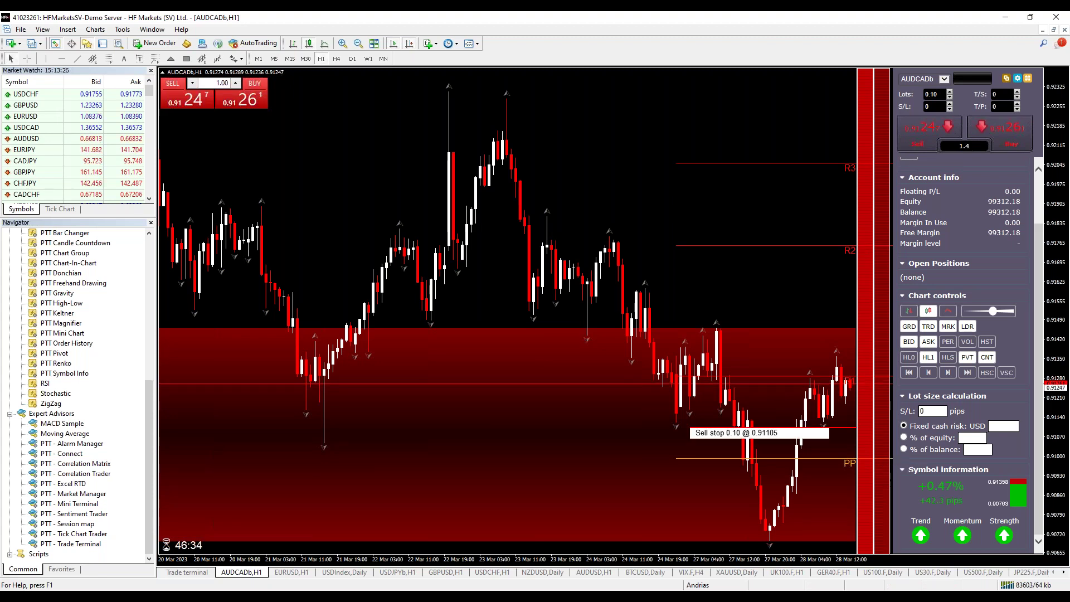
mouse_move(884, 416)
left_mouse_down()
mouse_move(884, 301)
mouse_move(874, 278)
left_mouse_up()
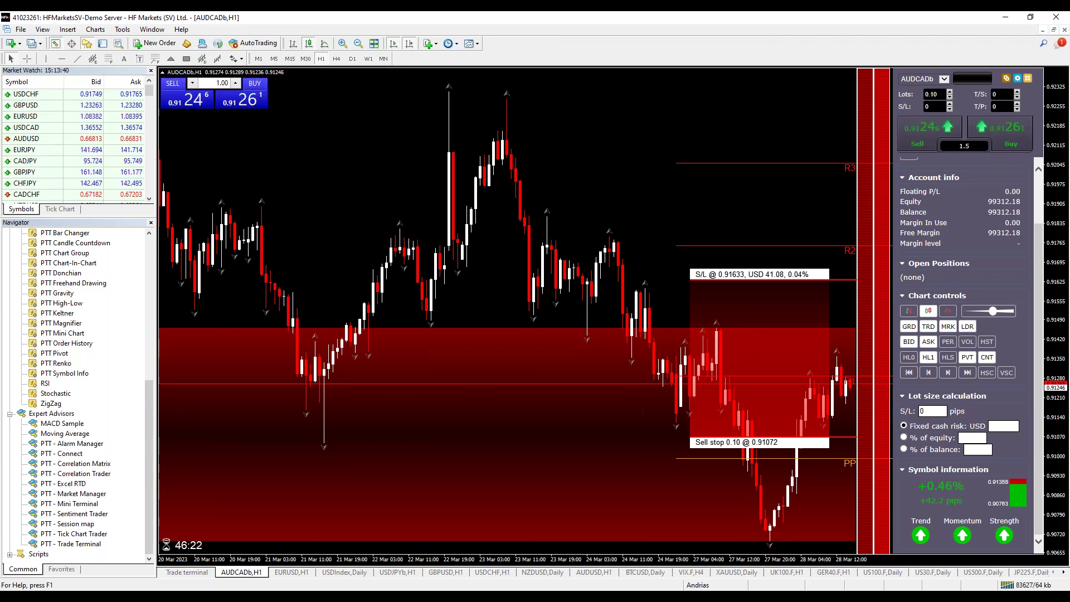
left_click_drag(861, 279, 861, 412)
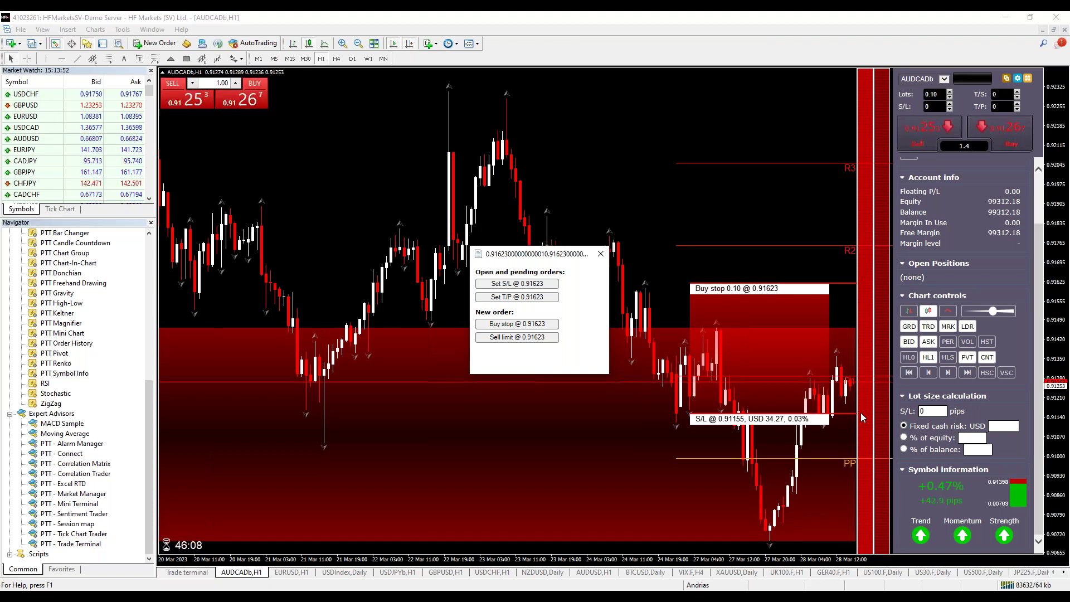
Examine the order options for the 0.91155 level and the new order form for a buy stop at 0.91623, and close the form.
left_click(860, 412)
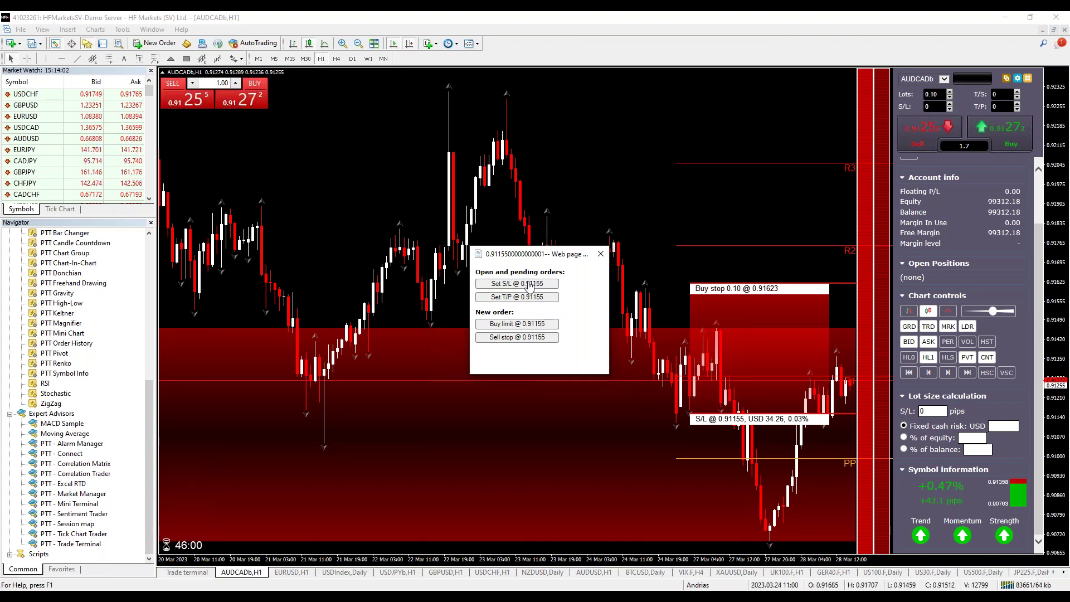
left_click(527, 298)
left_click(517, 323)
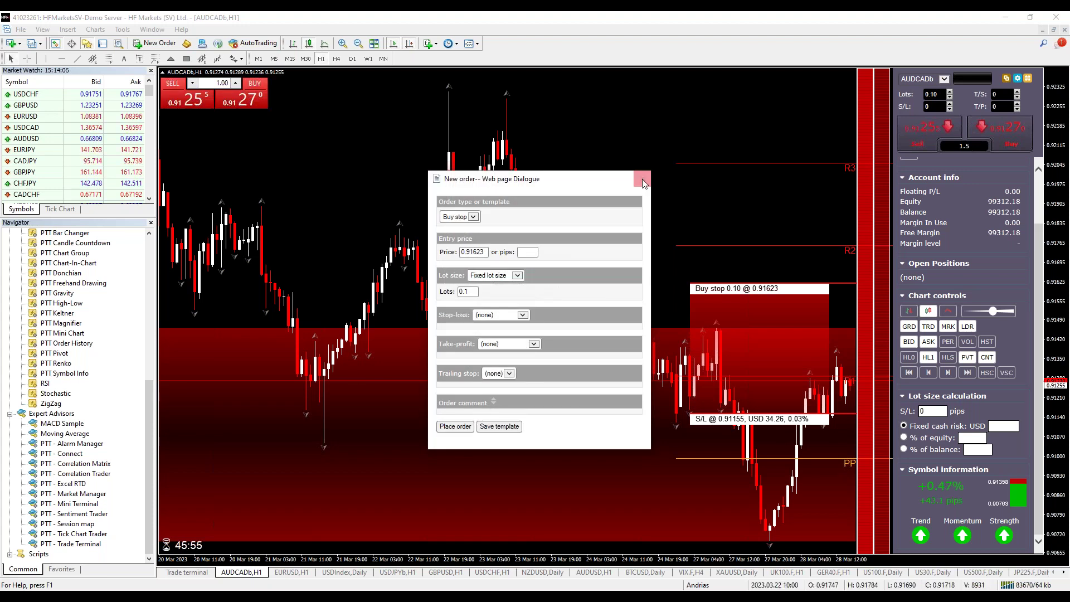
left_click(642, 179)
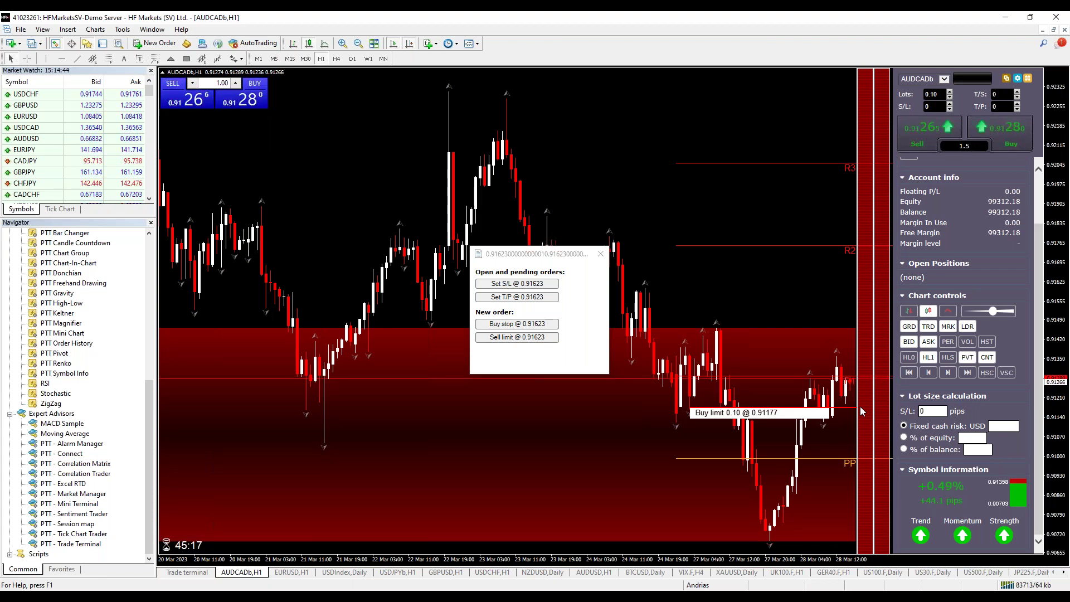
Open the Mini terminal's tasks and settings list and dismiss the leftover market Buy order form.
left_click_drag(859, 352, 867, 282)
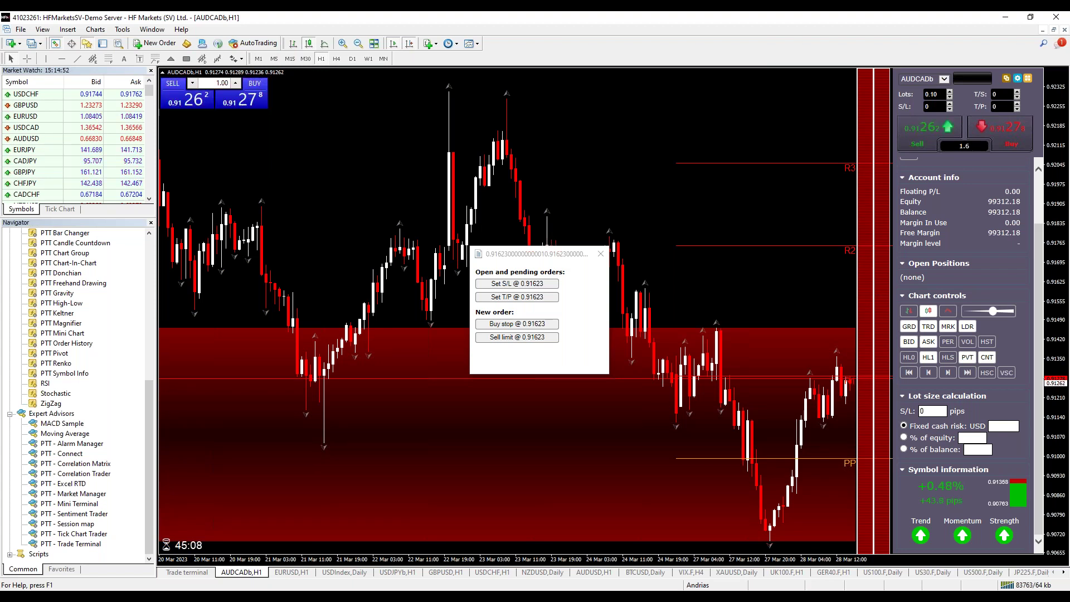
left_click(1028, 78)
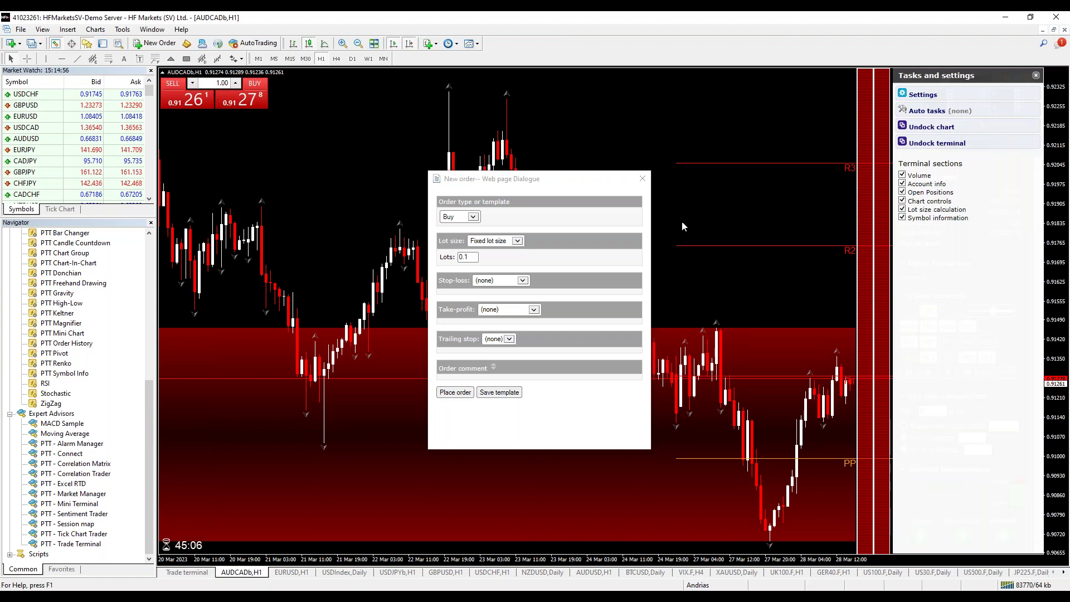
left_click(642, 179)
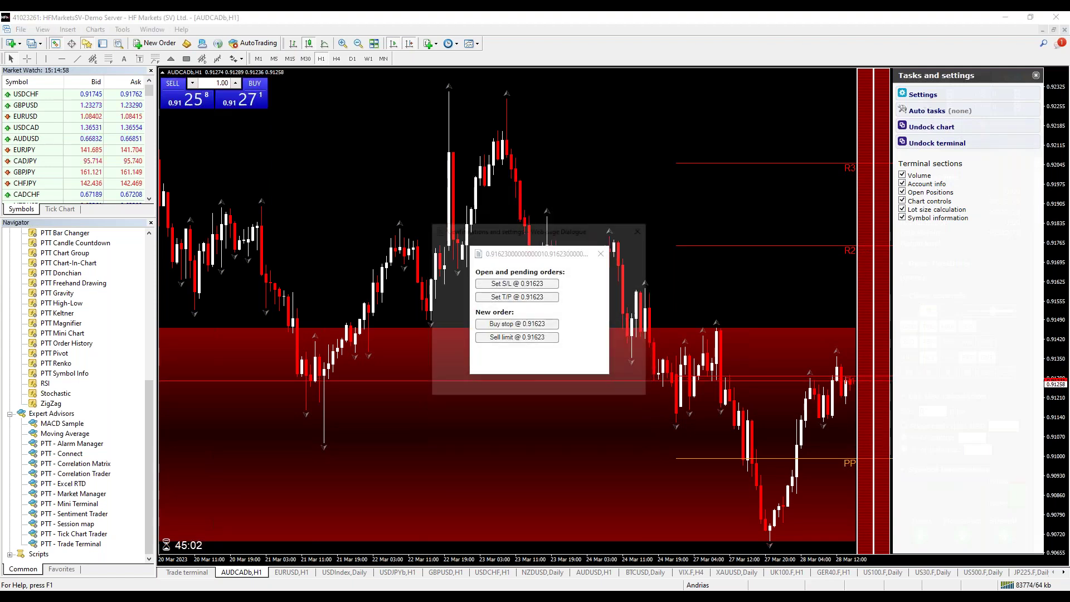
Enable confirmation of close-all for symbols and of quick-buy and quick-sell orders, save the terminal settings and close the price options dialog.
left_click(923, 95)
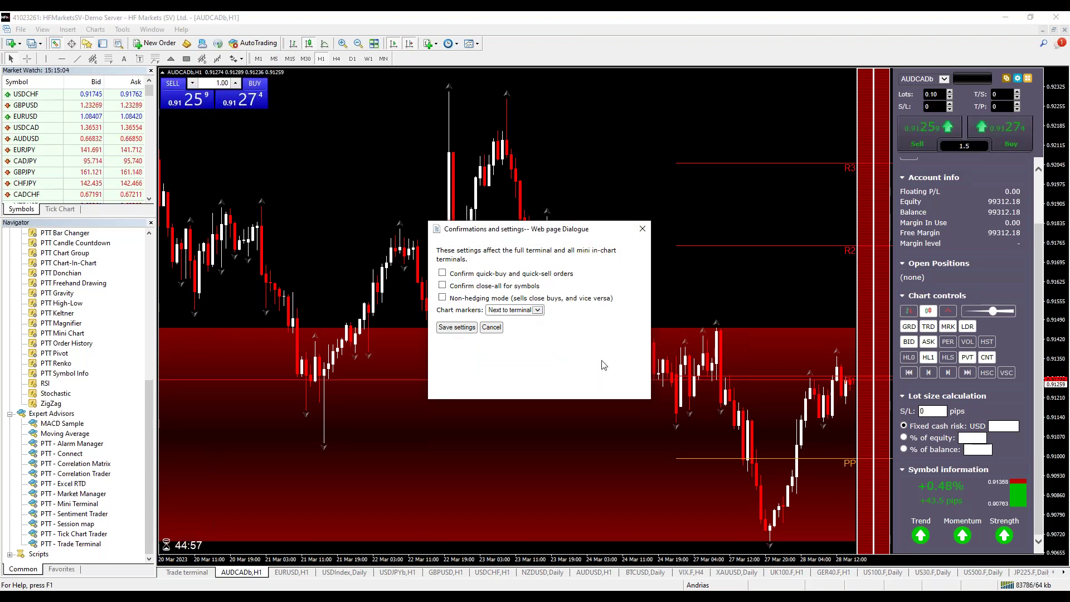
left_click(443, 286)
left_click(442, 273)
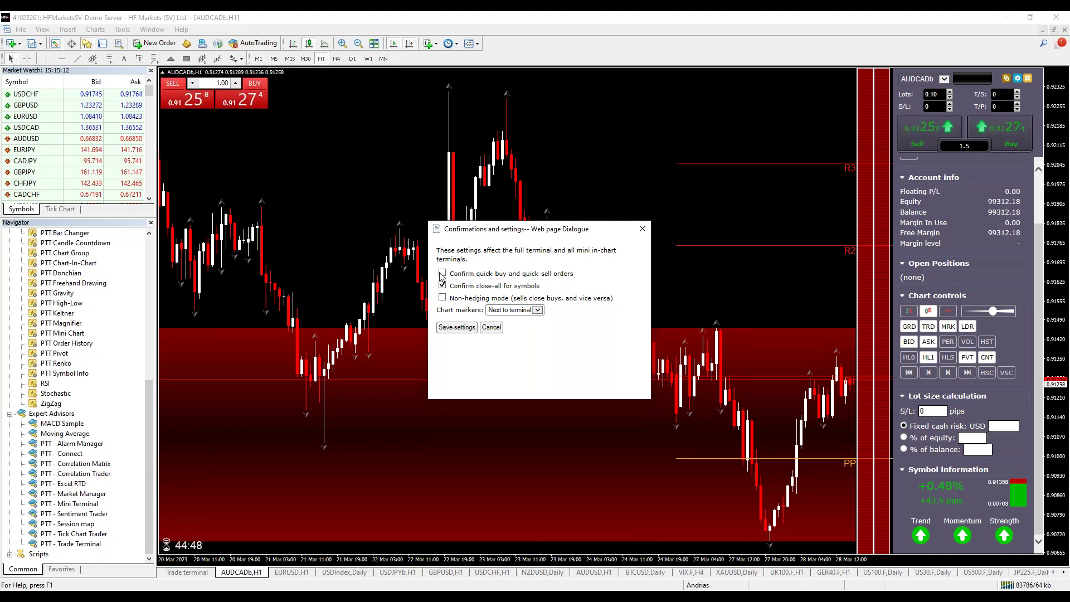
left_click(456, 327)
left_click(600, 254)
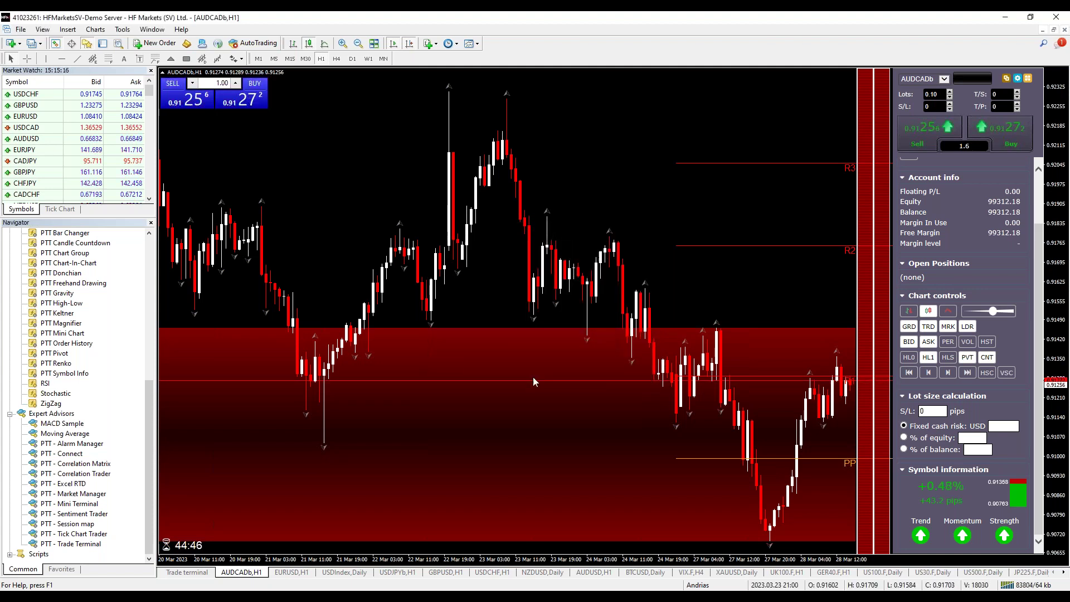
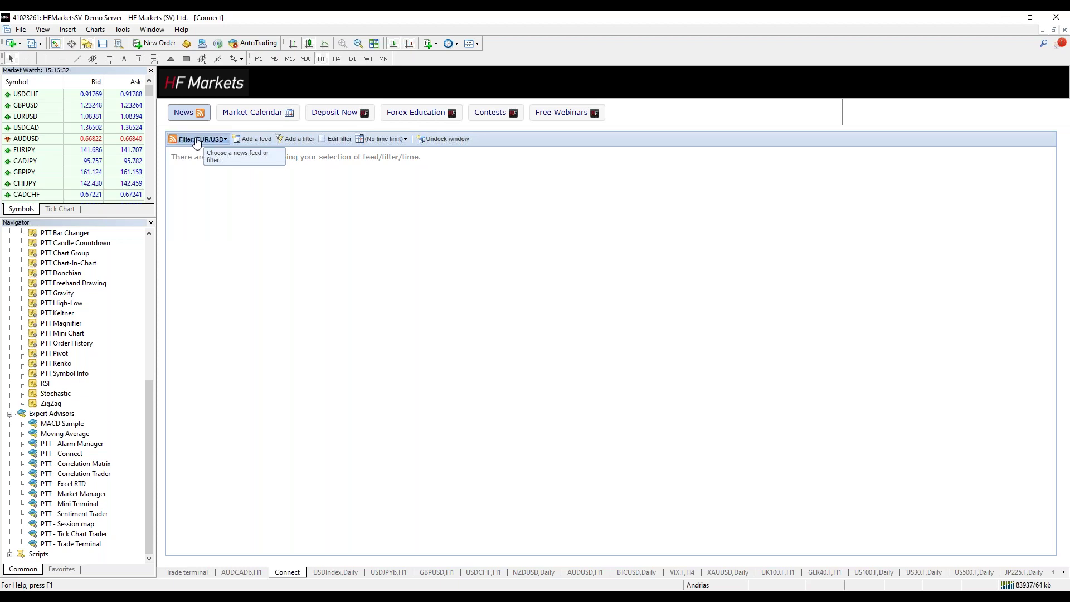
Replace the EUR/USD filter in the Connect news with all selected feeds.
left_click(208, 154)
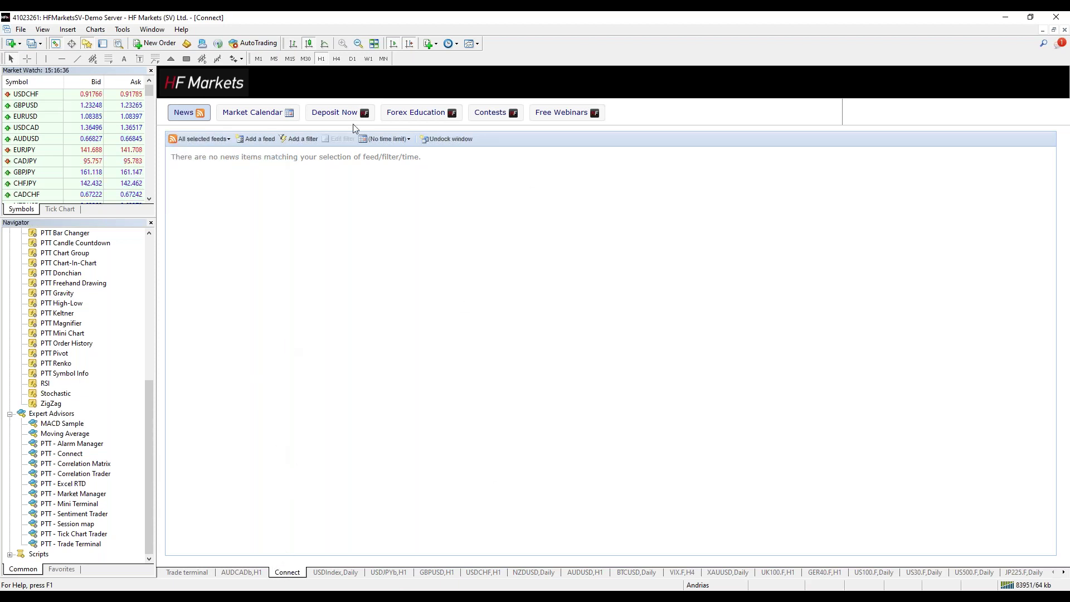
Limit the news to the last 1 week and add the Reuters Economic news feed with its default caption.
left_click(385, 139)
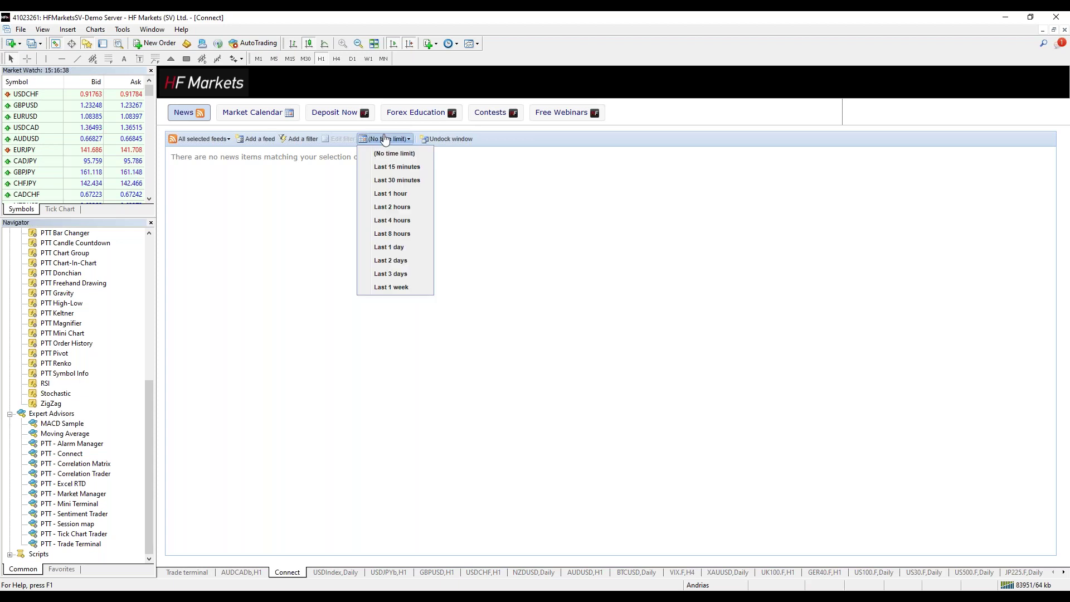
left_click(392, 287)
left_click(255, 139)
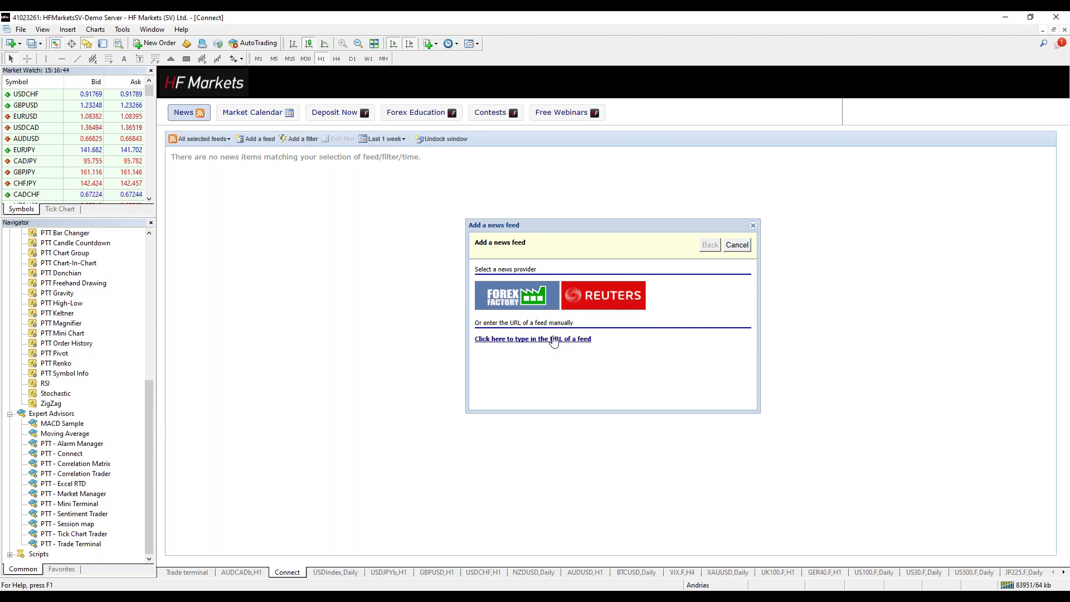
left_click(609, 308)
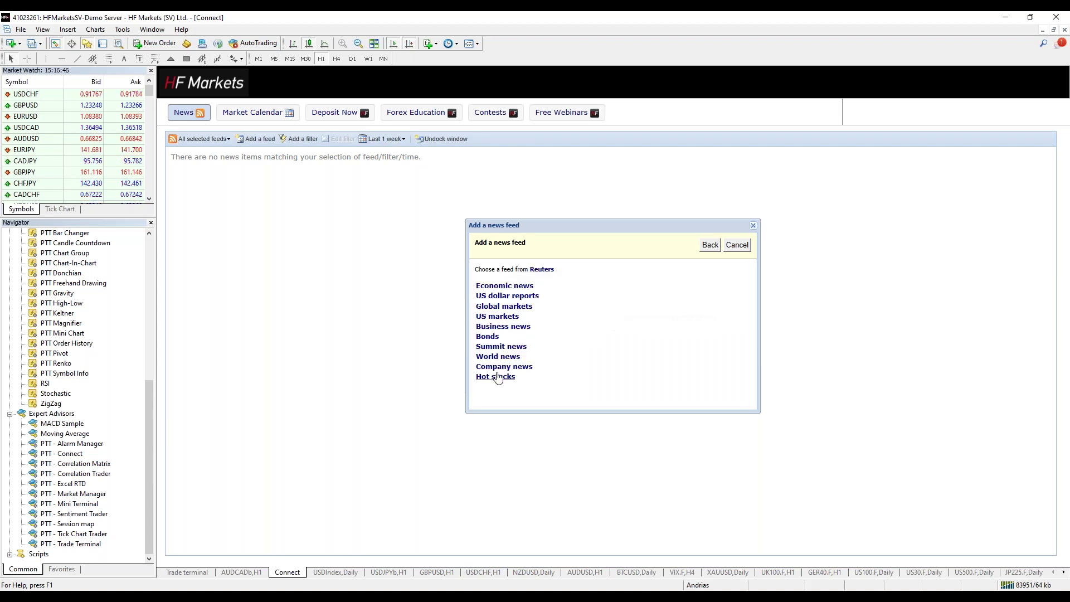
left_click(504, 286)
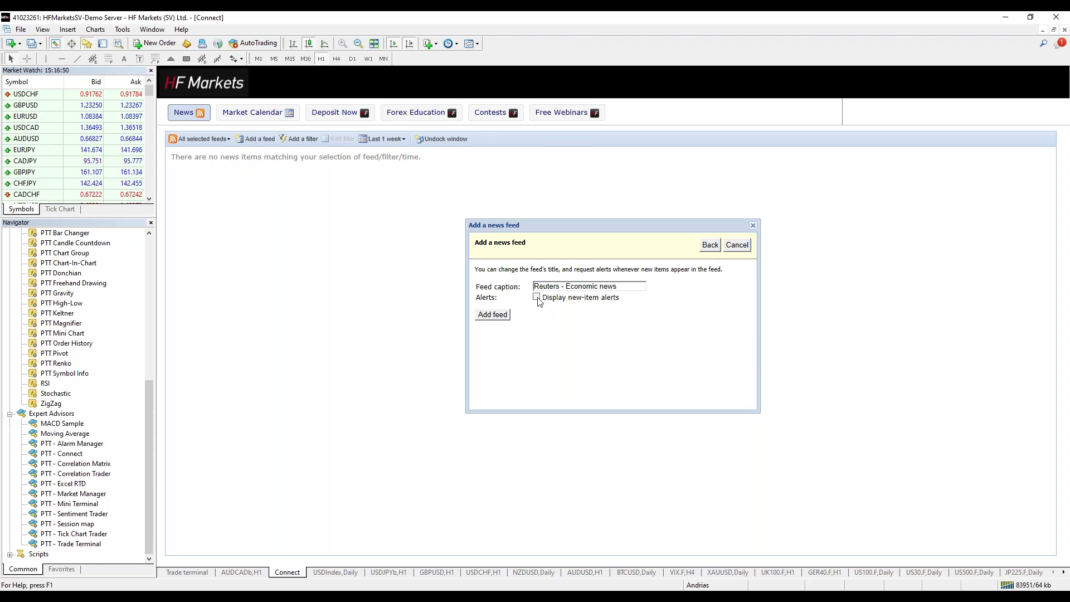
left_click(498, 316)
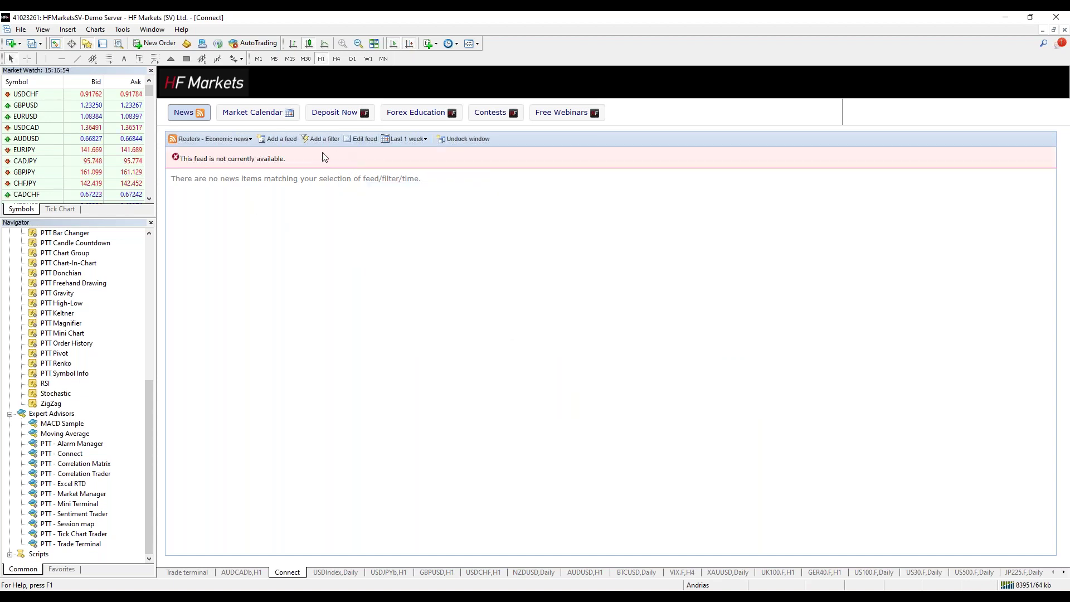
Add the Forex Factory All news feed to the Connect news.
left_click(274, 139)
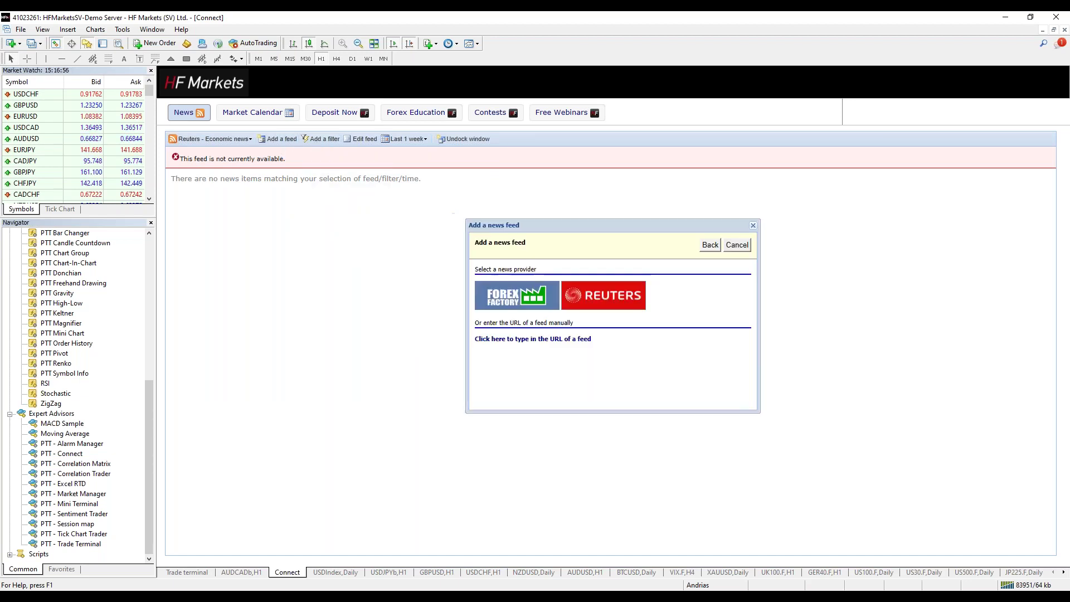
left_click(555, 298)
left_click(490, 287)
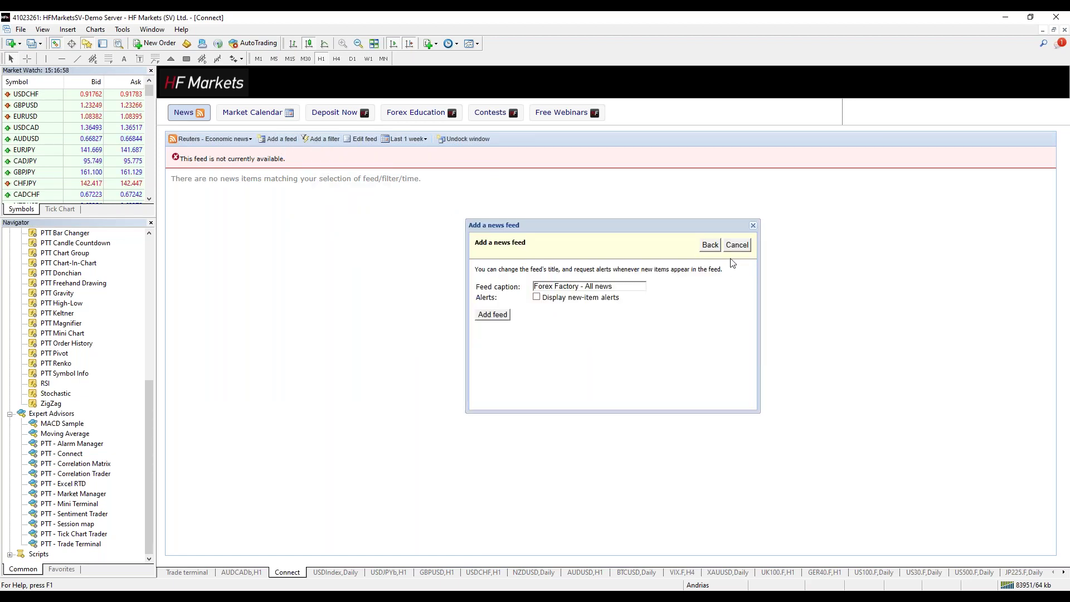
left_click(492, 315)
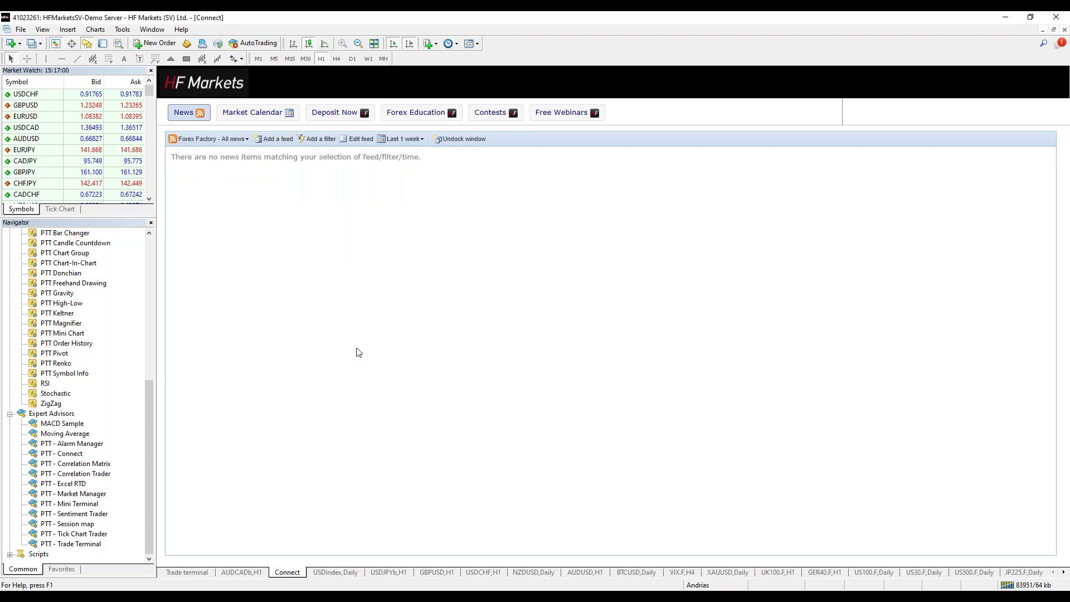
Show the Market Calendar and move the Connect chart tab ahead of the Trade terminal tab.
left_click(258, 115)
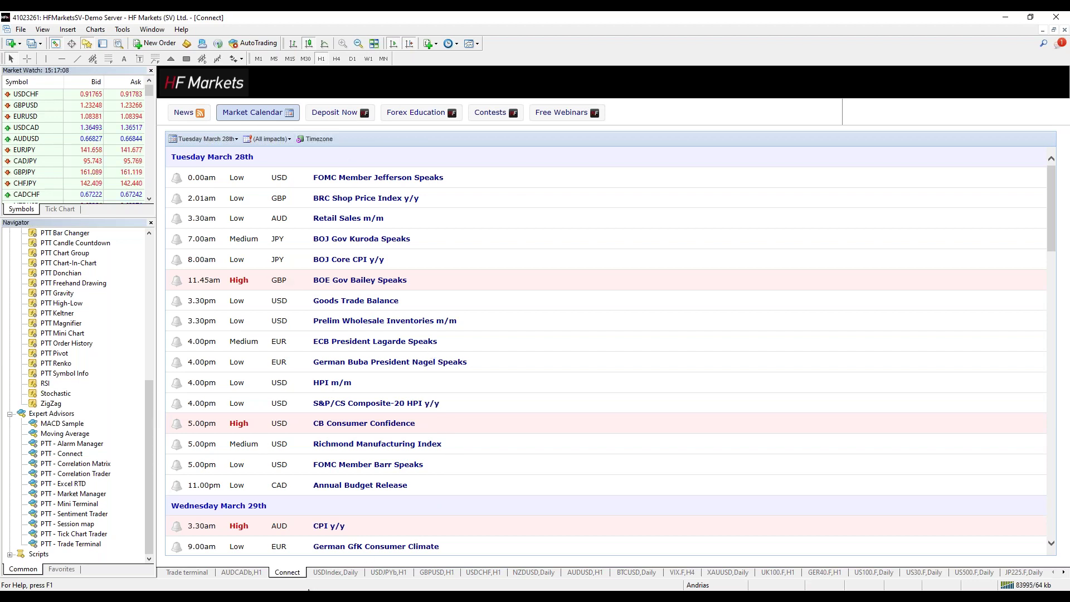
left_click(346, 570)
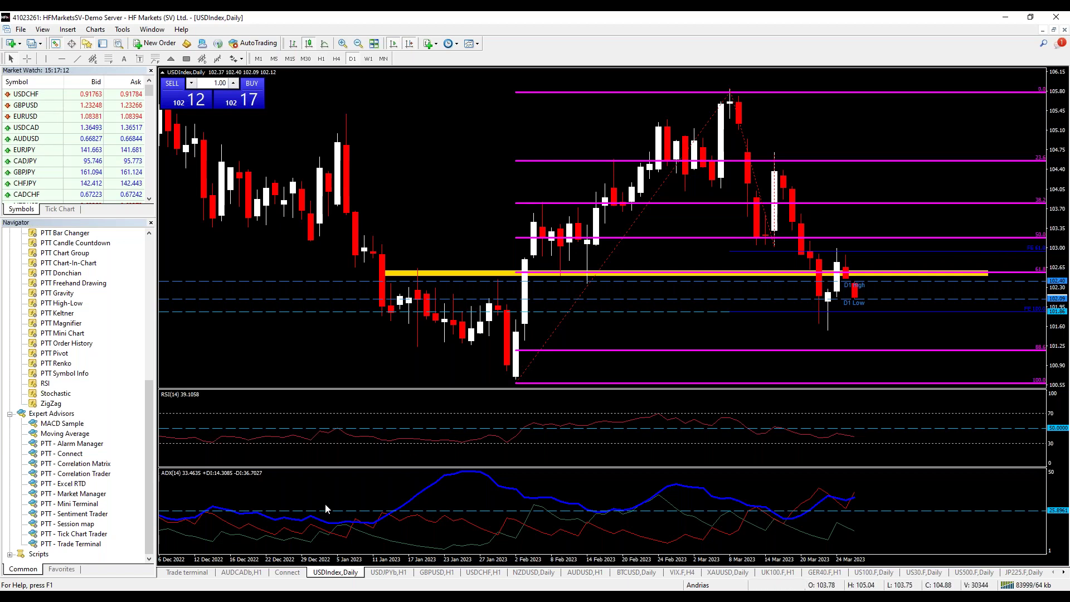
left_click(288, 573)
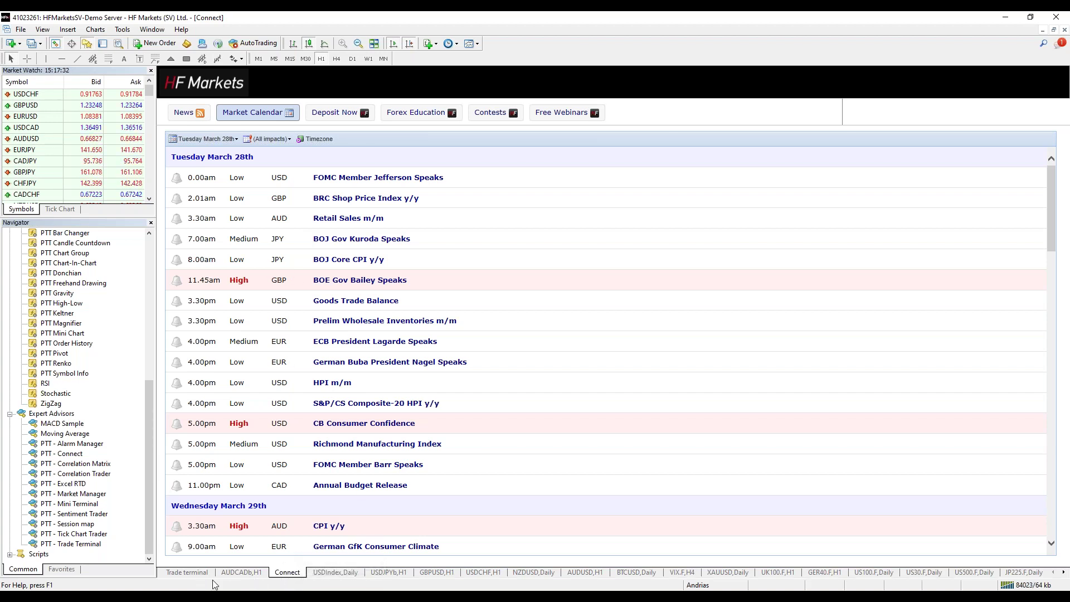
left_click_drag(217, 576, 179, 574)
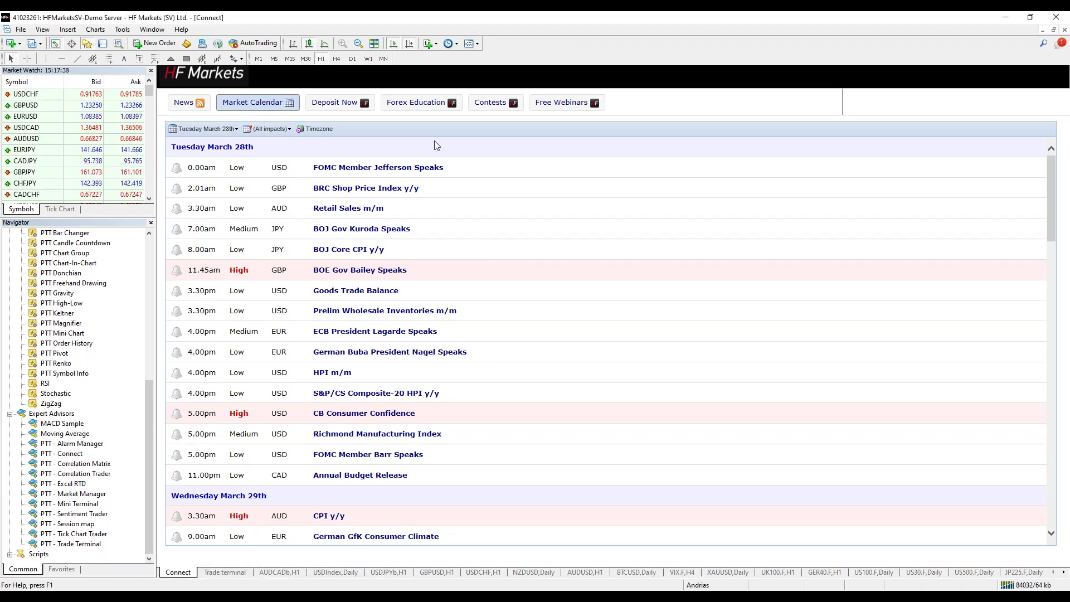
Filter the Market Calendar to High impact events, then view the timezone information and dismiss it.
scroll(545, 202, "down", 8)
scroll(374, 466, "up", 5)
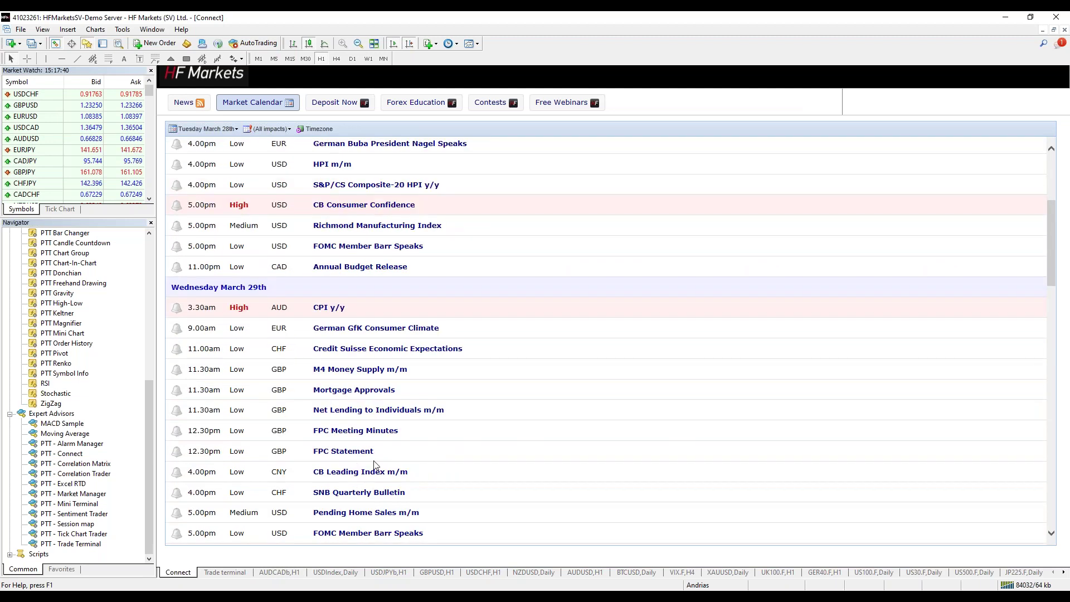
scroll(374, 465, "up", 4)
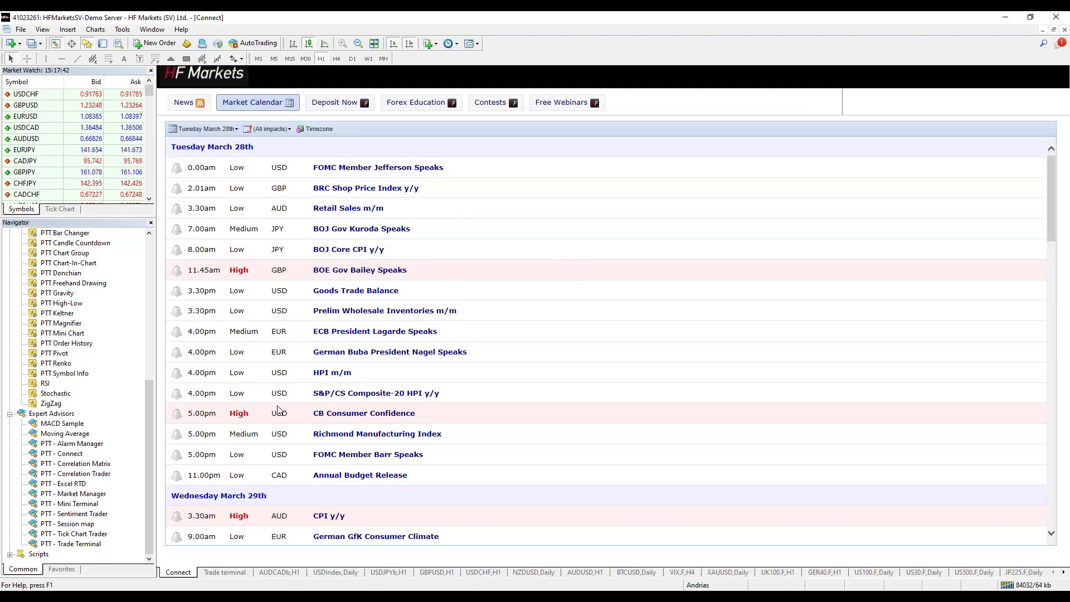
left_click(271, 129)
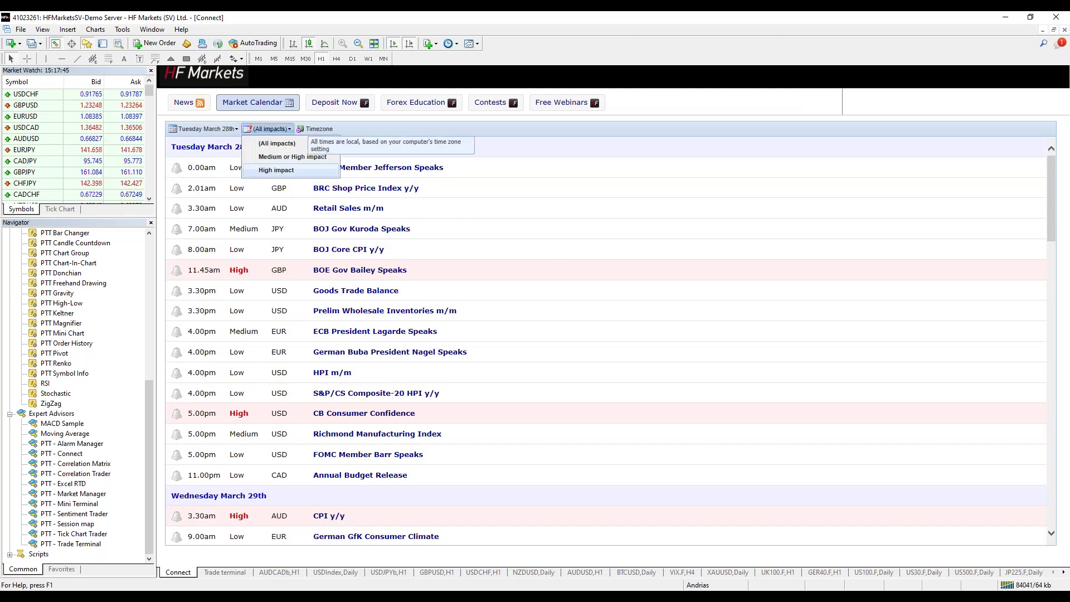
left_click(279, 170)
left_click(315, 129)
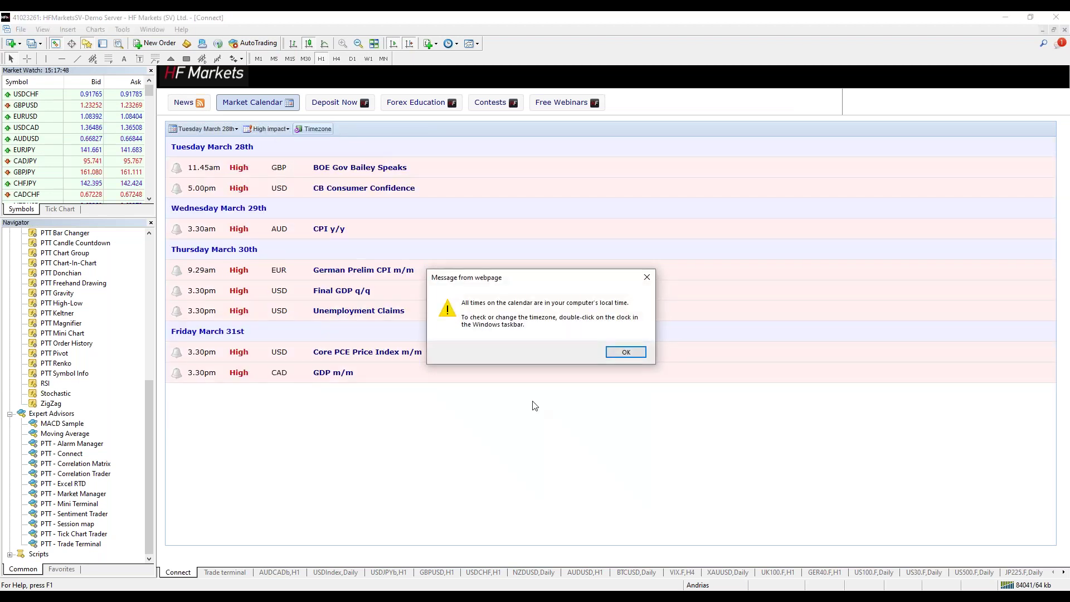
left_click(623, 354)
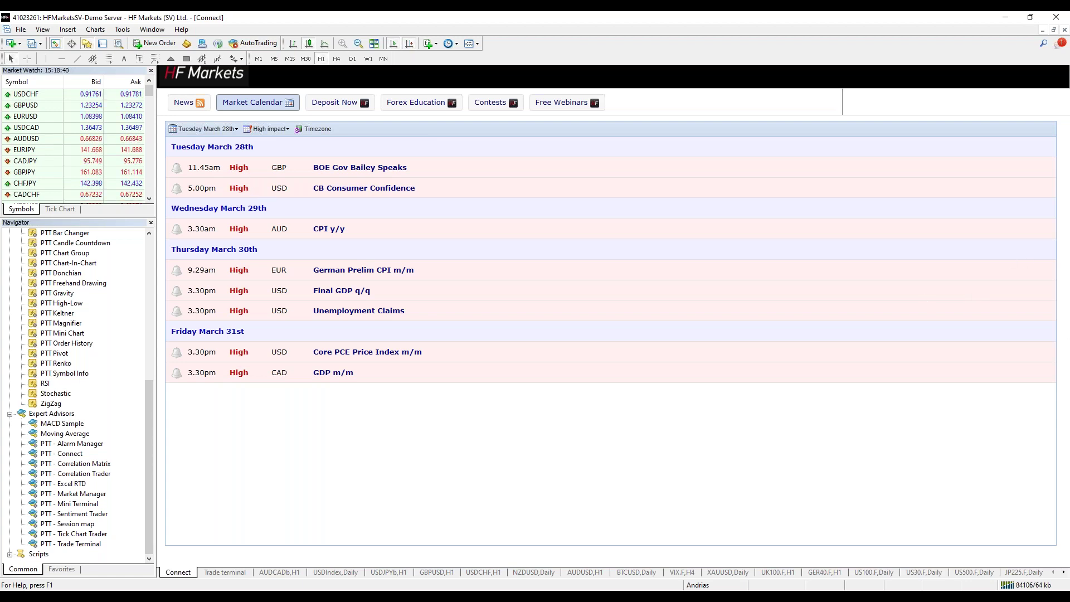
Return to the news and apply the Gold filter, then view the list of available feeds and filters.
left_click(202, 108)
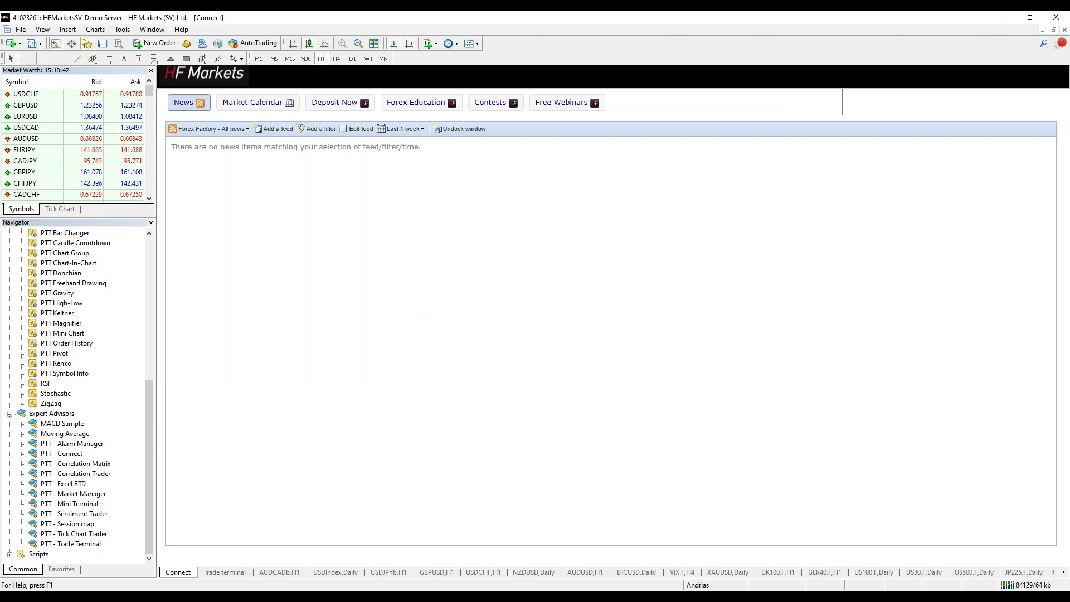
left_click(244, 130)
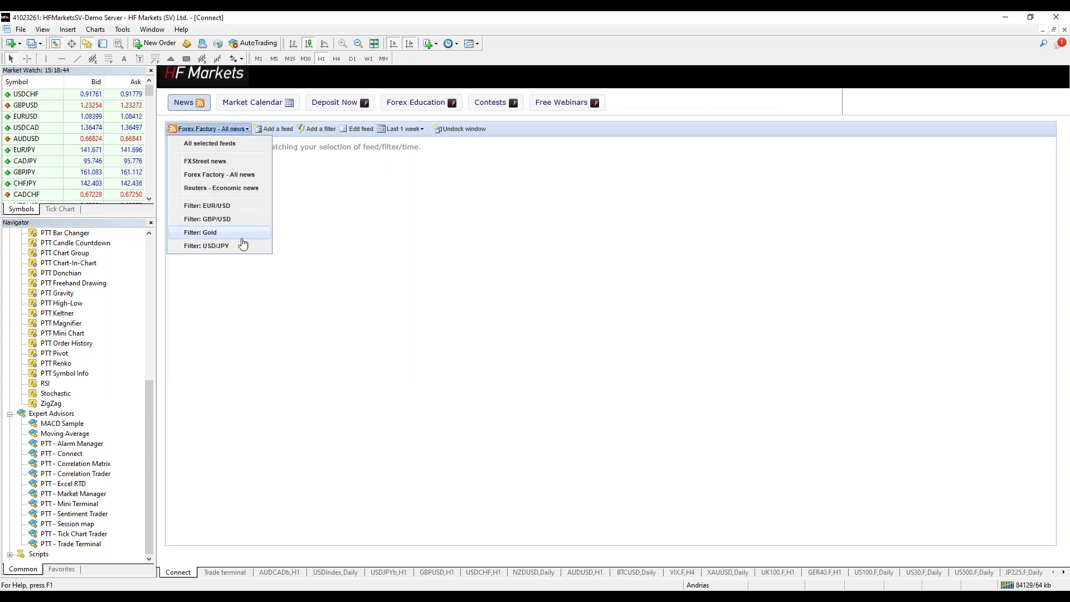
left_click(223, 233)
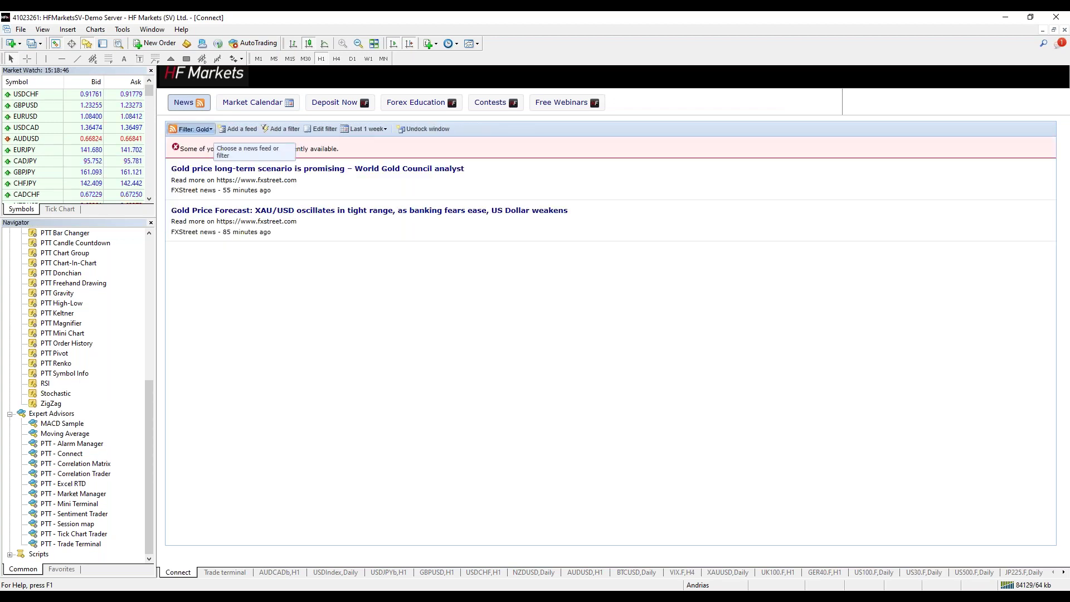
left_click(211, 130)
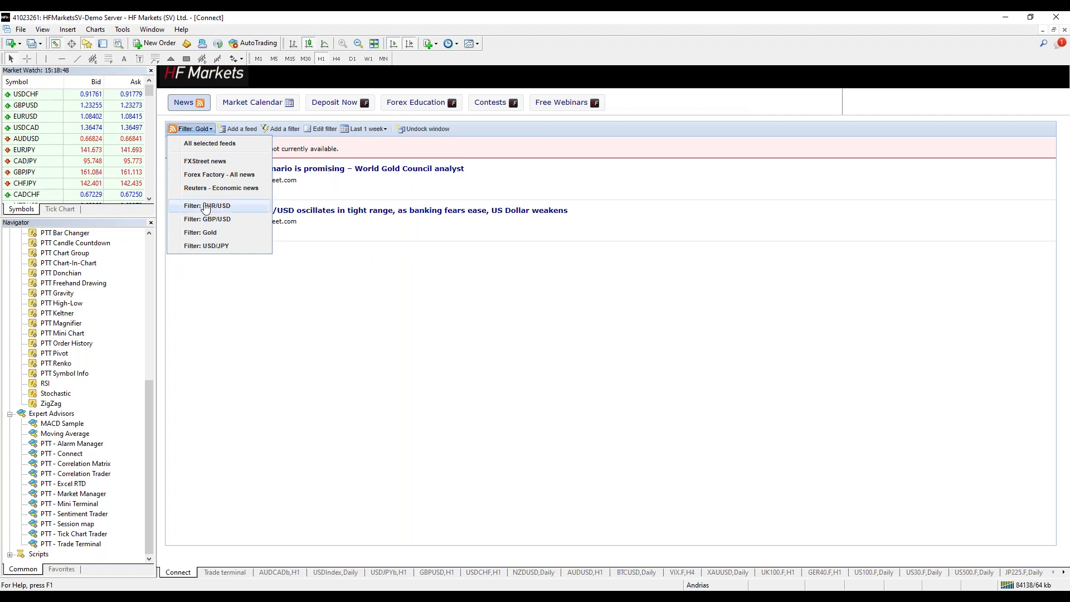
Try out a new news filter with the search text GOLD, clear the text and cancel the form.
left_click(284, 129)
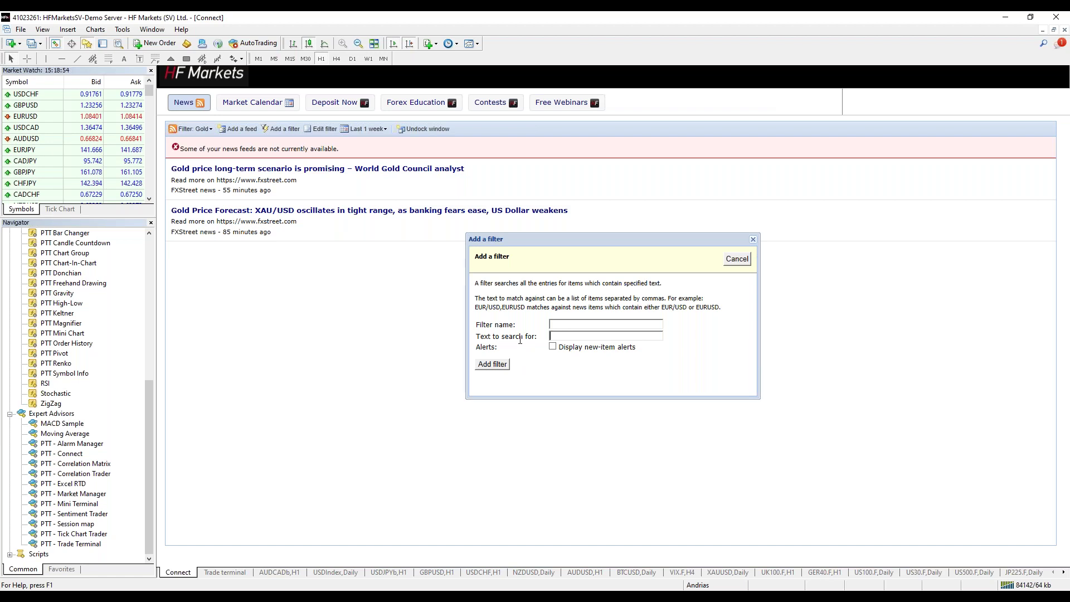
left_click(600, 336)
type("GOLD")
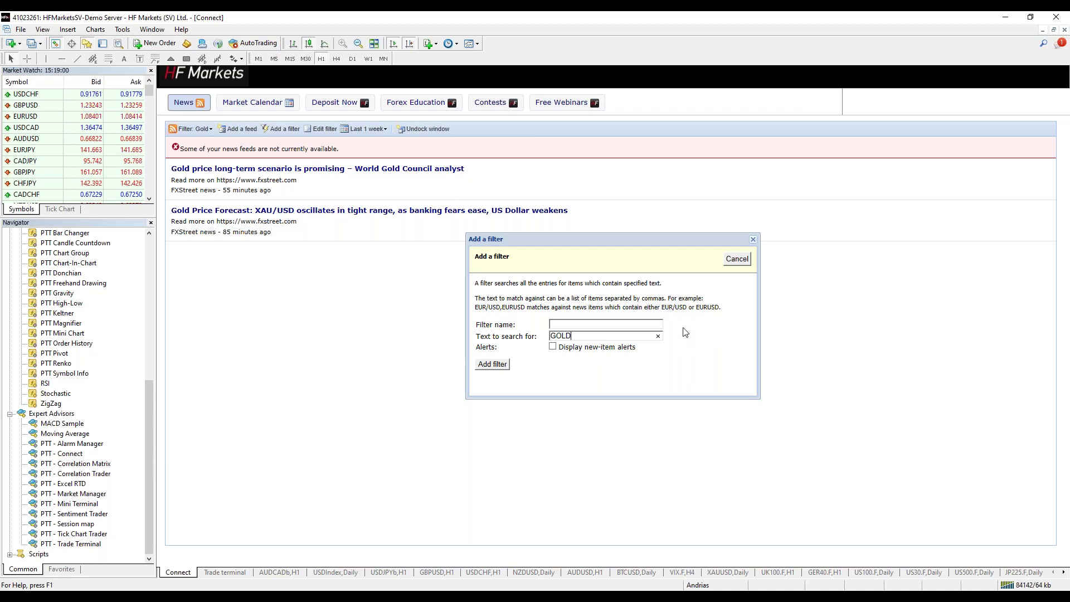
left_click(658, 337)
left_click(744, 257)
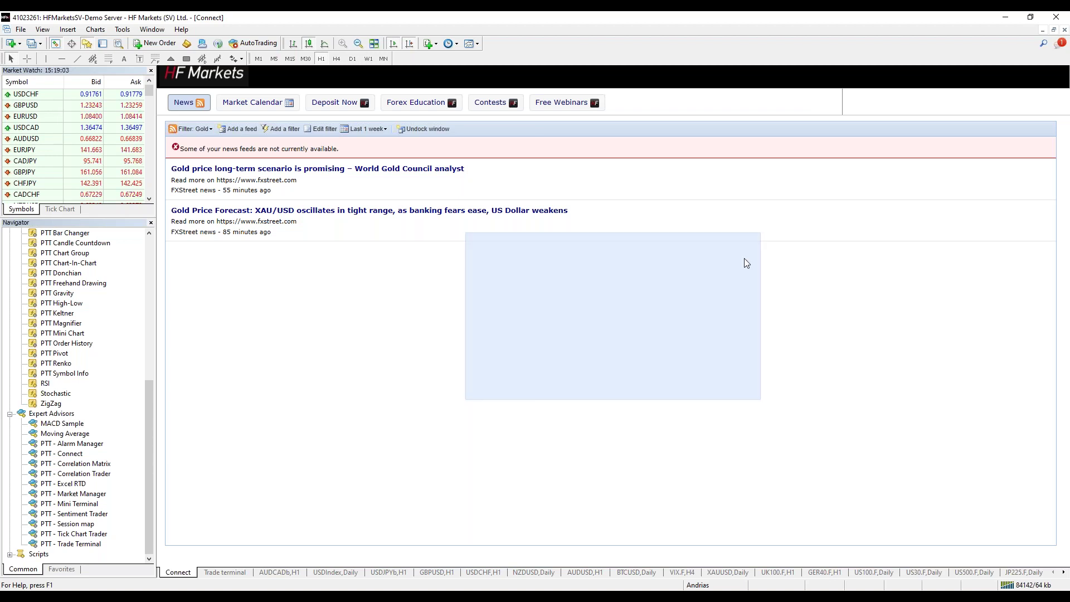
Review the Gold filter's details, close them and show the news from all selected feeds.
left_click(325, 131)
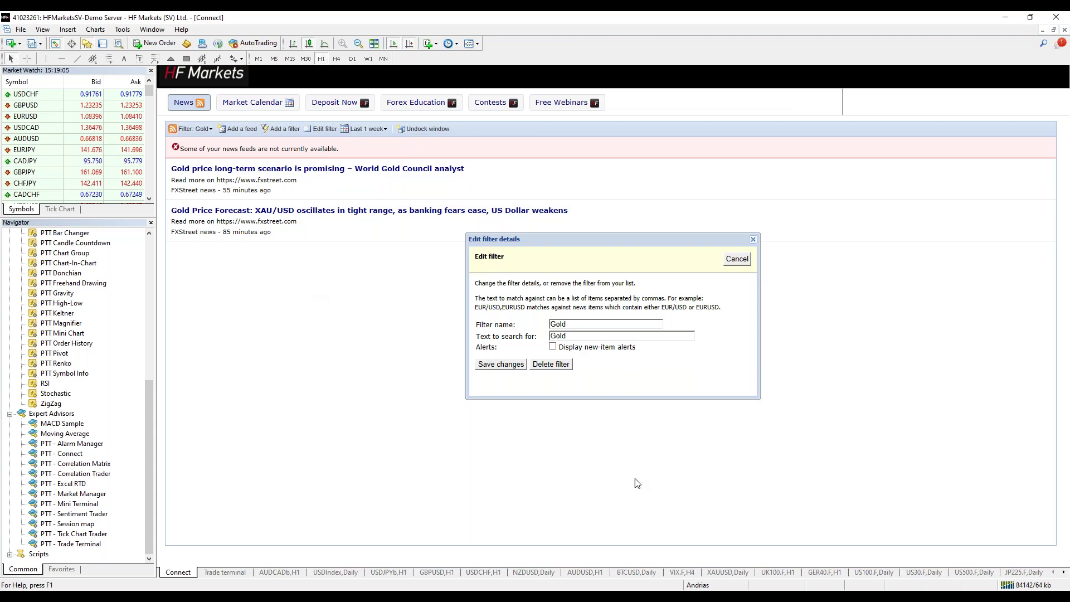
left_click(753, 240)
left_click(192, 129)
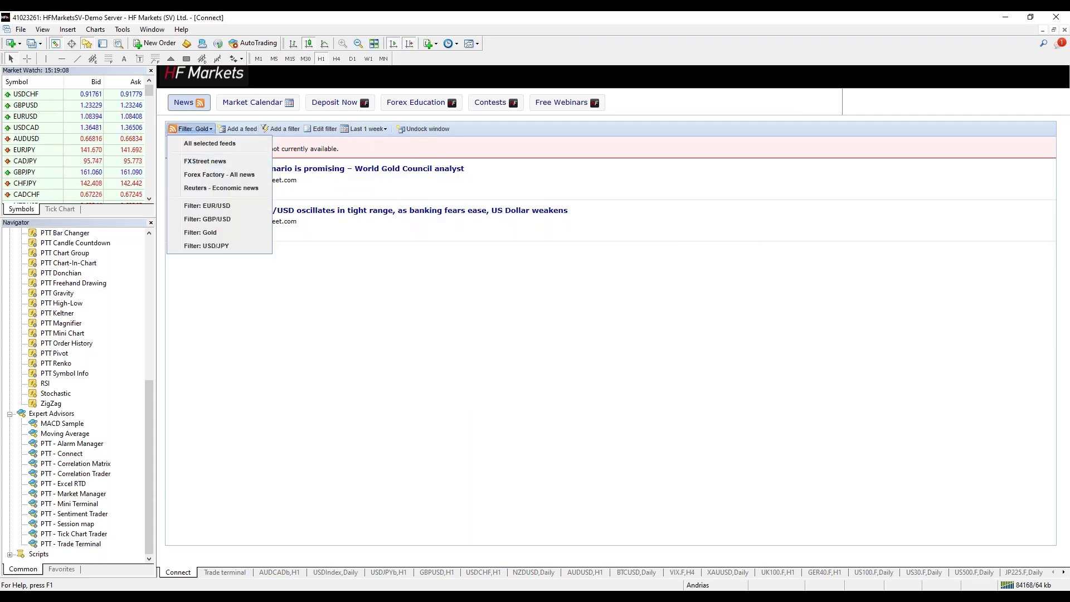
left_click(210, 144)
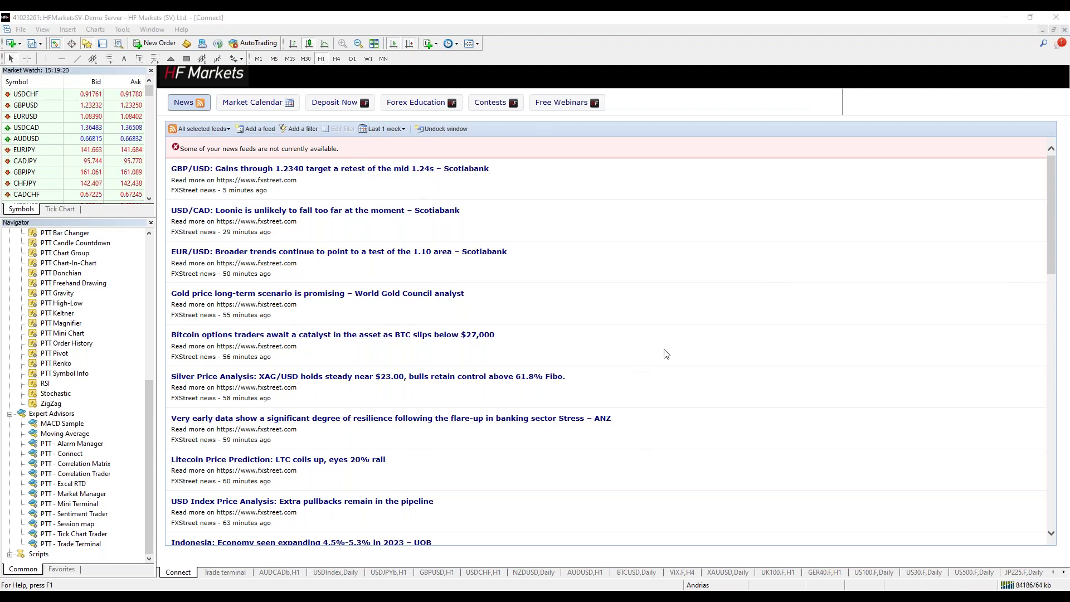
Browse the Reuters Economic news and Forex Factory All news feeds, ending on the FXStreet news feed.
left_click(223, 132)
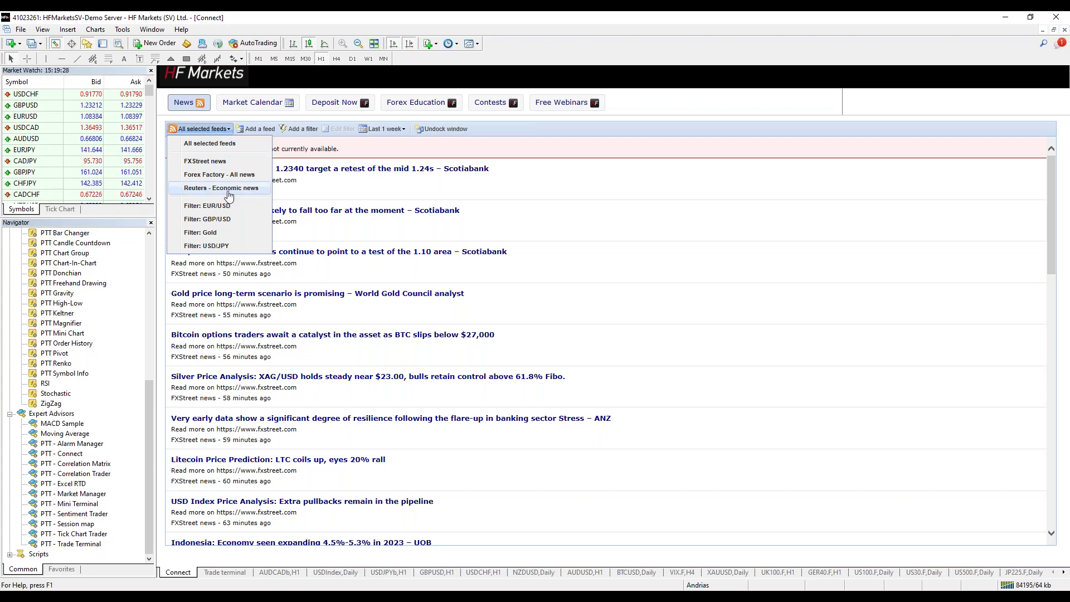
left_click(211, 188)
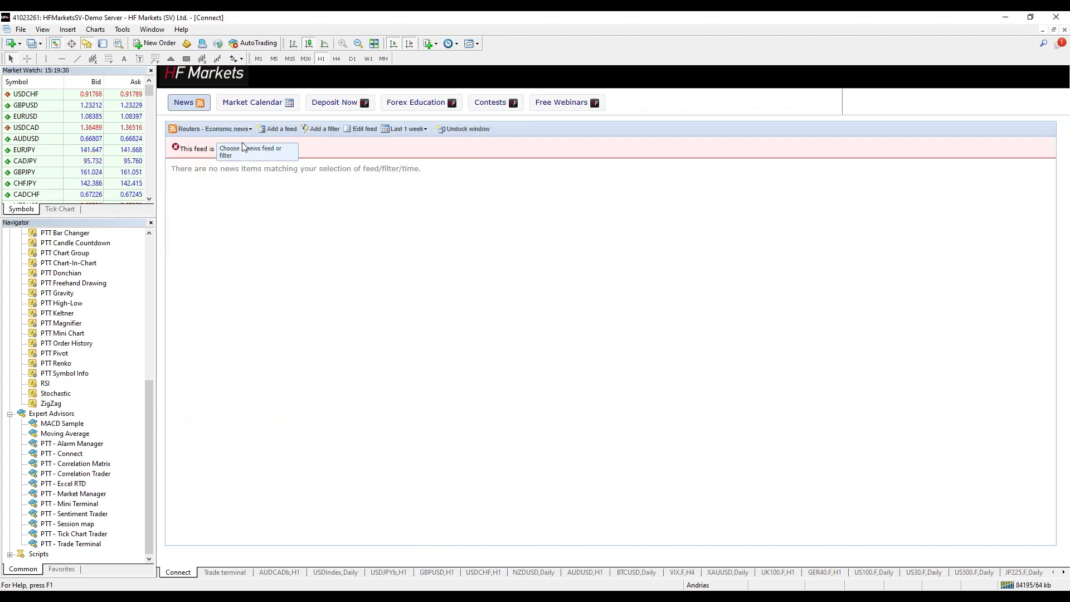
left_click(223, 128)
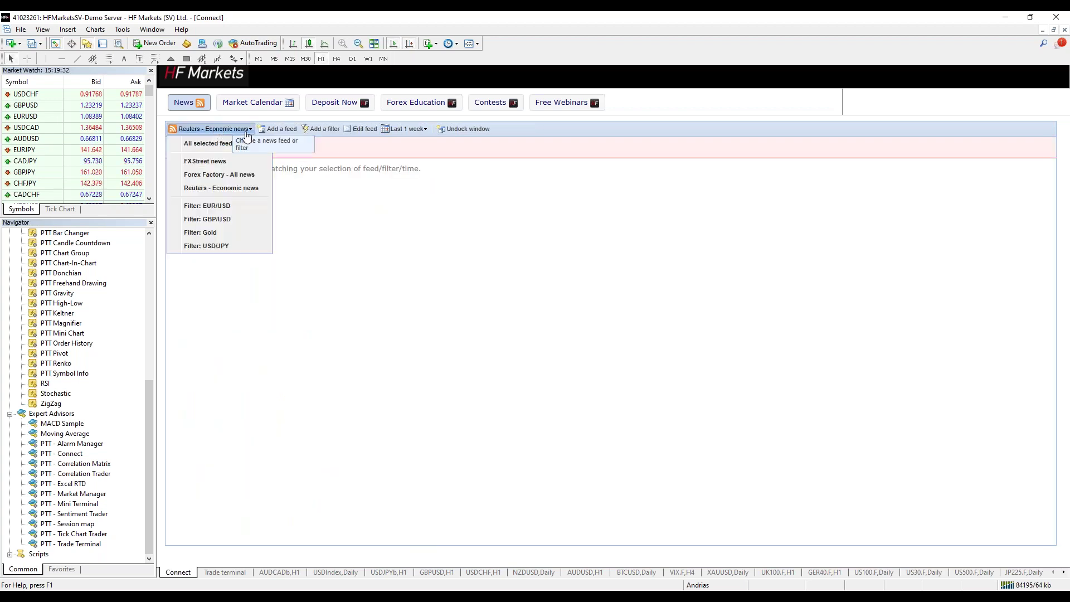
left_click(252, 175)
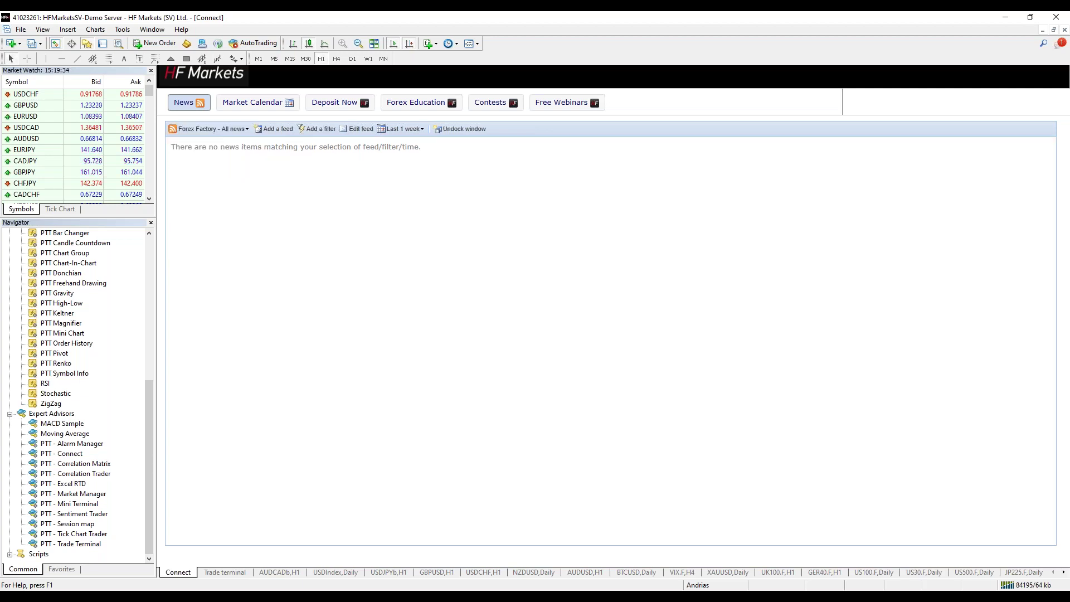
left_click(217, 133)
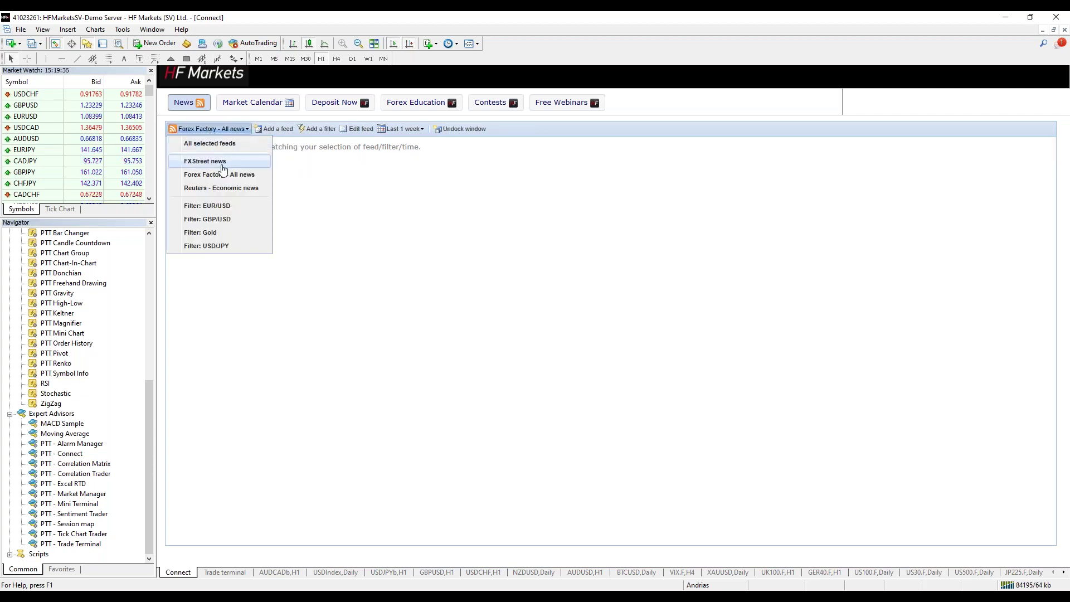
left_click(222, 162)
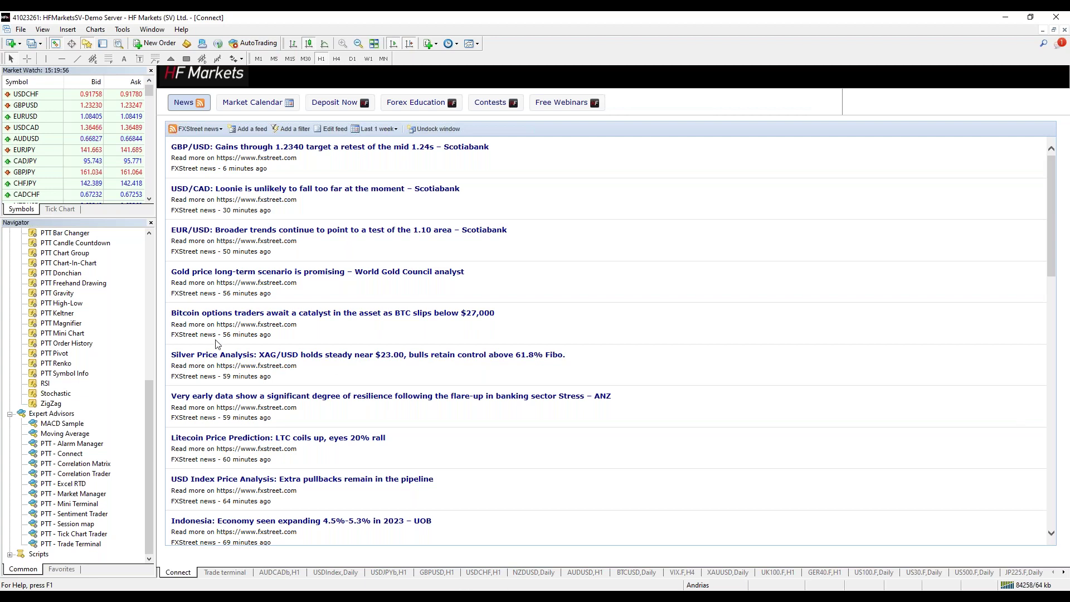
Open the FXStreet article about Bitcoin options traders awaiting a catalyst in the browser and read through it.
left_click(280, 319)
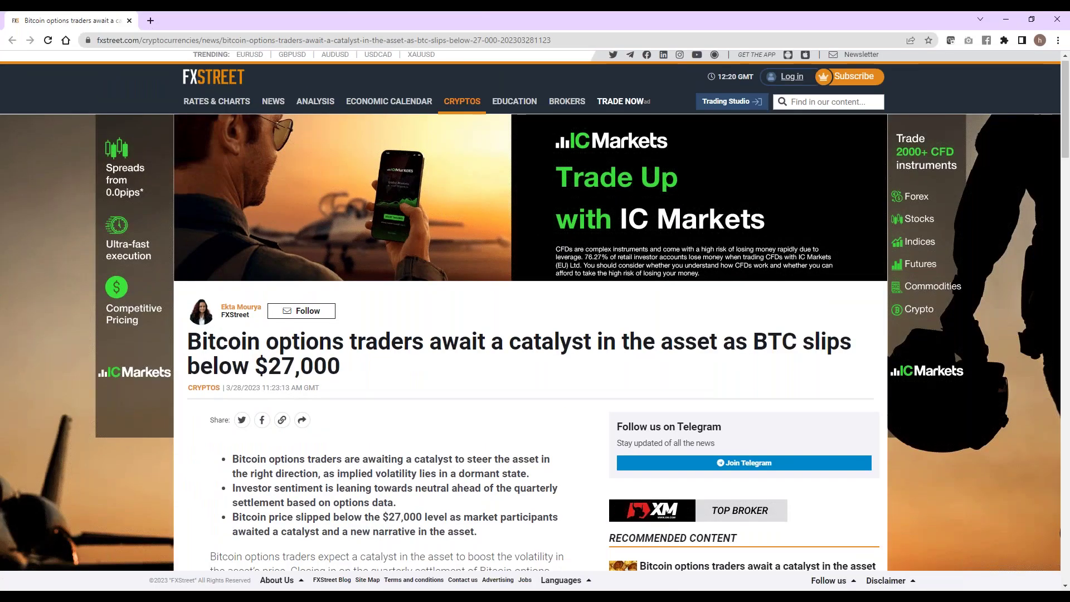
scroll(444, 495, "down", 6)
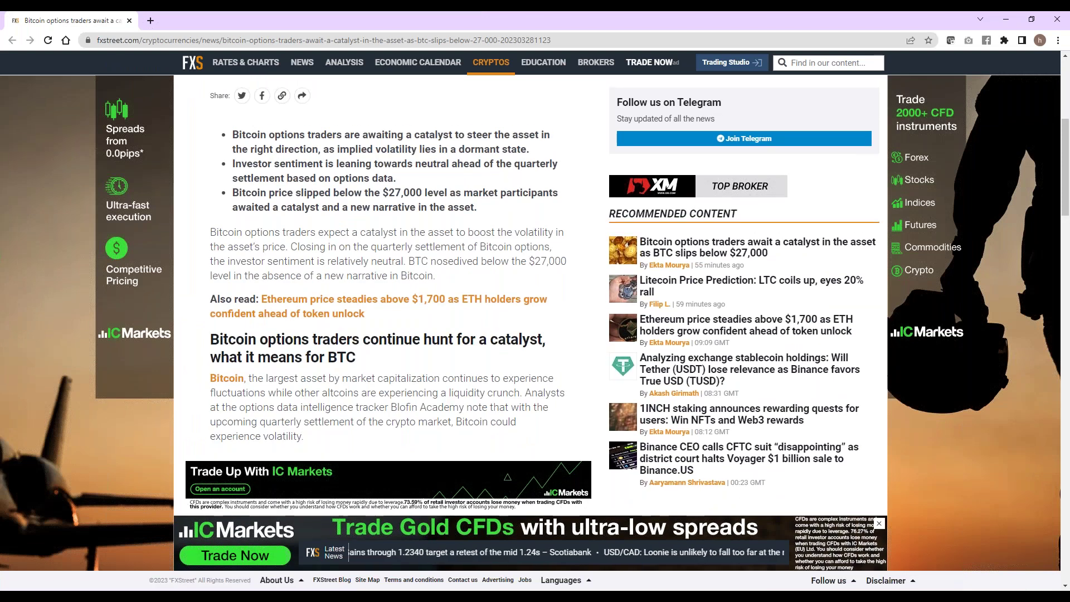
Finish skimming the Bitcoin options traders article and close its browser page to return to the news feed.
scroll(530, 323, "up", 4)
scroll(606, 493, "down", 3)
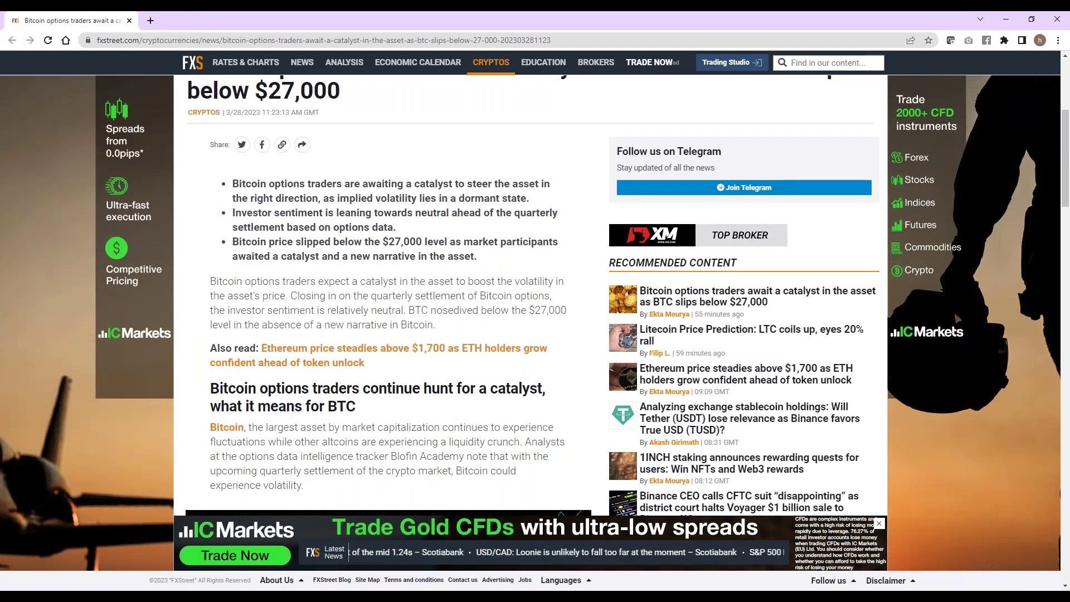
scroll(390, 442, "down", 4)
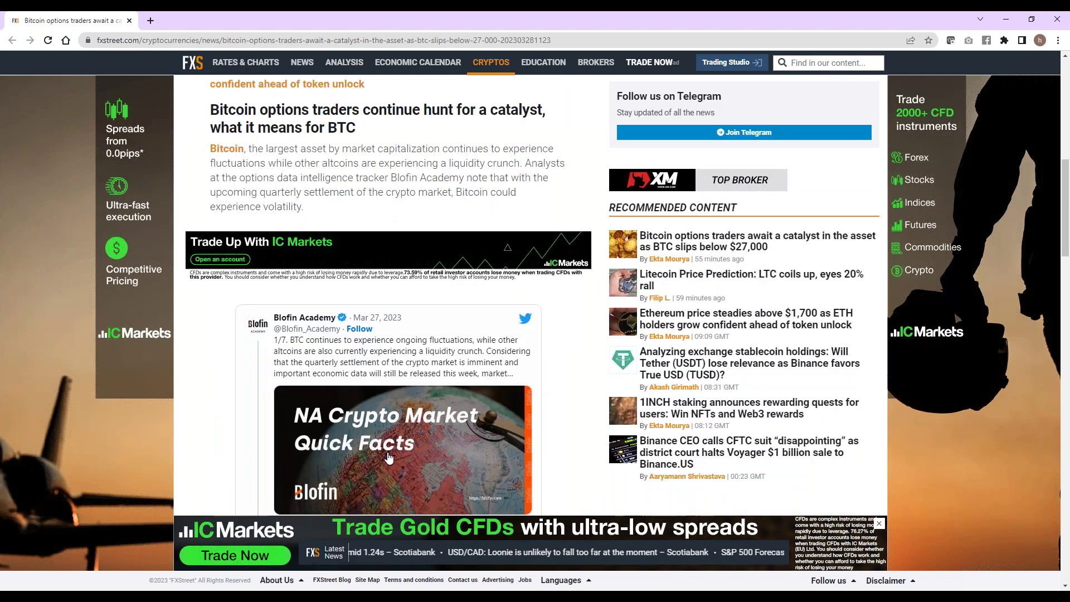
scroll(390, 442, "up", 4)
left_click(129, 21)
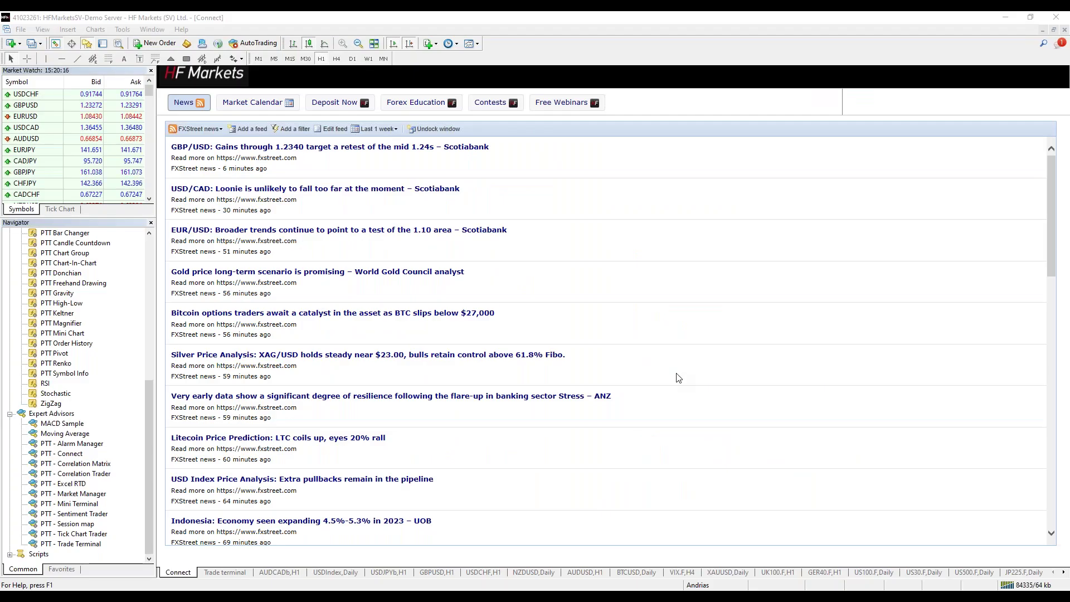
Browse Connect's Market Calendar, Deposit Now, Forex Education, Contests and Free Webinars sections, ending back on News.
left_click(234, 108)
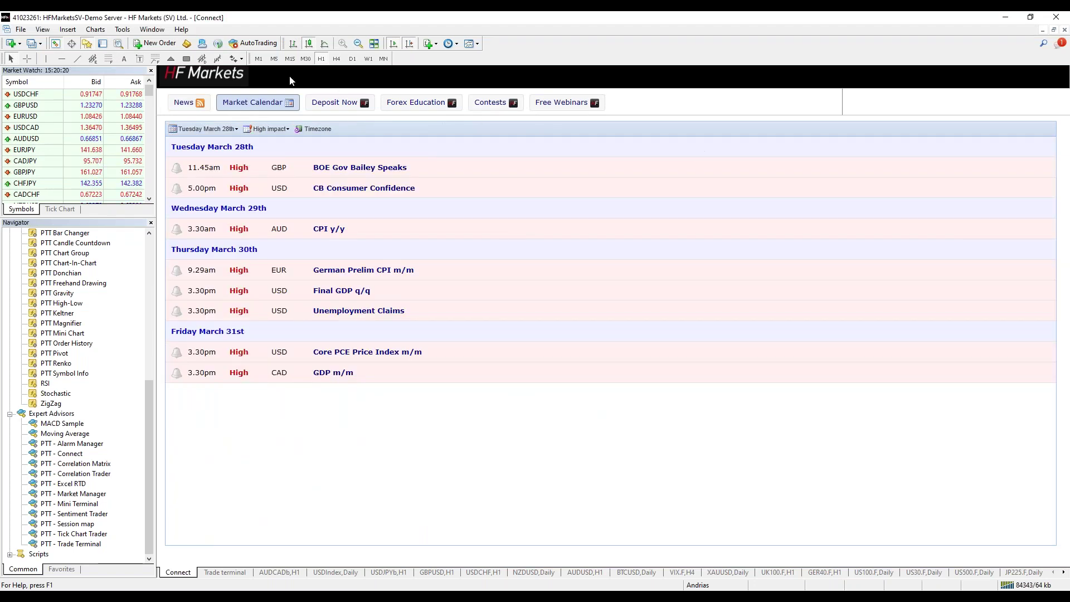
left_click(338, 109)
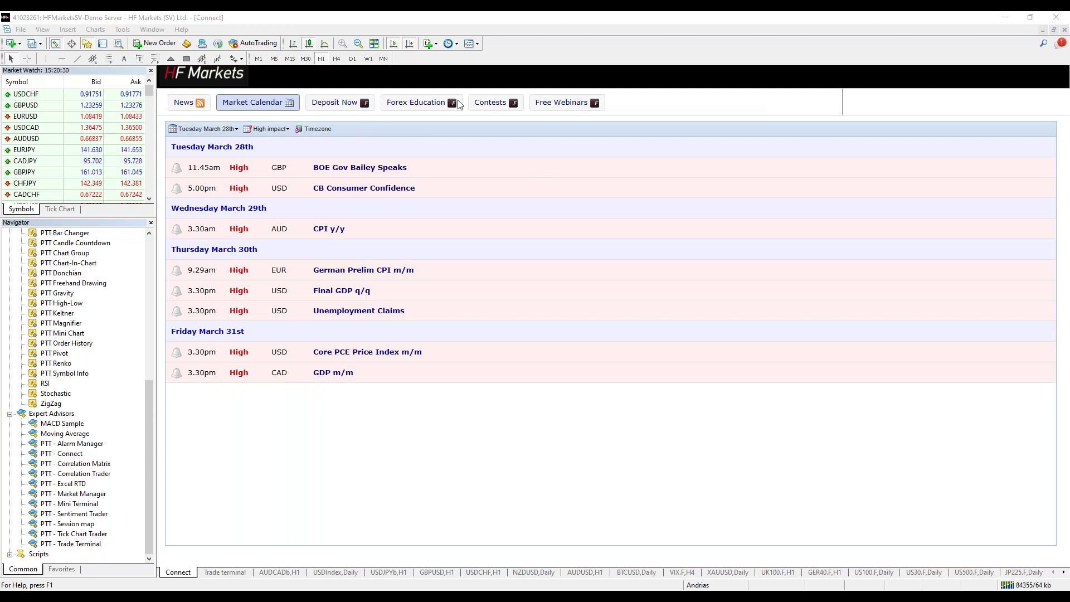
left_click(415, 108)
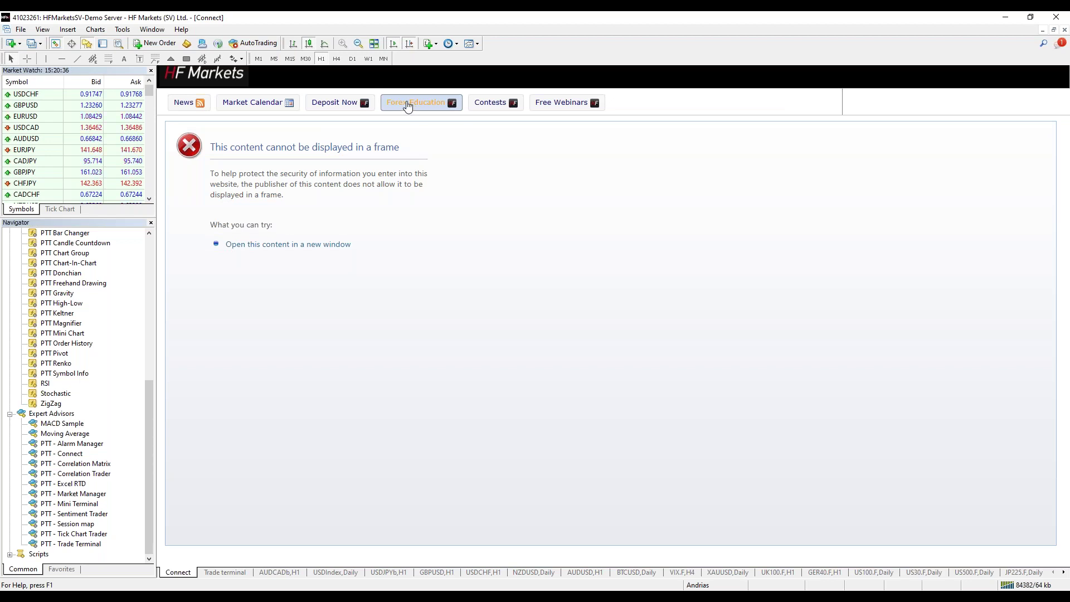
left_click(492, 101)
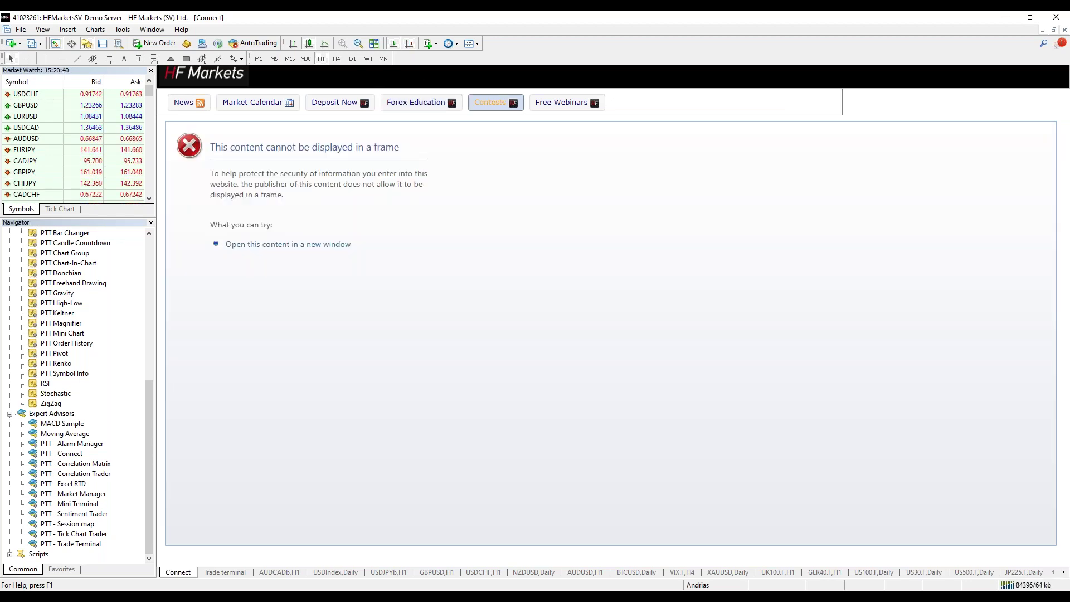
left_click(558, 103)
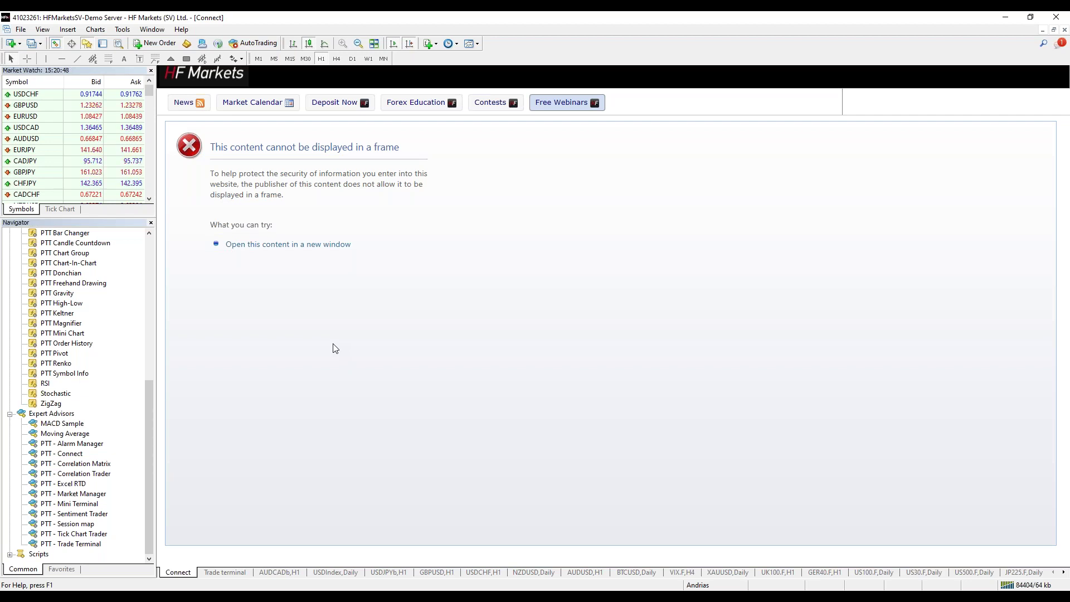
left_click(494, 103)
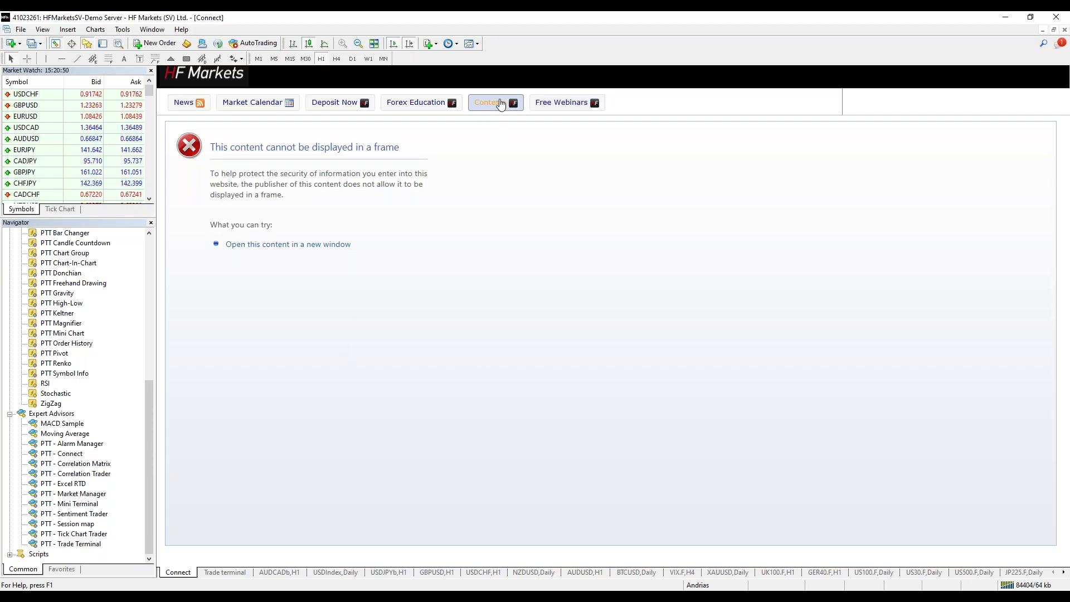
left_click(184, 102)
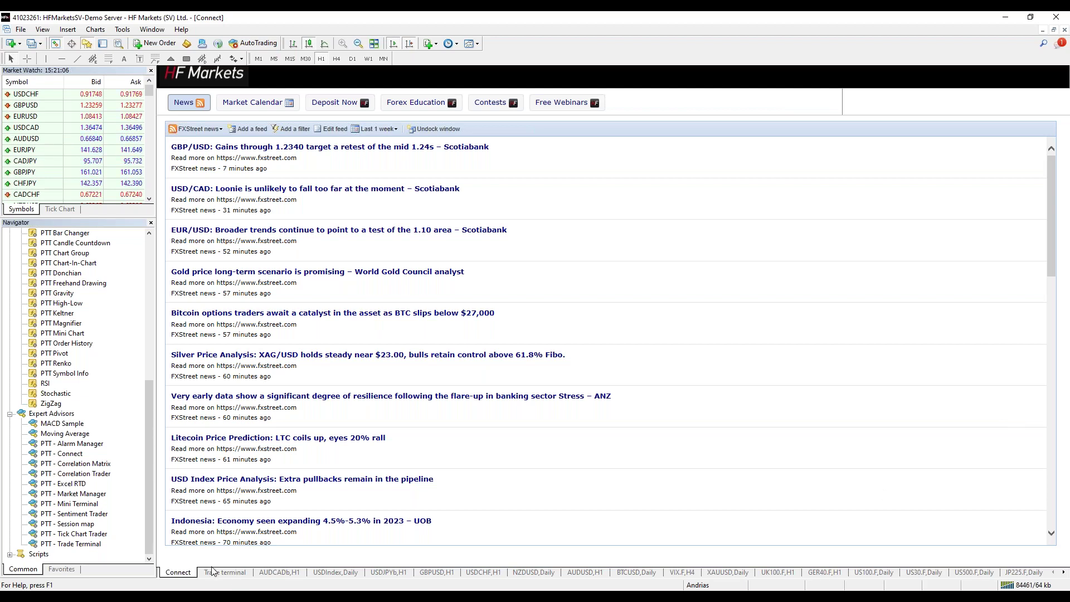
Close the Connect chart window.
right_click(182, 572)
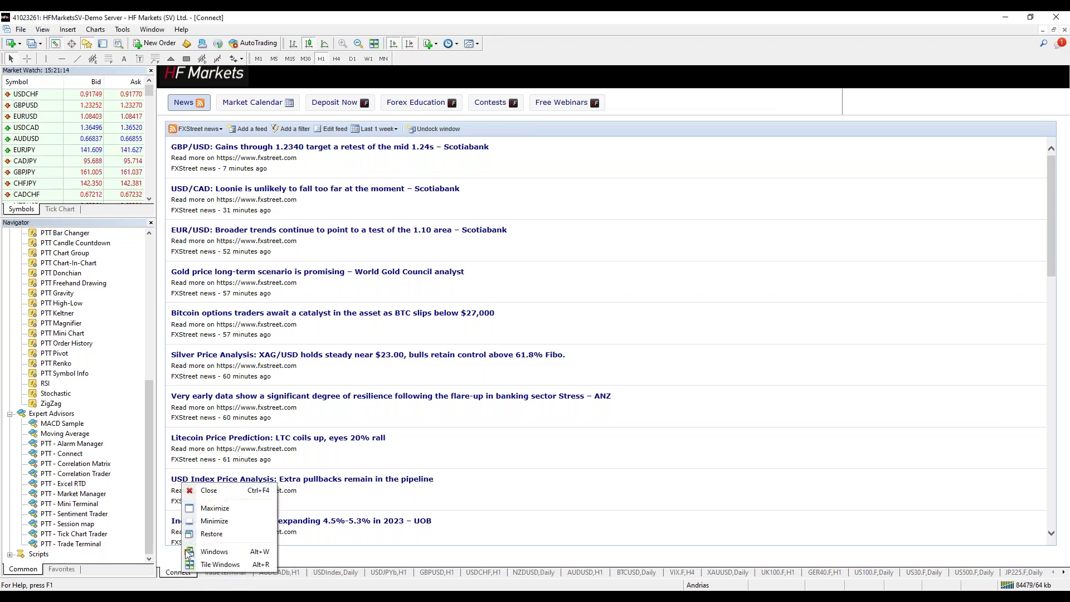
left_click(205, 490)
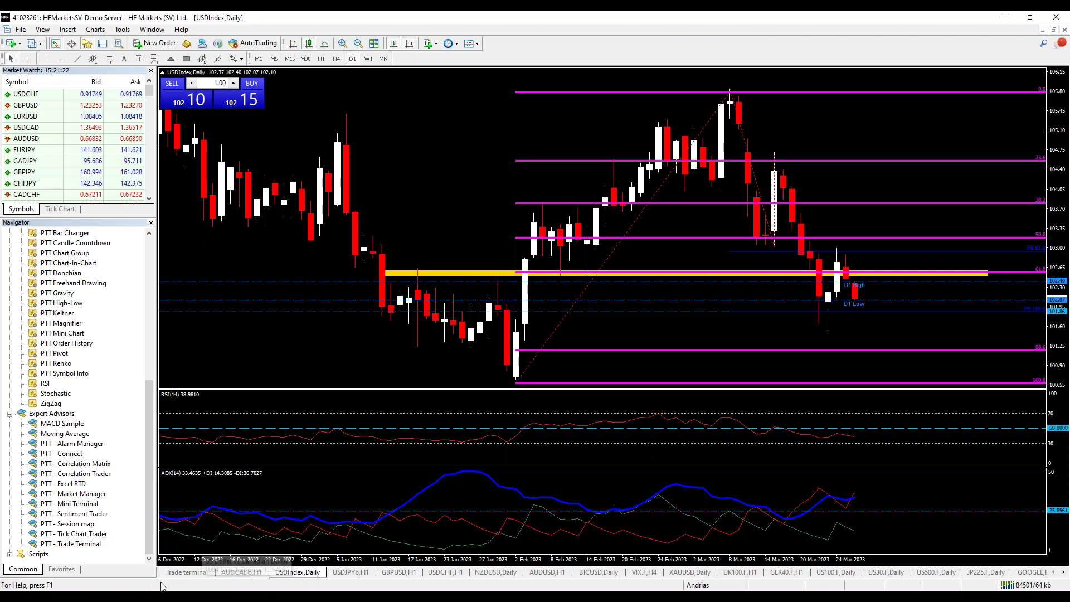
left_click_drag(319, 372, 320, 371)
left_click(518, 322)
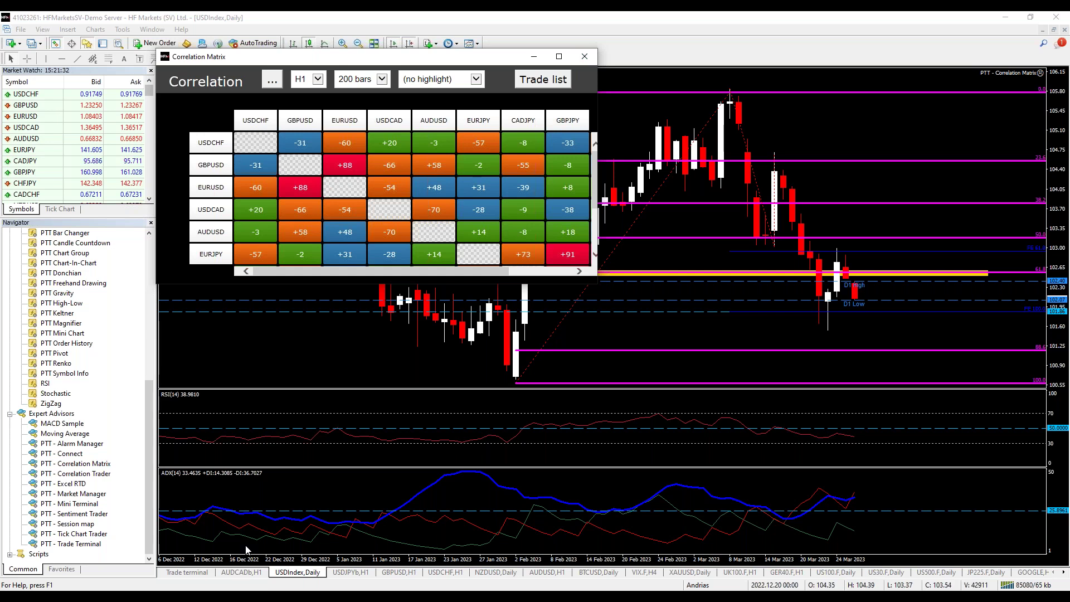
left_click(579, 61)
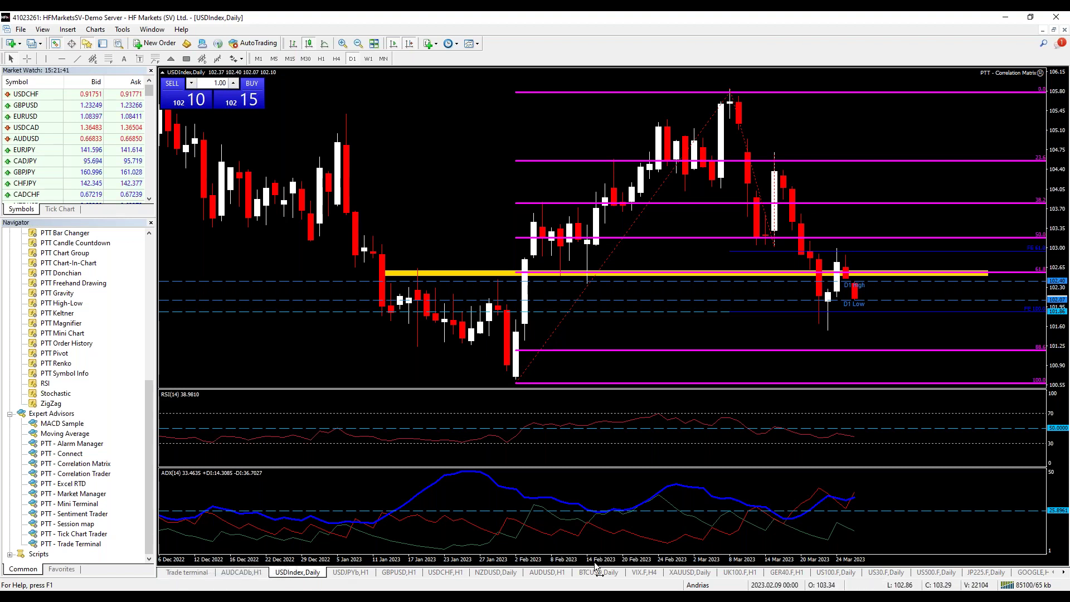
Close the Trade terminal chart window.
right_click(190, 573)
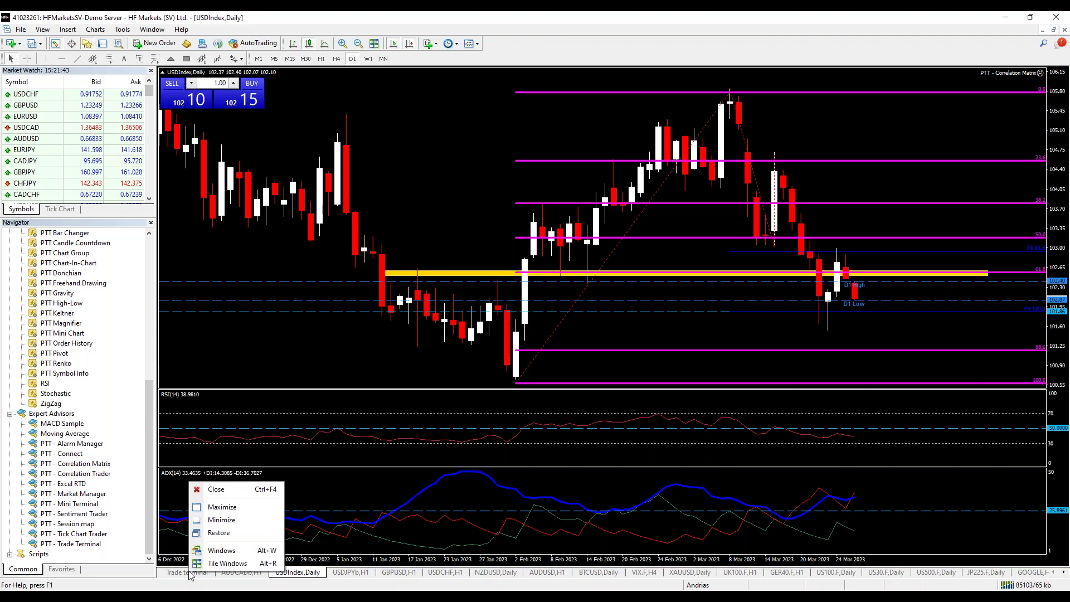
left_click(209, 489)
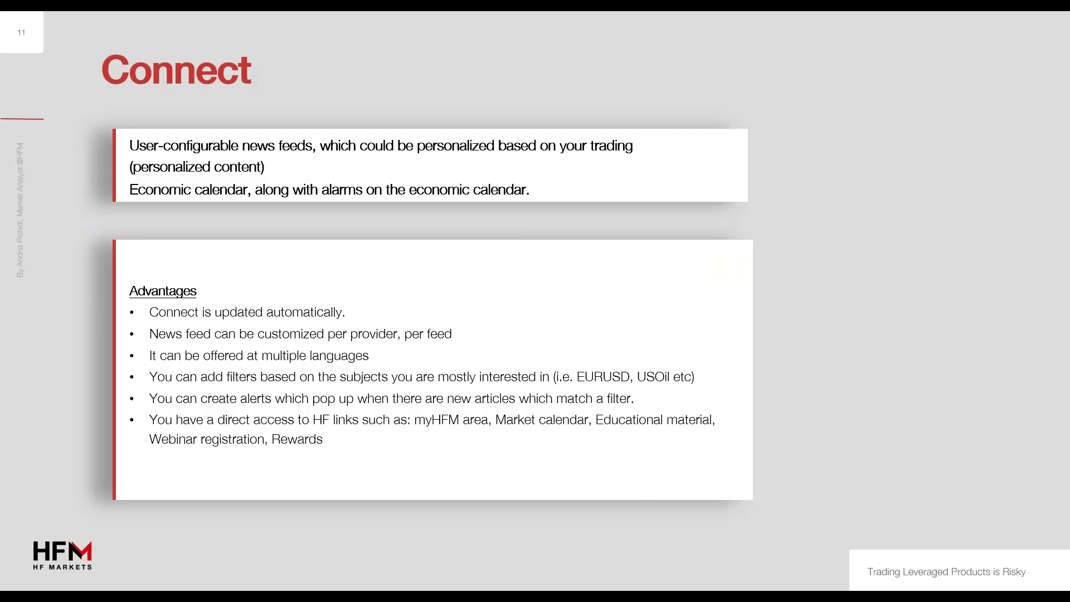
key("Right")
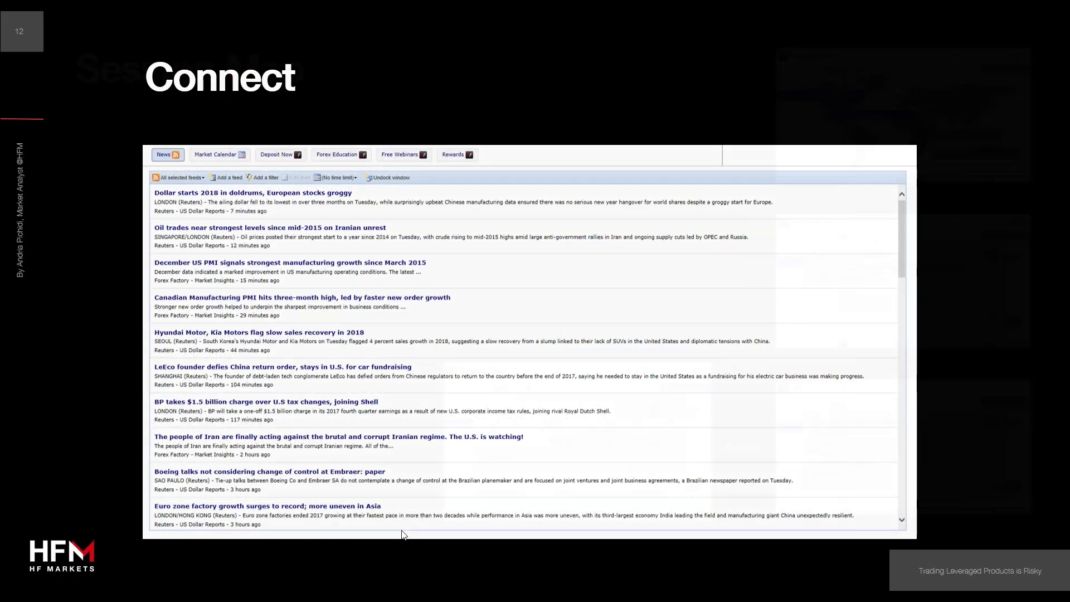
key("Right")
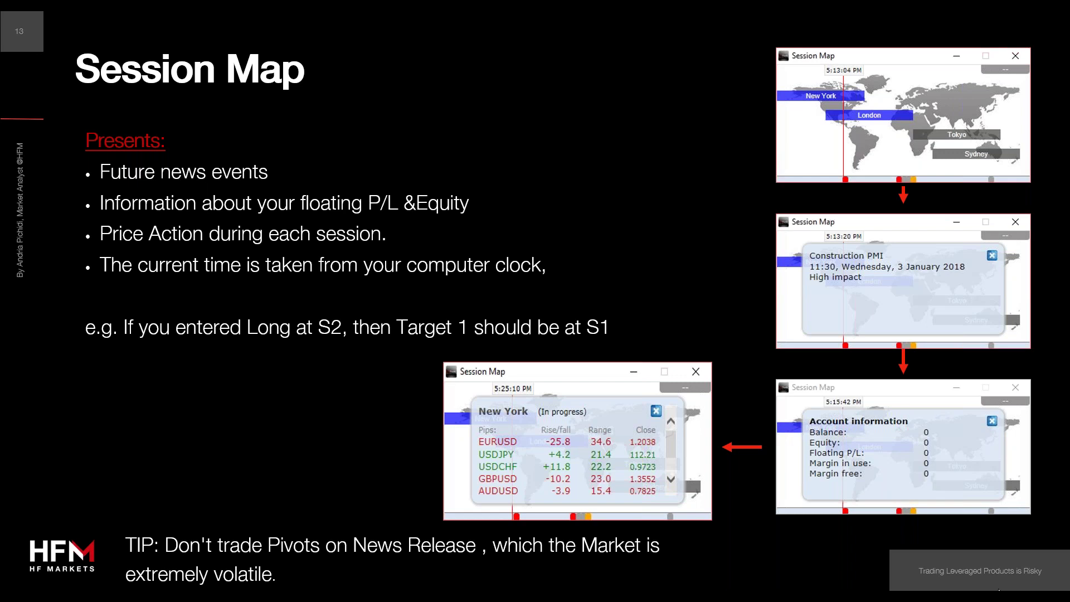
Switch back to the MetaTrader terminal and attach the PTT Session map expert advisor to the USDIndex Daily chart.
key("alt+Tab")
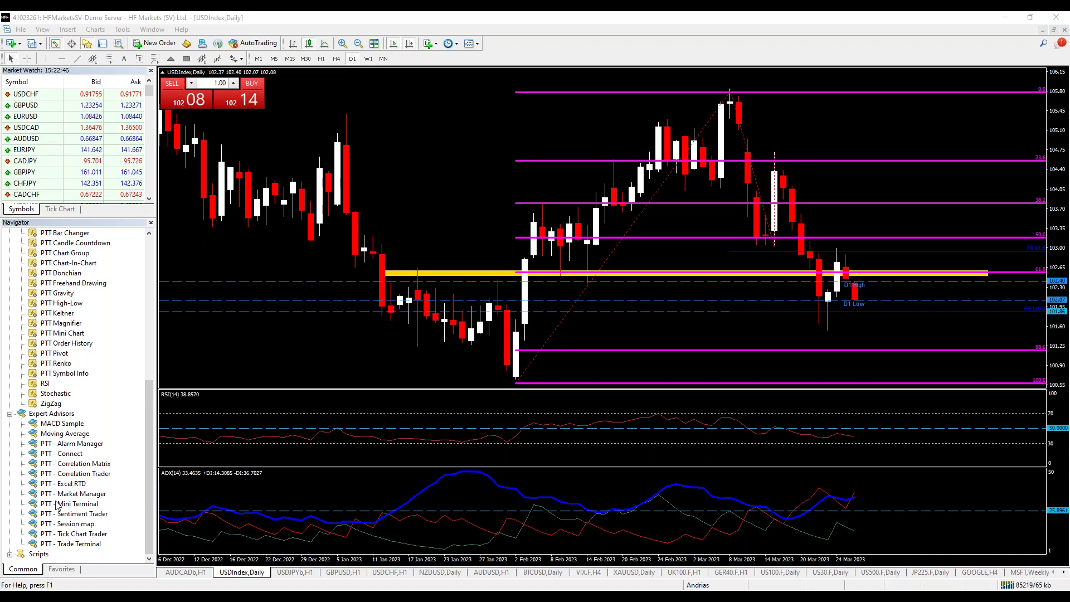
left_click_drag(72, 527, 595, 183)
left_click(514, 323)
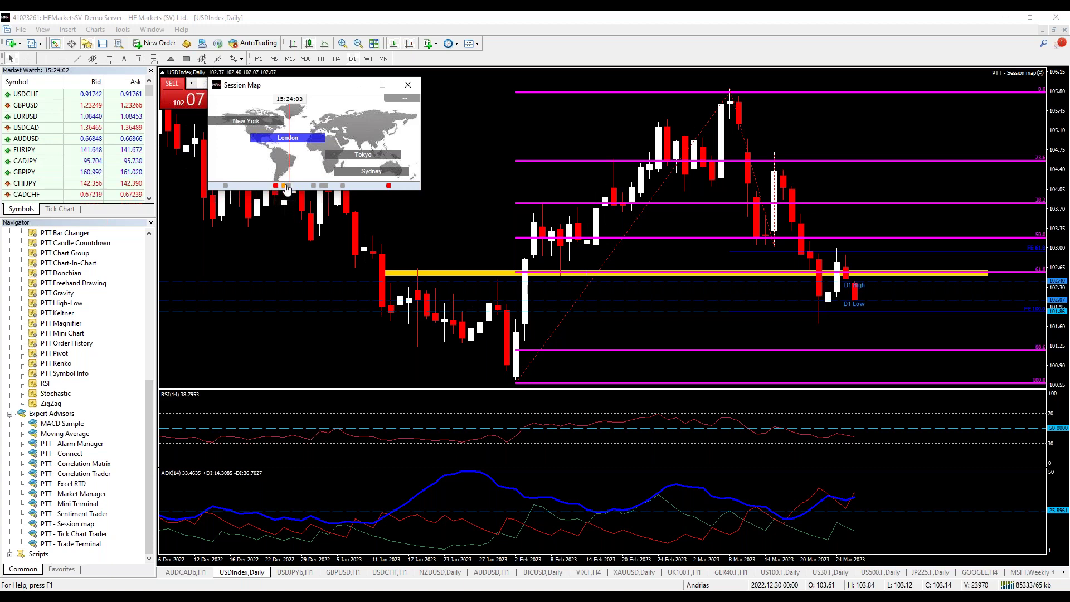
Examine the Session Map's timeline and view the account information behind the floating P/L indicator, closing it after each look.
mouse_move(285, 188)
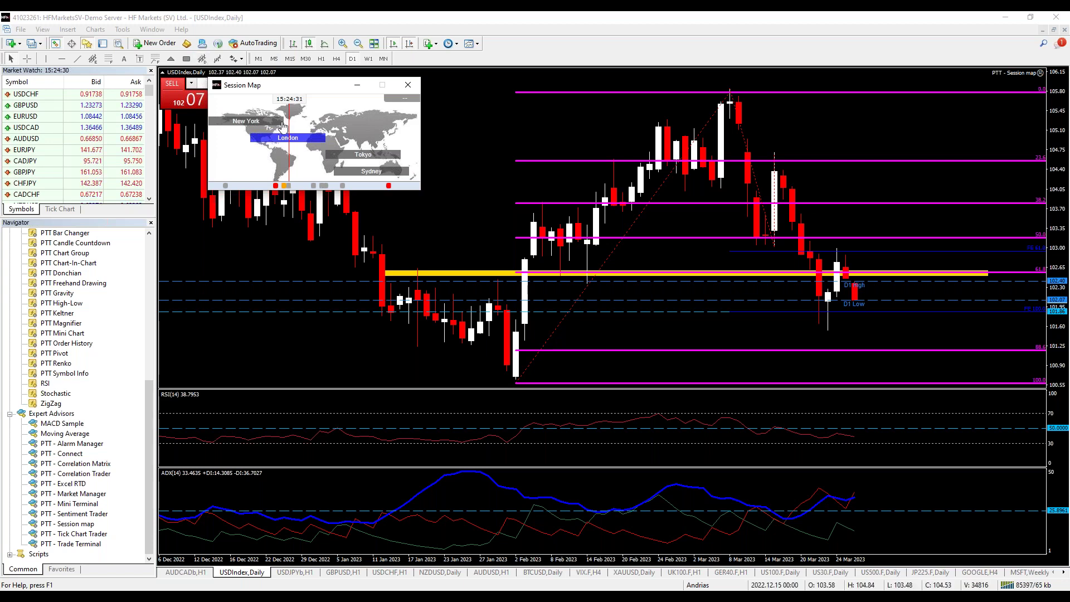
mouse_move(283, 125)
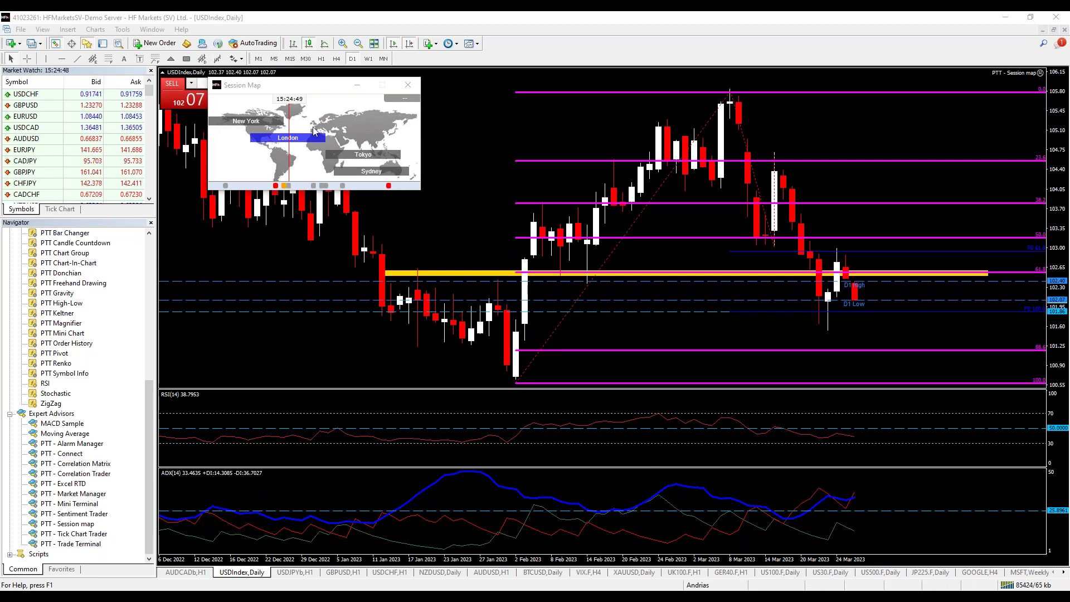
left_click(288, 137)
left_click(381, 115)
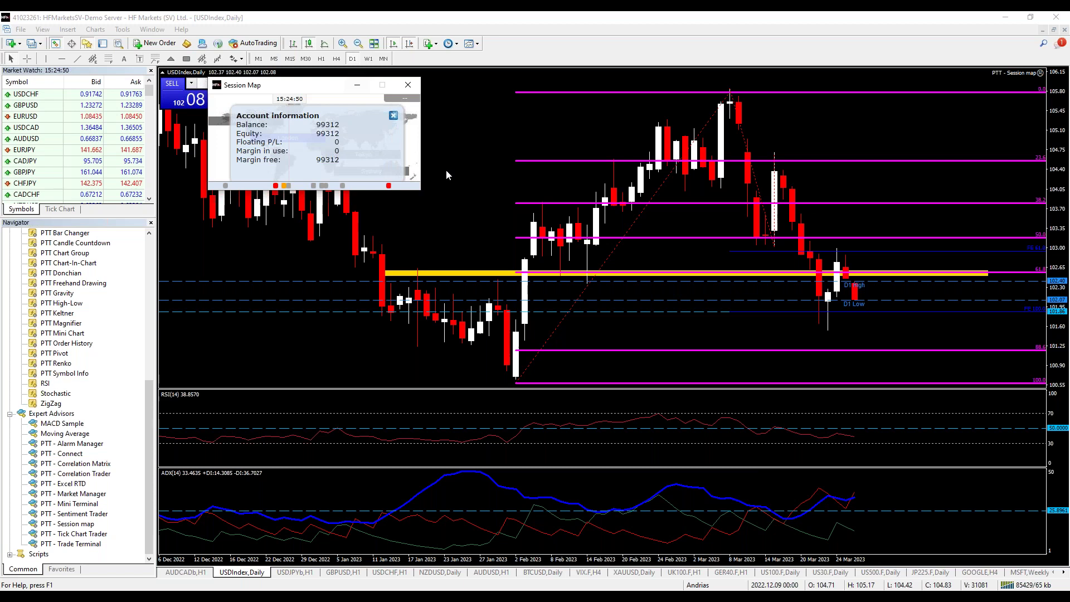
left_click(394, 116)
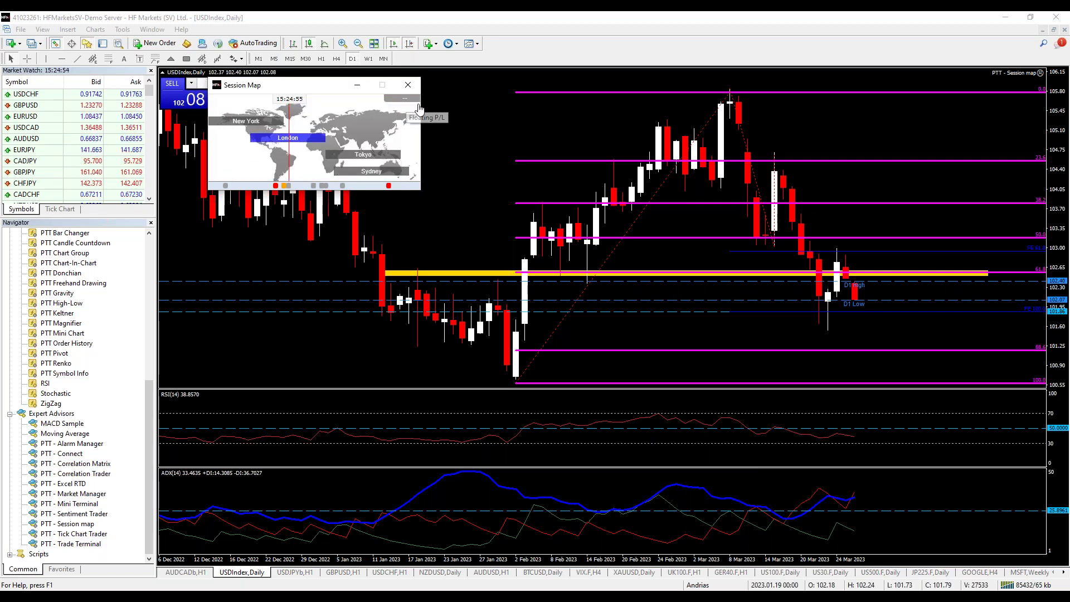
left_click(402, 98)
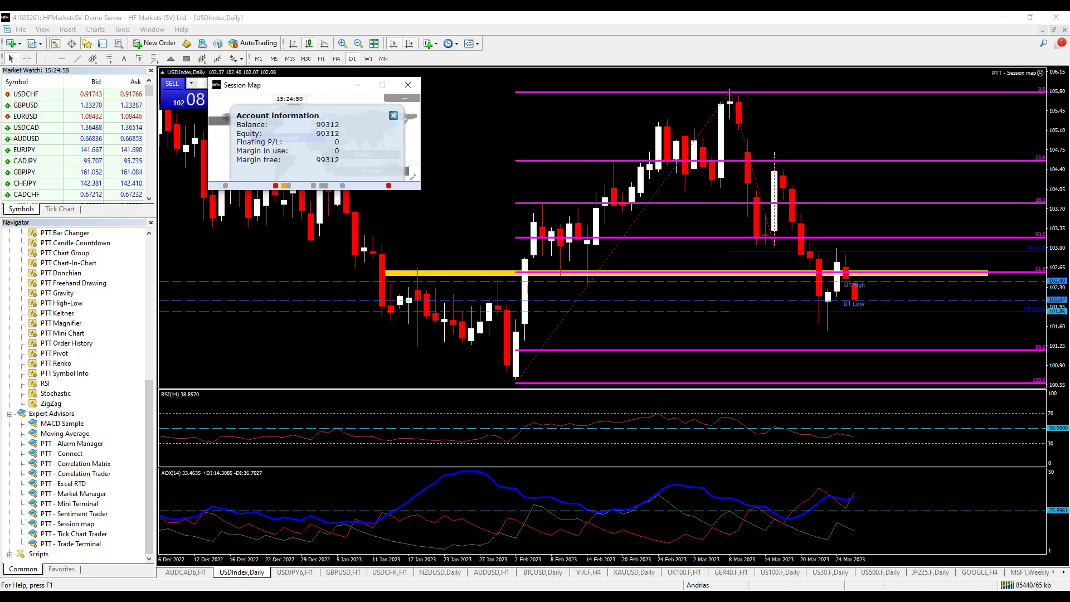
left_click(392, 112)
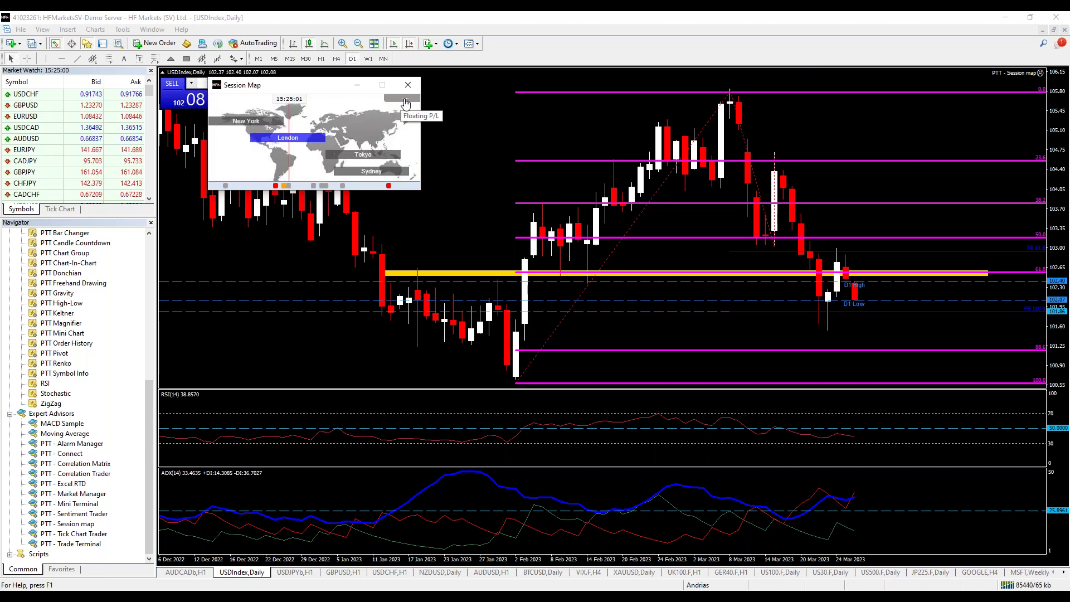
left_click(406, 101)
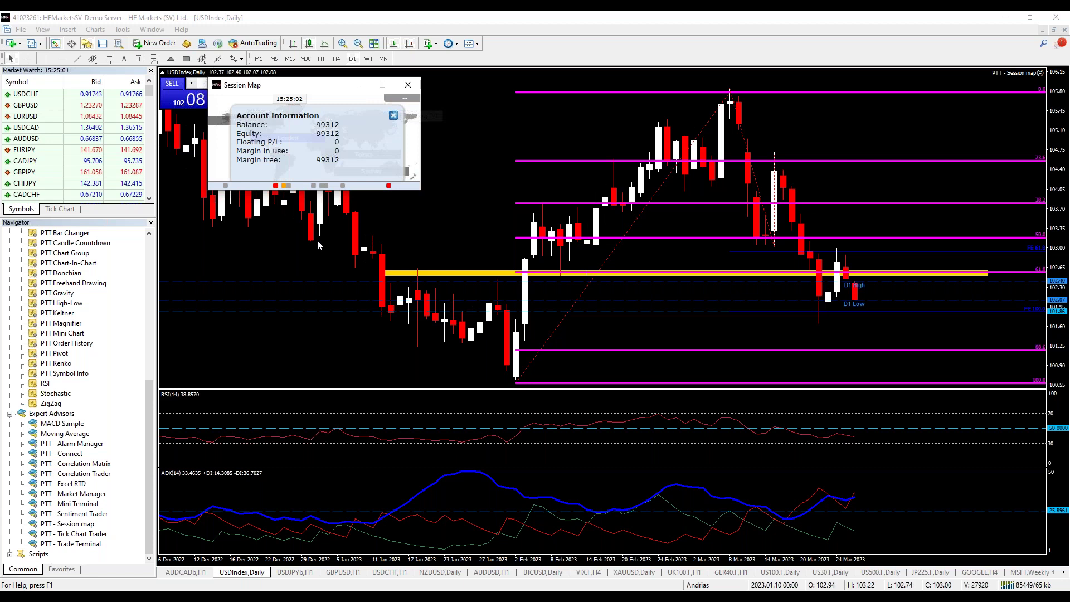
left_click(394, 116)
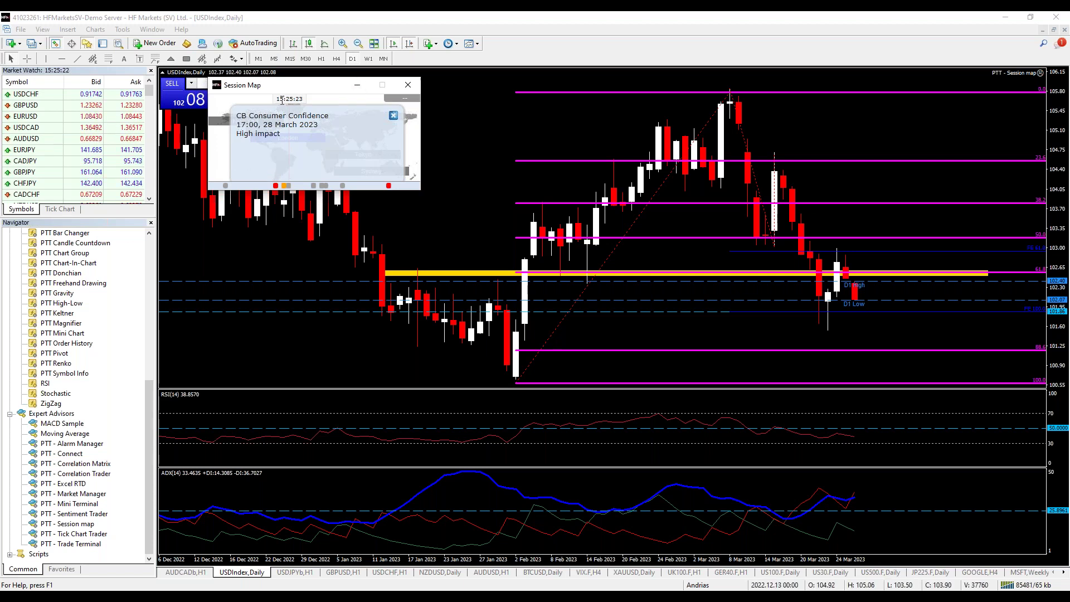
Dismiss the CB Consumer Confidence event details and check the New York session's currency pair details.
left_click(395, 115)
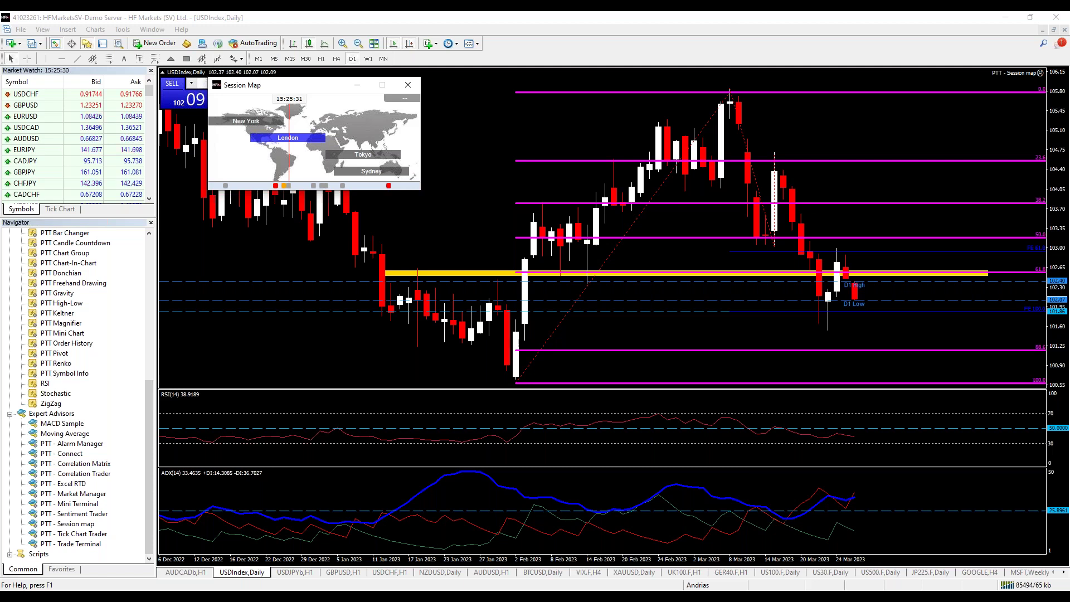
left_click(255, 128)
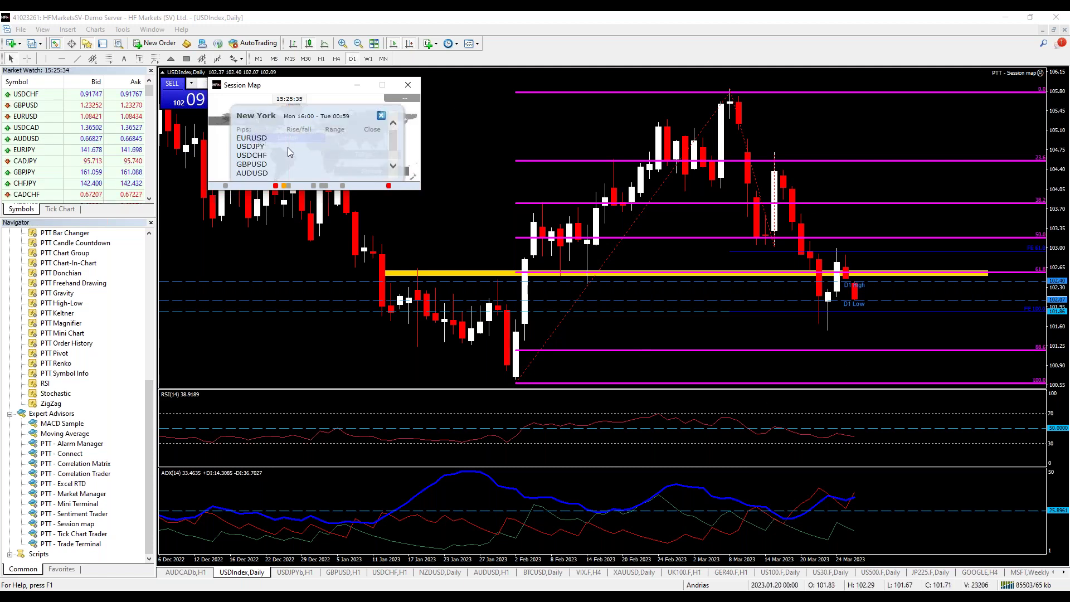
left_click(382, 115)
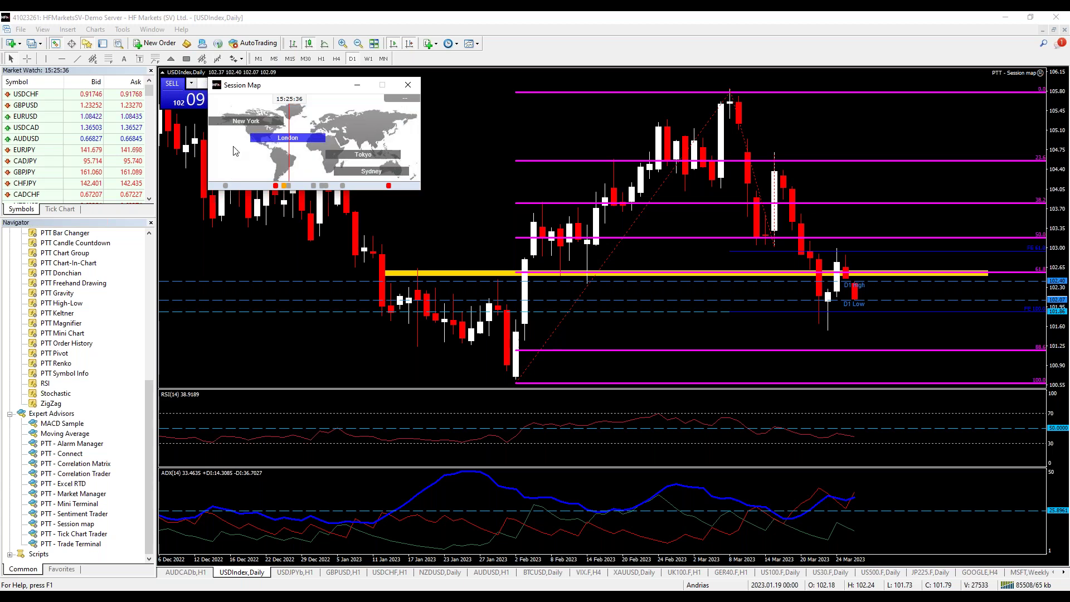
Look through the London session's currency pair list, close its details and close the Session Map window.
left_click(273, 139)
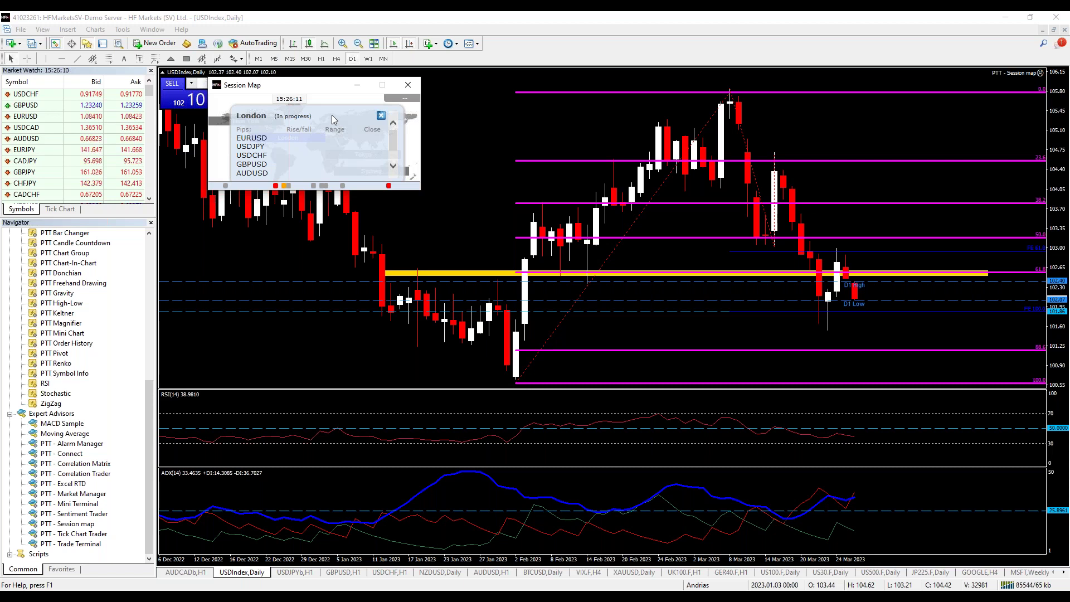
left_click(392, 165)
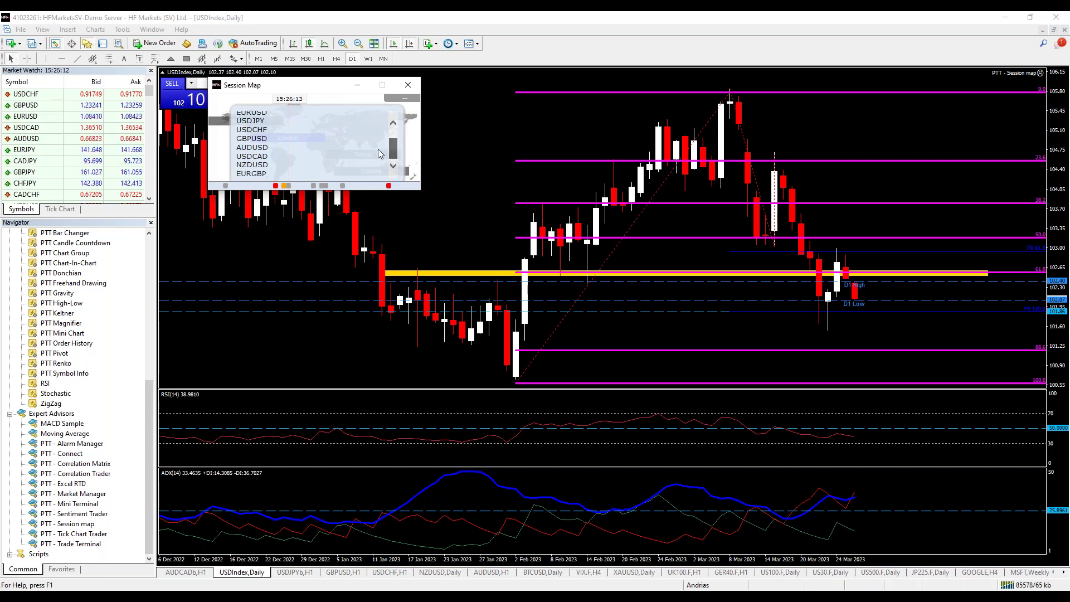
scroll(343, 163, "up", 3)
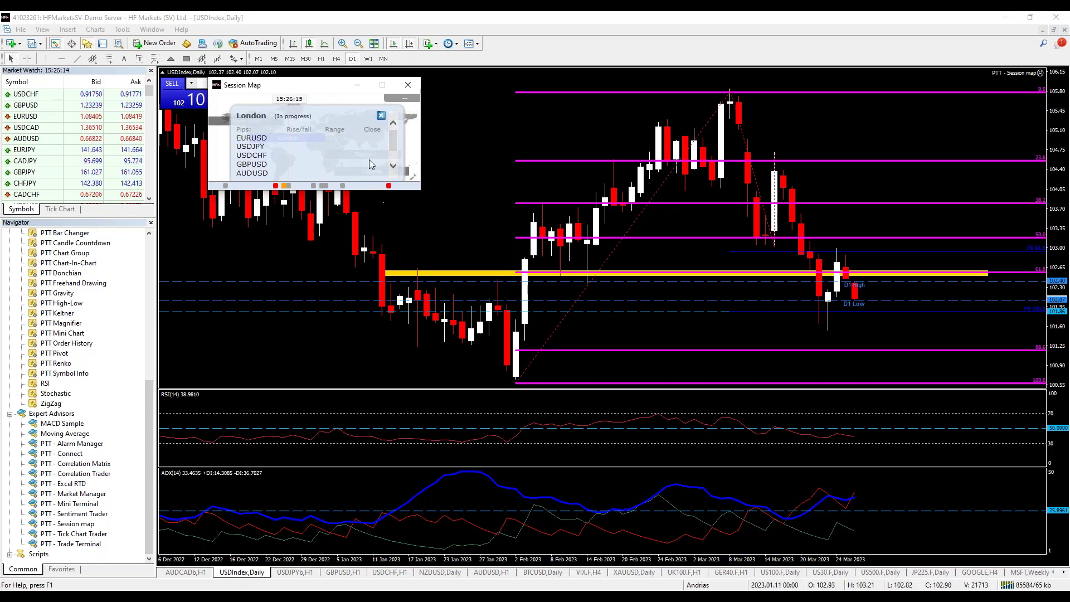
left_click(381, 115)
left_click(408, 85)
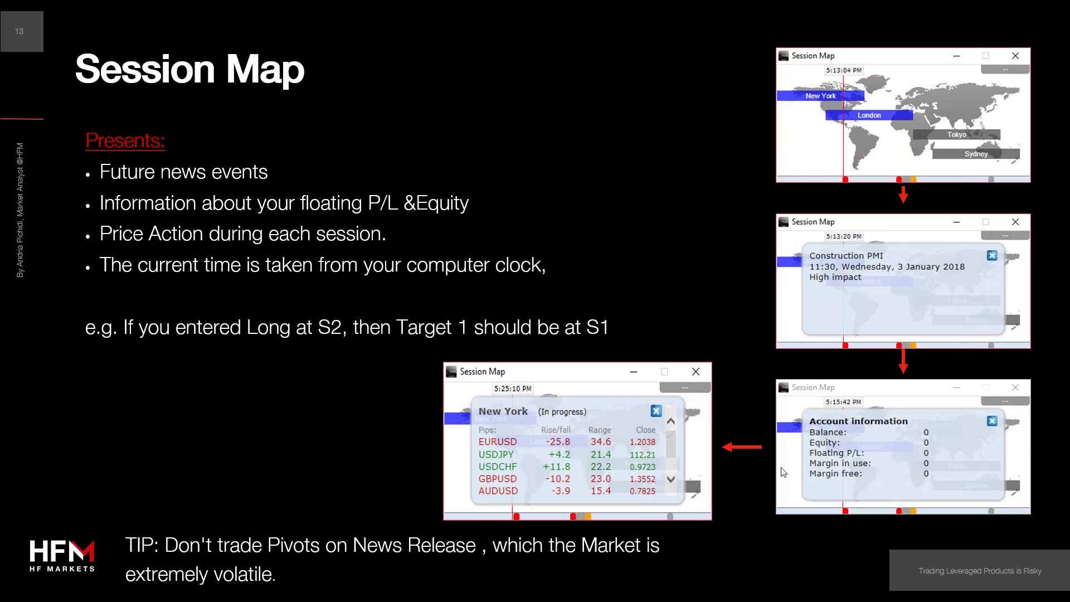
left_click(328, 502)
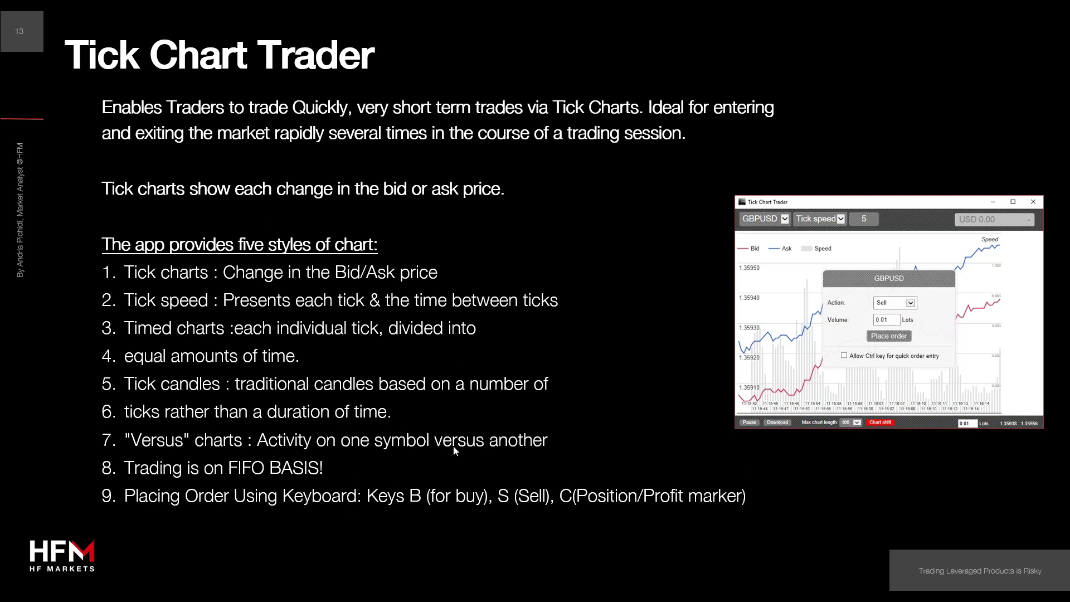
key("Right")
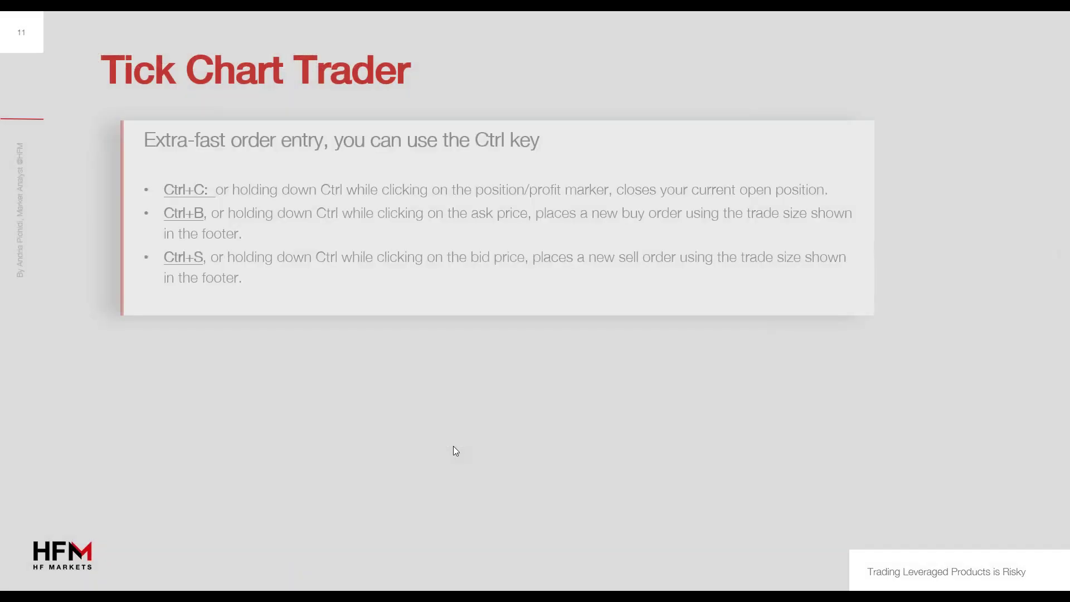
key("Right")
key("Right")
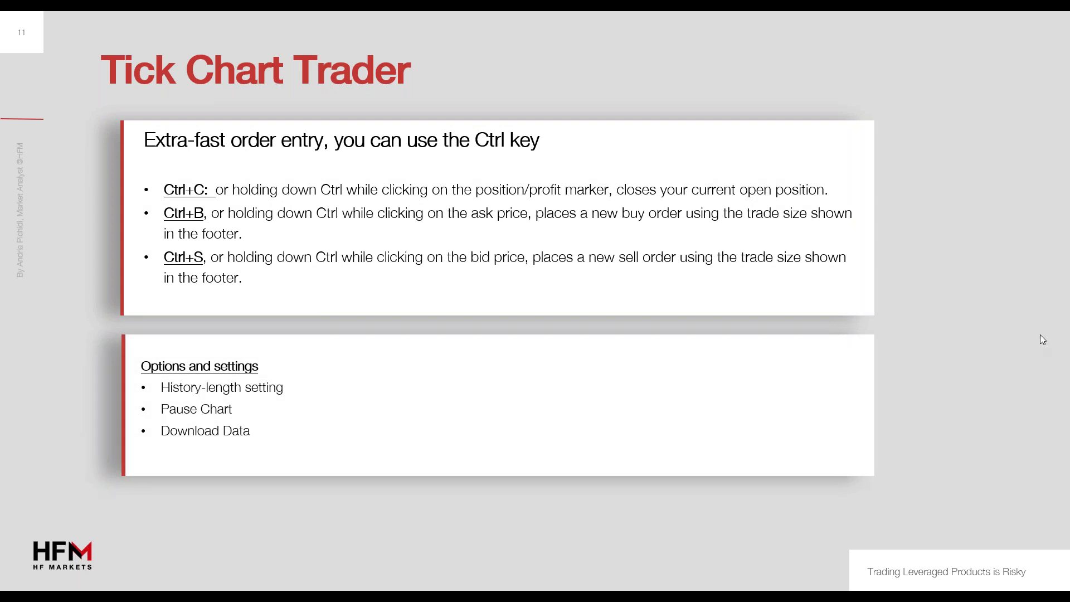
Switch back to the MetaTrader terminal and attach the PTT Tick Chart Trader expert advisor to the USDIndex Daily chart.
key("alt+Tab")
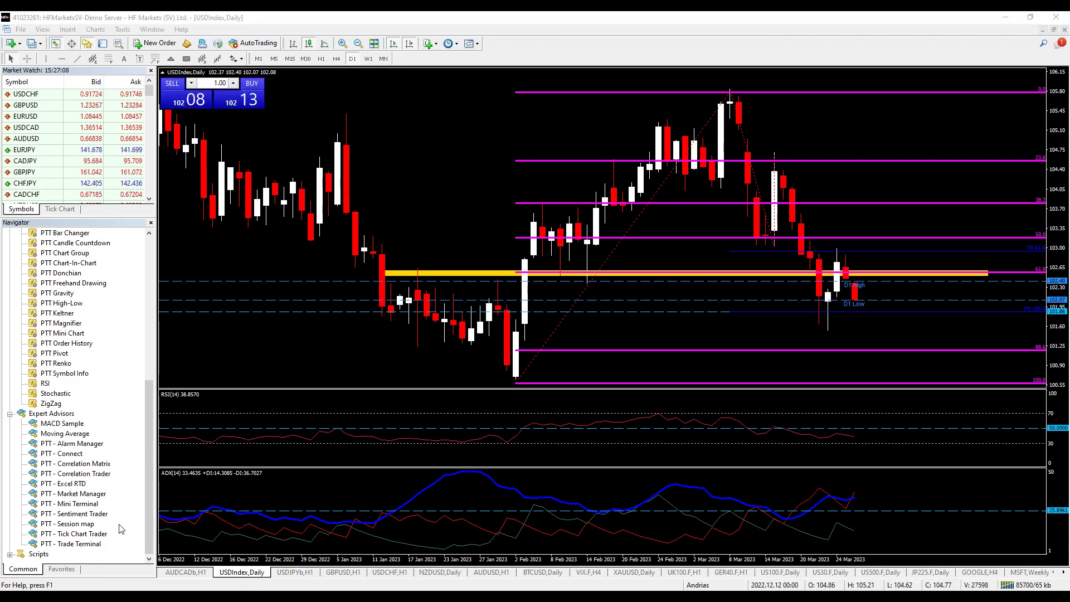
left_click_drag(76, 534, 539, 346)
left_click(513, 322)
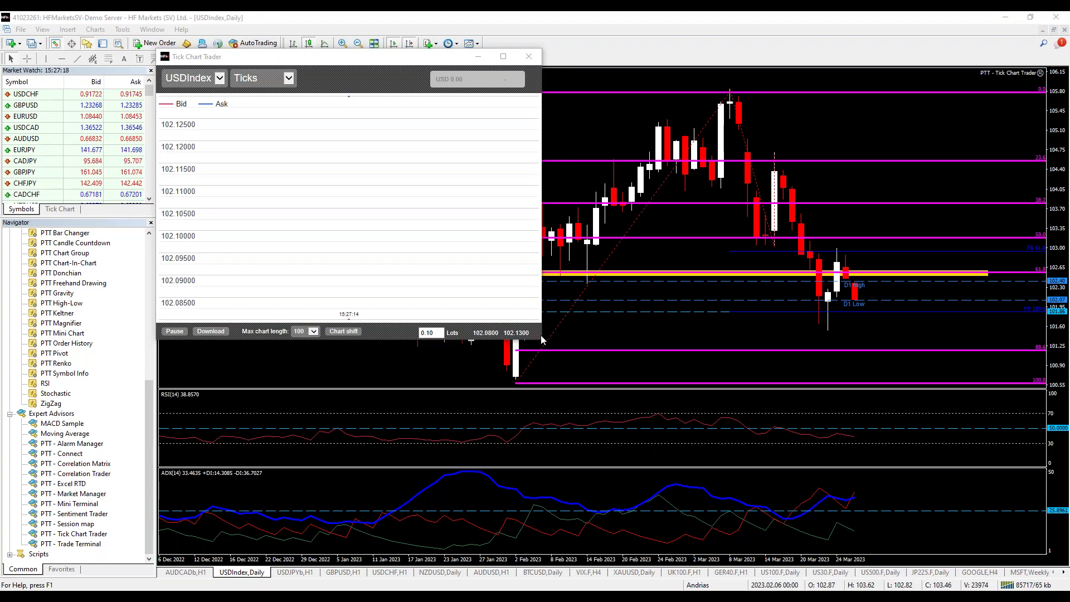
Enlarge the Tick Chart Trader window in width and height and display GBPJPY in the Ticks chart style.
left_click_drag(541, 338, 646, 338)
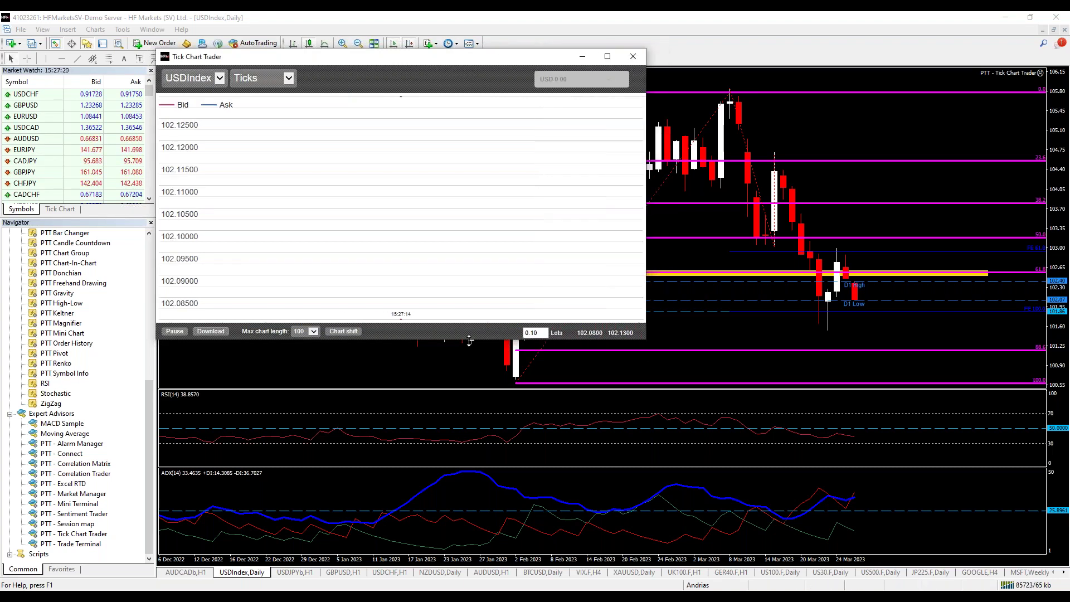
left_click_drag(470, 419, 470, 421)
left_click(219, 79)
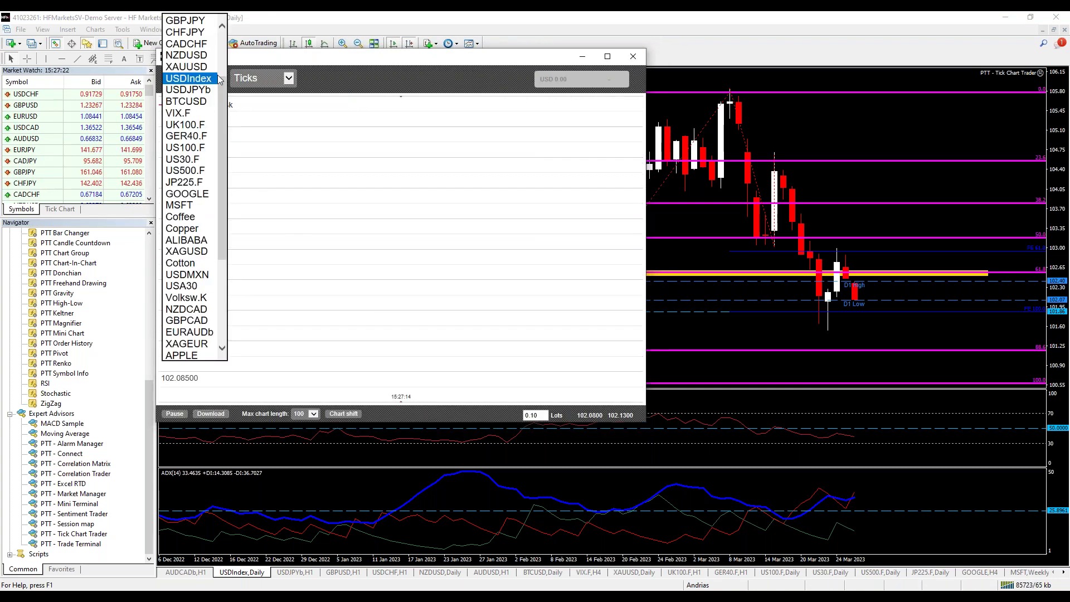
left_click(185, 21)
left_click(289, 78)
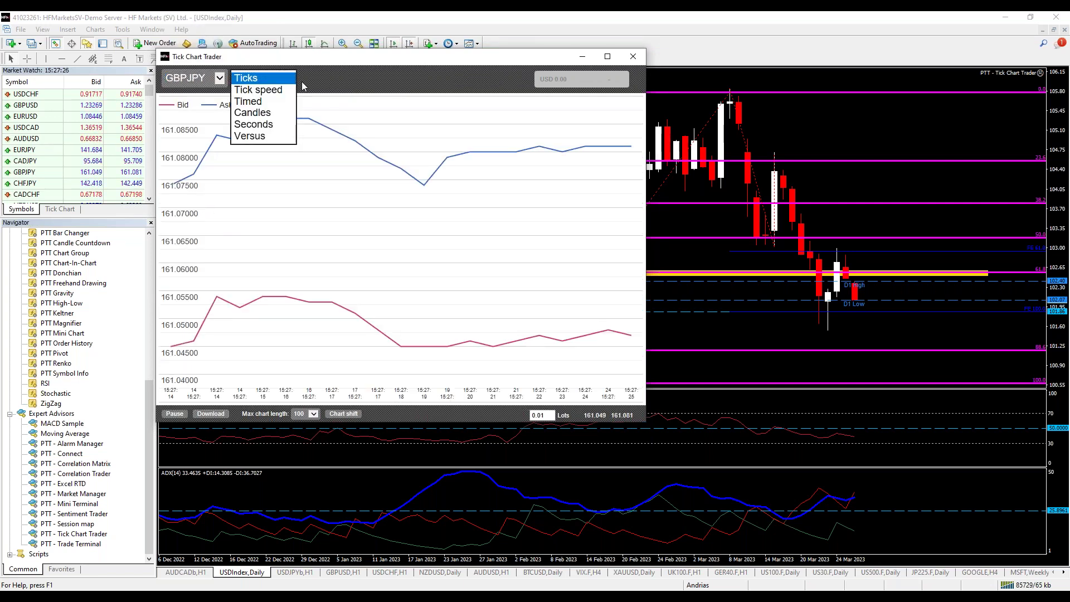
left_click(262, 79)
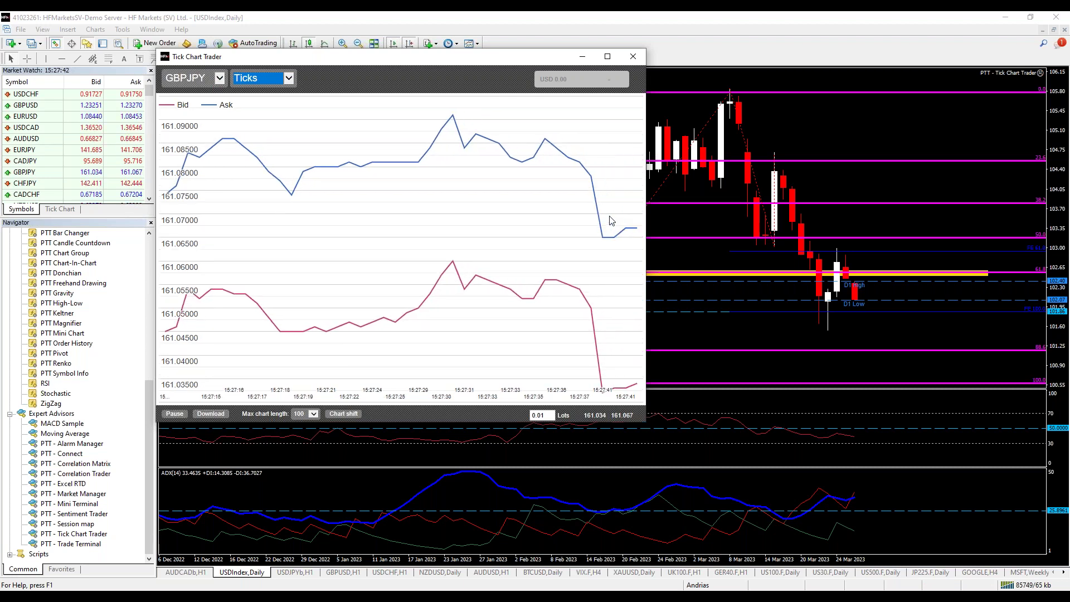
left_click(828, 109)
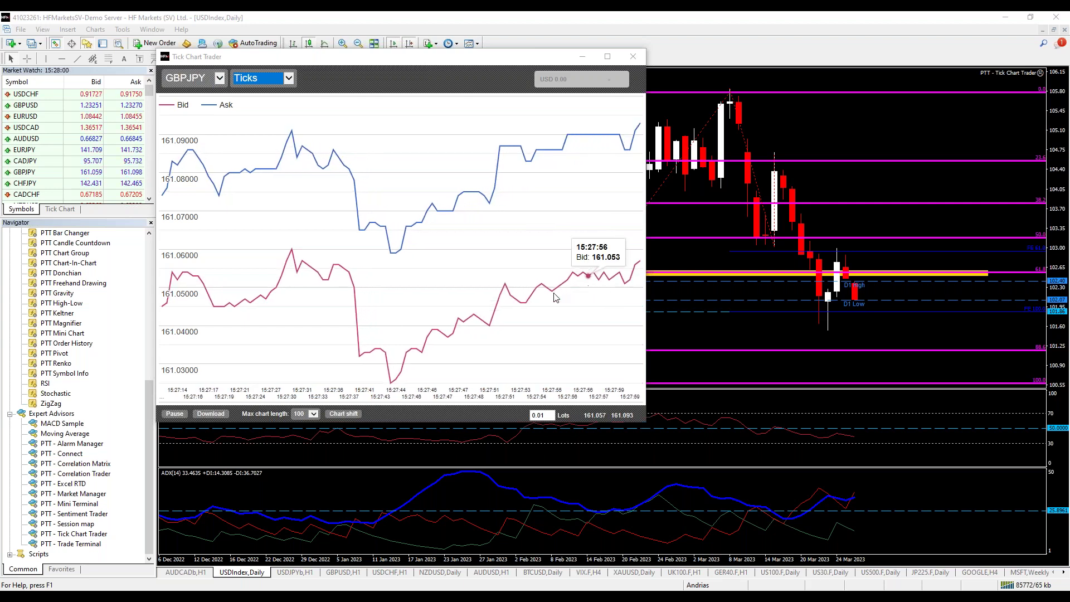
Try a maximum chart length of 50 for the GBPJPY tick chart, and set it to 1000.
left_click(313, 416)
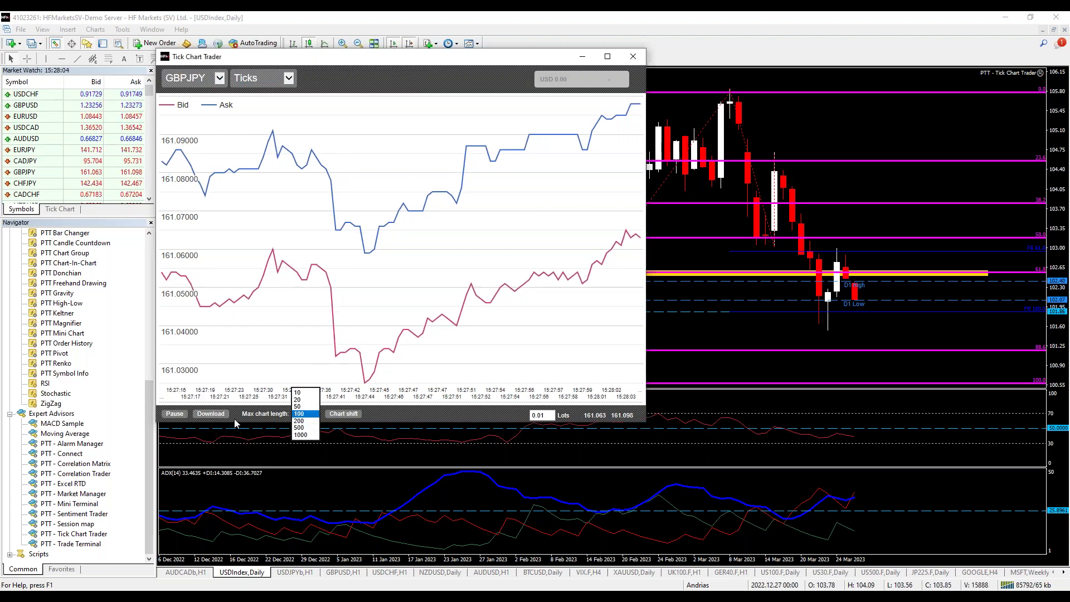
left_click(298, 406)
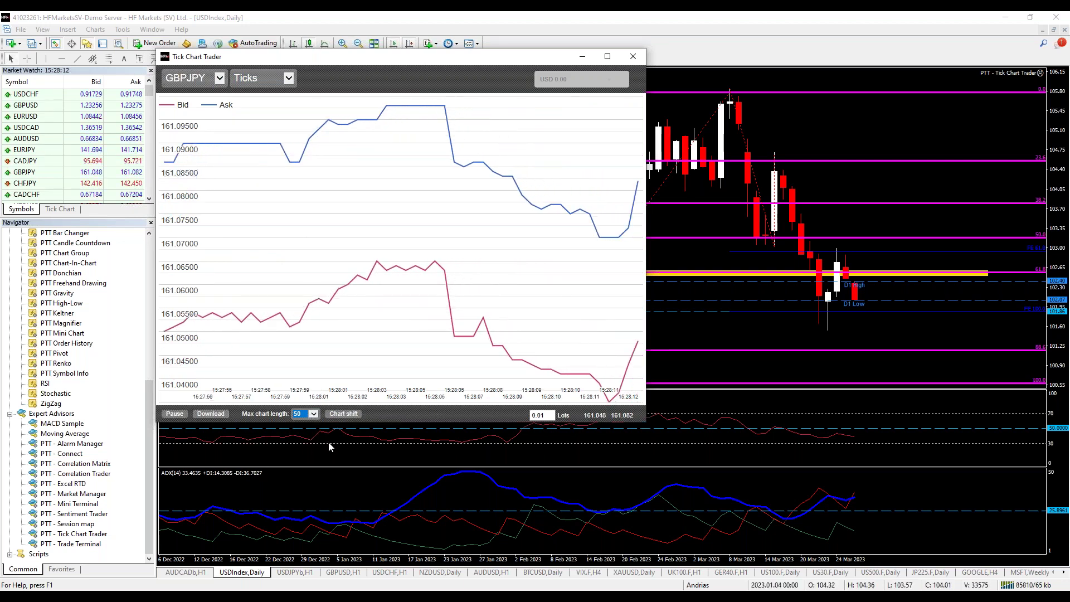
left_click(312, 413)
left_click(301, 442)
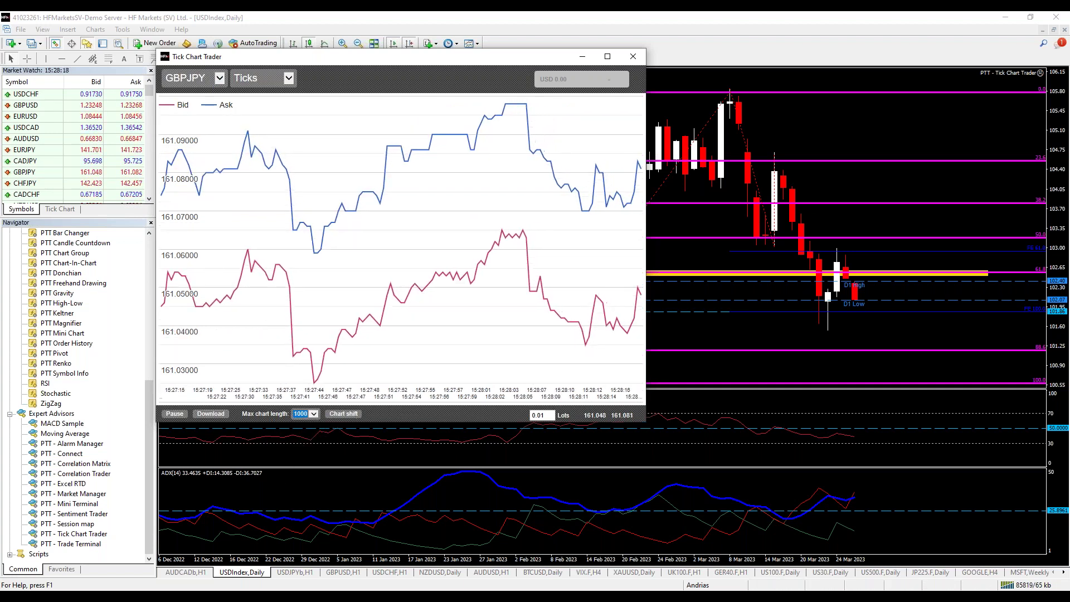
Turn the tick chart's shift on and off again, and pause and resume its updates.
left_click(358, 416)
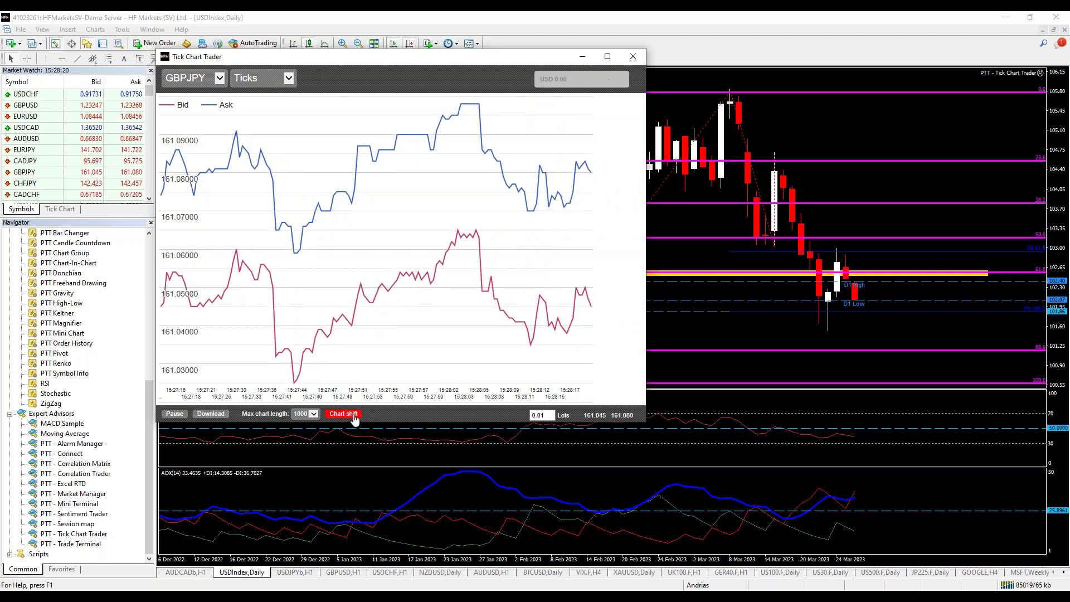
left_click(351, 415)
left_click(174, 415)
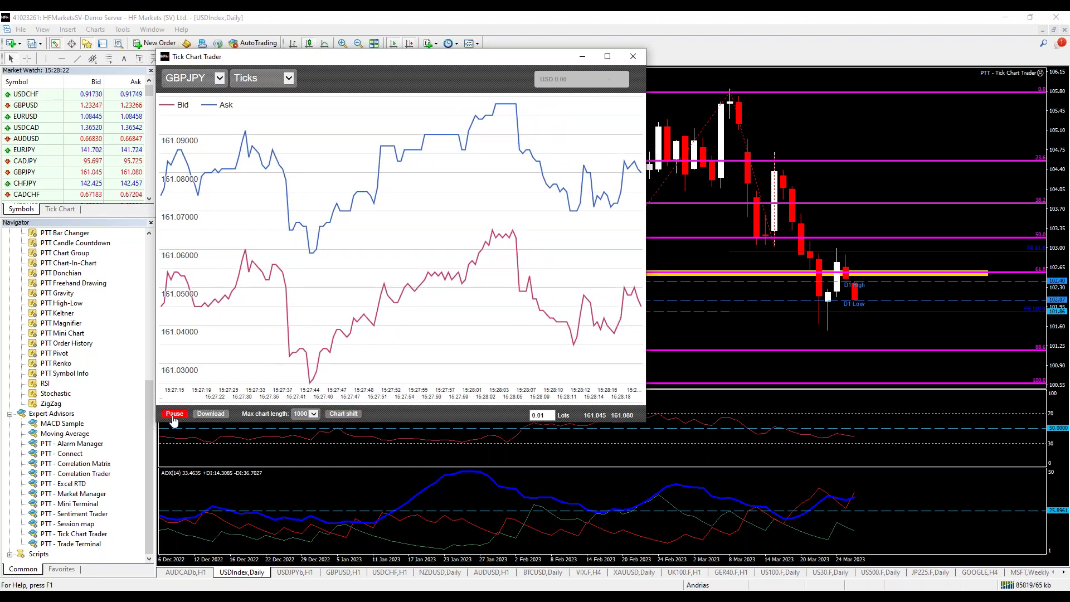
left_click(174, 416)
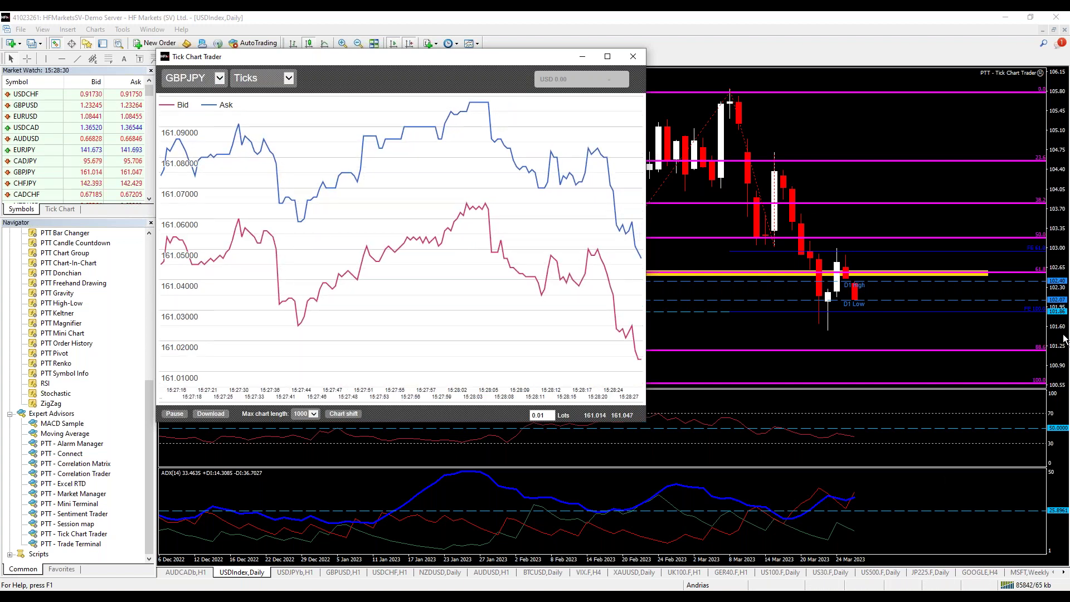
Open the GBPJPY order form and review its action choices, keeping Buy selected.
left_click(574, 79)
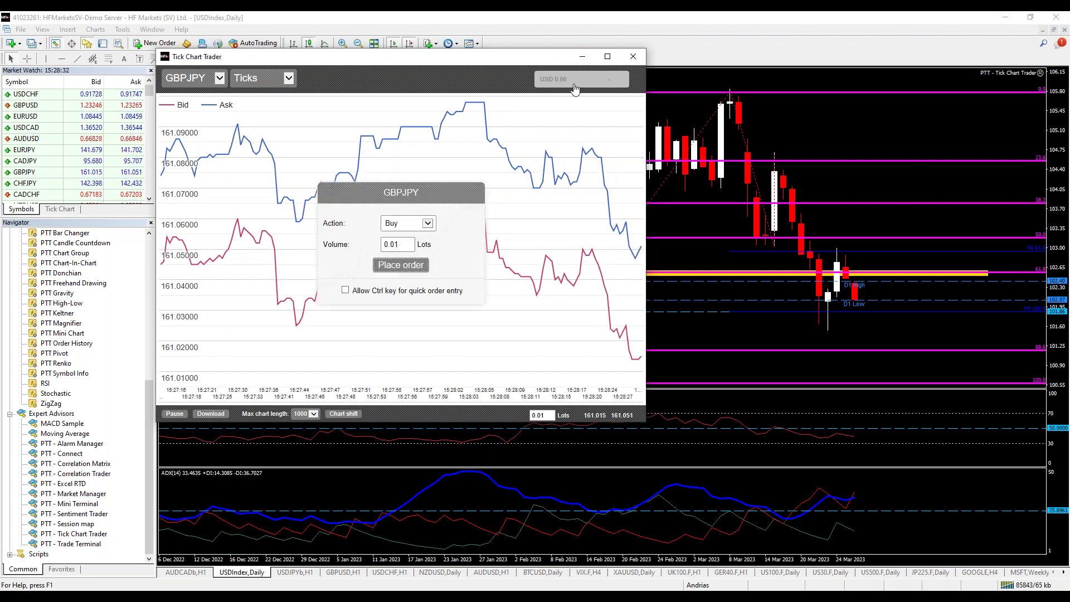
left_click(428, 223)
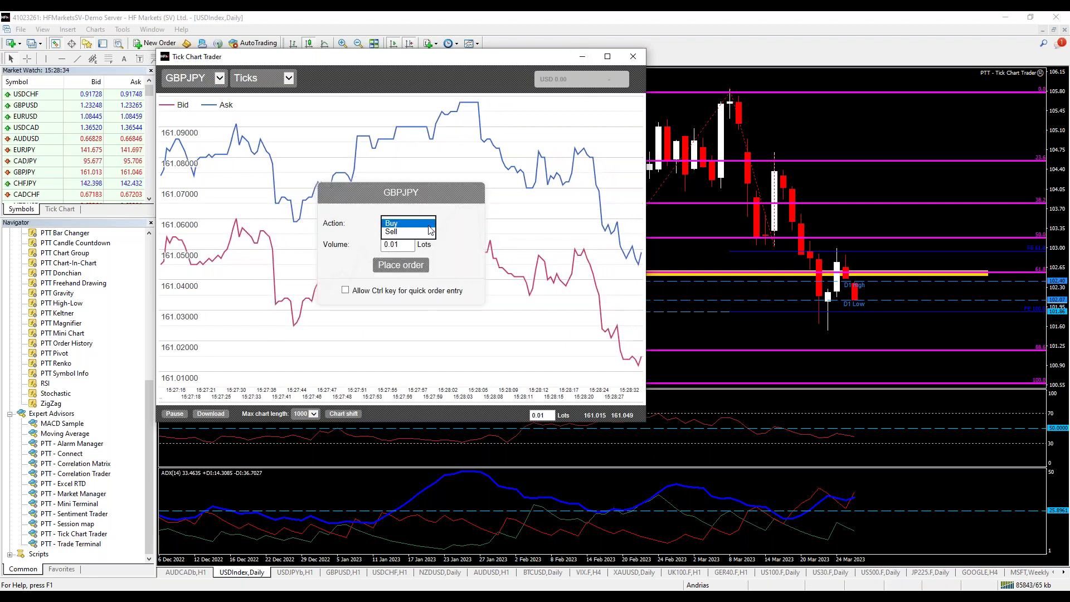
left_click(430, 225)
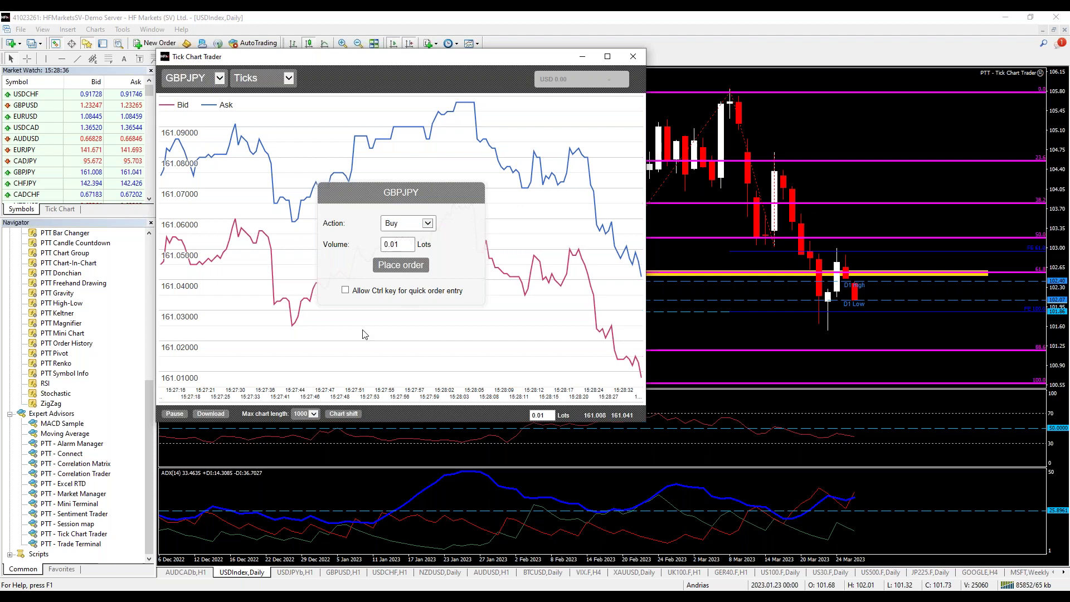